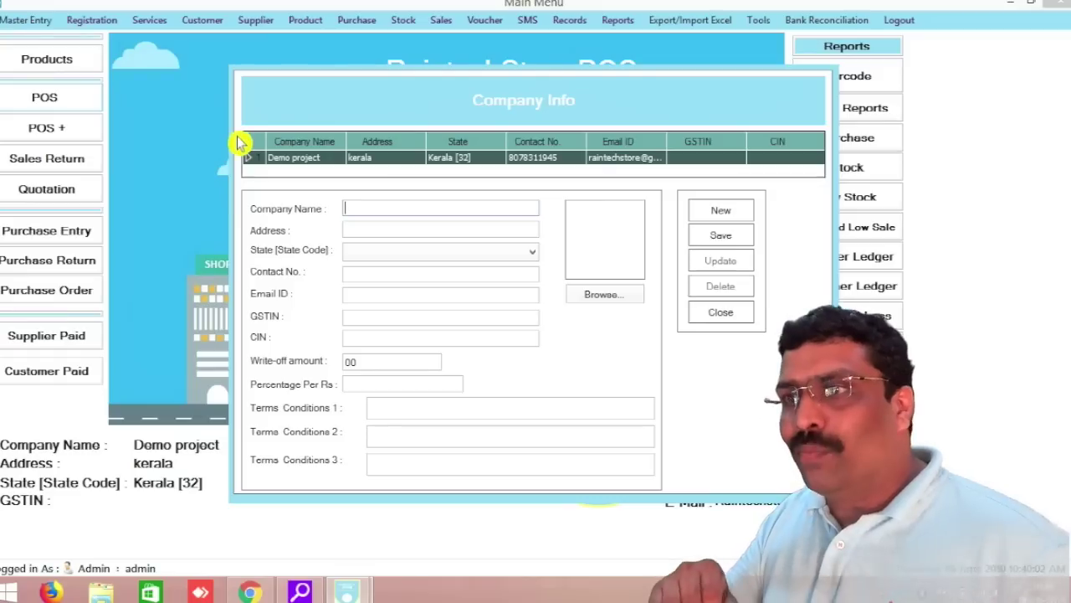
# Change the existing company record's name to "mart demo", update the record and close Company Info
pyautogui.moveTo(219, 136)
pyautogui.mouseDown()
pyautogui.moveTo(566, 182)
pyautogui.moveTo(833, 188)
pyautogui.mouseUp()
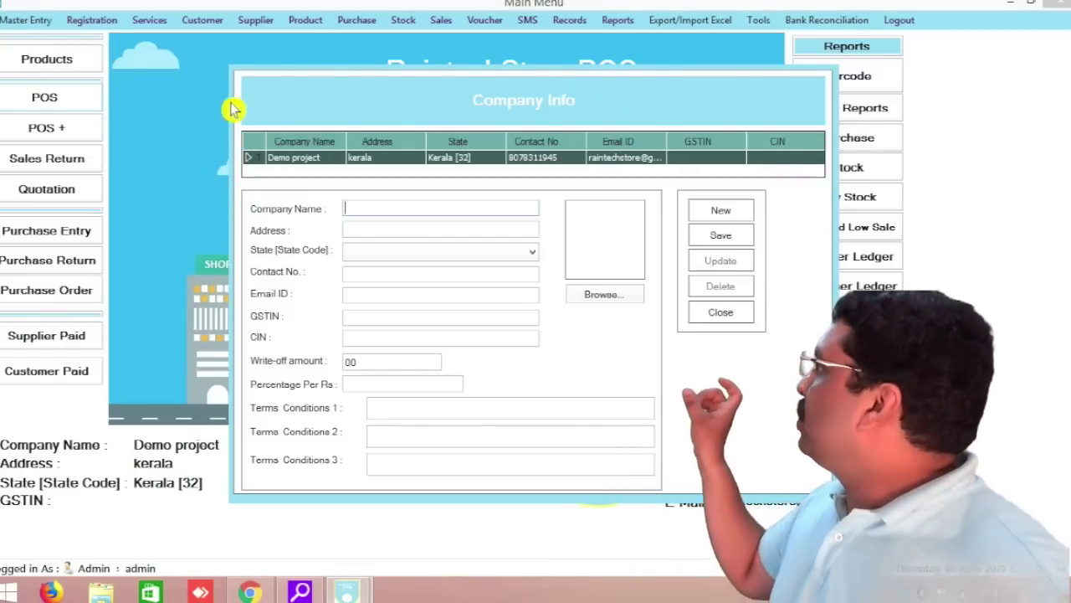
pyautogui.click(293, 164)
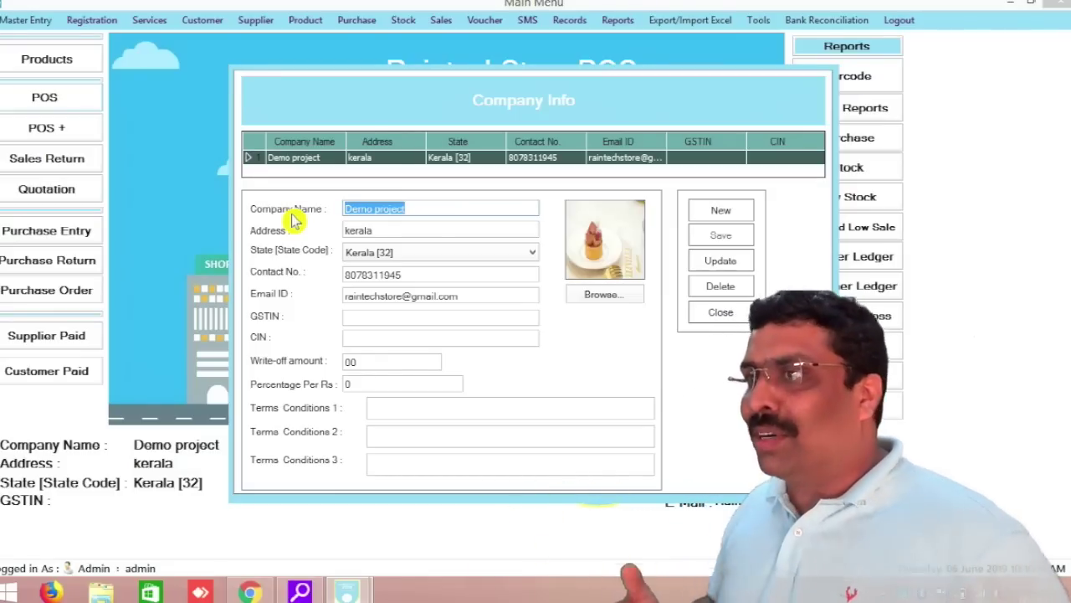
pyautogui.press('BackSpace')
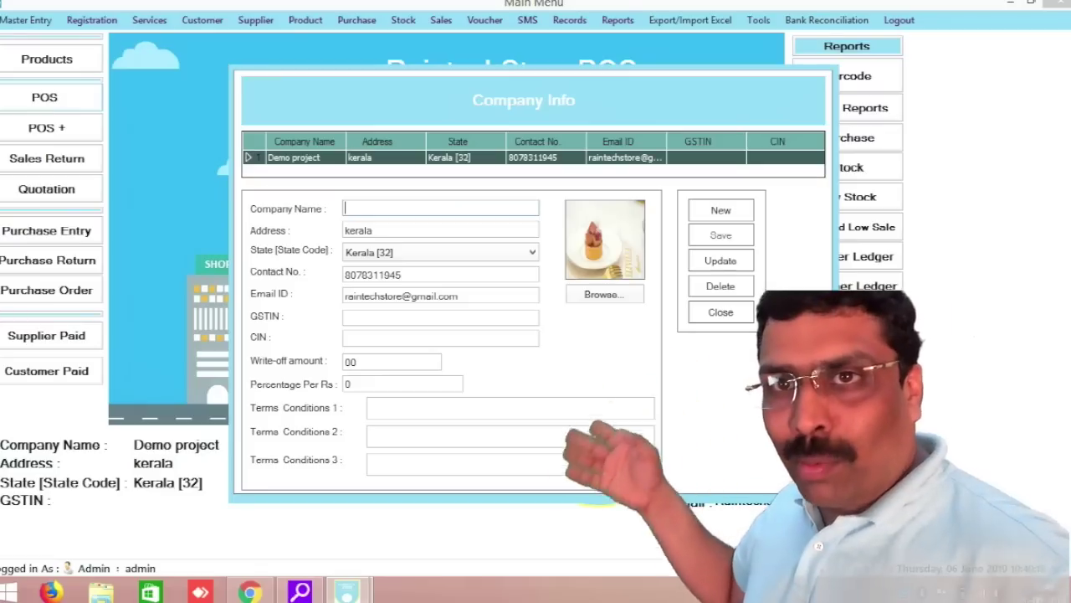
pyautogui.write('mart demo')
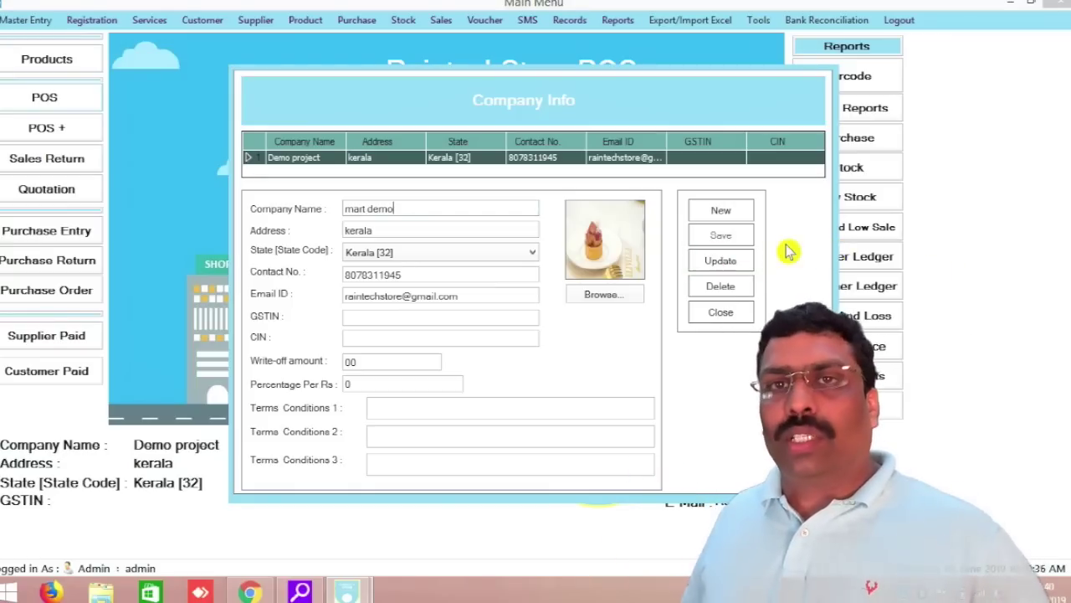
pyautogui.click(722, 260)
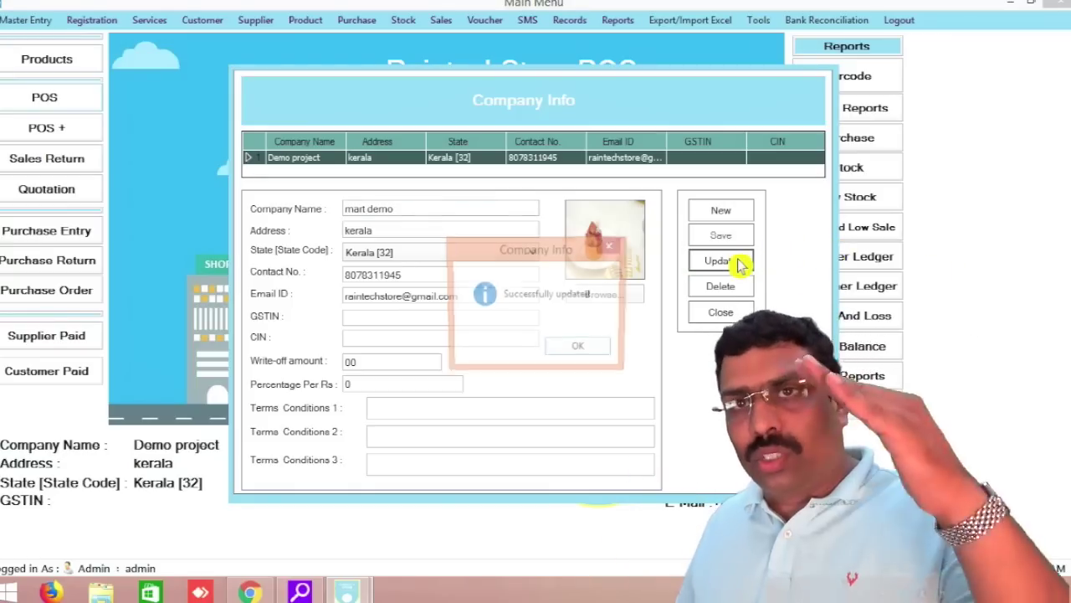
pyautogui.click(579, 349)
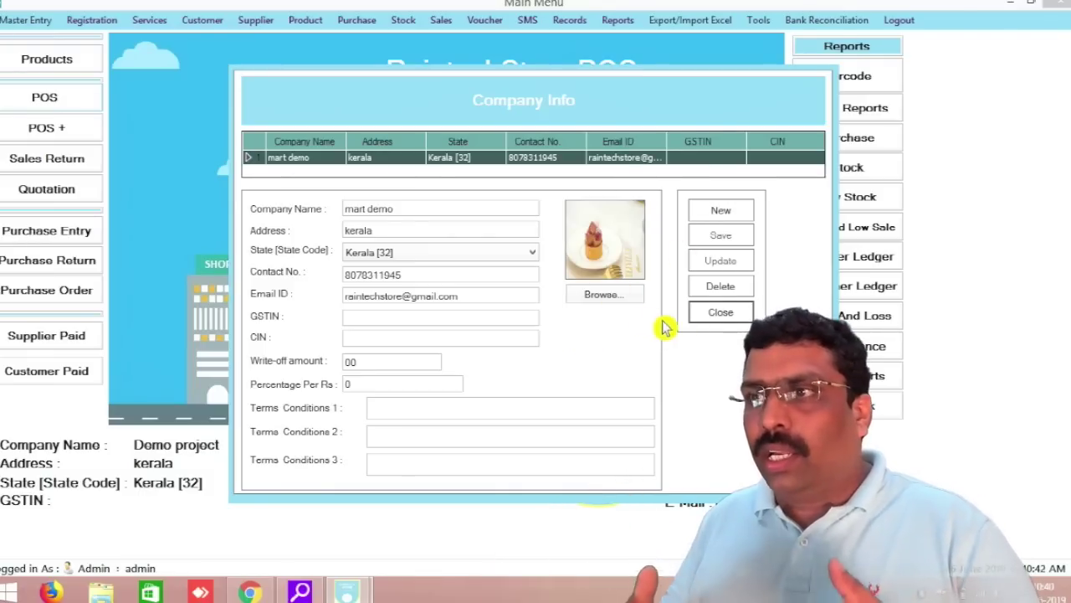
pyautogui.click(718, 313)
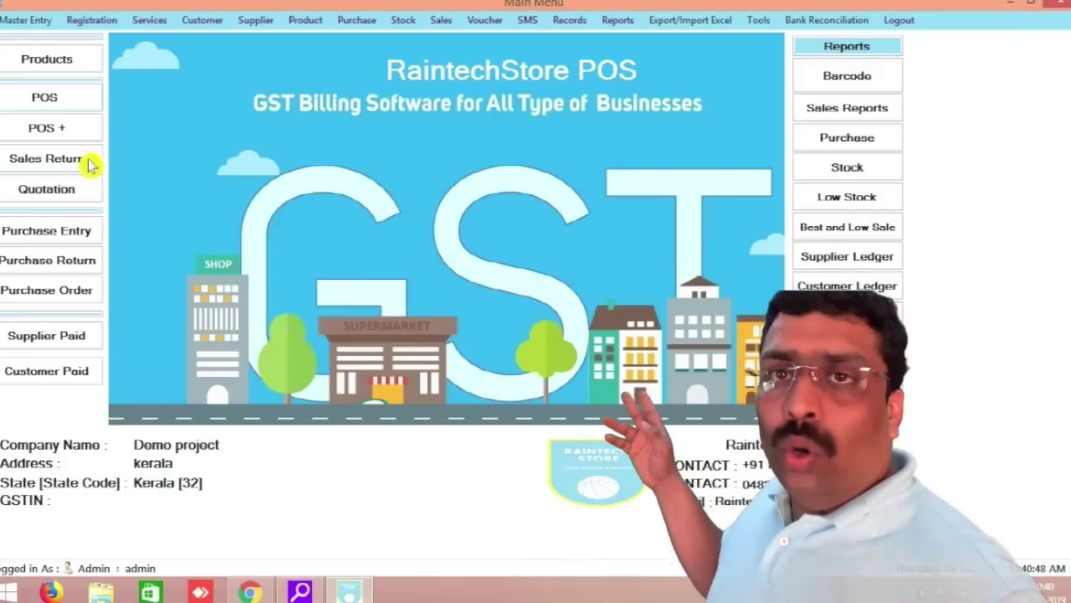
# Reopen the mart demo record in Company Info and set Percentage Per Rs to 0.01
pyautogui.click(35, 22)
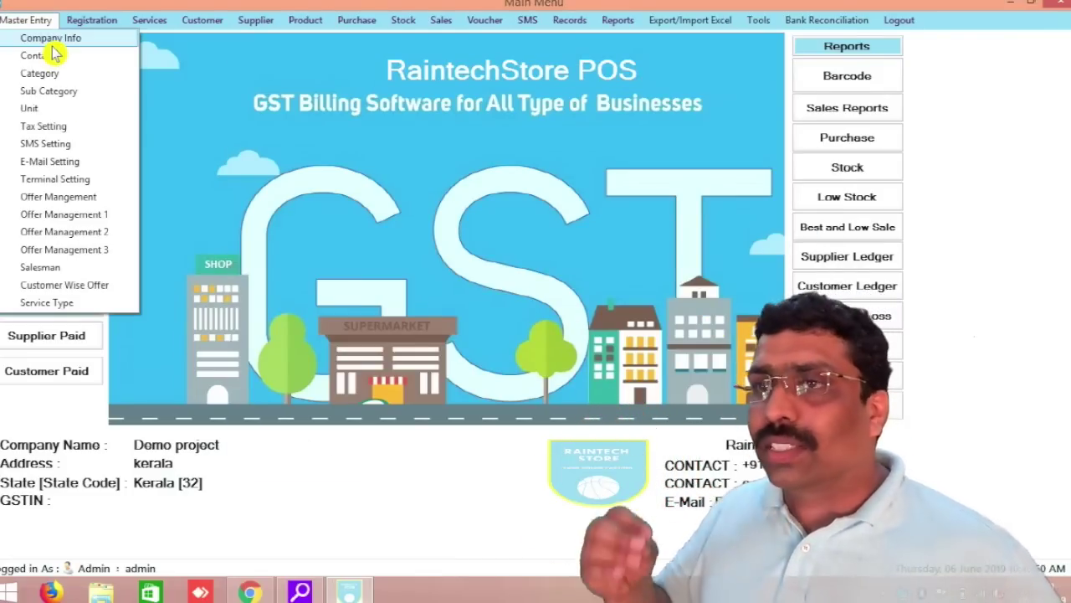
pyautogui.click(50, 42)
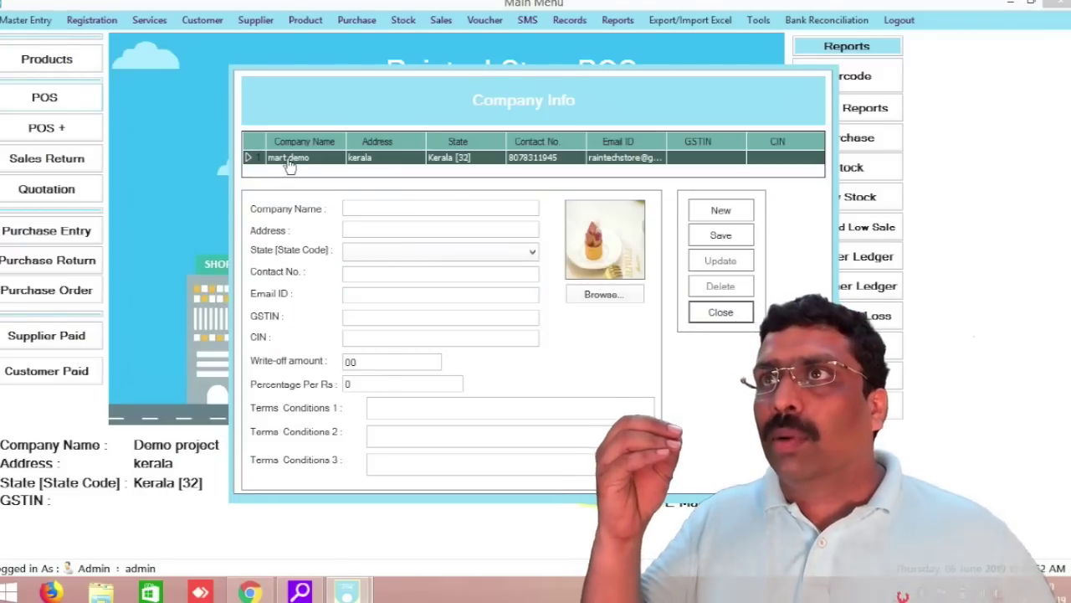
pyautogui.click(289, 159)
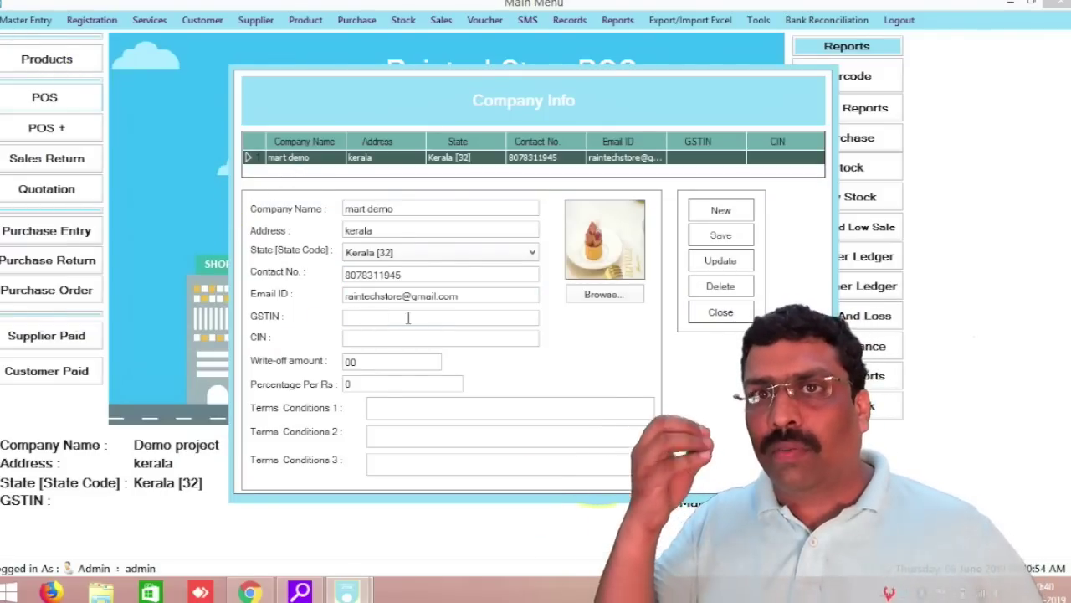
pyautogui.click(372, 382)
pyautogui.moveTo(371, 383); pyautogui.dragTo(294, 390)
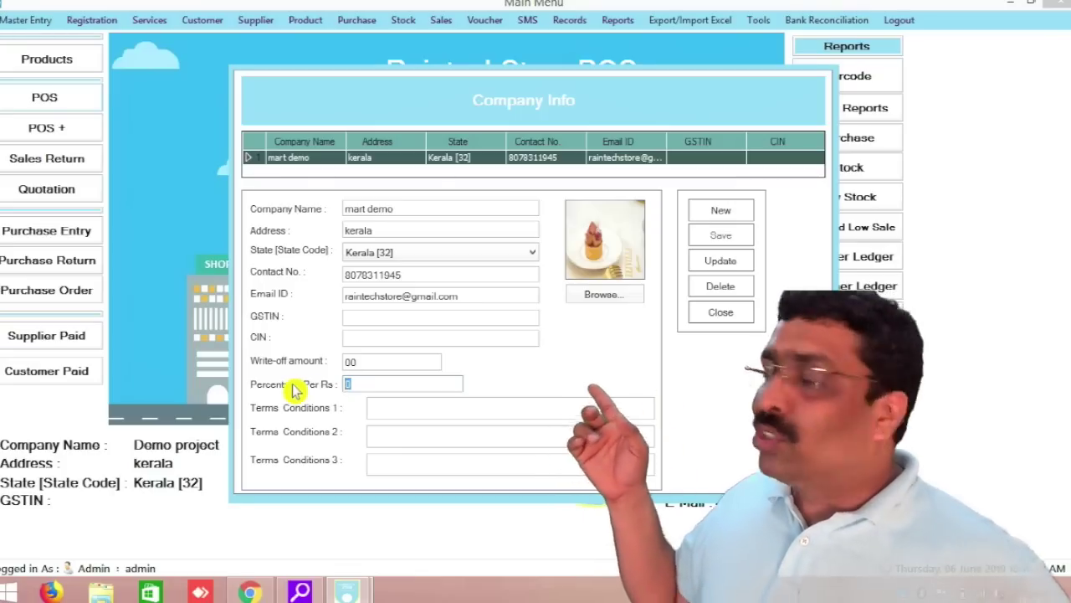
pyautogui.write('01')
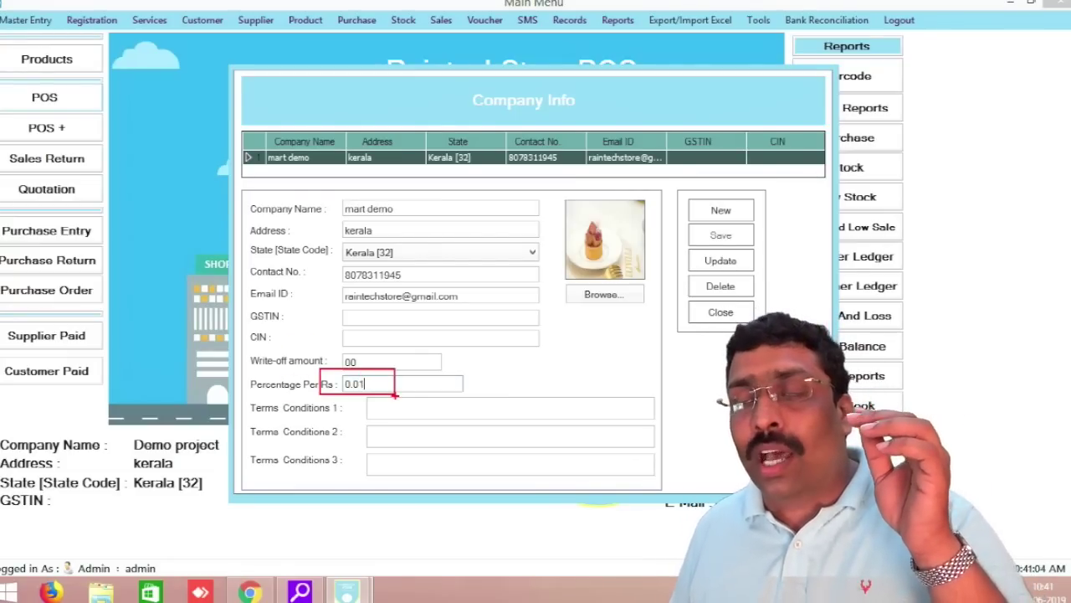
# Enter "If you want return the product make in same day" as Terms Conditions 1
pyautogui.click(378, 406)
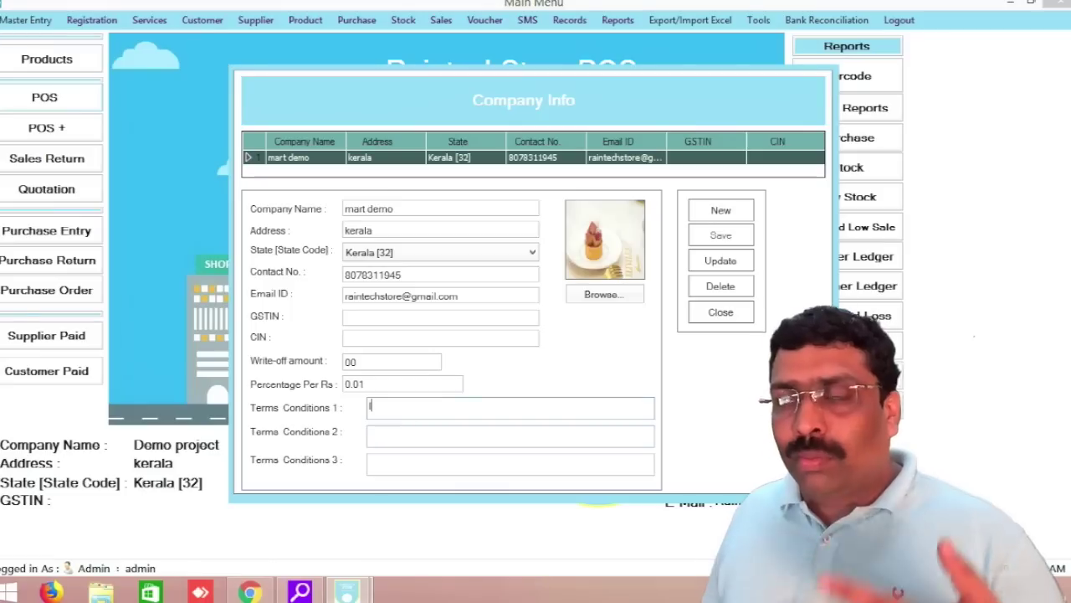
pyautogui.write('If you w')
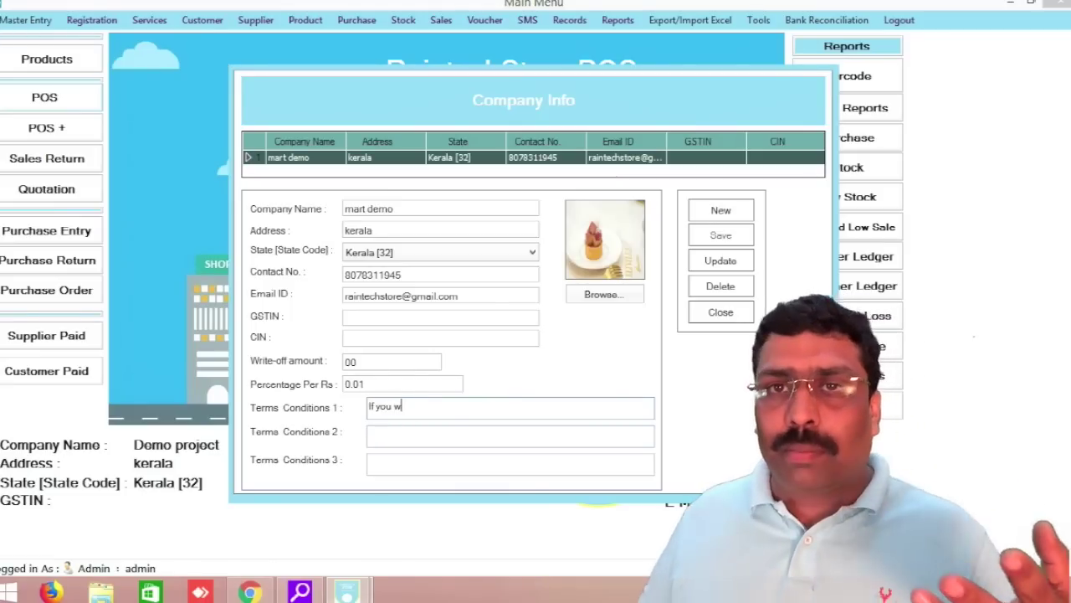
pyautogui.write('ant return')
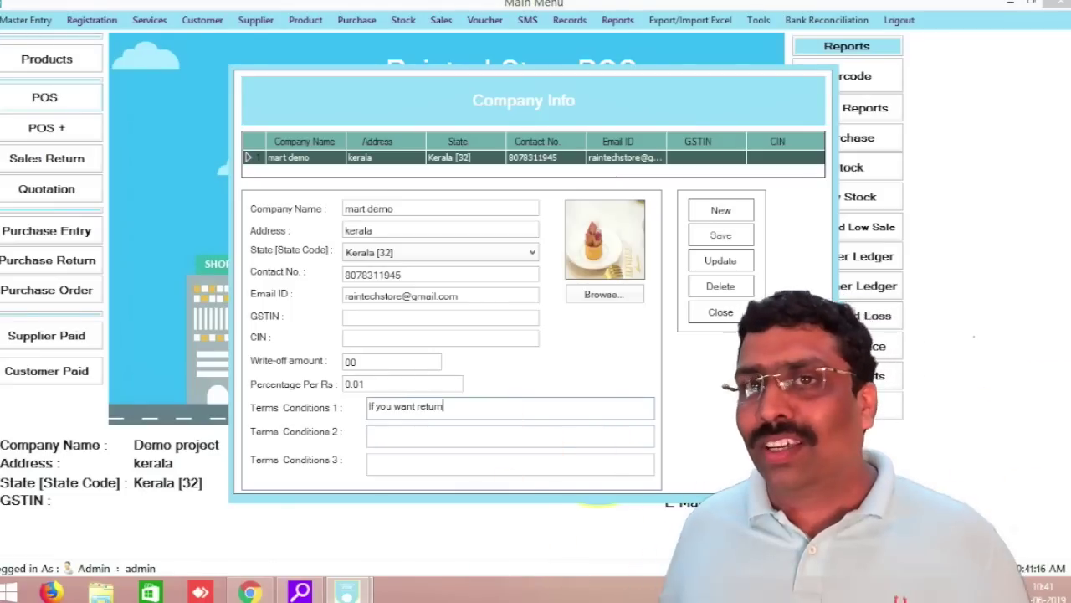
pyautogui.write(' the ')
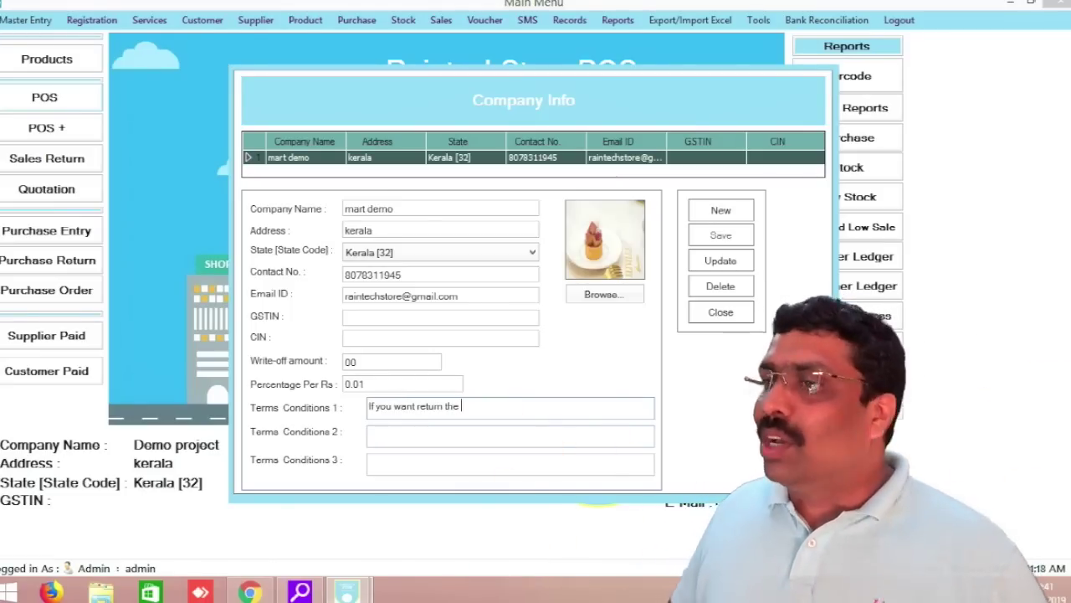
pyautogui.write('pr')
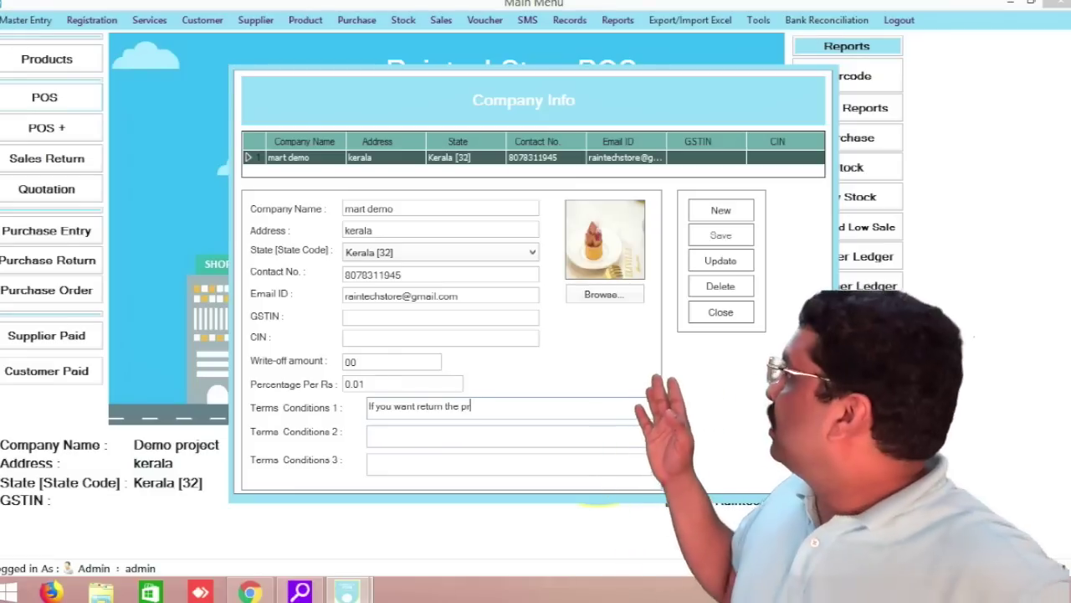
pyautogui.write('oduct i')
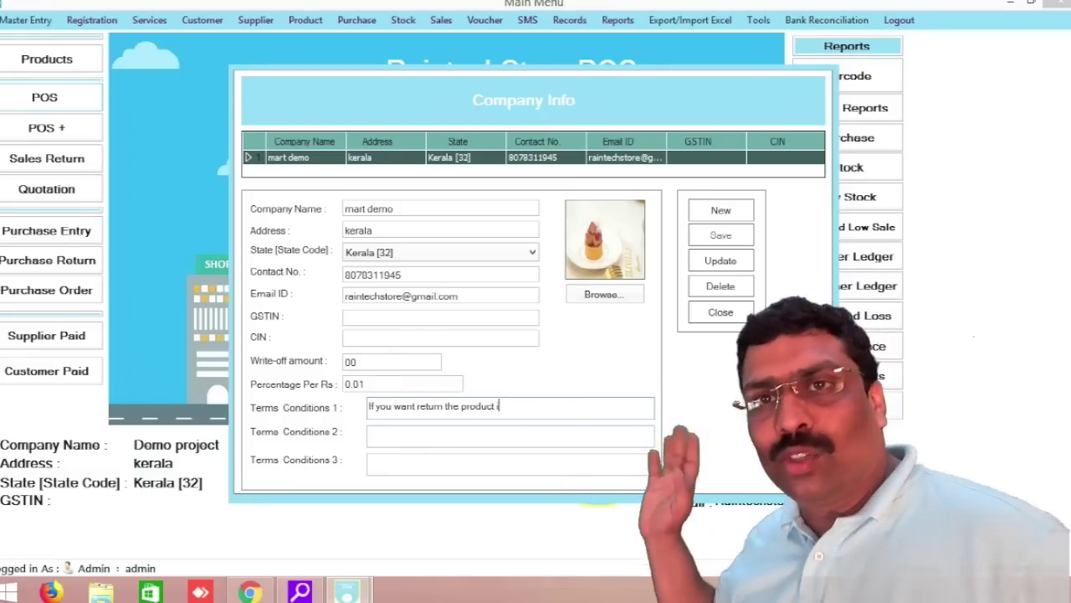
pyautogui.press('BackSpace')
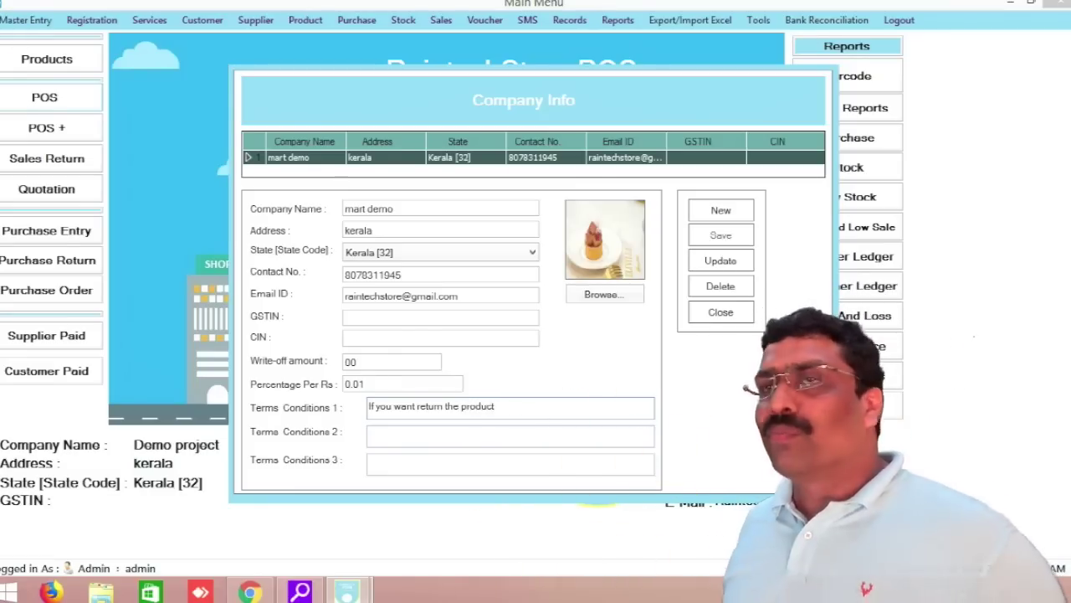
pyautogui.write('make in')
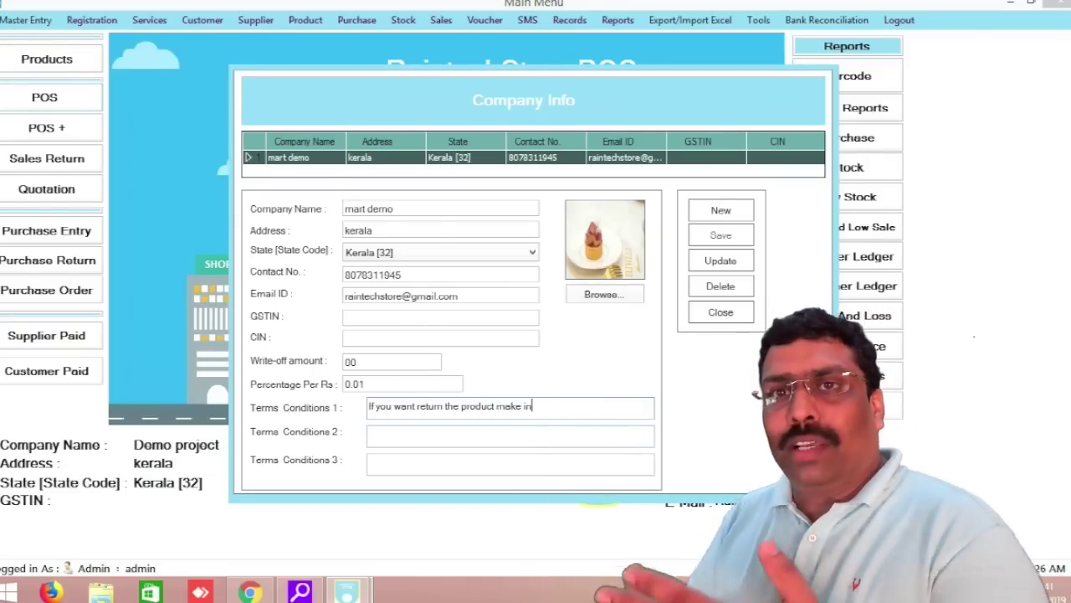
pyautogui.write('n same d')
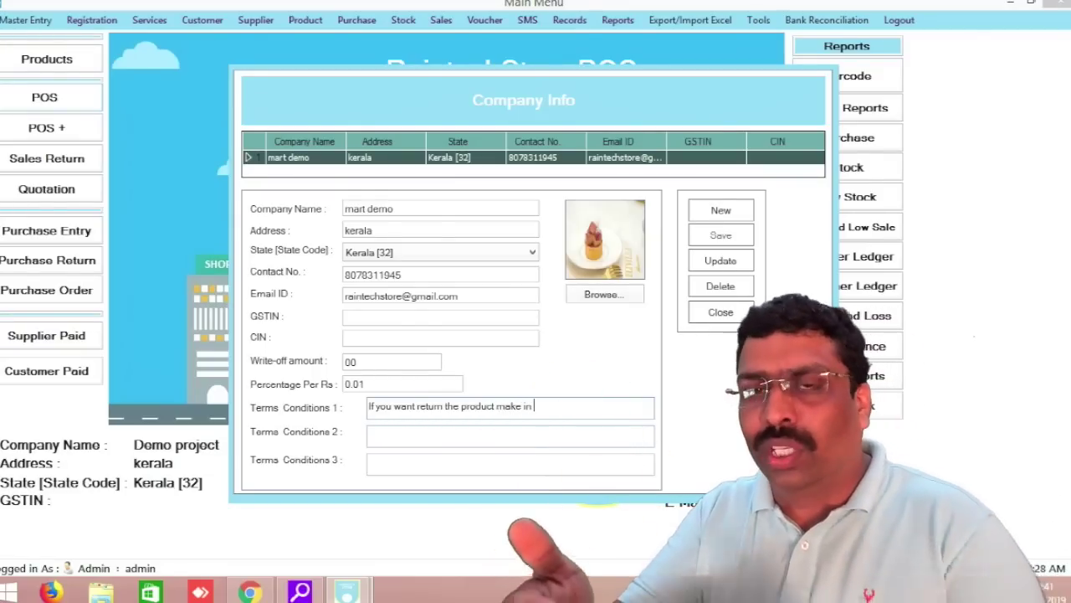
pyautogui.write('ay')
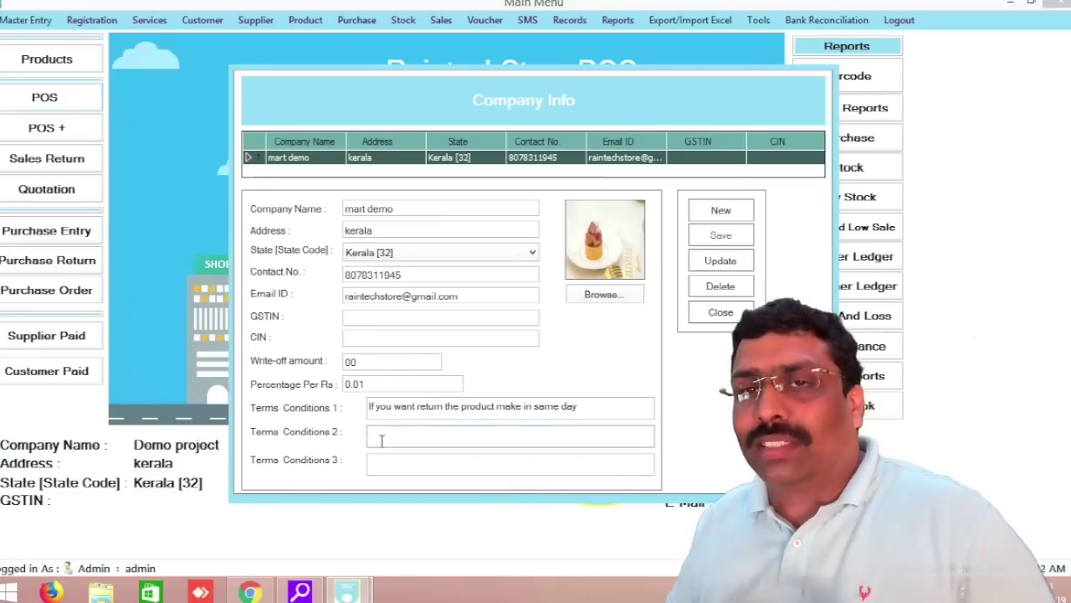
# Enter "abcd" as Terms Conditions 2, update the company record and close Company Info
pyautogui.write('abcd')
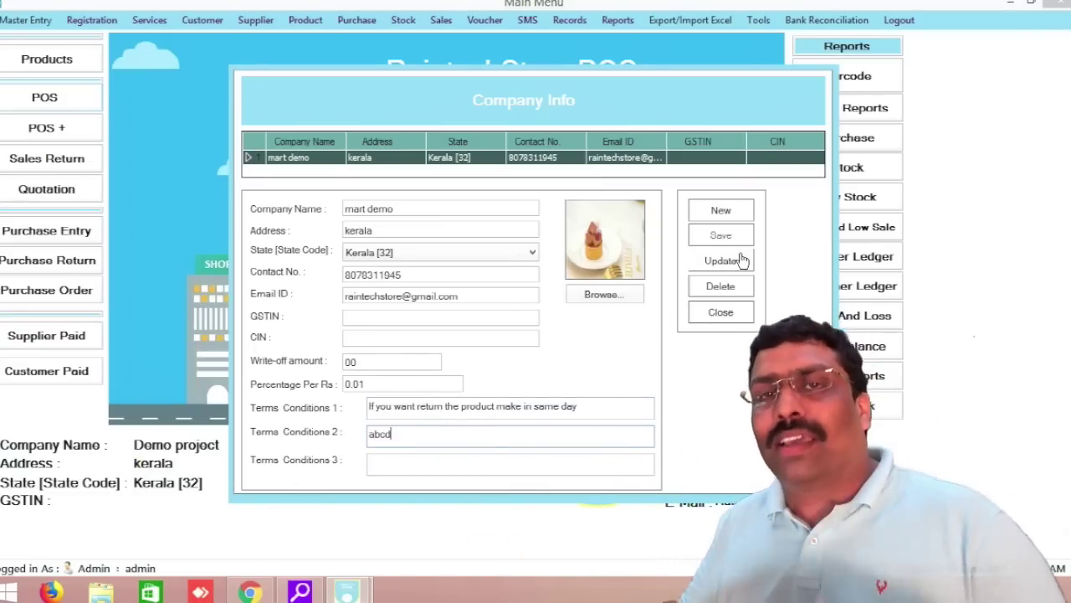
pyautogui.click(741, 260)
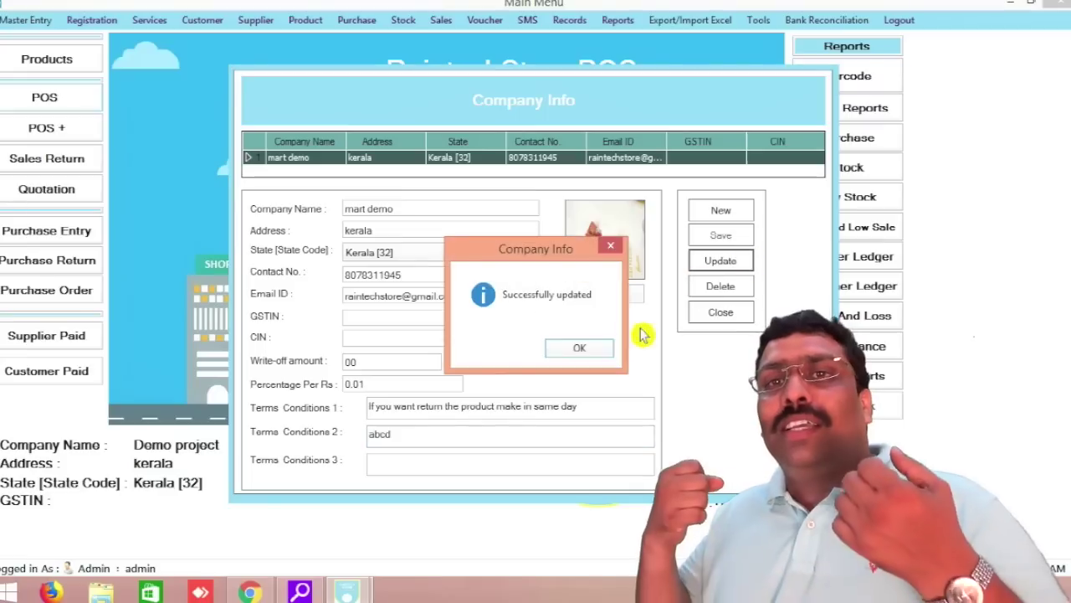
pyautogui.click(586, 351)
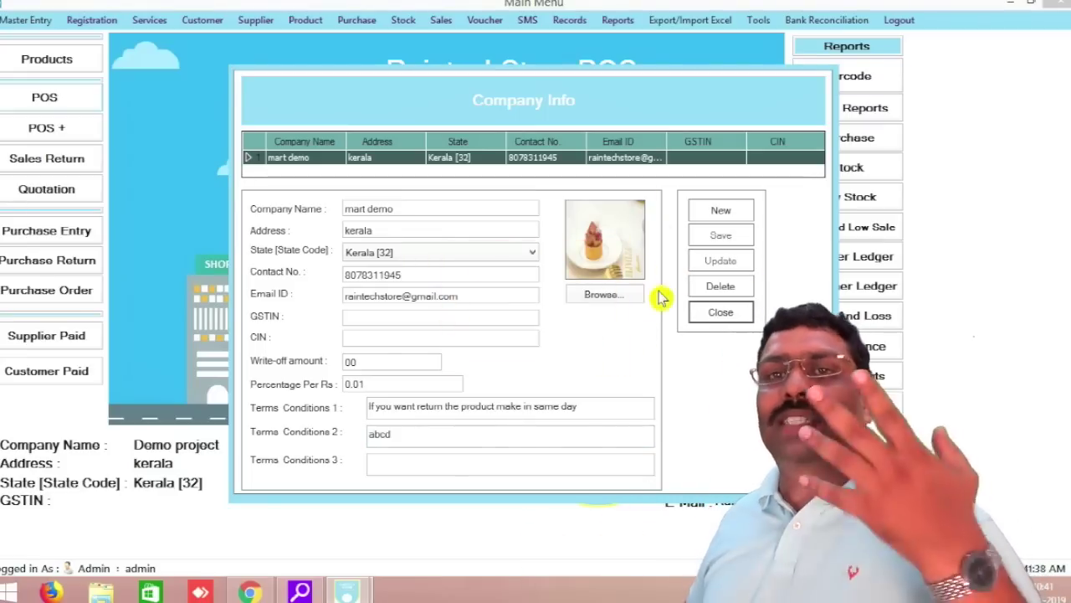
pyautogui.click(721, 312)
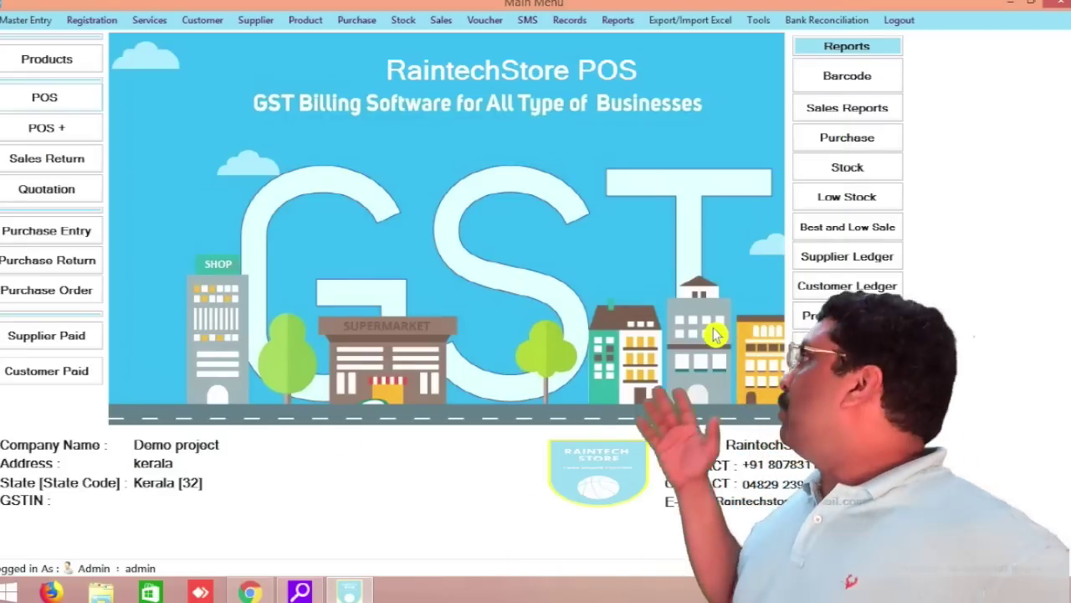
# Open Terminal Setting and choose Xprinter XP-365B as the printer for till HP
pyautogui.click(42, 20)
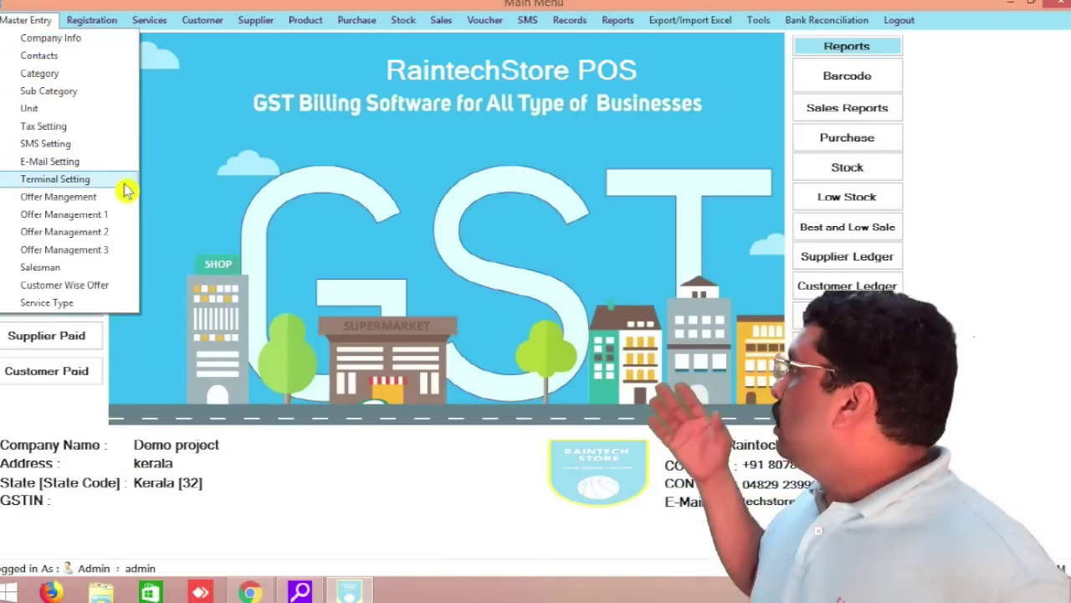
pyautogui.click(42, 186)
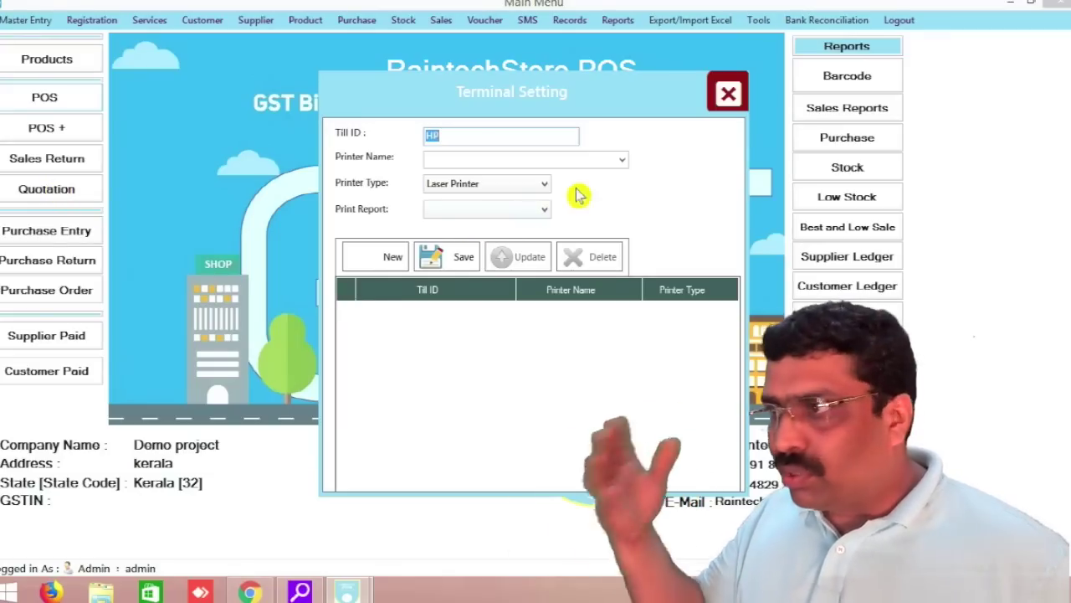
pyautogui.click(622, 159)
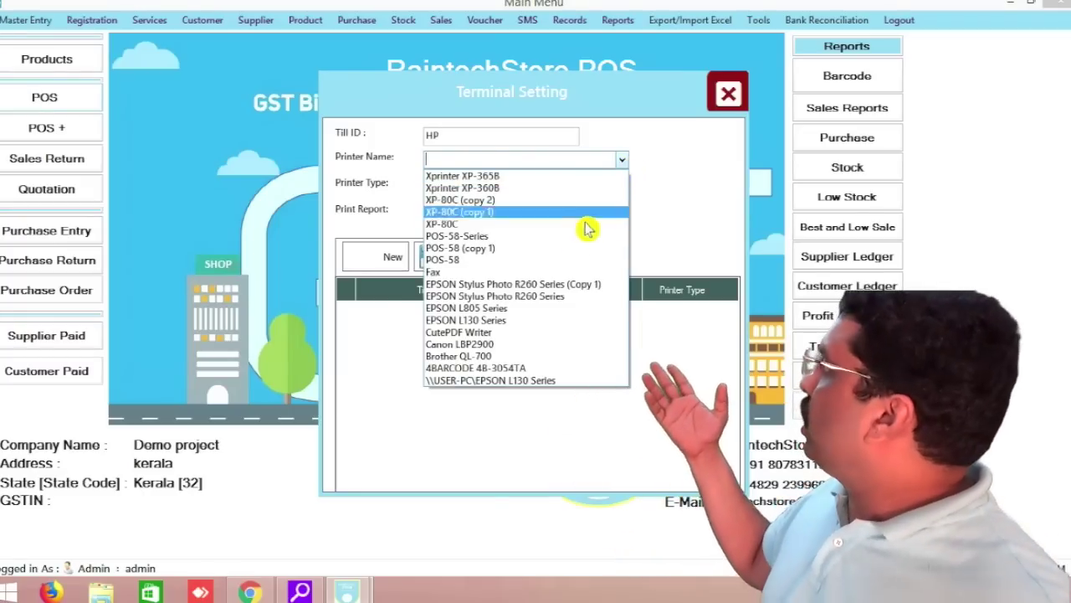
pyautogui.click(545, 179)
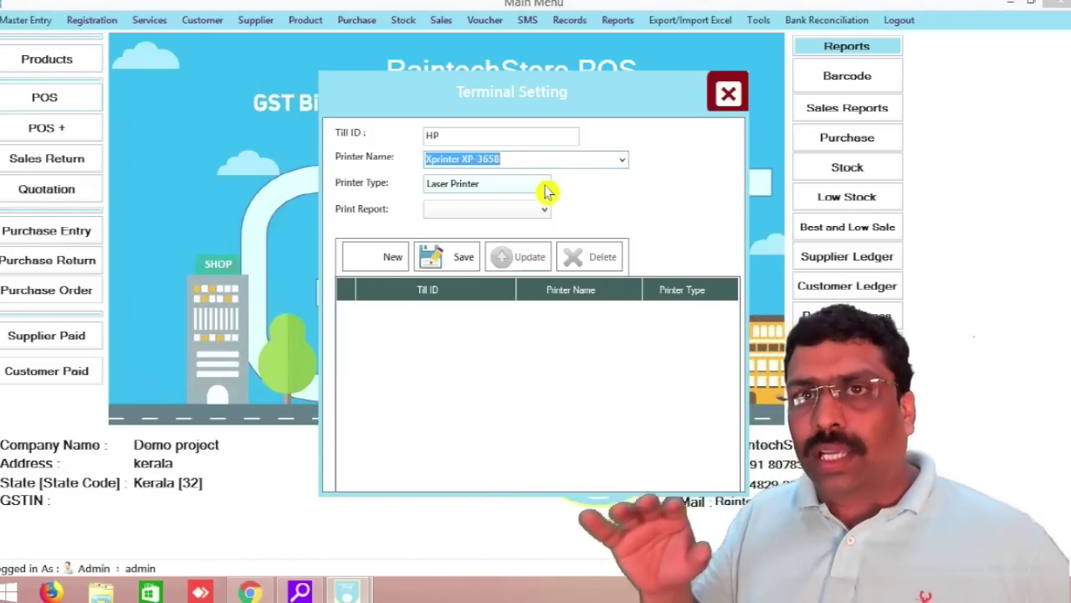
# Set both the printer type and the print report to Thermal Printer and save the terminal setting
pyautogui.click(543, 187)
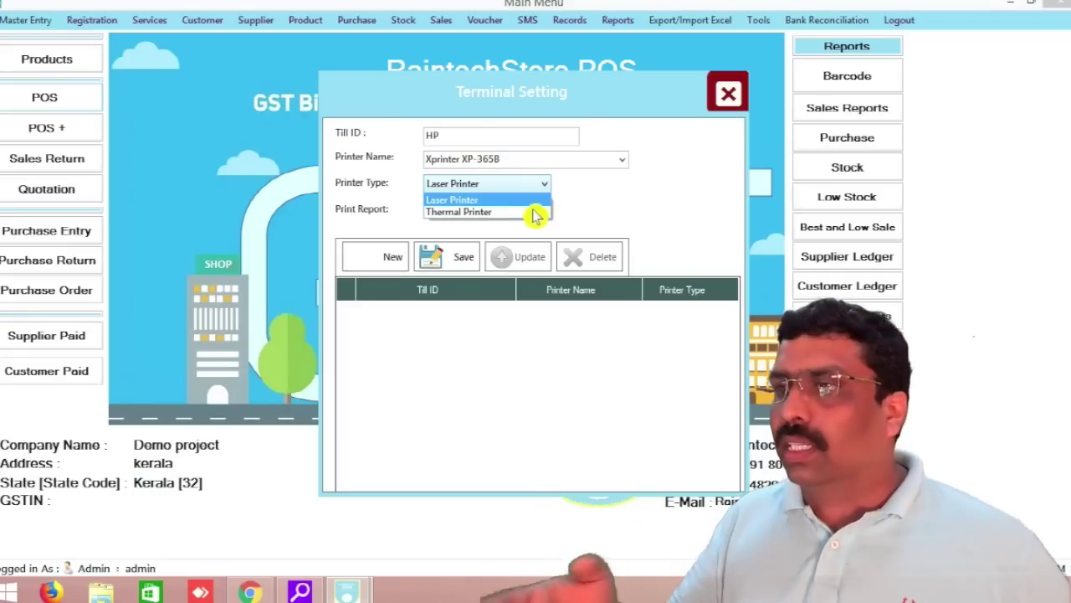
pyautogui.click(529, 213)
pyautogui.click(529, 210)
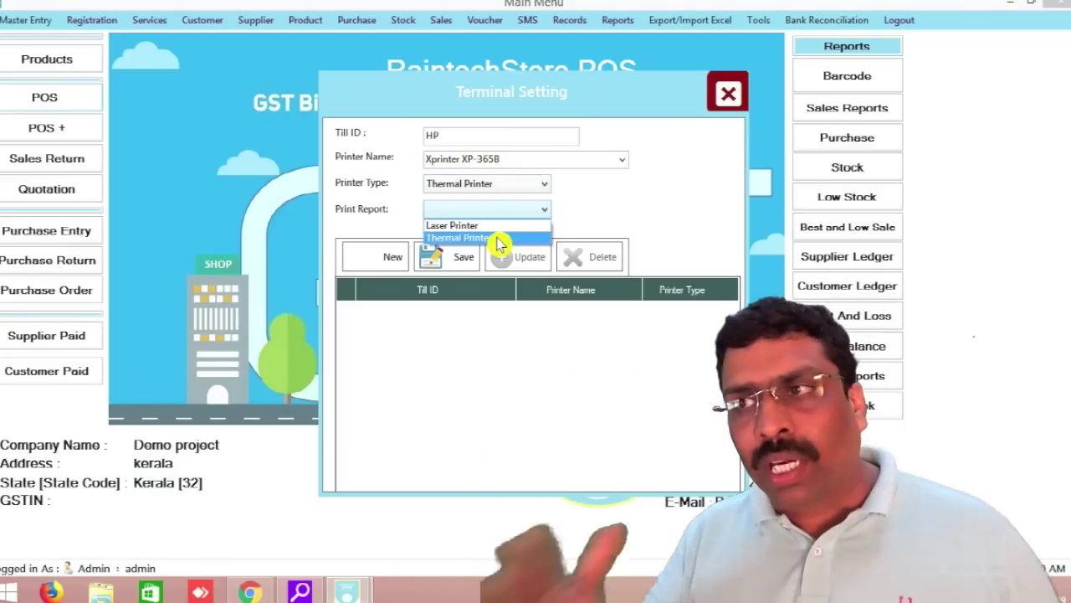
pyautogui.click(497, 237)
pyautogui.click(459, 257)
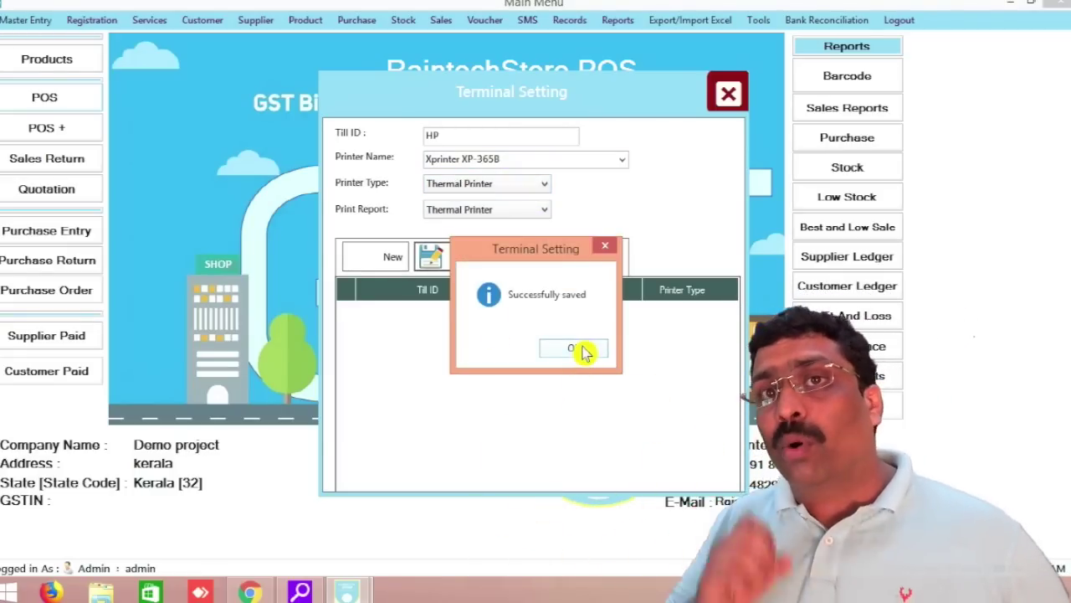
pyautogui.click(579, 350)
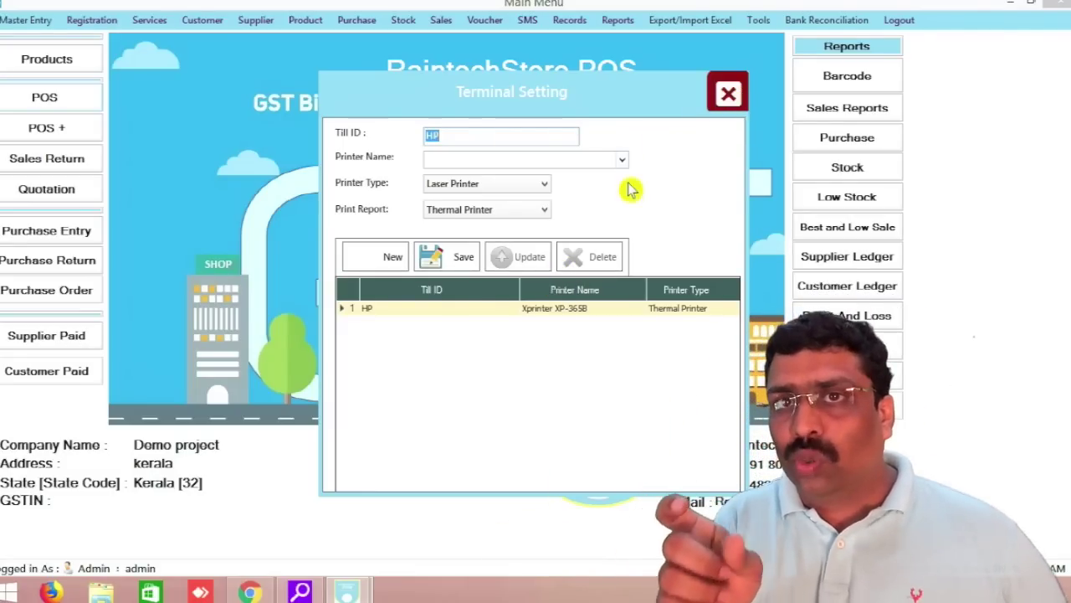
# Delete the existing Xprinter XP-365B terminal record for till HP and confirm the deletion
pyautogui.click(601, 257)
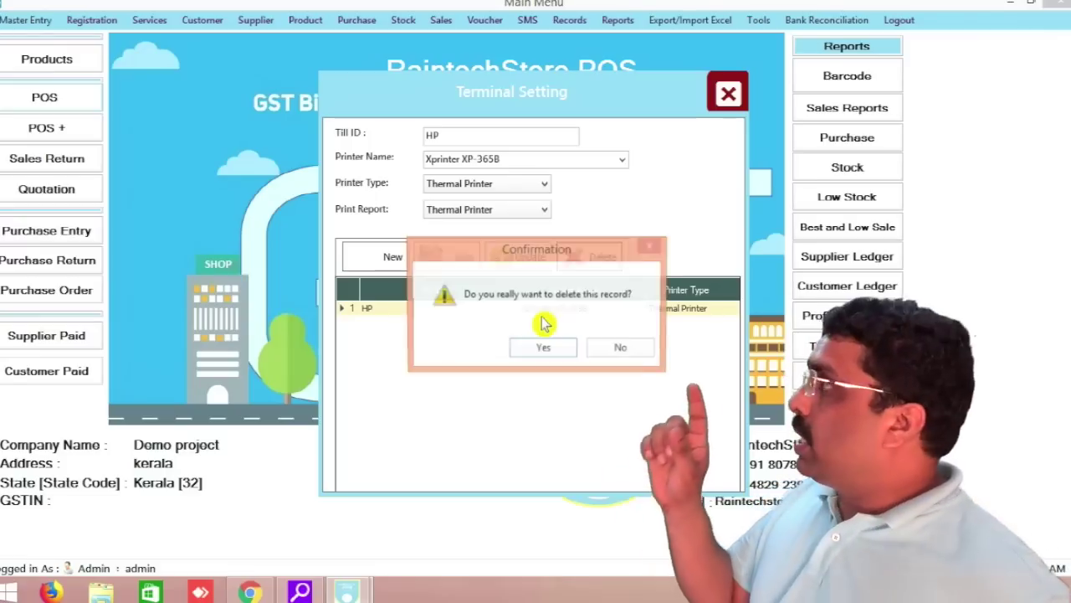
pyautogui.click(546, 348)
pyautogui.click(576, 350)
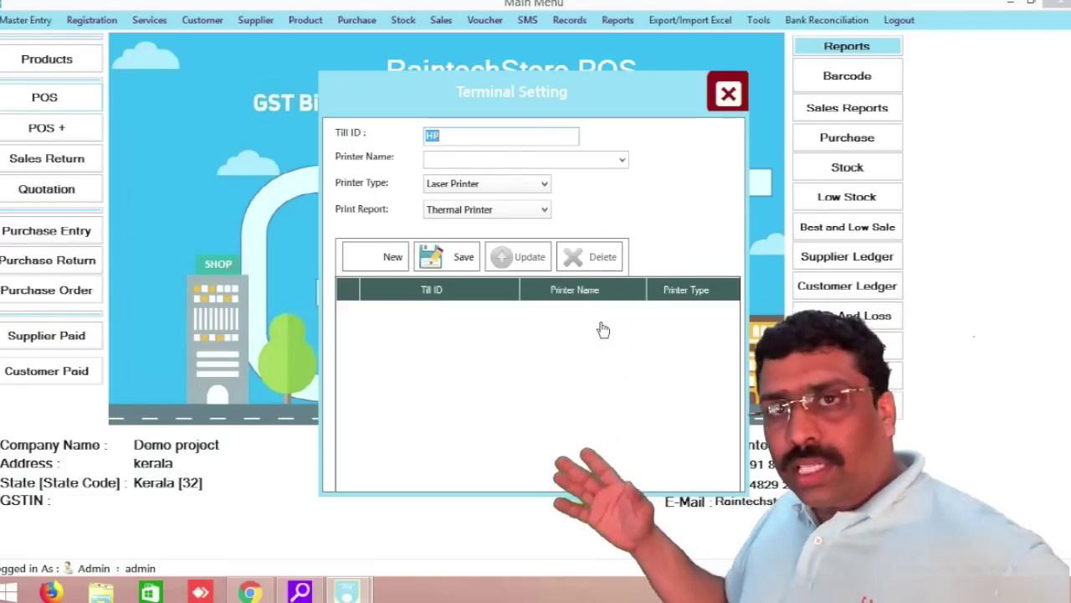
# Save a terminal setting for till HP with CutePDF Writer as printer and Thermal Printer for both printer type and print report
pyautogui.click(624, 161)
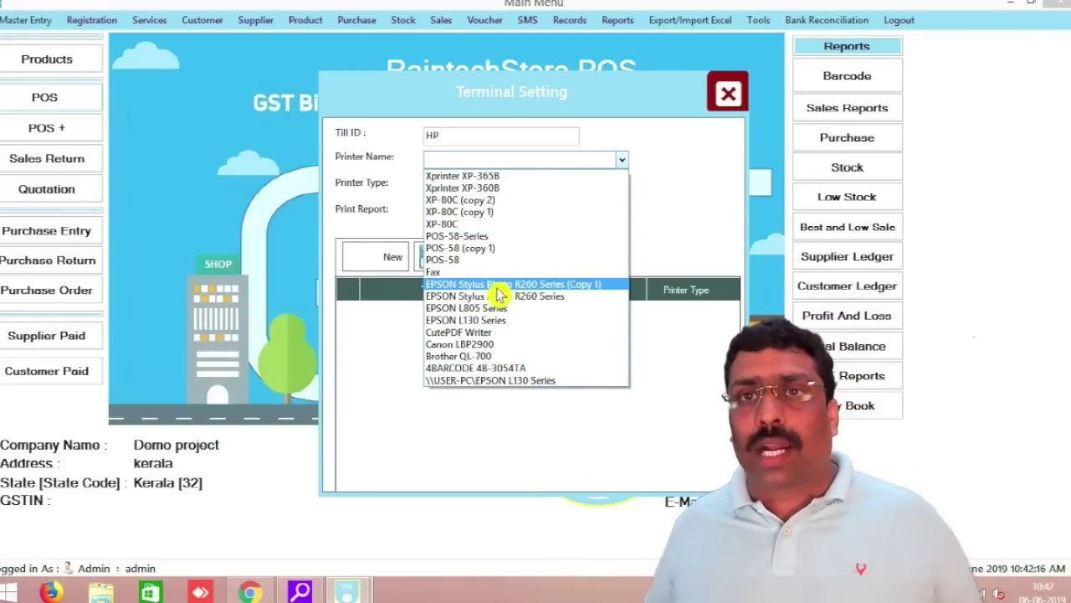
pyautogui.click(512, 333)
pyautogui.click(517, 186)
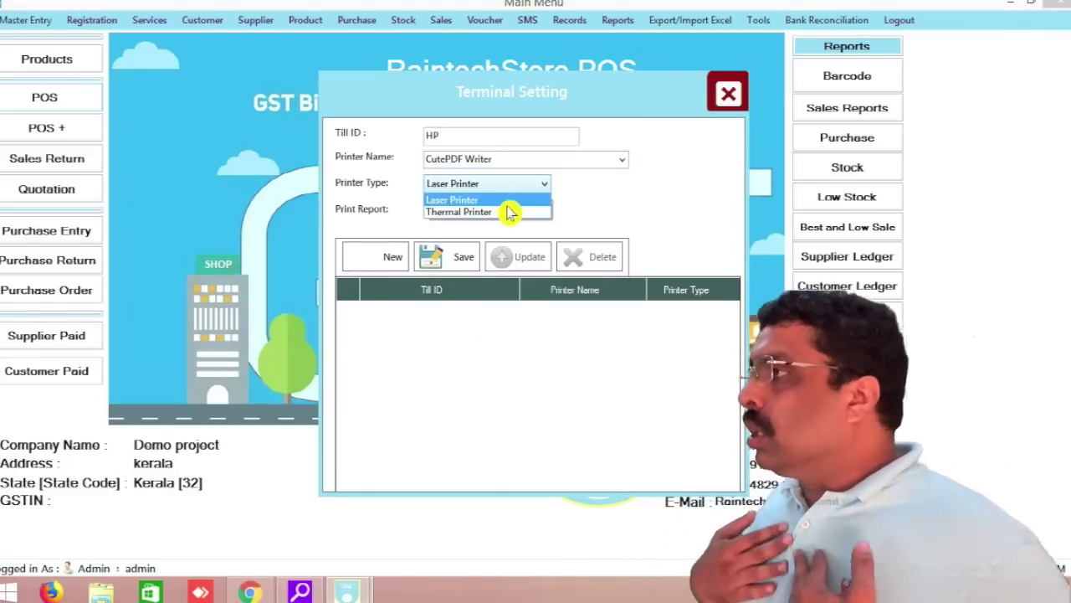
pyautogui.click(494, 210)
pyautogui.click(493, 216)
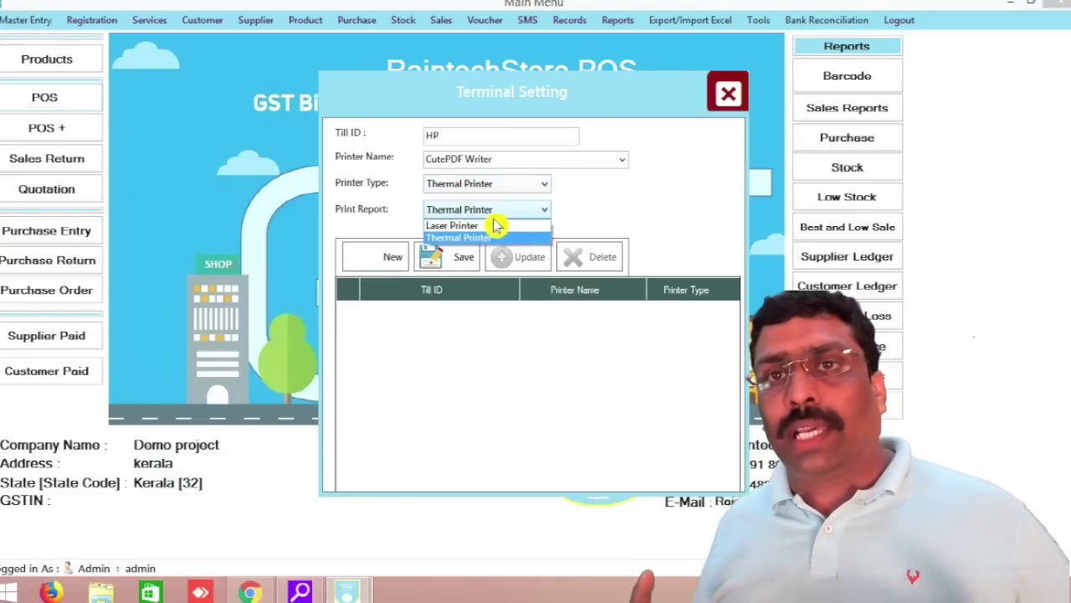
pyautogui.click(490, 238)
pyautogui.click(461, 257)
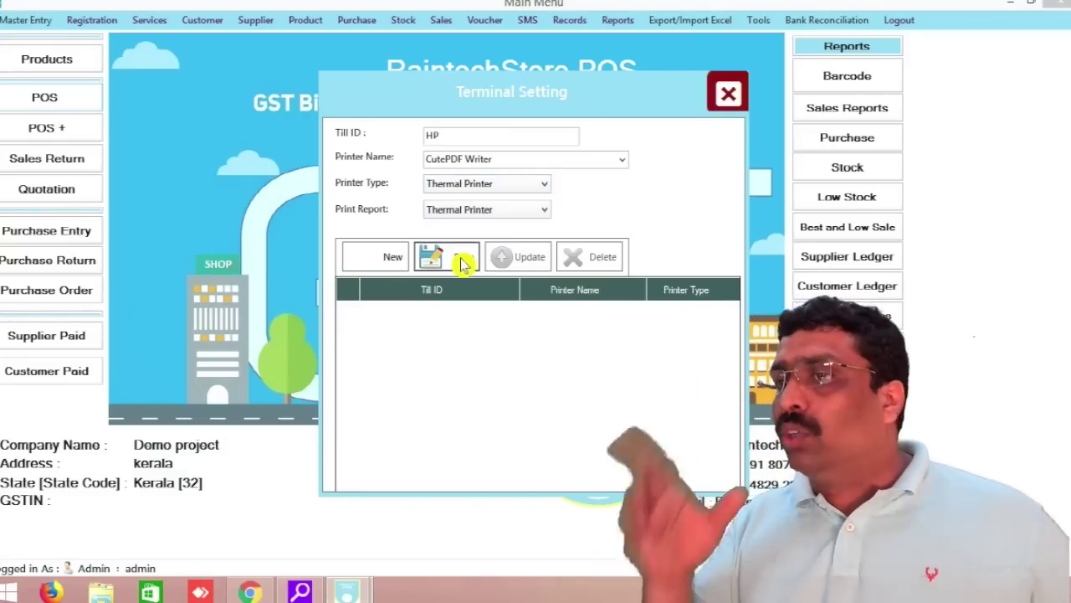
pyautogui.click(574, 348)
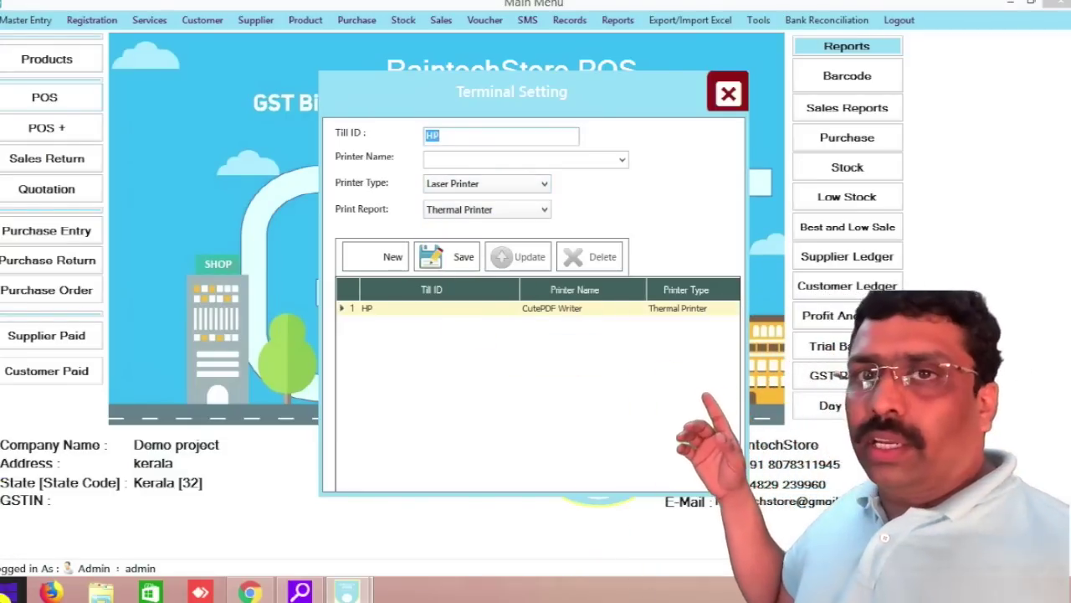
# Switch to the Windows Control Panel, show it by category and open Devices and Printers under Hardware and Sound
pyautogui.click(10, 591)
pyautogui.write('control Panel')
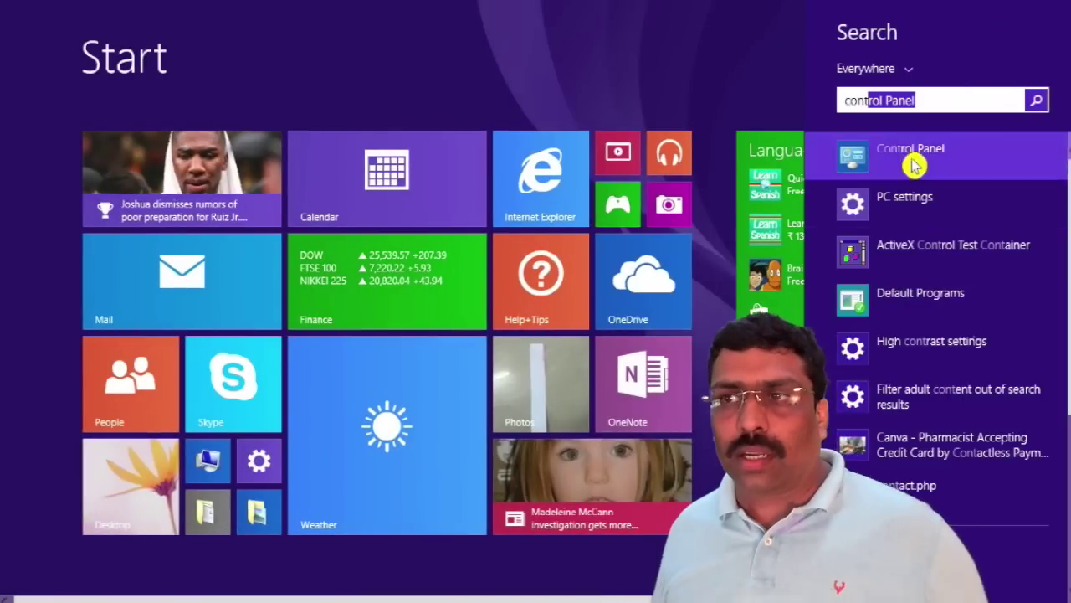
pyautogui.click(912, 155)
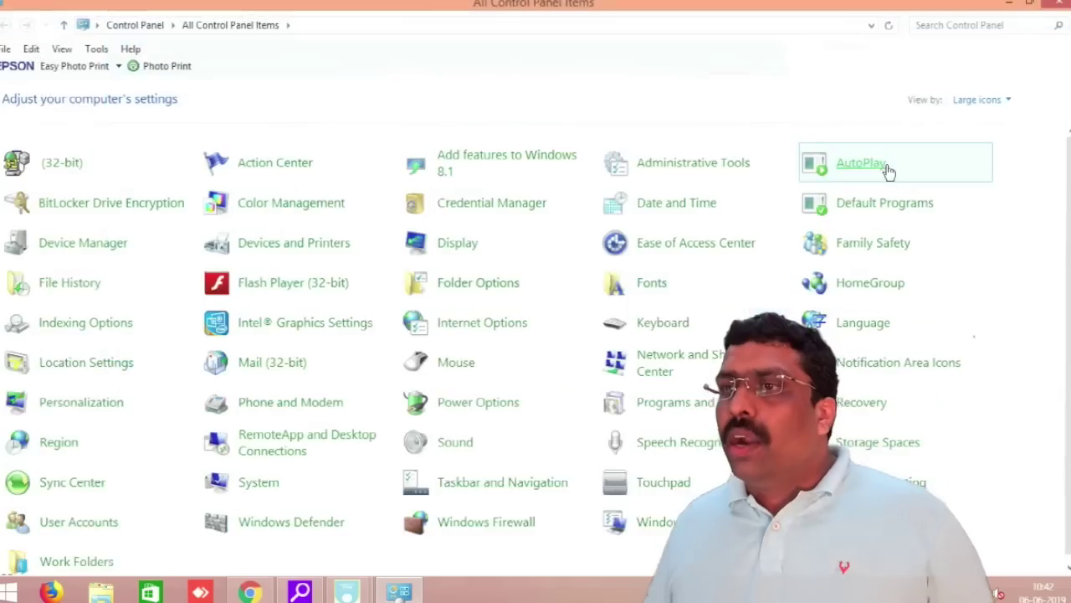
pyautogui.click(980, 102)
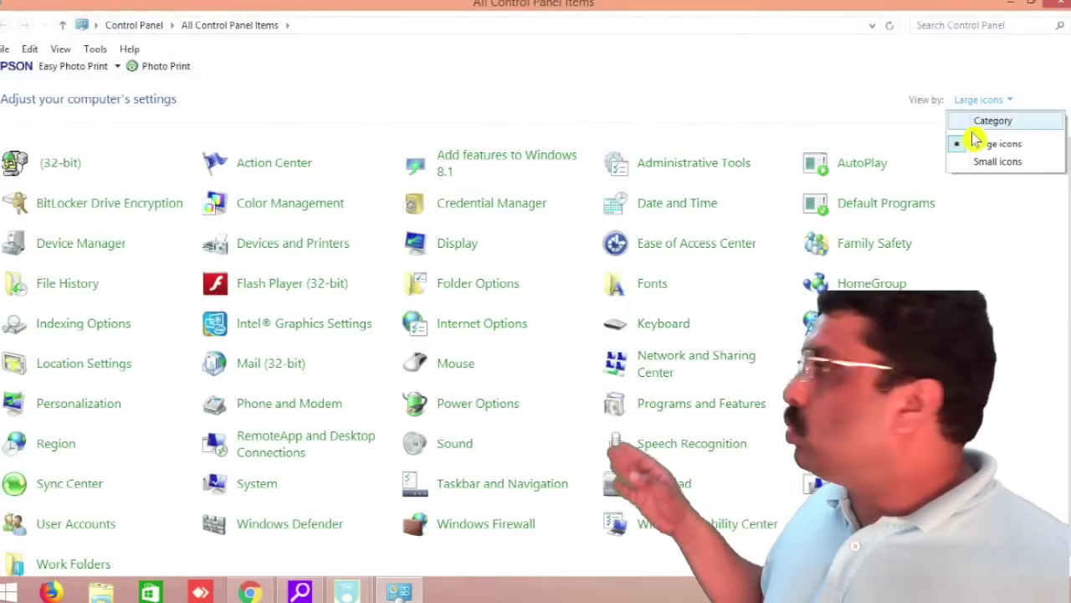
pyautogui.click(971, 120)
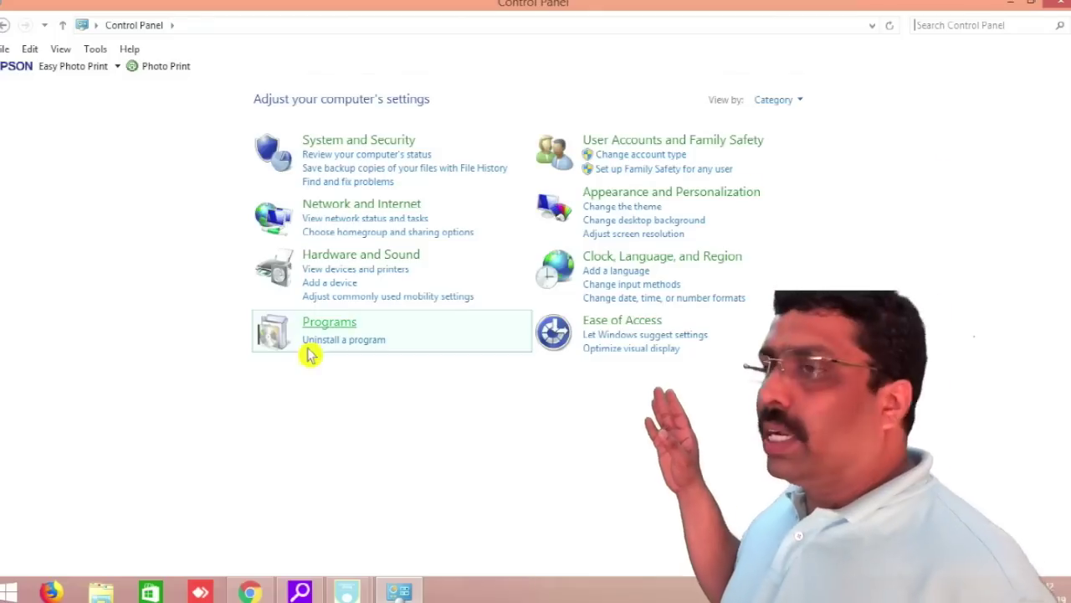
pyautogui.click(353, 256)
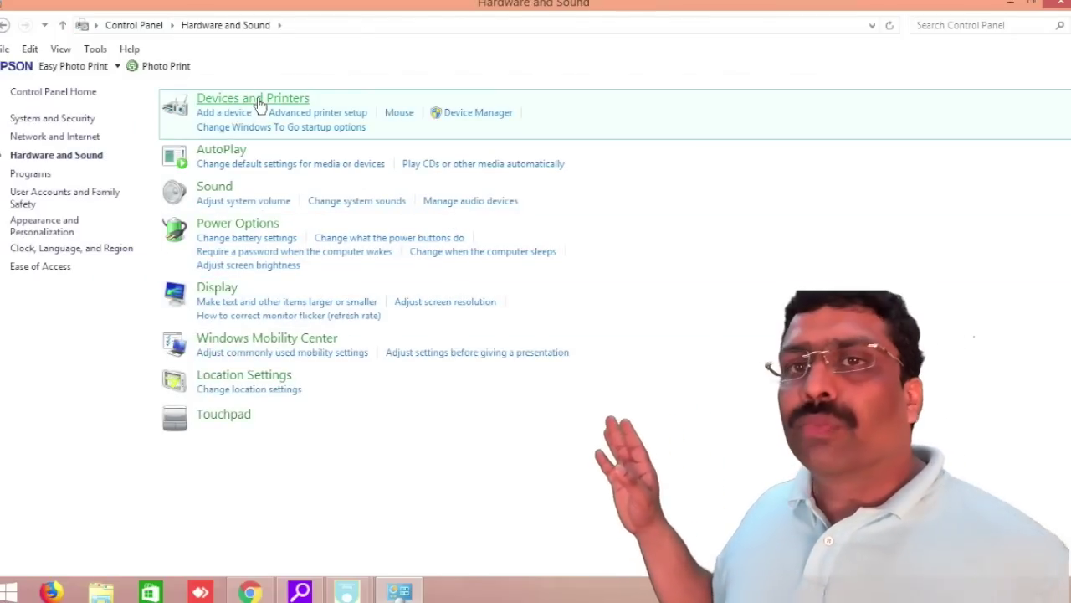
pyautogui.click(258, 102)
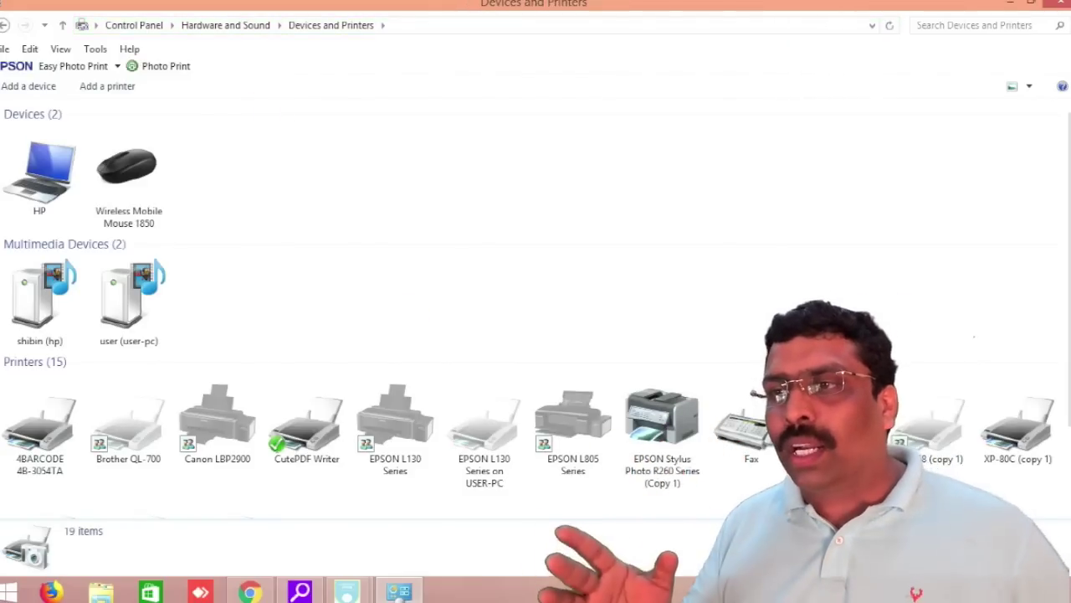
# Set CutePDF Writer as the Windows default printer and close Devices and Printers
pyautogui.scroll(-2, 536, 318)
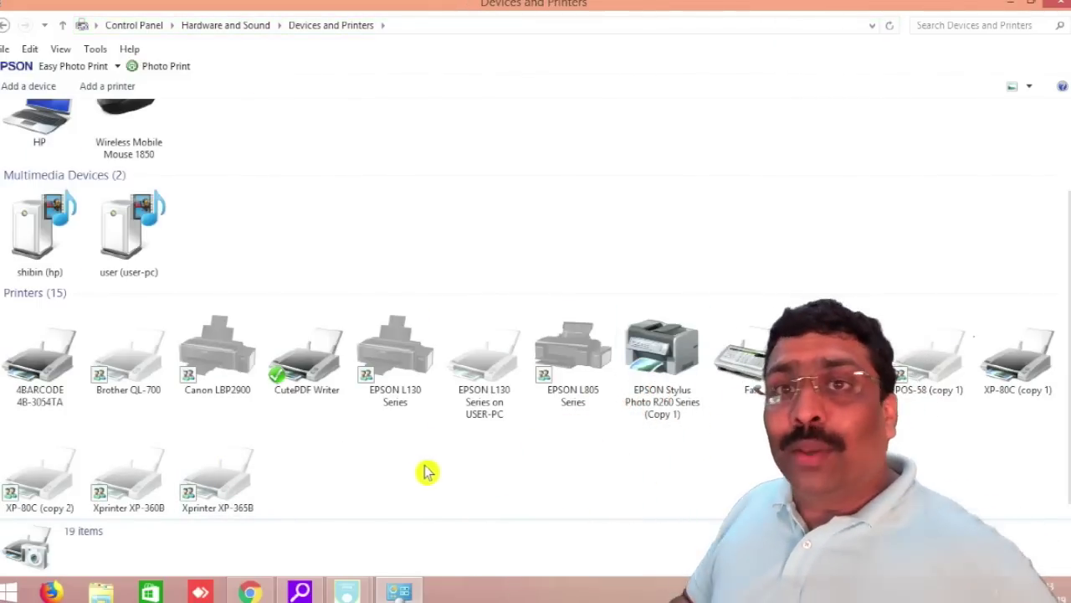
pyautogui.rightClick(317, 373)
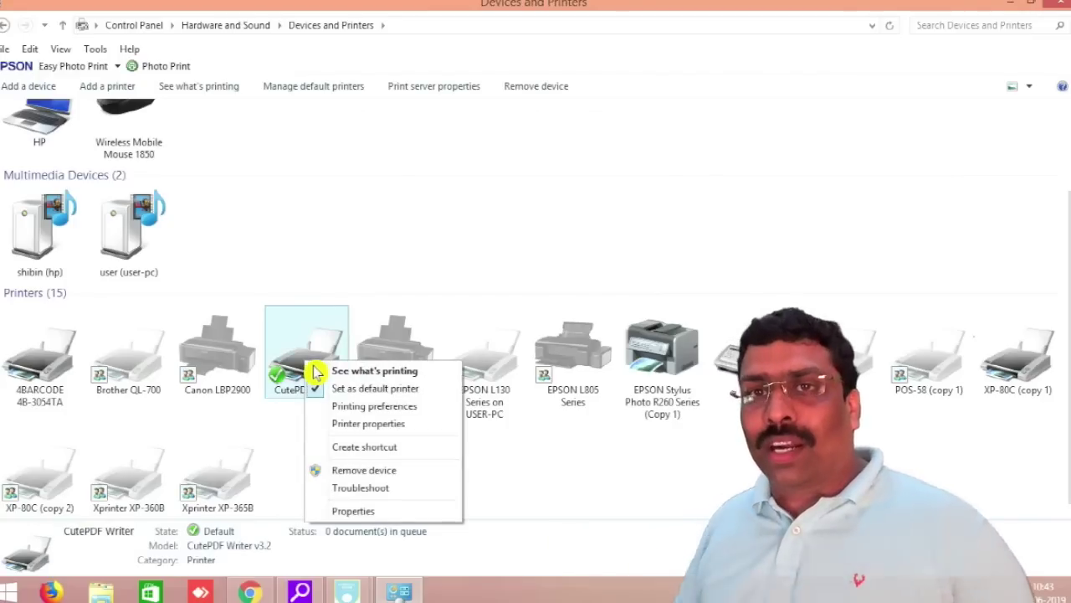
pyautogui.click(343, 388)
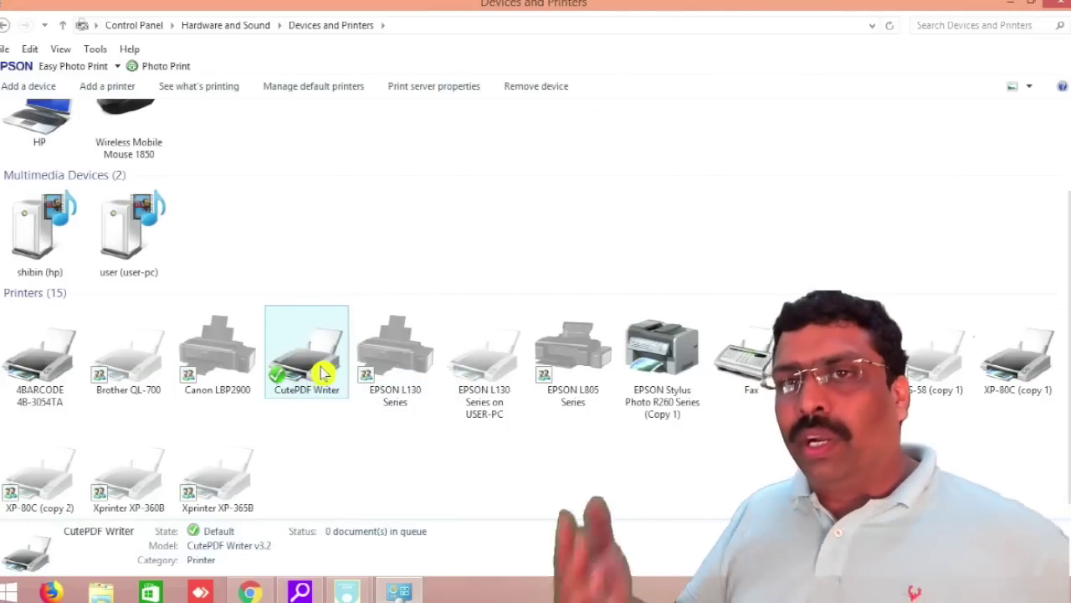
pyautogui.click(1060, 4)
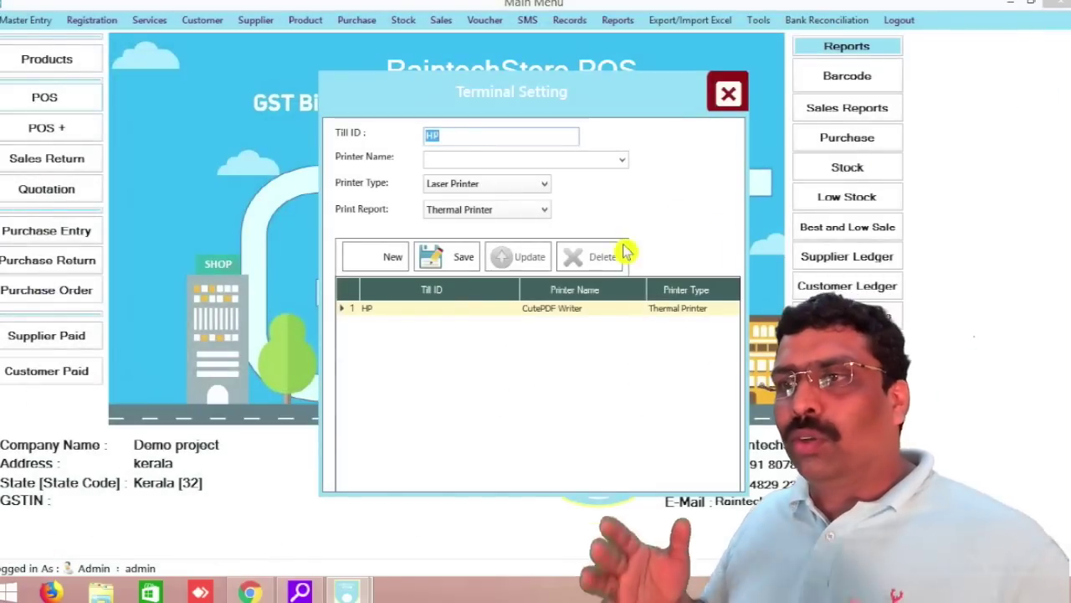
# Close Terminal Setting and start a new product entry with "T shirt" as the product name
pyautogui.click(728, 97)
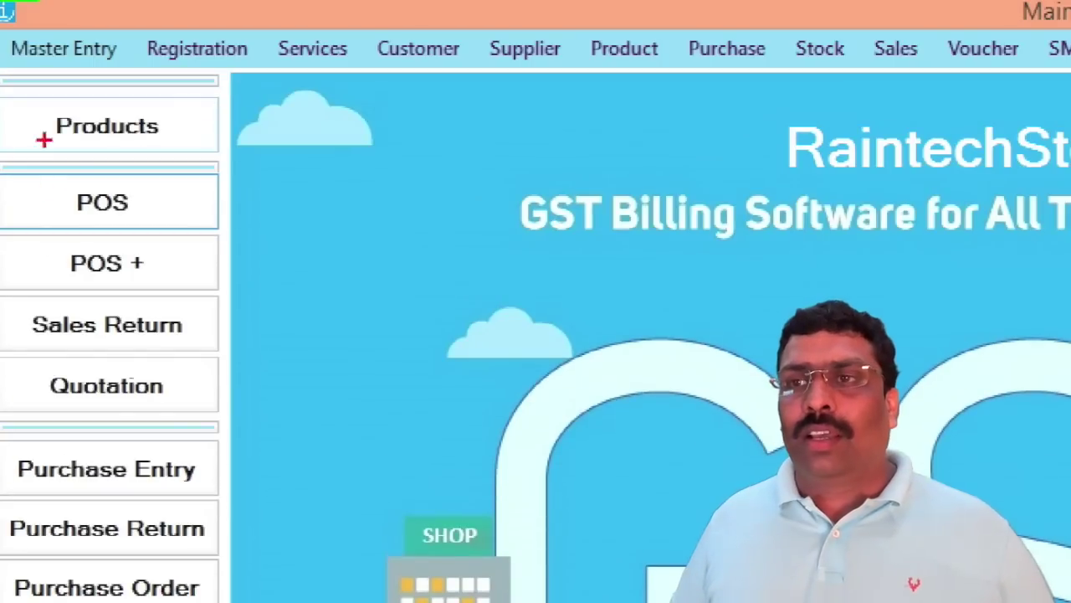
pyautogui.moveTo(2, 93)
pyautogui.mouseDown()
pyautogui.moveTo(258, 179)
pyautogui.moveTo(310, 170)
pyautogui.mouseUp()
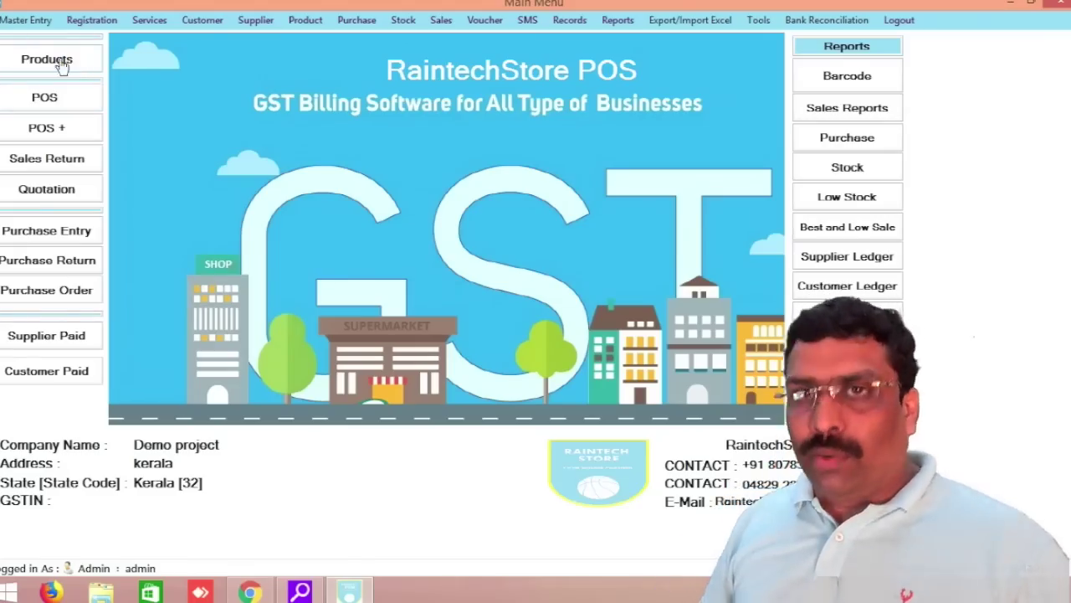
pyautogui.click(62, 67)
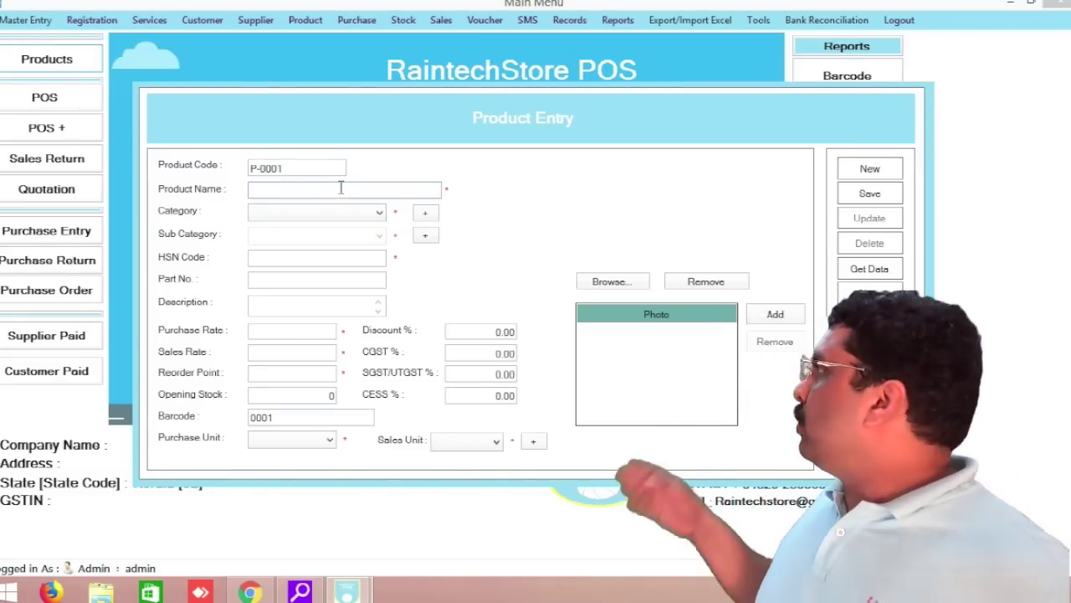
pyautogui.write('T shr')
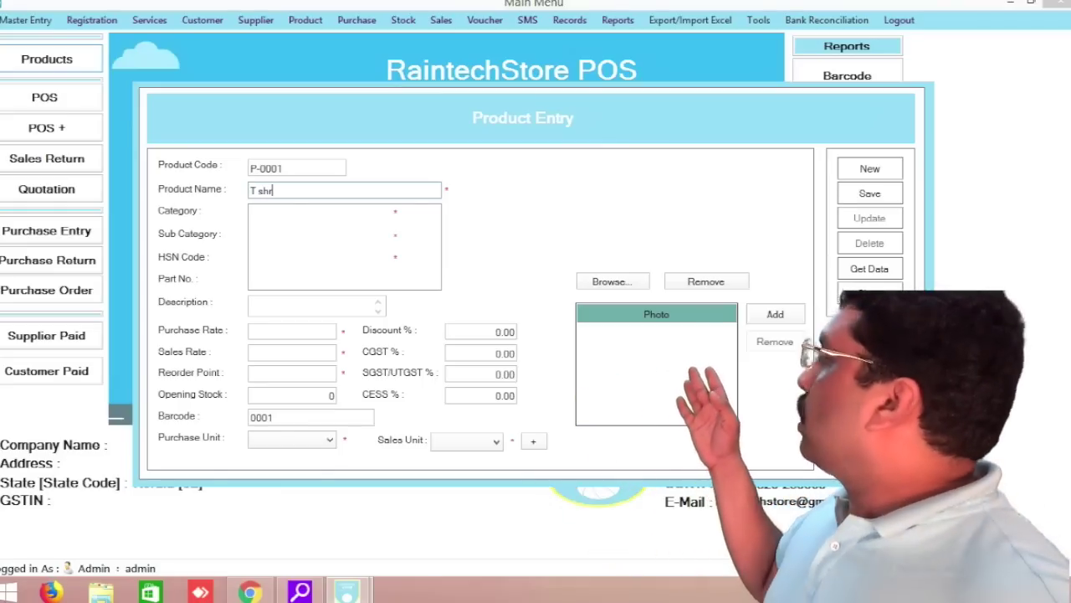
pyautogui.press('BackSpace')
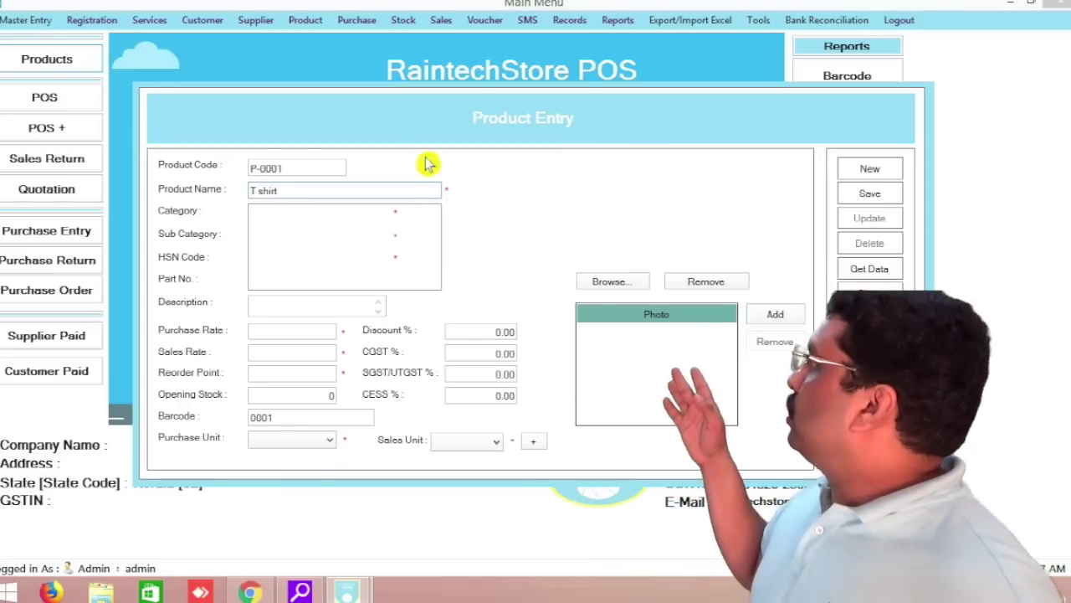
pyautogui.press('Return')
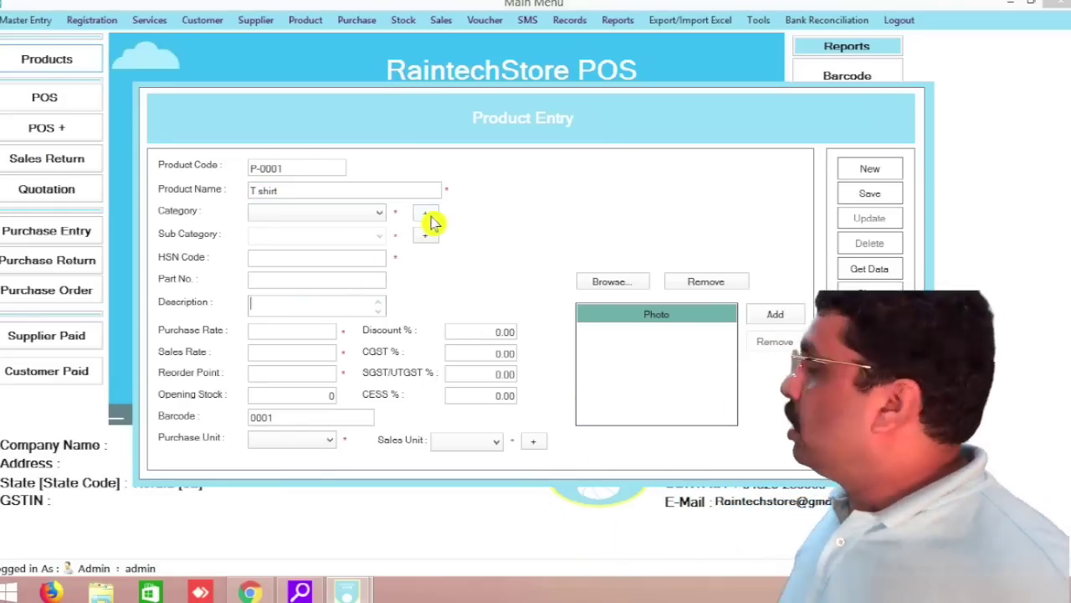
# Add and save a new product category named "Garments", then return to the product entry
pyautogui.click(426, 215)
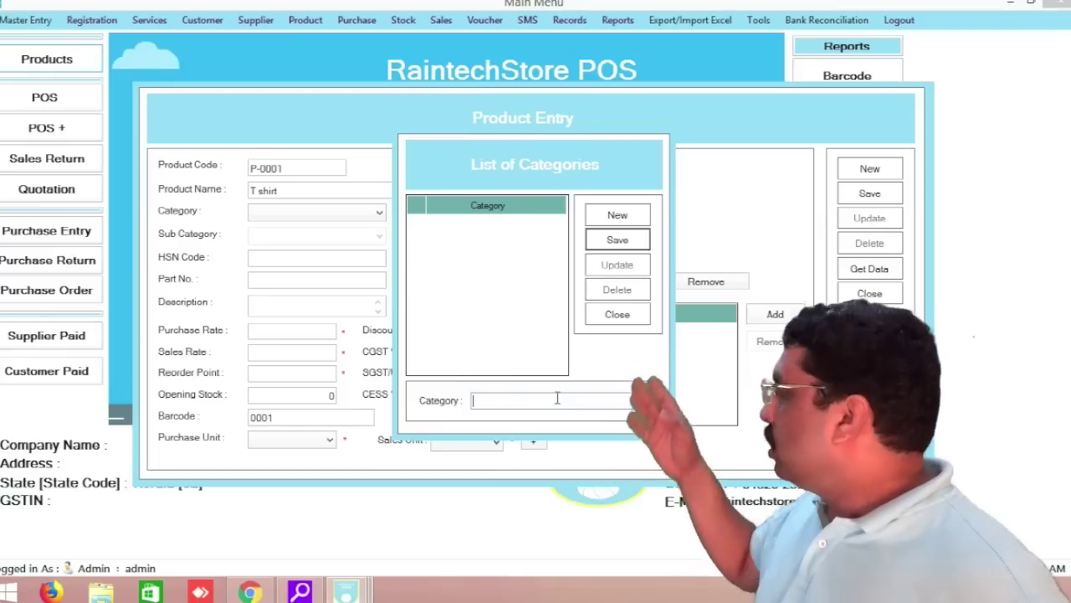
pyautogui.write('Garments')
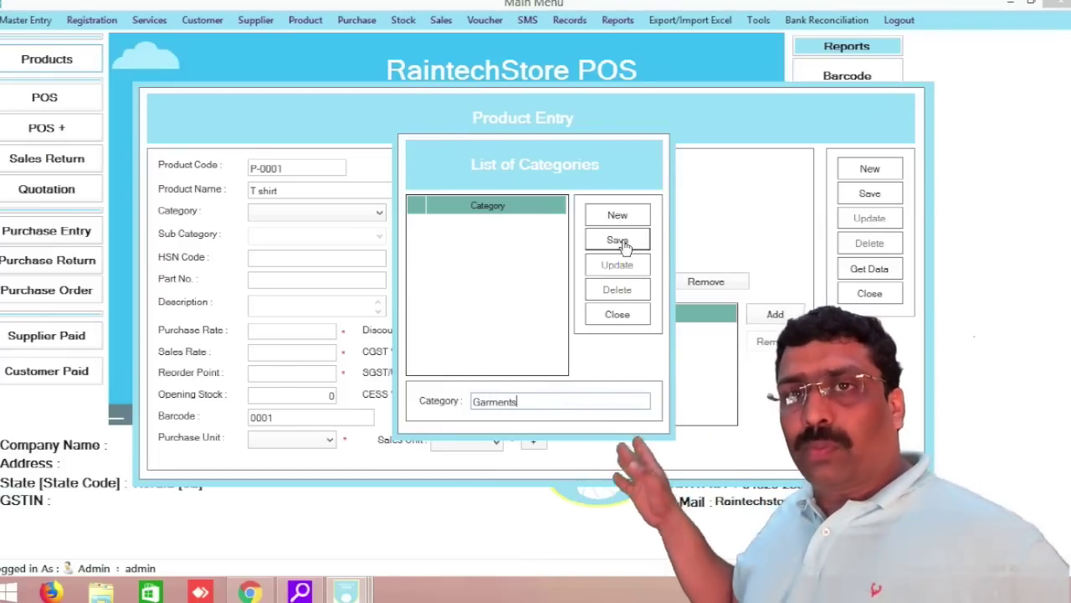
pyautogui.click(619, 241)
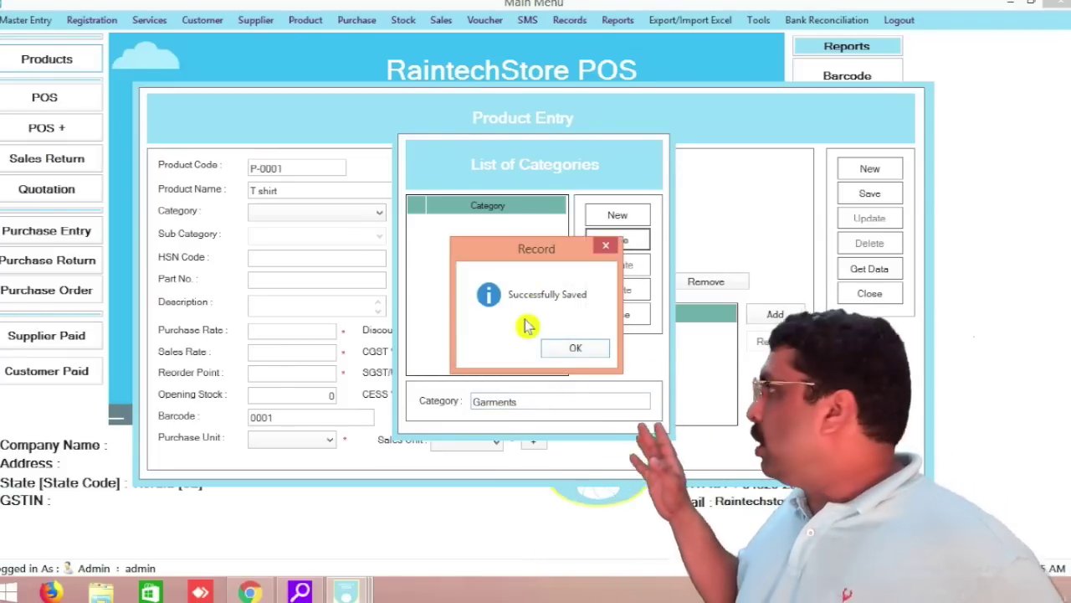
pyautogui.click(578, 349)
pyautogui.click(616, 314)
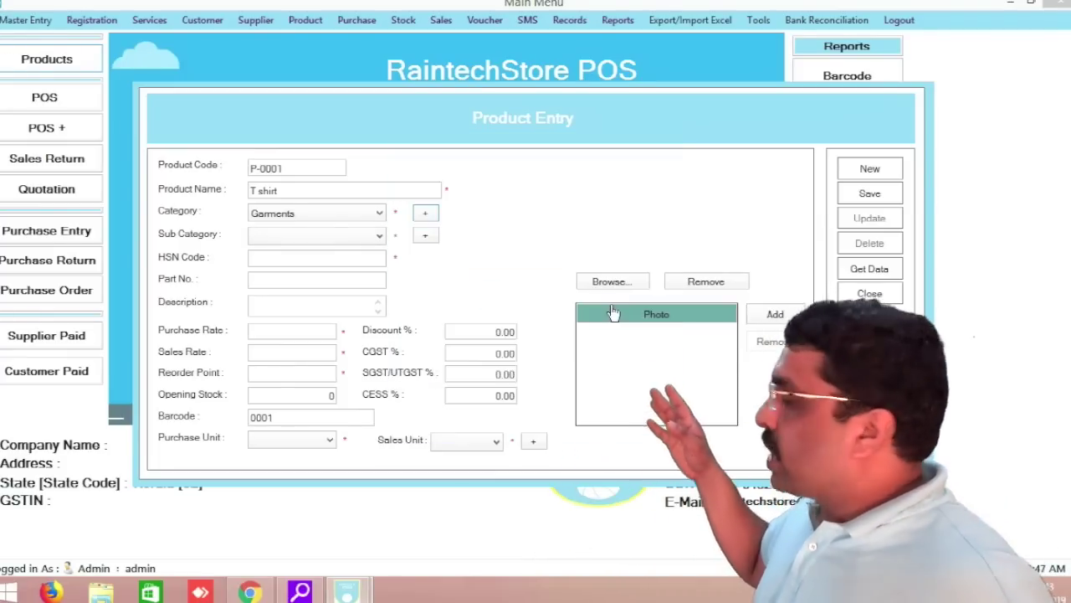
# Add and save the sub category "shirts" under the Garments category and close Sub Category Entry
pyautogui.click(425, 235)
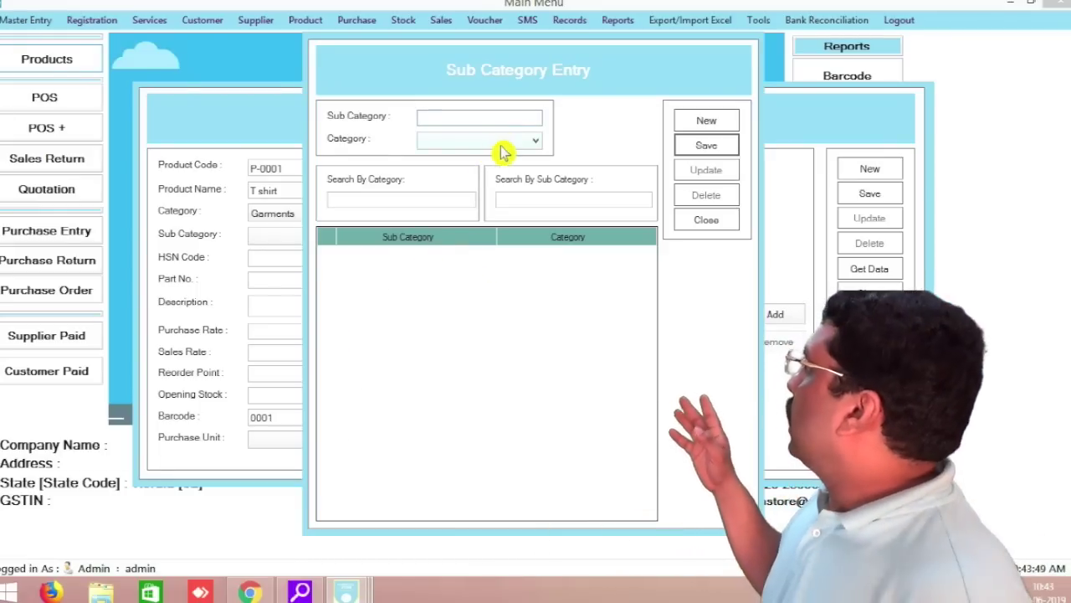
pyautogui.write('shirt')
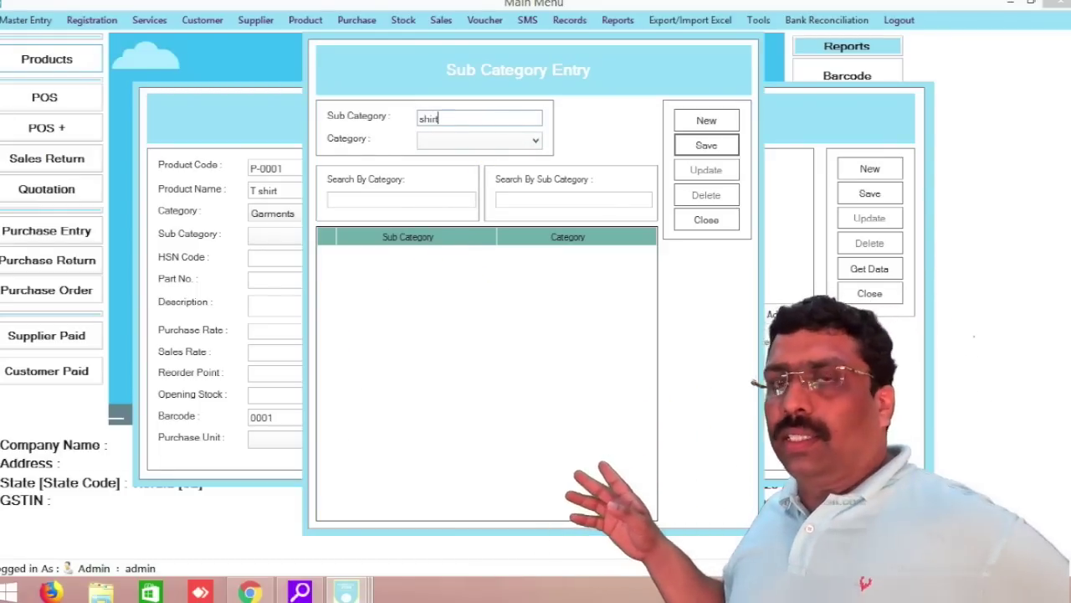
pyautogui.write('s')
pyautogui.click(523, 140)
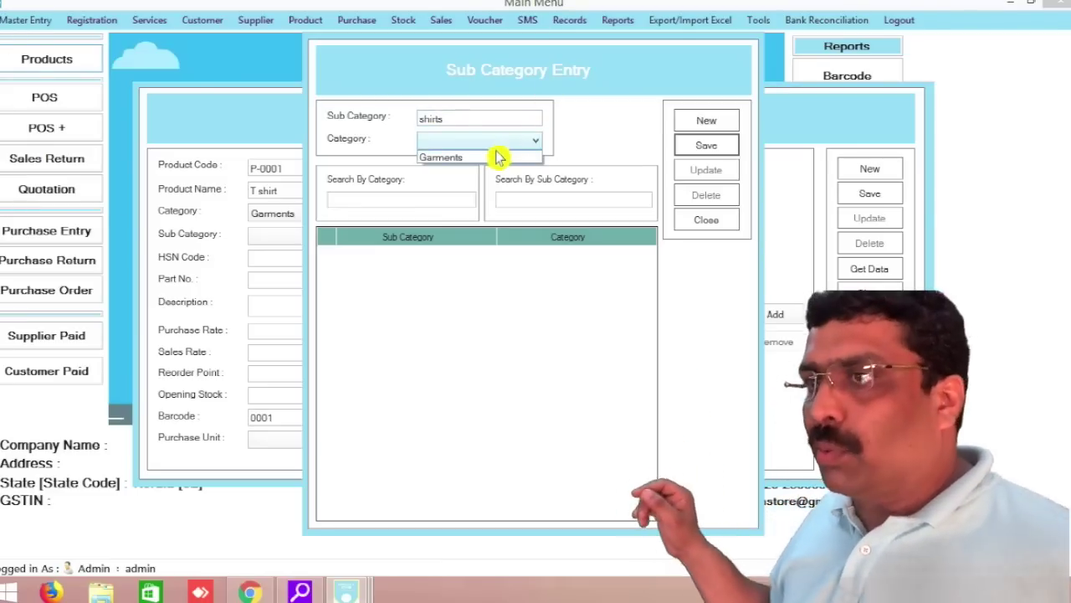
pyautogui.click(497, 159)
pyautogui.click(706, 145)
pyautogui.click(574, 350)
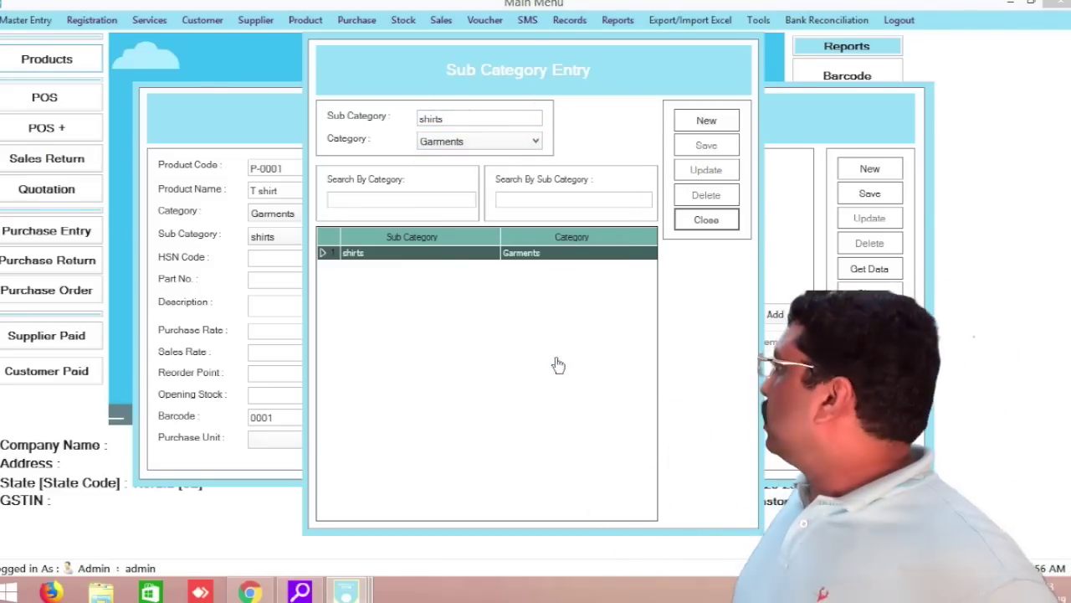
pyautogui.click(707, 220)
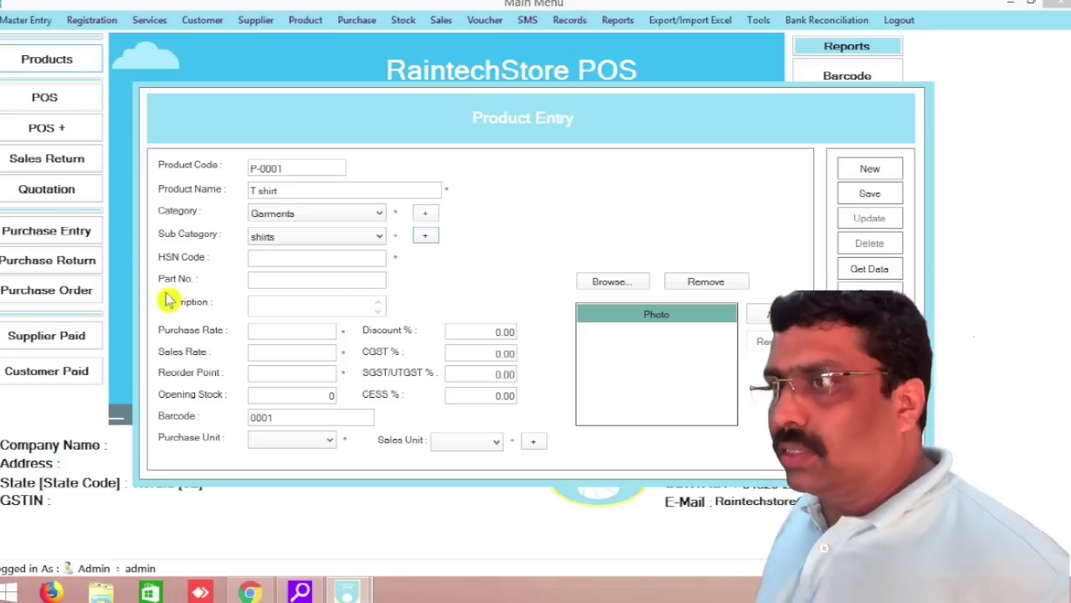
# Enter 123 as the T shirt's HSN code and 12000 as its purchase rate
pyautogui.click(280, 262)
pyautogui.write('123')
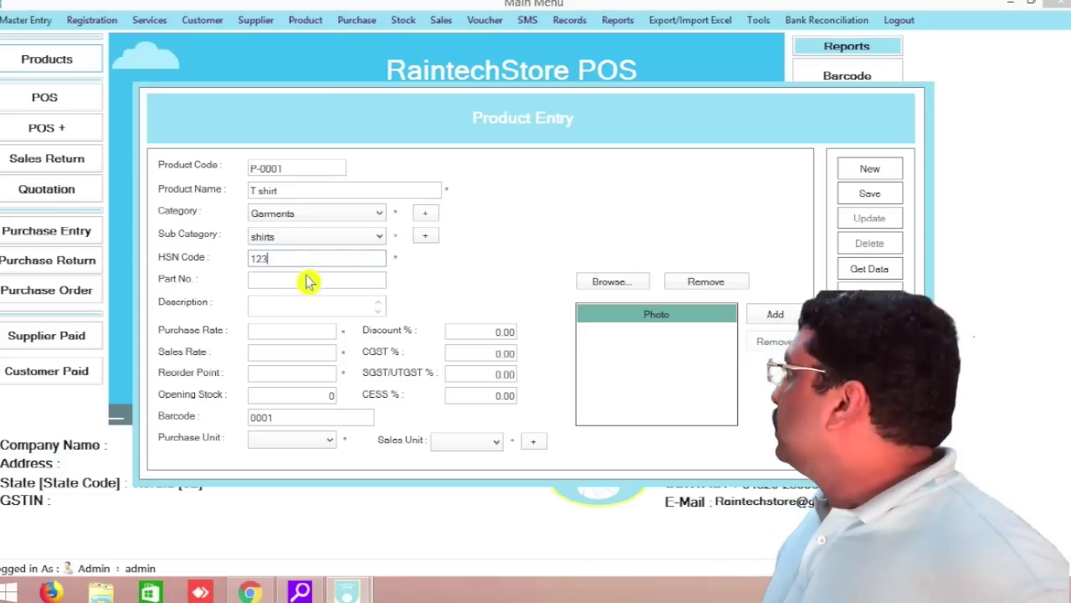
pyautogui.click(303, 332)
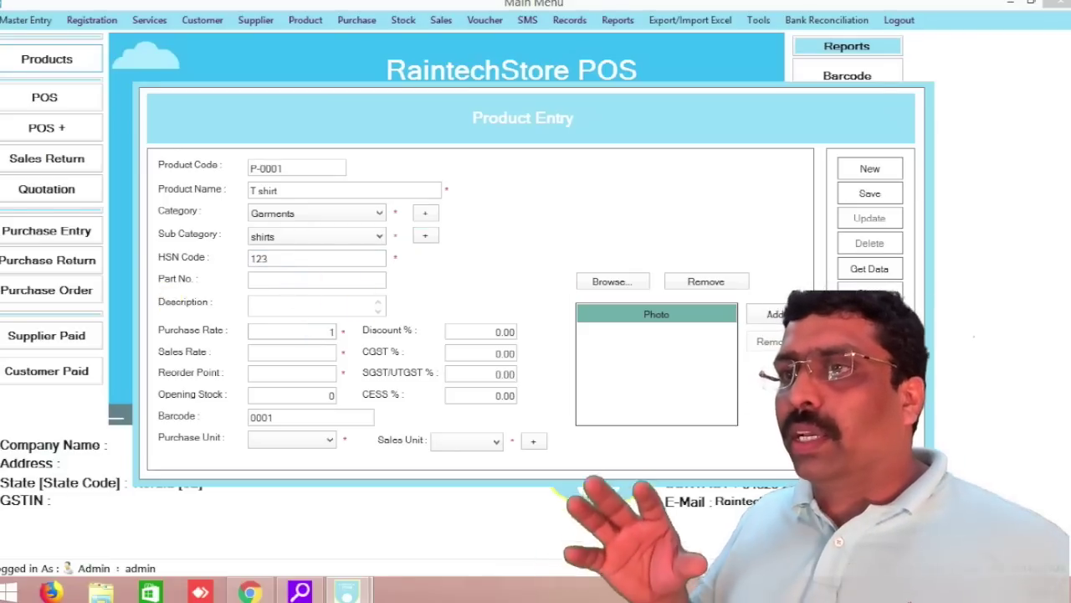
pyautogui.write('1200')
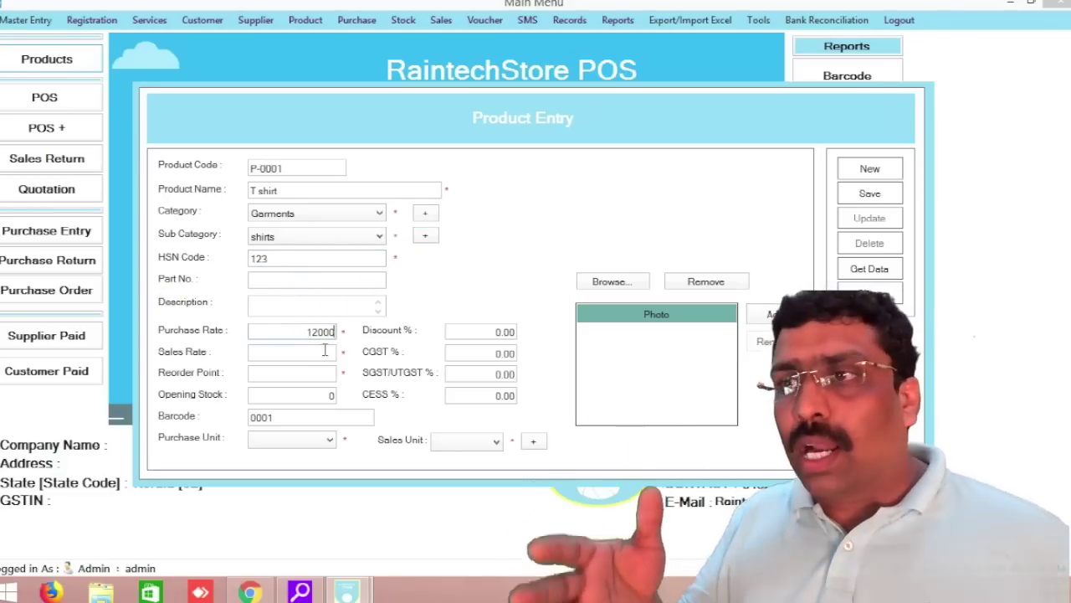
# Correct the T shirt's purchase rate to 1200 and enter 1800 as its sales rate
pyautogui.click(325, 351)
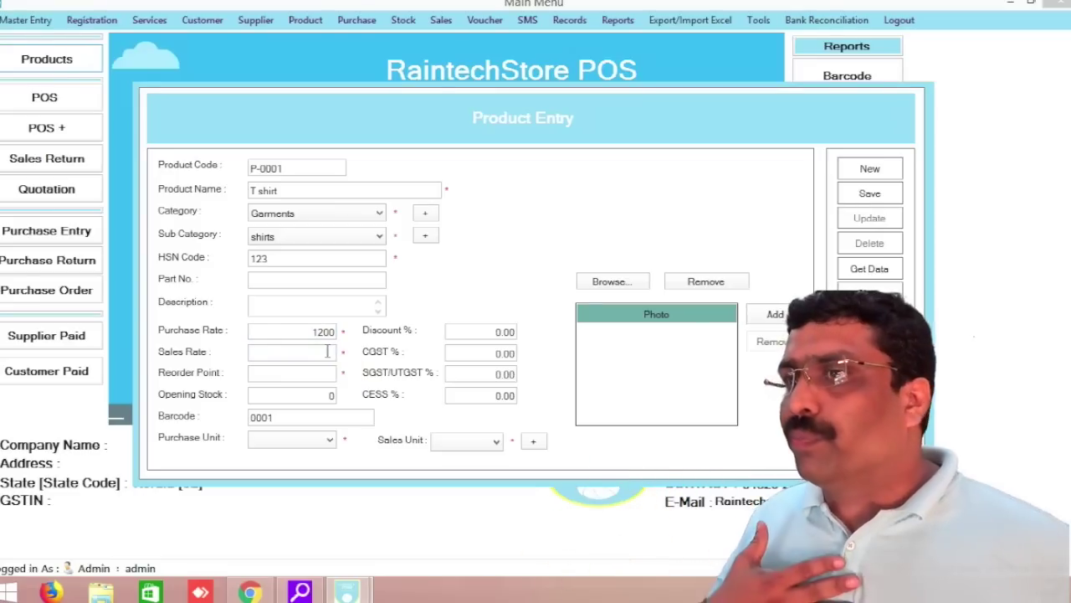
pyautogui.write('18')
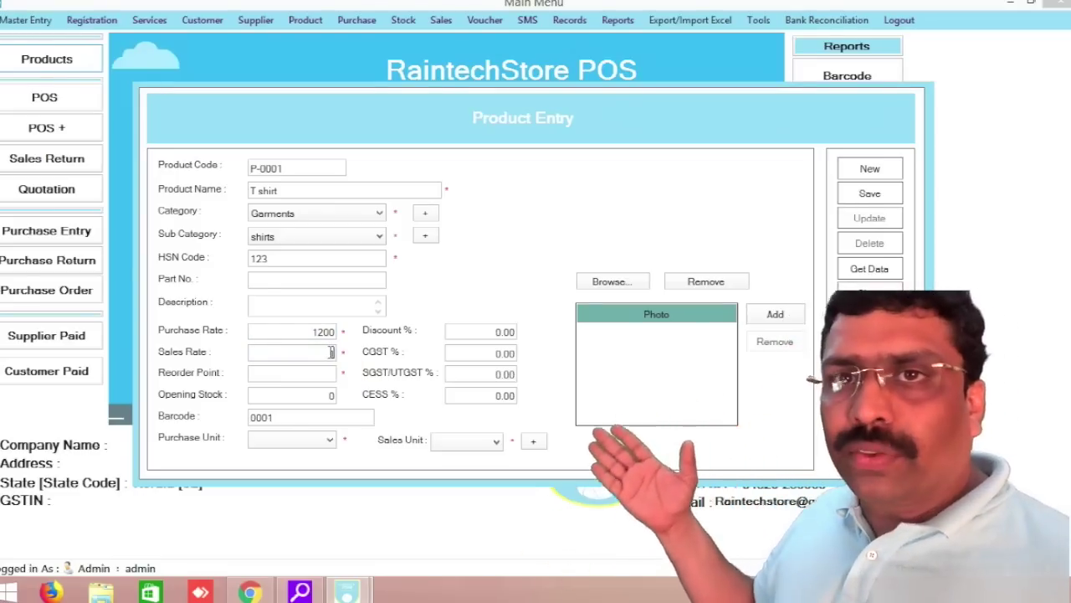
pyautogui.write('00')
# Enter 100 as the T shirt's opening stock and 5 as its reorder point
pyautogui.click(317, 374)
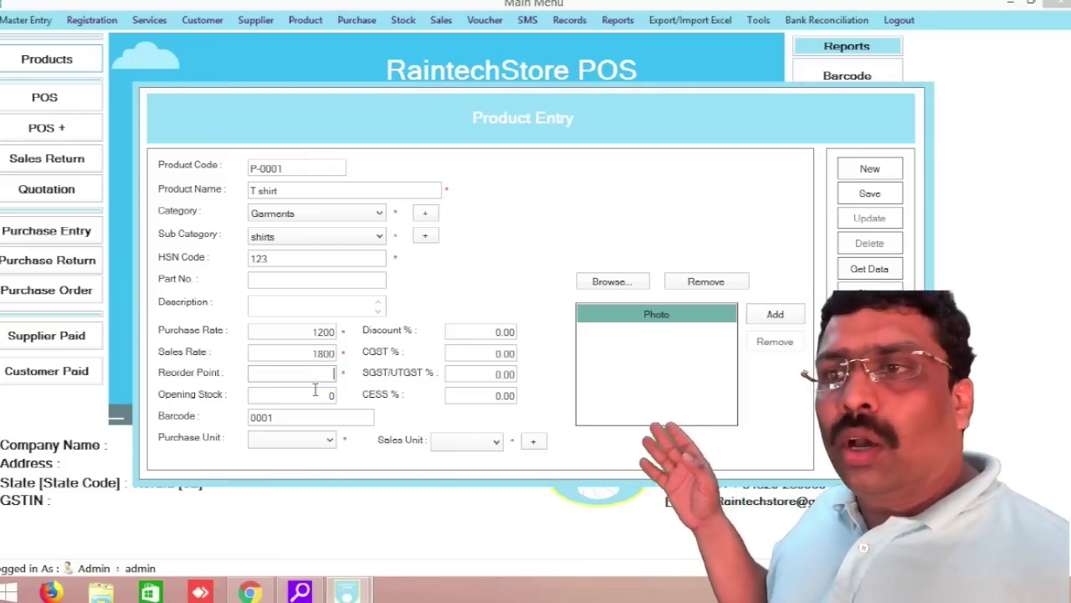
pyautogui.press('Tab')
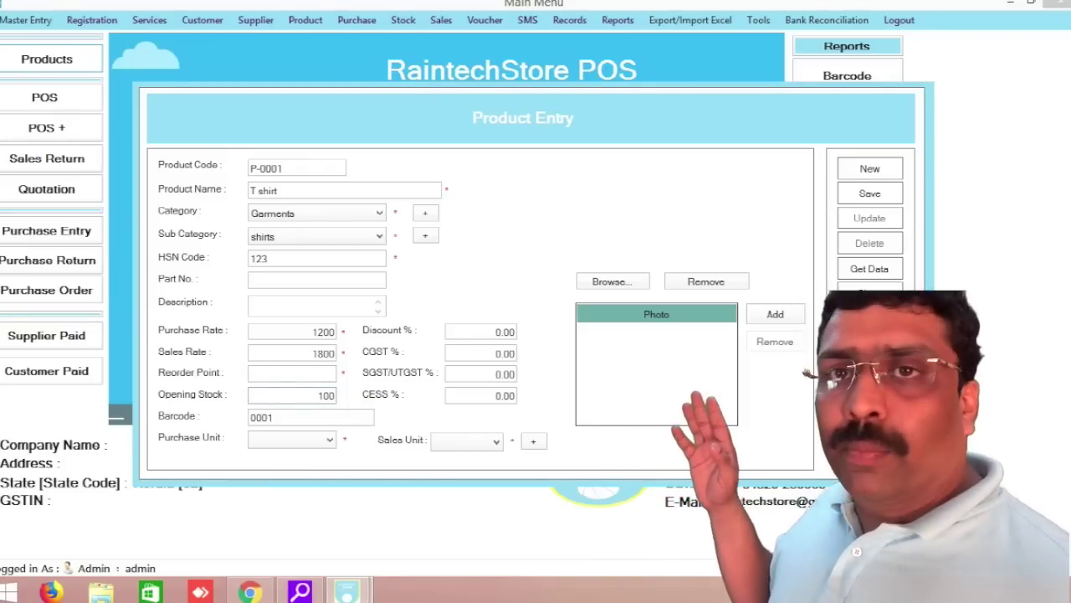
pyautogui.write('100')
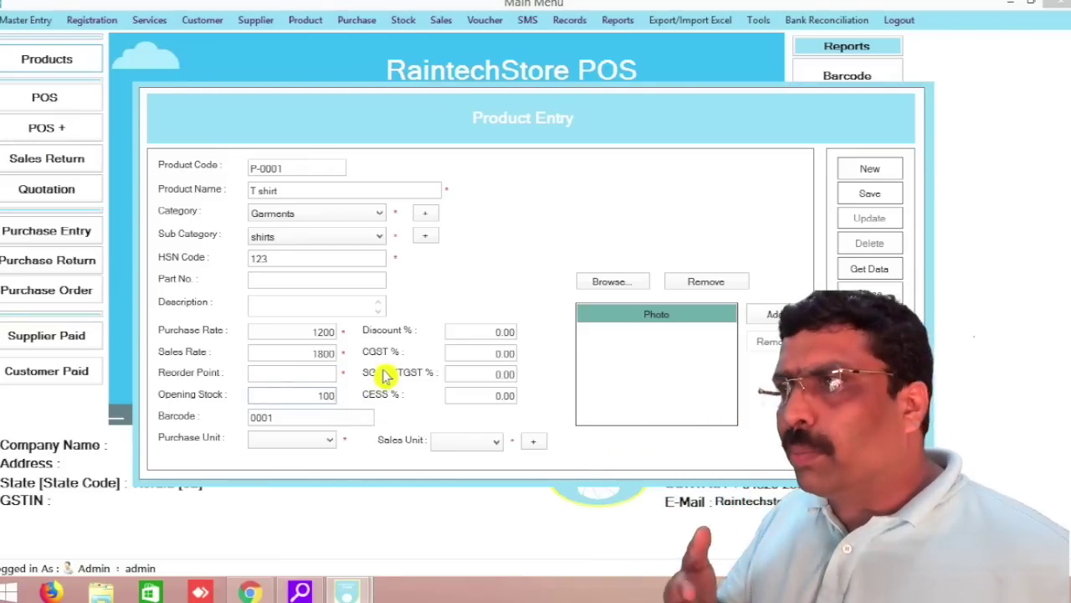
pyautogui.click(324, 372)
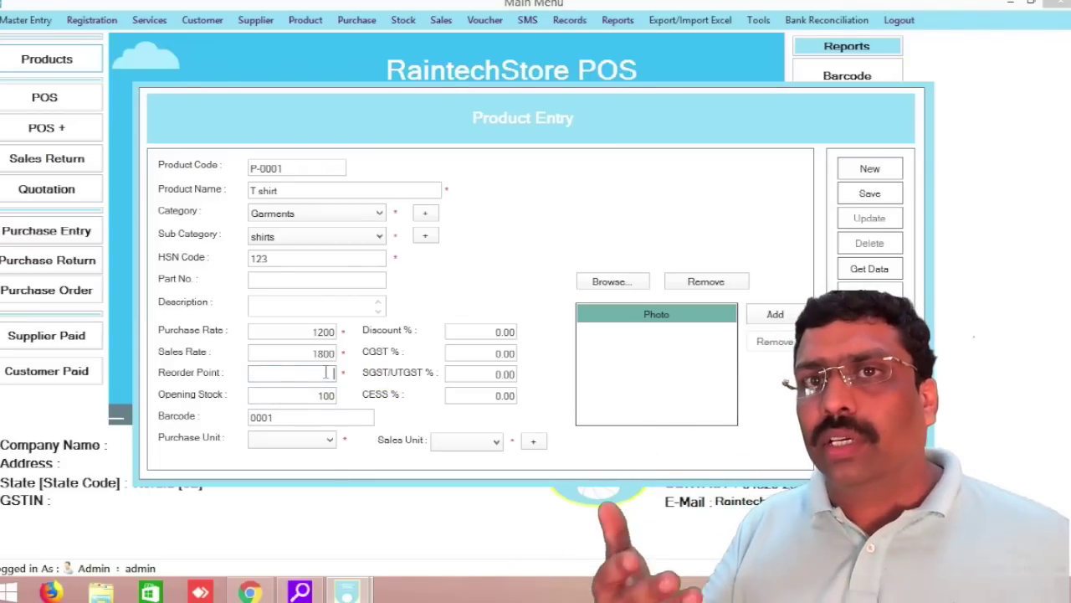
pyautogui.write('5')
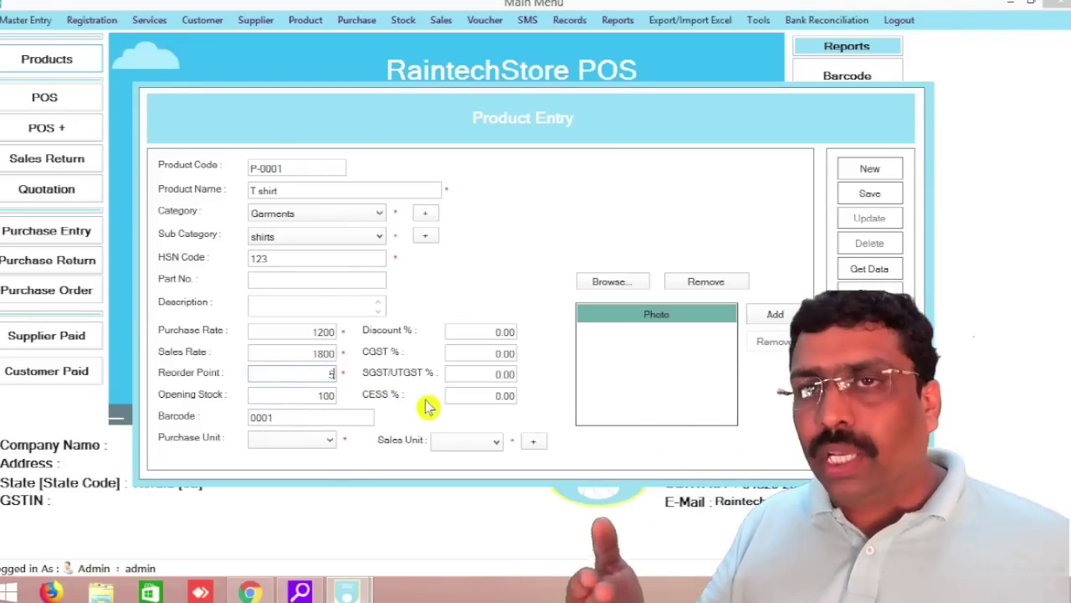
# Add and save a new unit named "pc" for the product's purchase and sales units, and close the units list
pyautogui.click(288, 419)
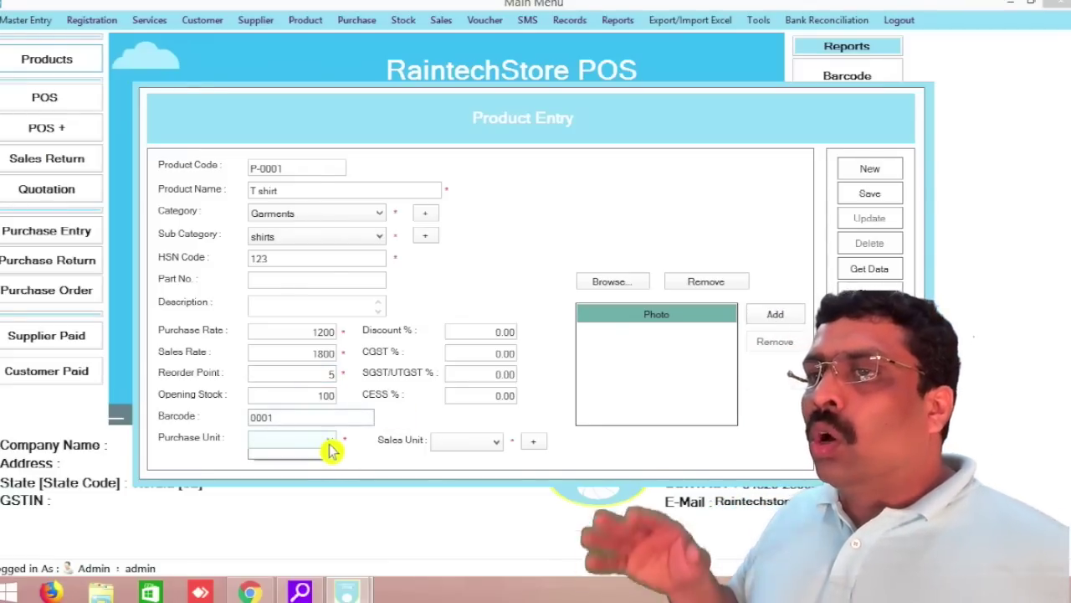
pyautogui.click(534, 444)
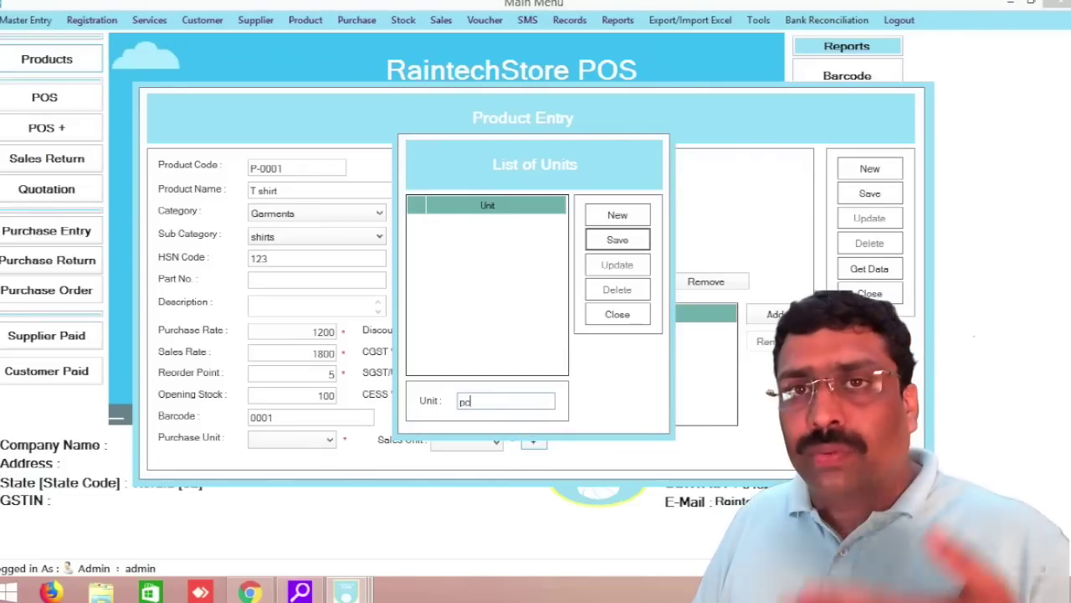
pyautogui.write('pc')
pyautogui.click(640, 254)
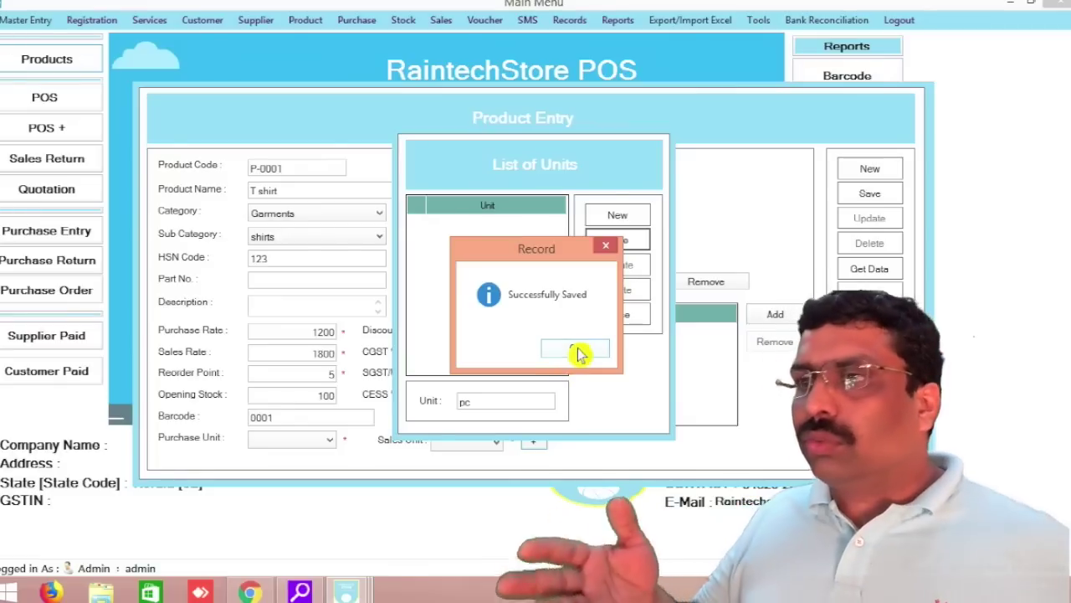
pyautogui.click(576, 351)
pyautogui.click(617, 314)
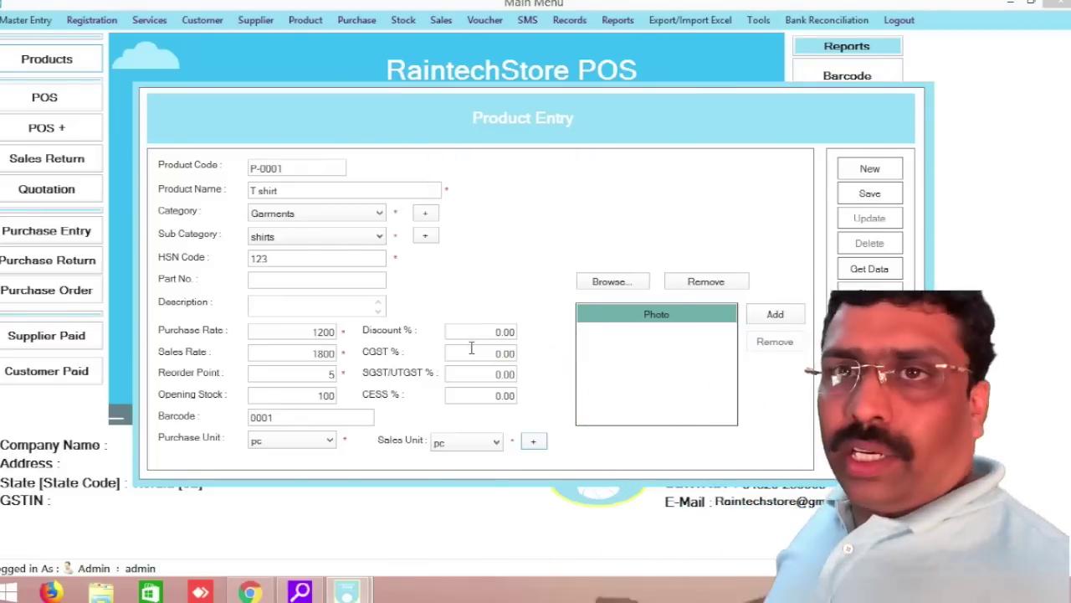
# Set the T shirt's CGST to 6%, SGST/UTGST to 6%, CESS to 1% and discount to 2%
pyautogui.click(472, 352)
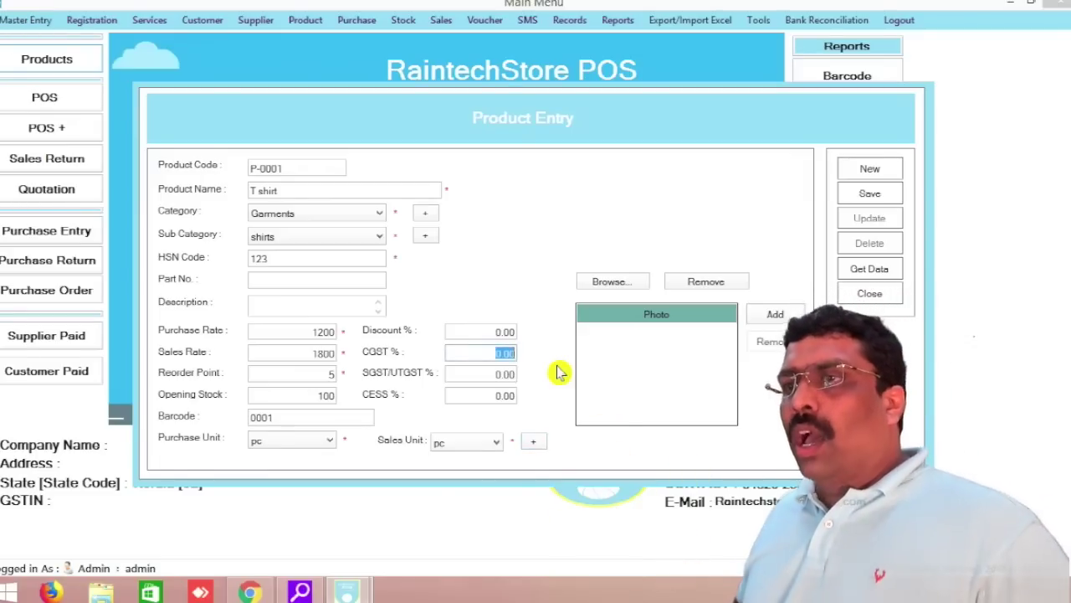
pyautogui.write('6')
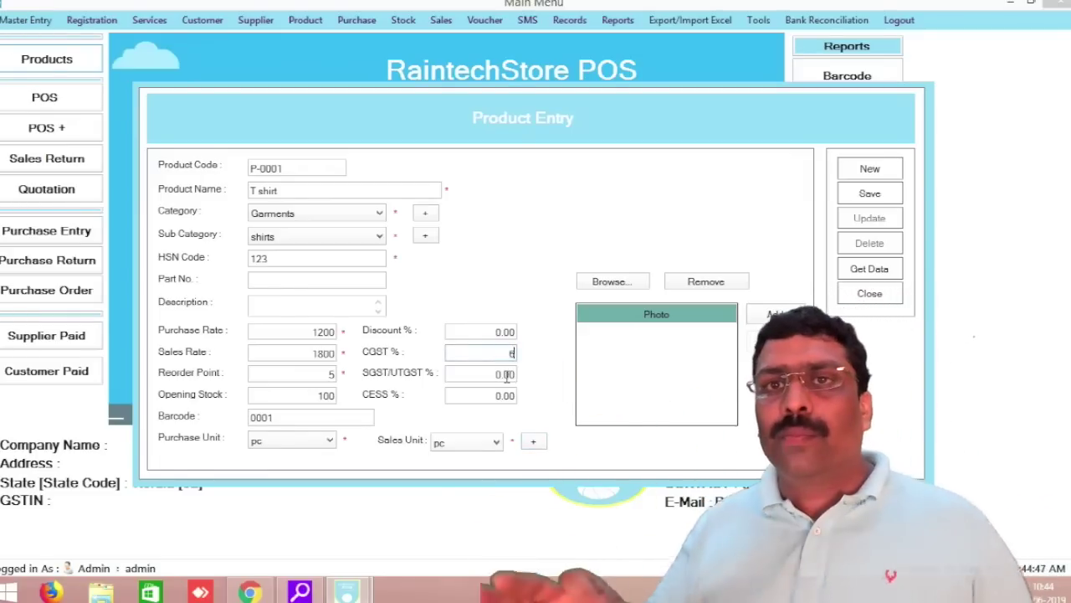
pyautogui.press('Tab')
pyautogui.write('6')
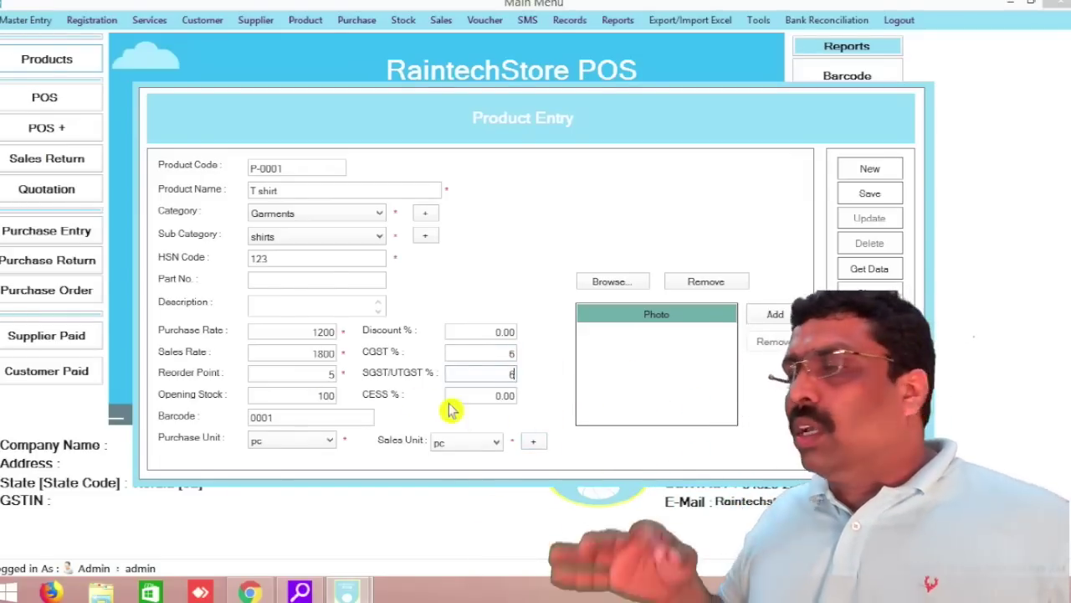
pyautogui.press('Tab')
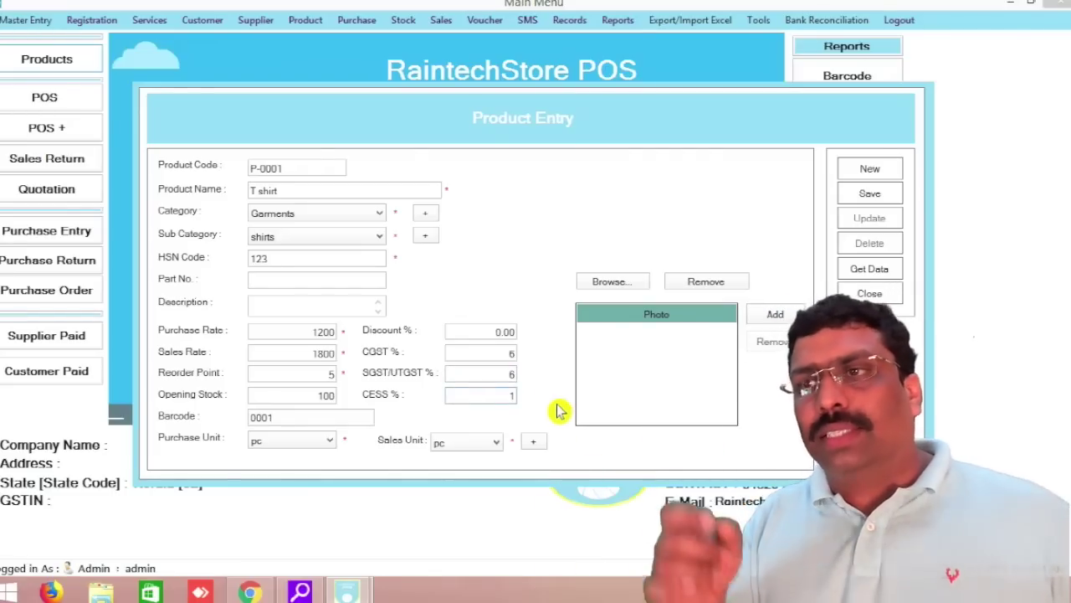
pyautogui.click(530, 334)
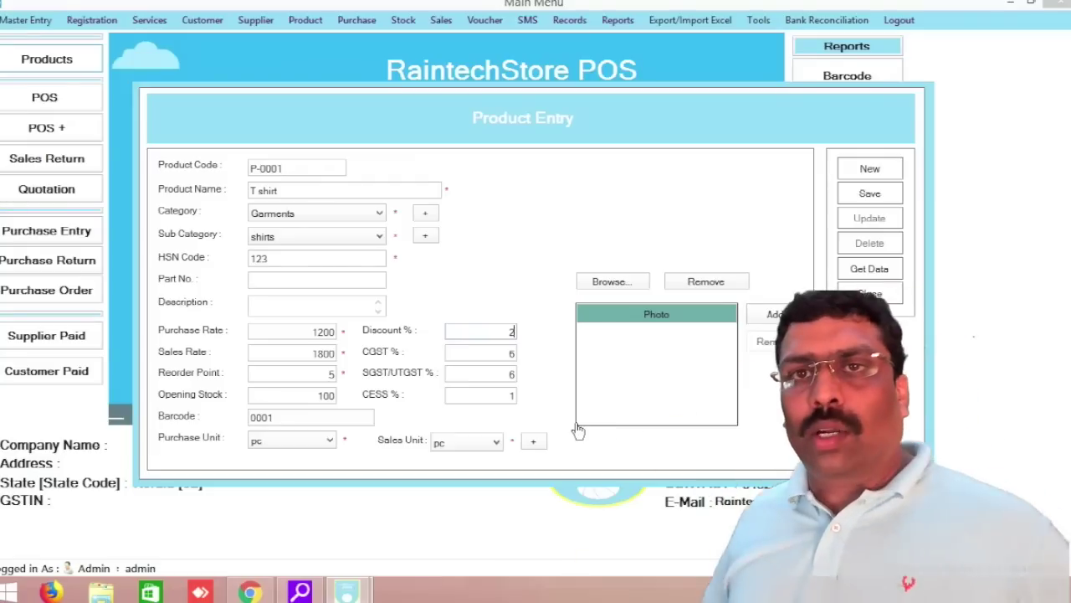
# Save the T shirt product record and close Product Entry
pyautogui.click(867, 193)
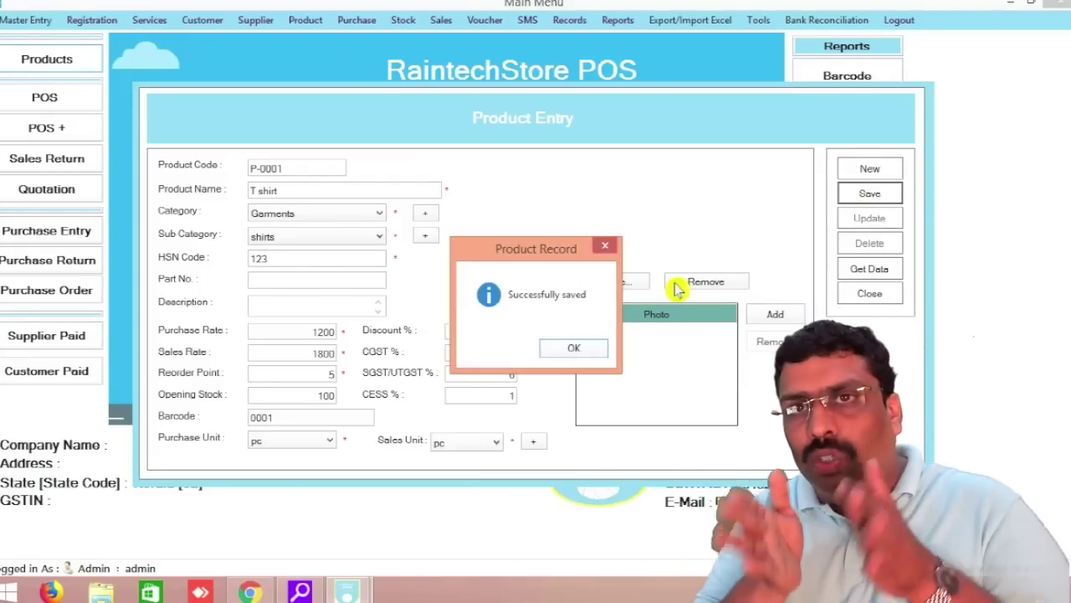
pyautogui.click(571, 349)
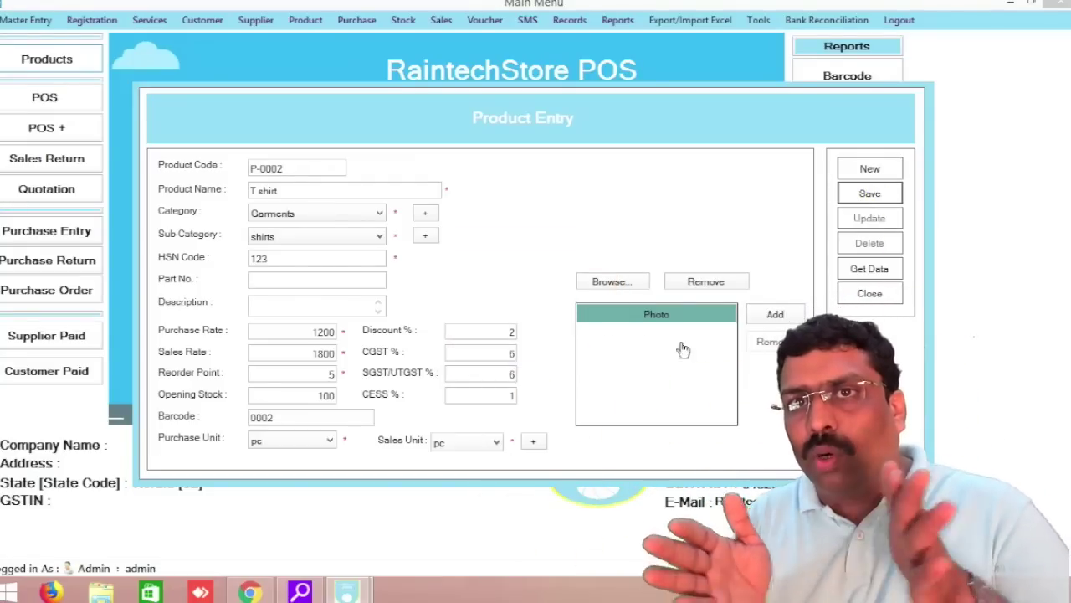
pyautogui.click(890, 296)
# Update the existing Tax Setting record to Exclusive for both purchase tax and sales tax, and close the dialog
pyautogui.click(29, 20)
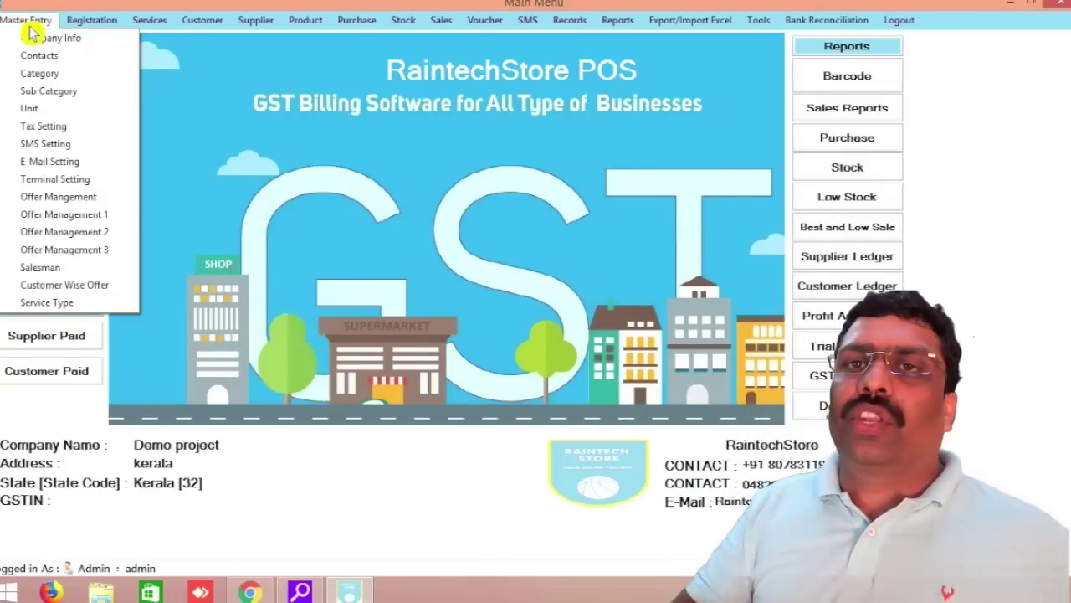
pyautogui.click(65, 127)
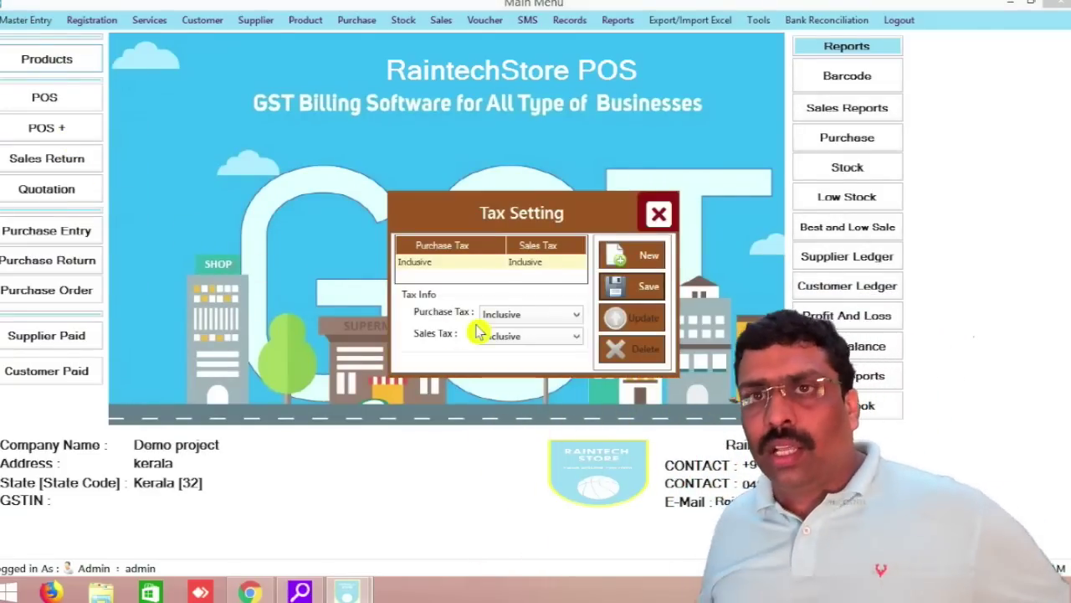
pyautogui.click(450, 264)
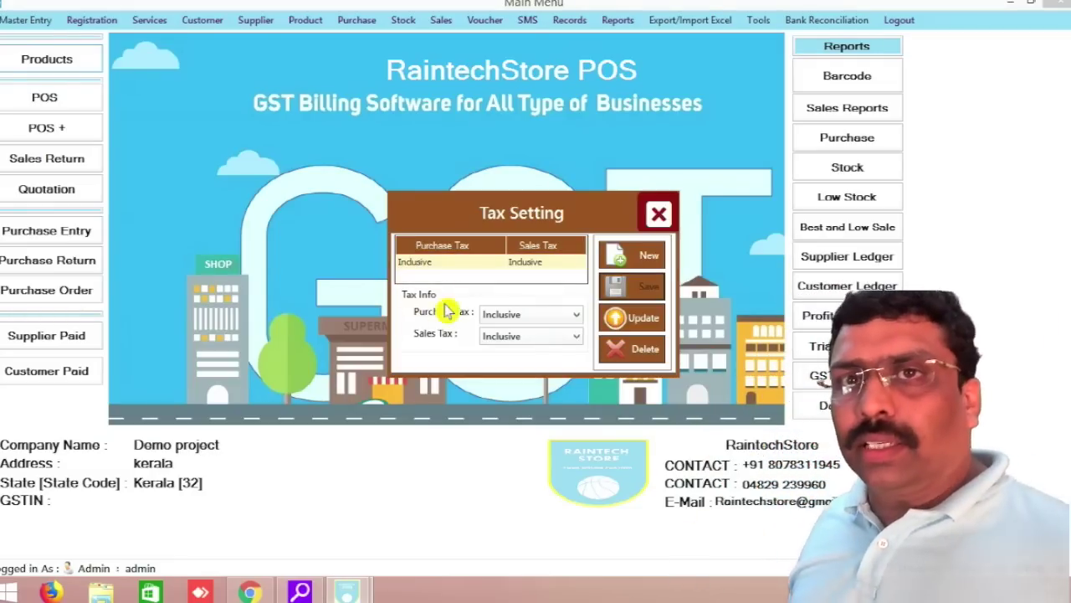
pyautogui.click(531, 315)
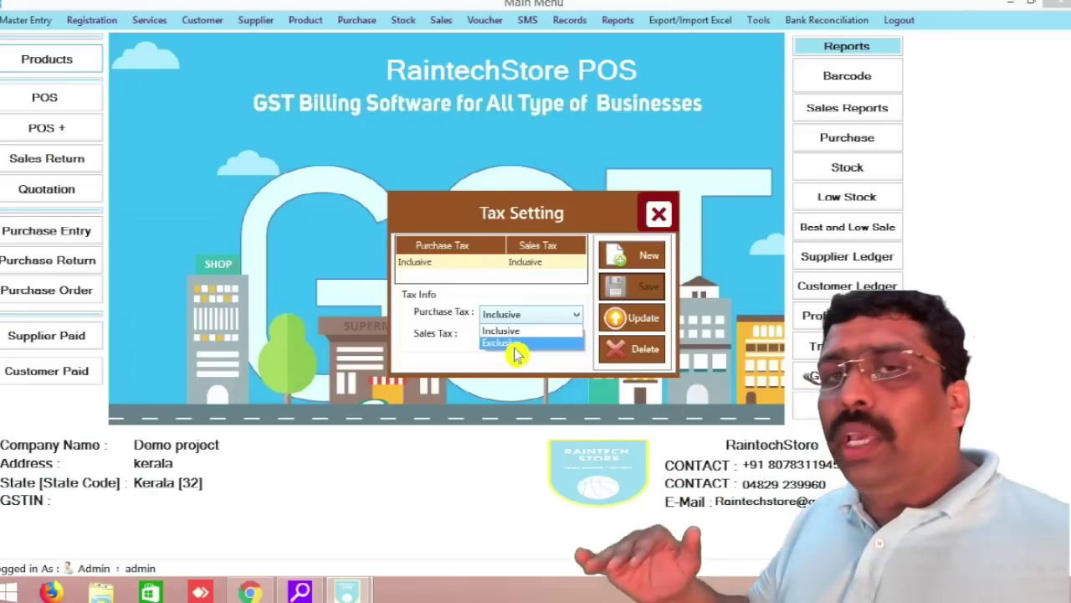
pyautogui.click(512, 342)
pyautogui.click(531, 335)
pyautogui.click(494, 362)
pyautogui.click(619, 319)
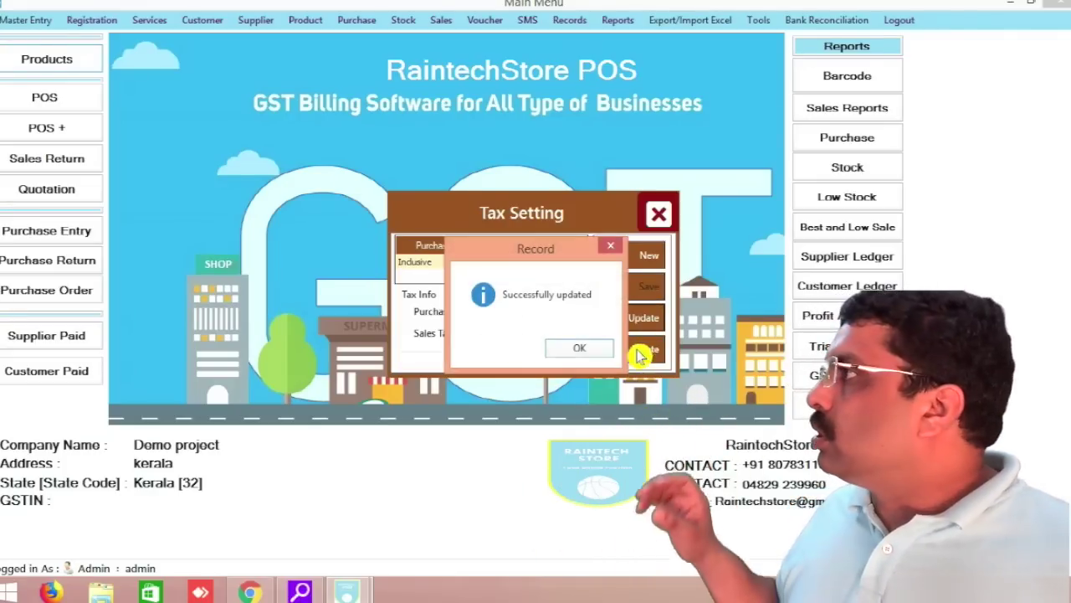
pyautogui.click(576, 350)
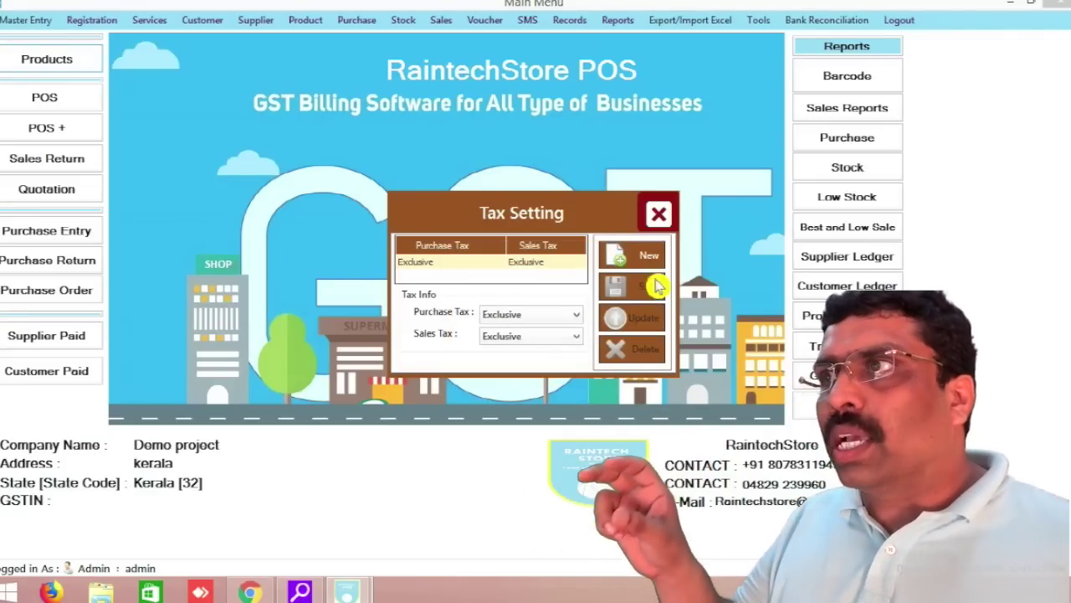
pyautogui.click(659, 215)
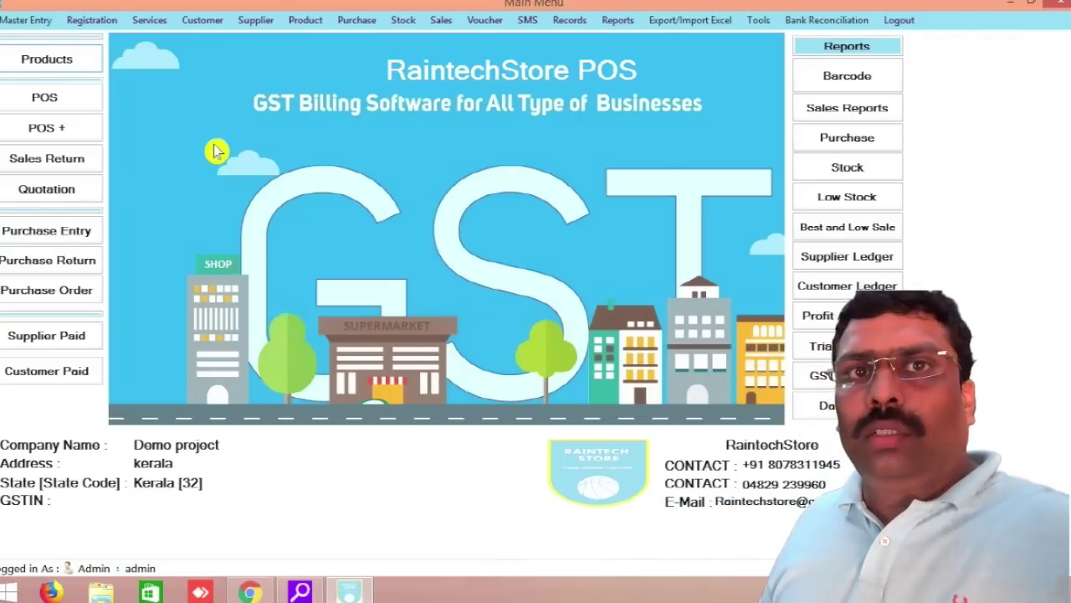
# Open the POS billing screen and add one T shirt to the cart
pyautogui.click(46, 98)
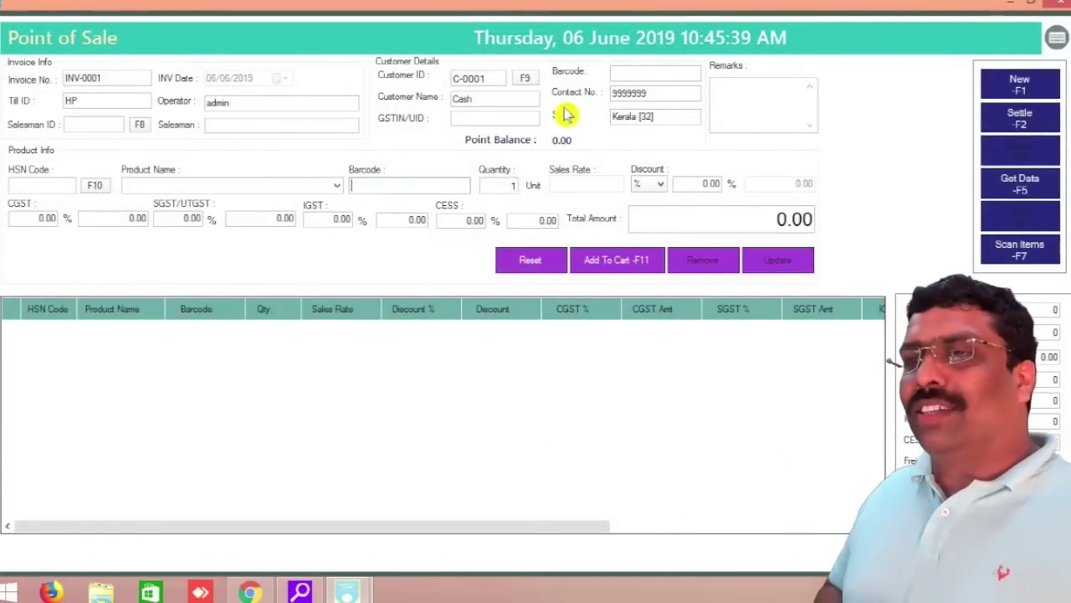
pyautogui.click(312, 202)
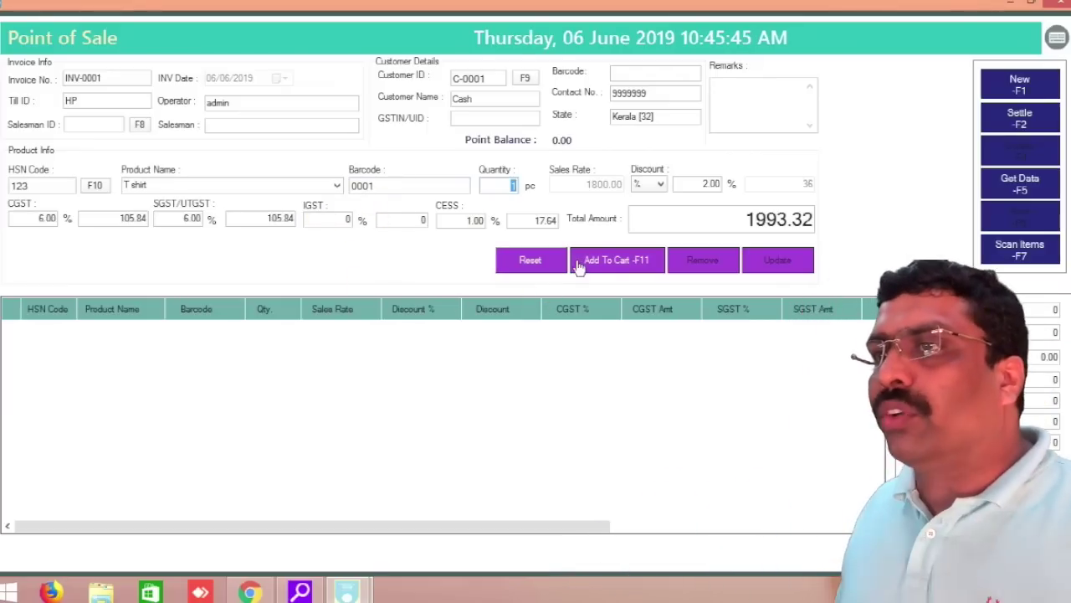
pyautogui.click(609, 262)
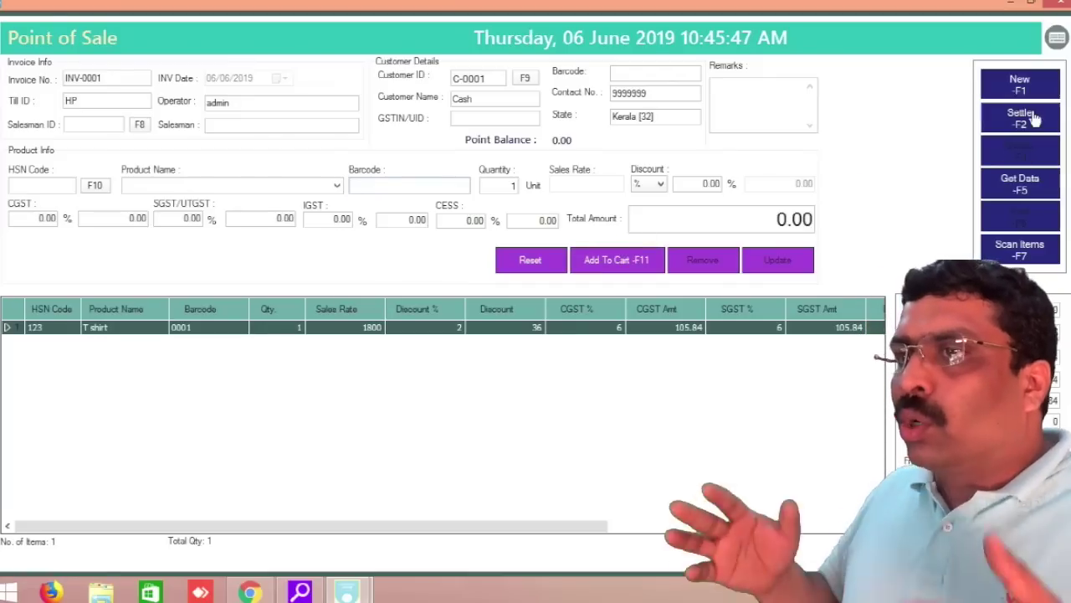
# Settle the sale with 2000 in cash, print the invoice to a PDF on the desktop and close Point of Sale
pyautogui.click(1029, 115)
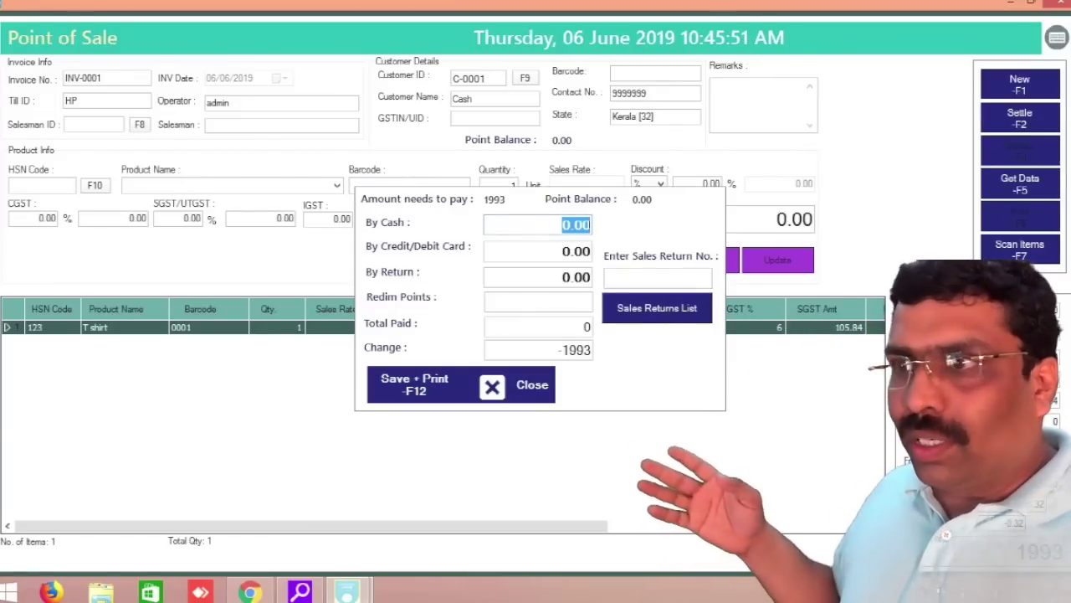
pyautogui.write('2000')
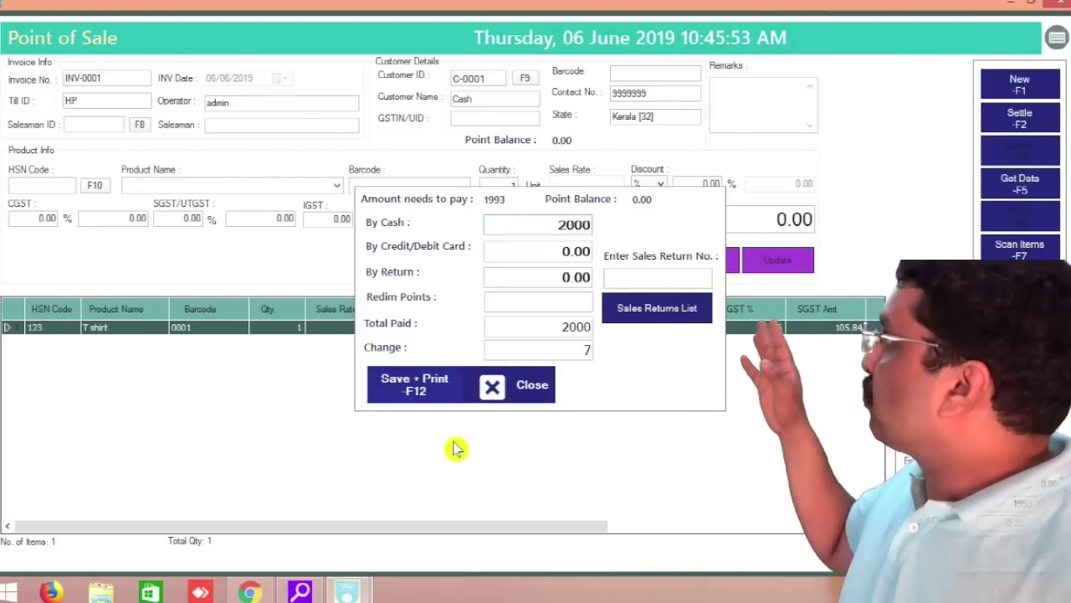
pyautogui.click(467, 390)
pyautogui.click(516, 338)
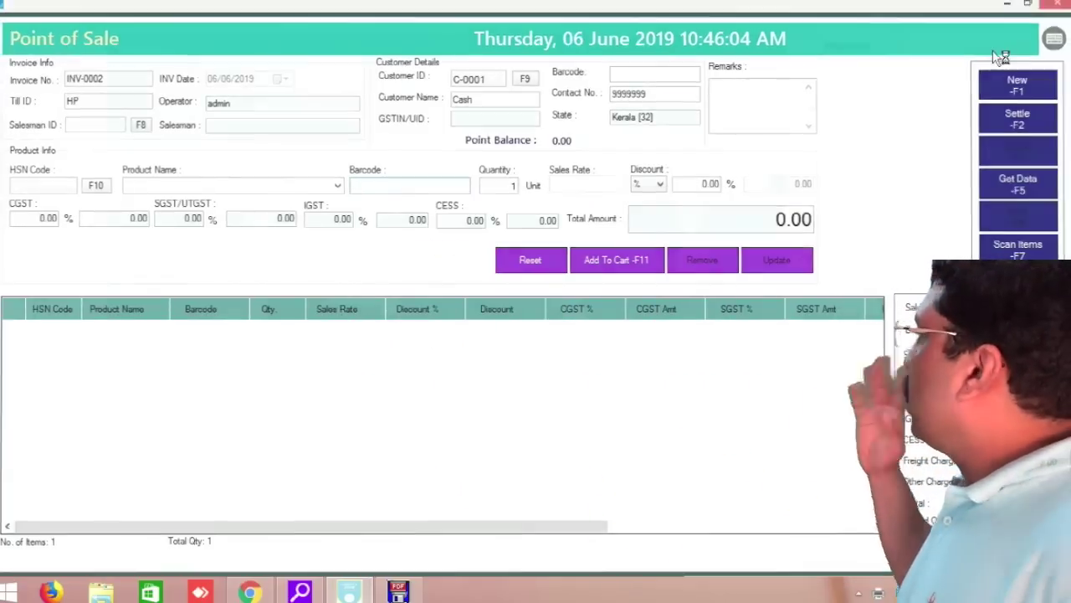
pyautogui.click(1059, 6)
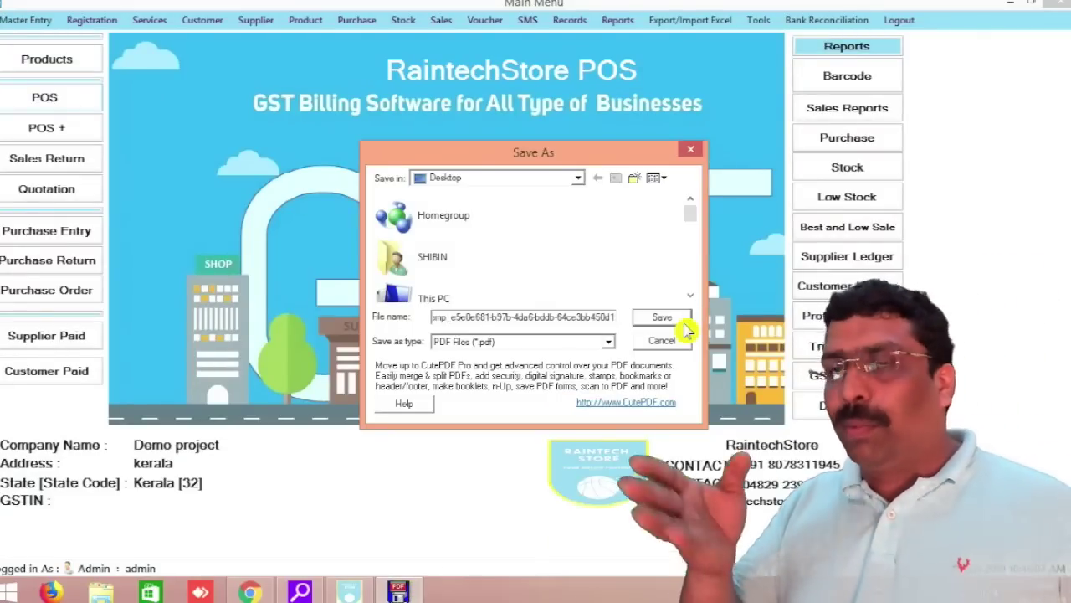
pyautogui.click(684, 317)
# Open the saved invoice PDF from the desktop in Adobe Acrobat Reader and review its items, taxes and payment details
pyautogui.click(1010, 4)
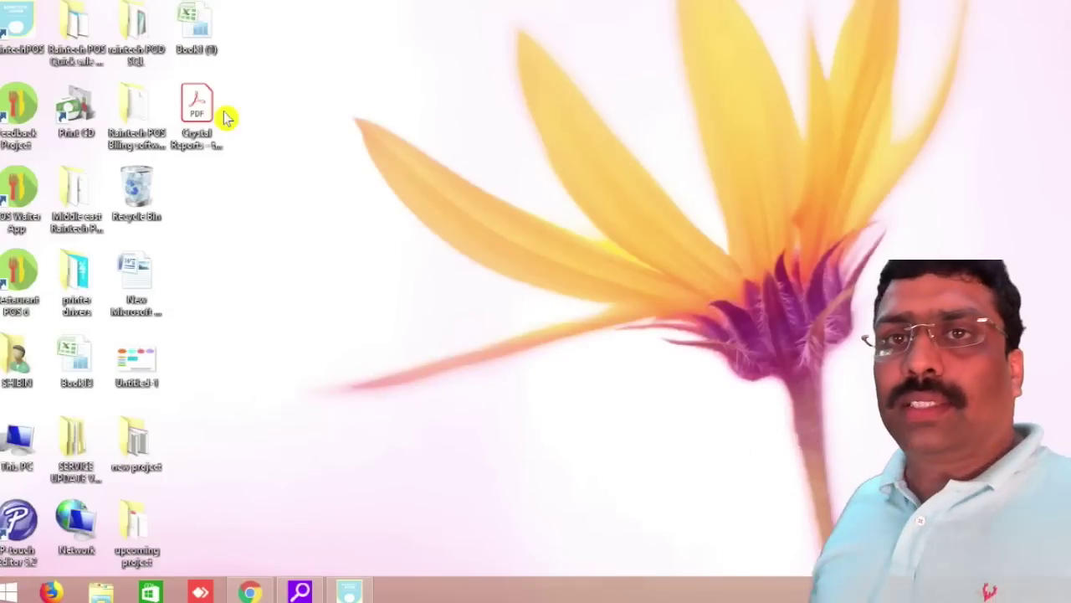
pyautogui.click(200, 106)
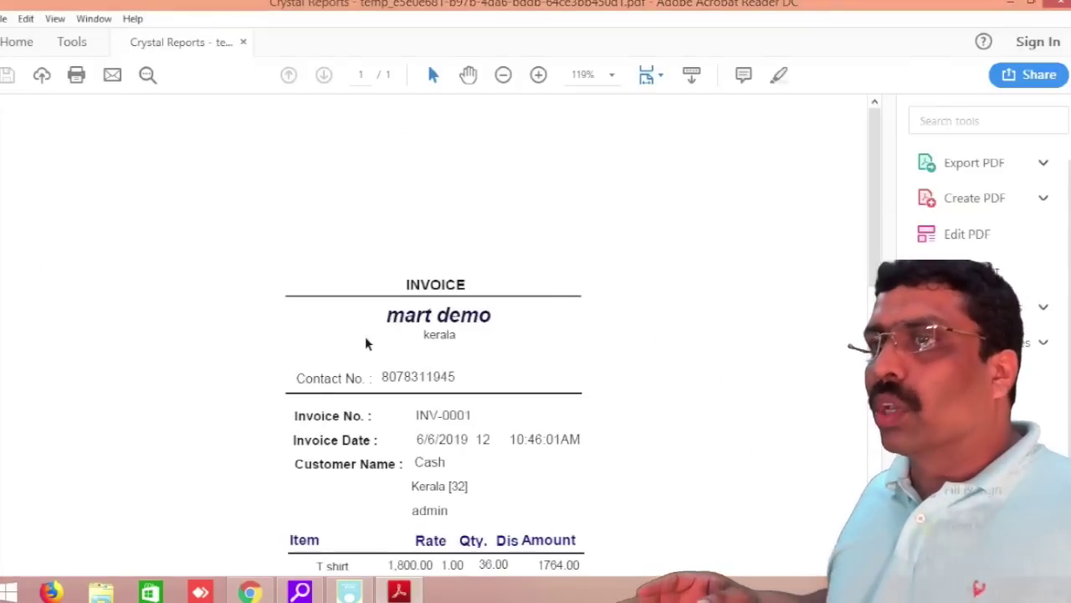
pyautogui.scroll(-3, 367, 337)
pyautogui.scroll(-2, 367, 336)
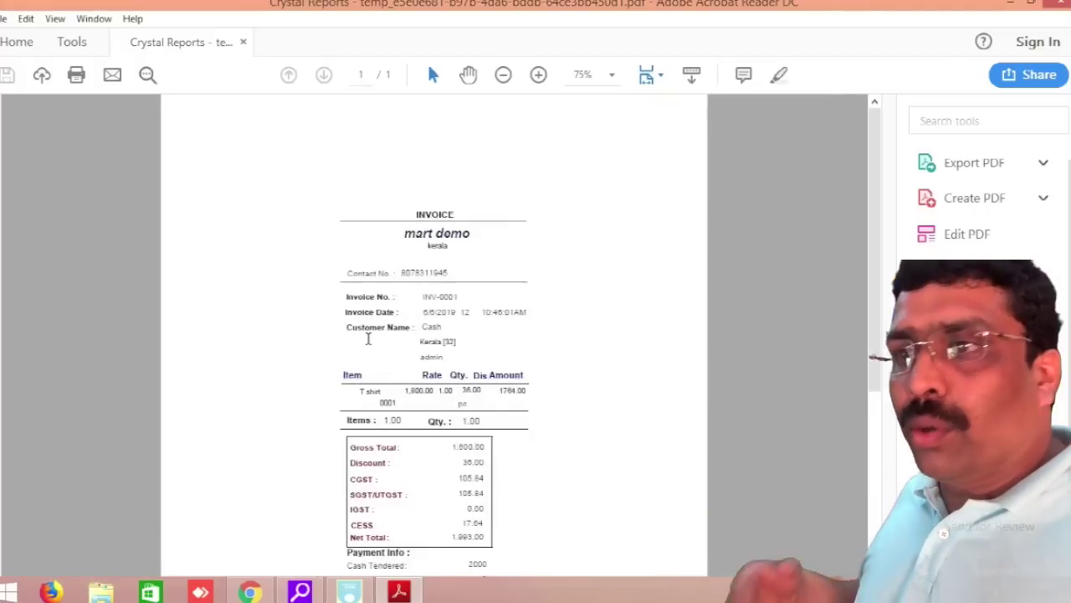
# Examine the invoice's barcode, terms and conditions, payment info and totals box in the PDF
pyautogui.scroll(-4, 368, 336)
pyautogui.scroll(-3, 367, 336)
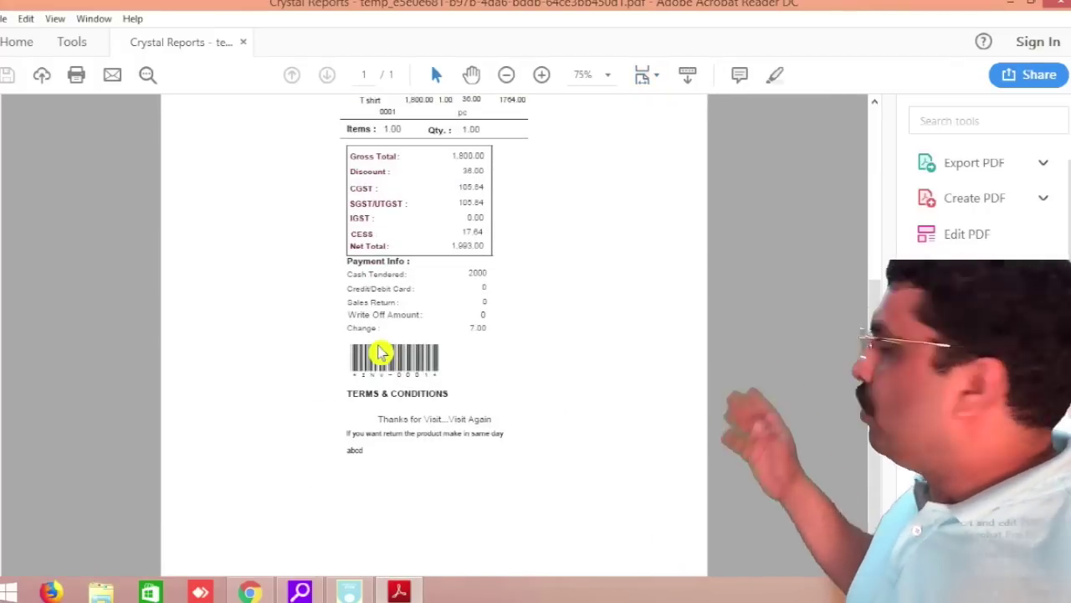
pyautogui.scroll(4, 365, 456)
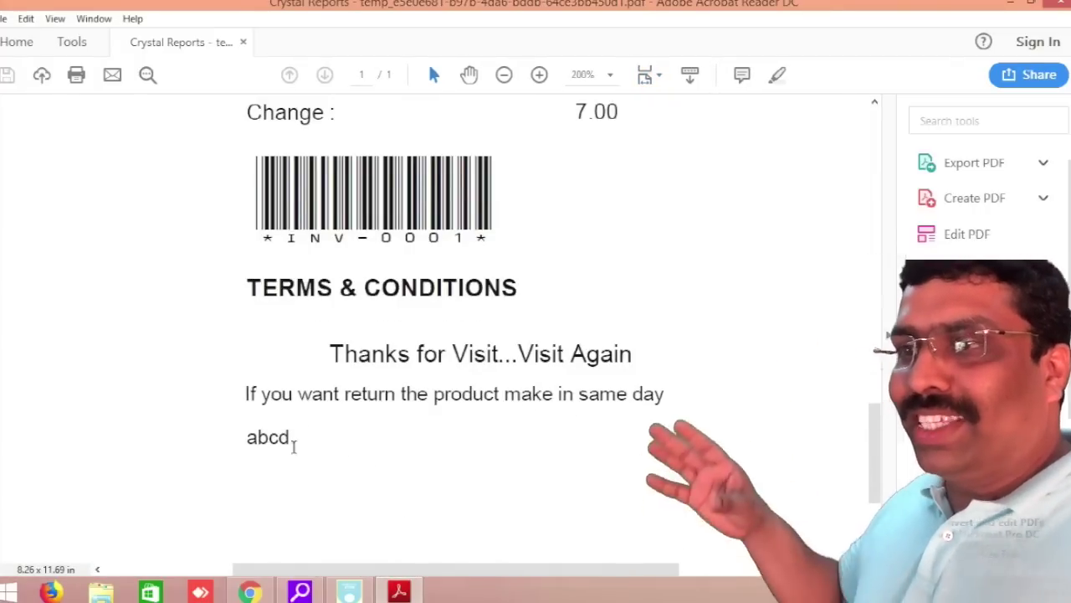
pyautogui.scroll(3, 326, 443)
pyautogui.scroll(3, 325, 446)
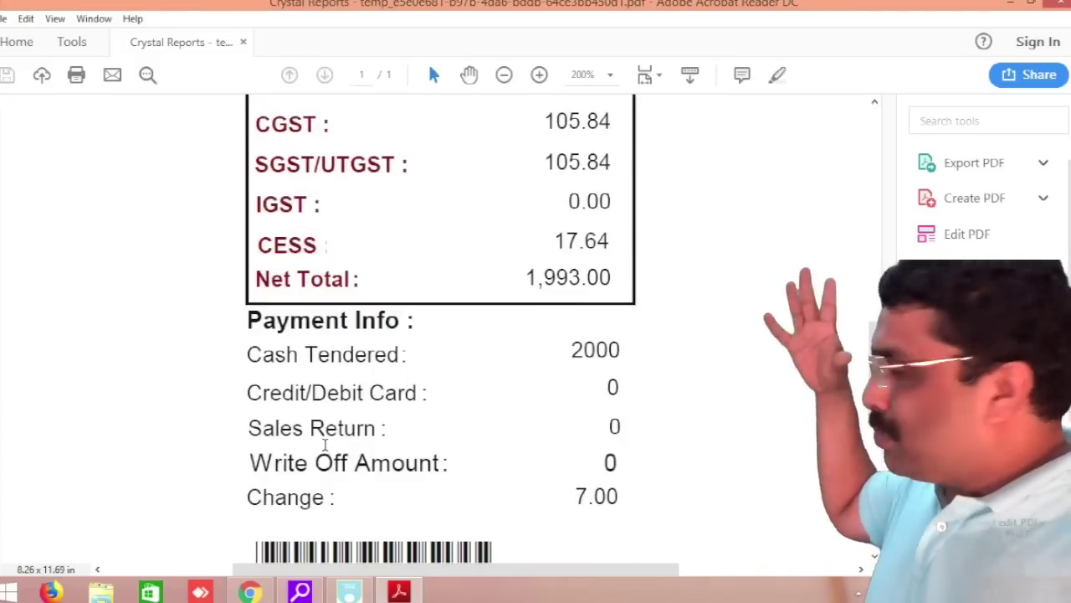
pyautogui.scroll(1, 515, 378)
pyautogui.scroll(1, 515, 381)
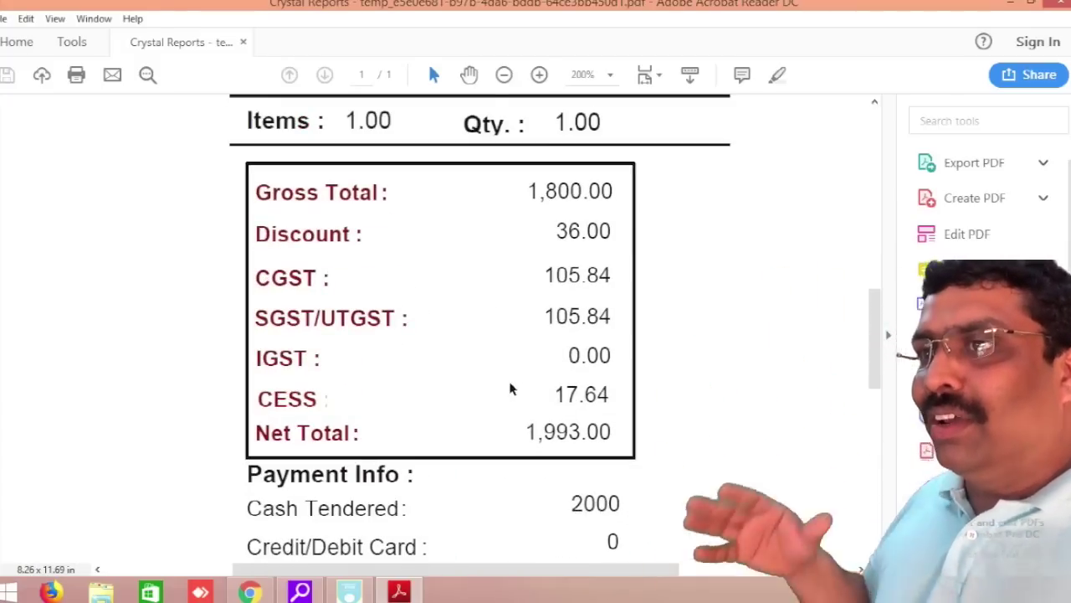
pyautogui.scroll(-1, 510, 385)
pyautogui.scroll(1, 512, 387)
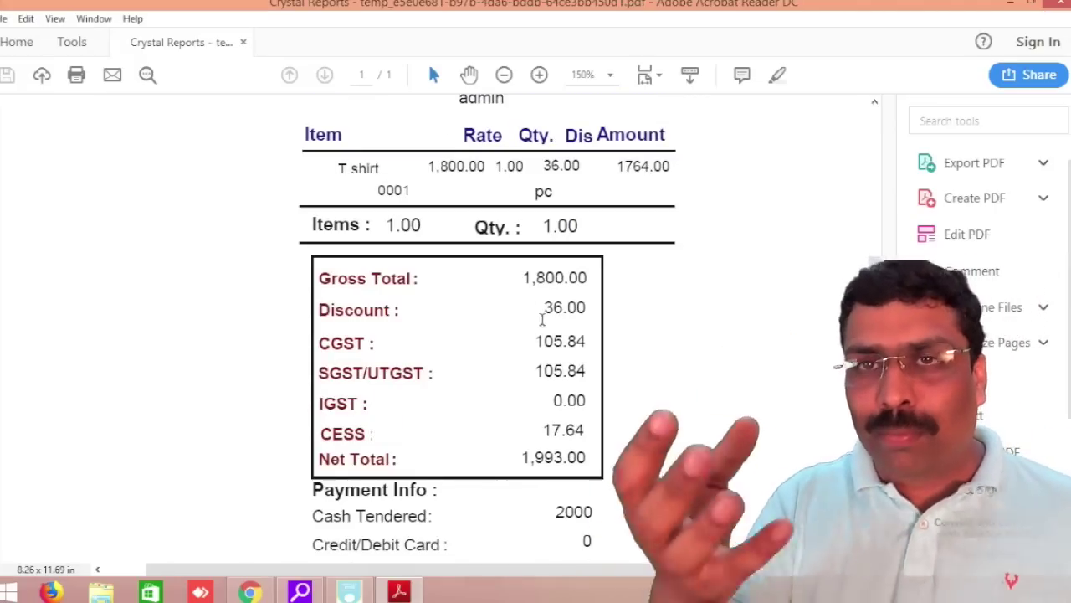
# Check the CGST amount and the overall invoice layout, and close the PDF reader
pyautogui.doubleClick(537, 340)
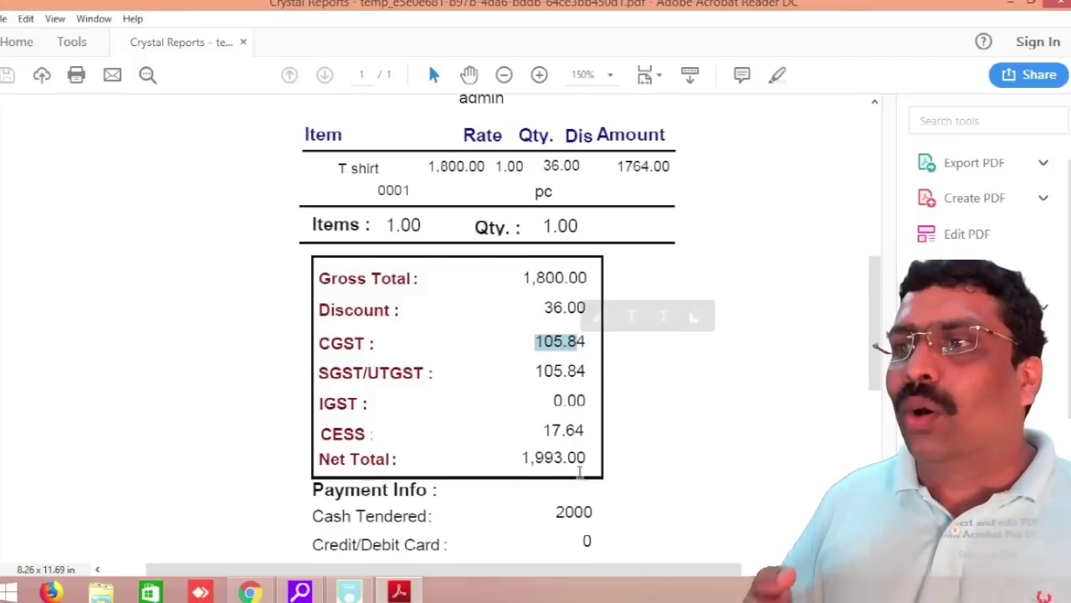
pyautogui.scroll(1, 586, 469)
pyautogui.scroll(-5, 586, 469)
pyautogui.keyDown('ctrl'); pyautogui.scroll(-2, 573, 467); pyautogui.keyUp('ctrl')
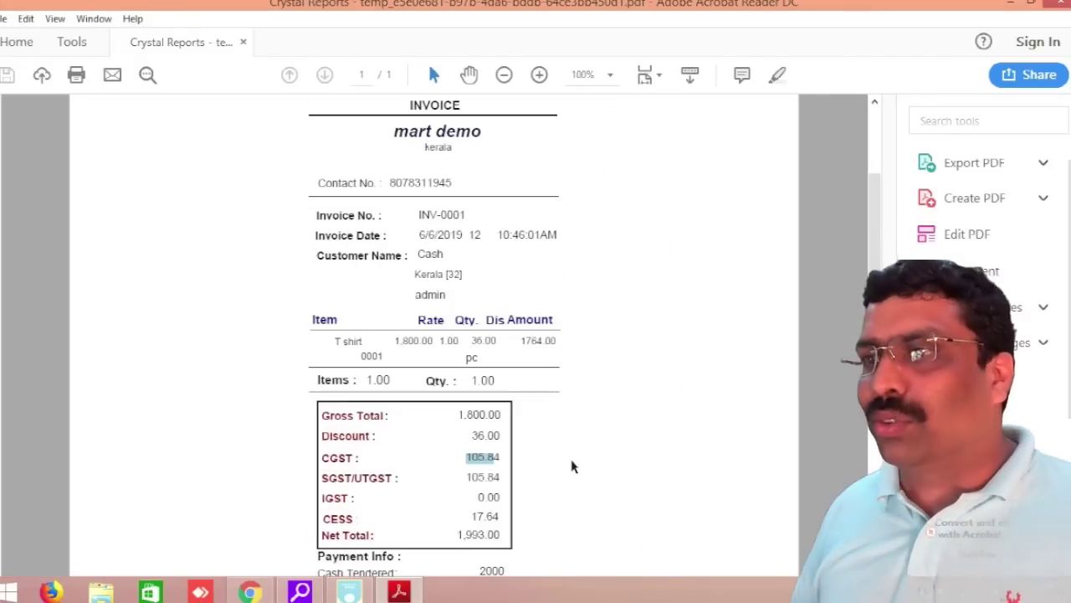
pyautogui.scroll(3, 569, 462)
pyautogui.keyDown('ctrl'); pyautogui.scroll(-3, 563, 457); pyautogui.keyUp('ctrl')
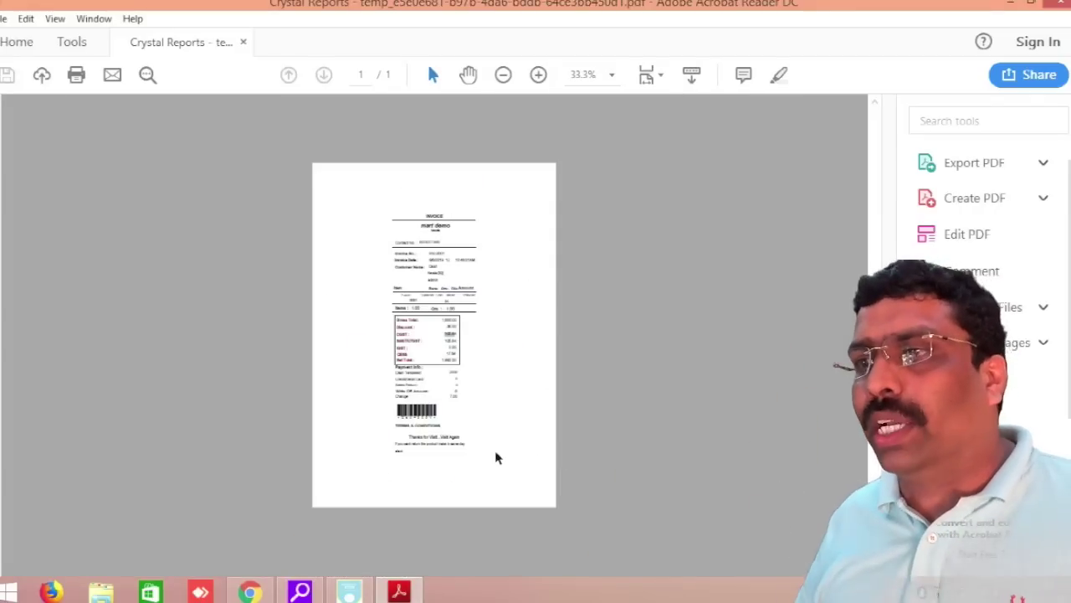
pyautogui.keyDown('ctrl'); pyautogui.scroll(3, 495, 457); pyautogui.keyUp('ctrl')
pyautogui.scroll(3, 875, 356)
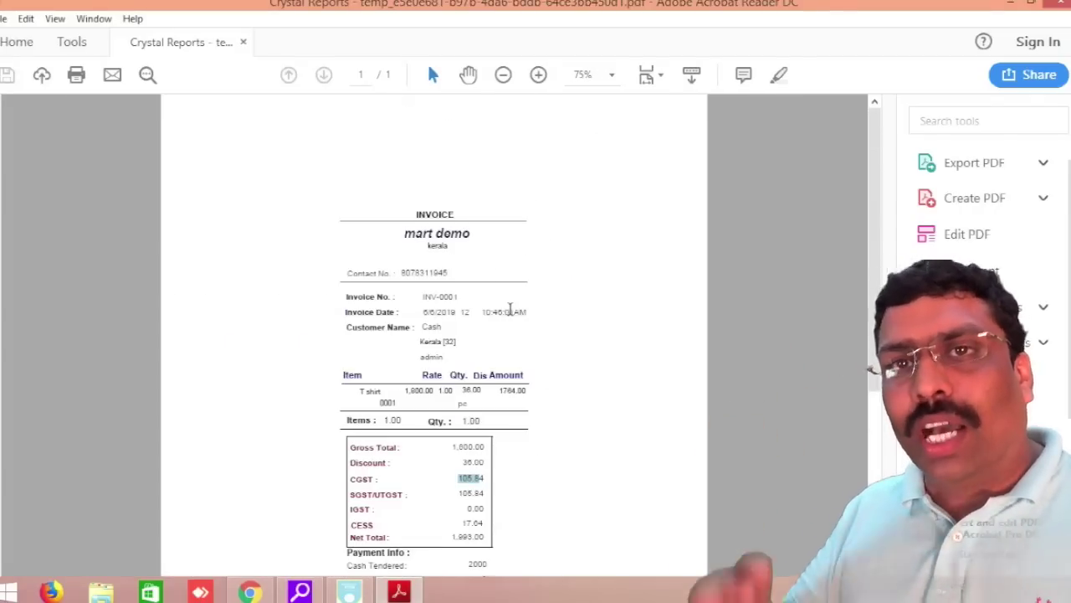
pyautogui.click(1064, 5)
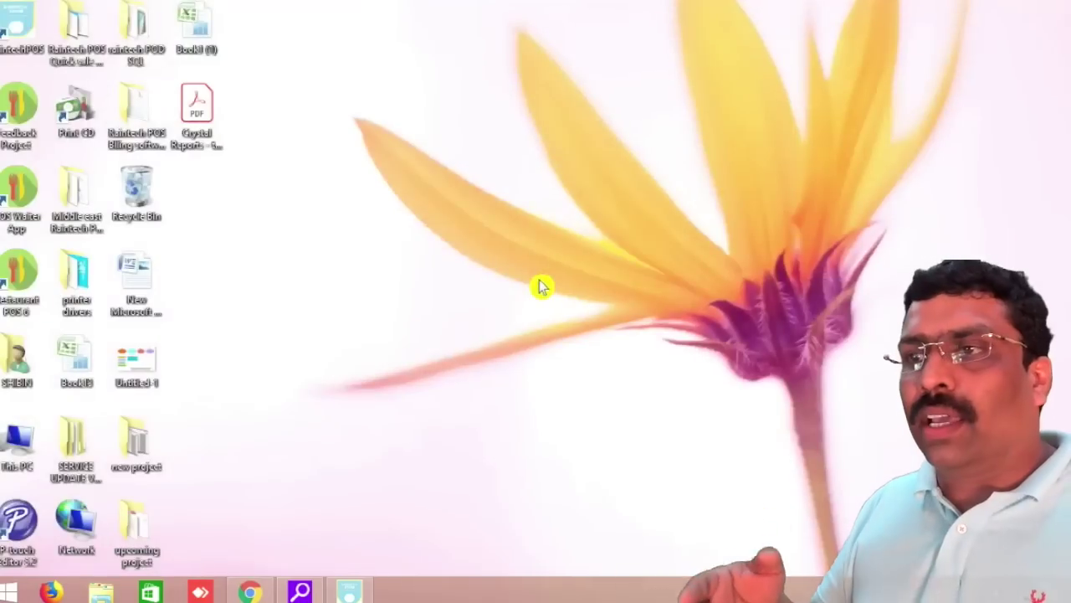
# Switch to RaintechStore POS, export the product list to Excel from the Products Export/Import Excel Sheet, and close that window
pyautogui.click(352, 594)
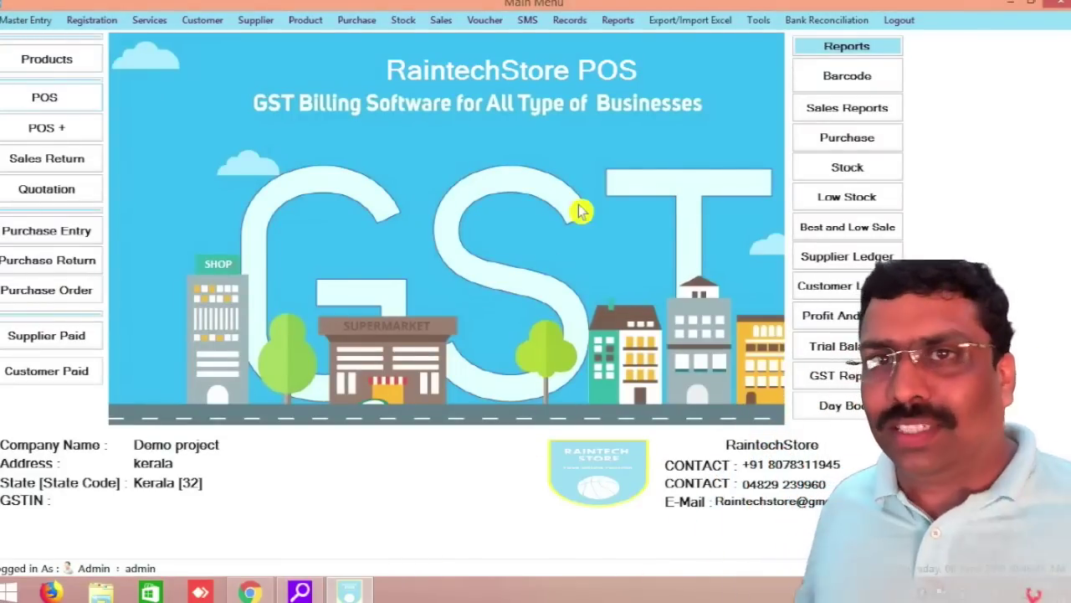
pyautogui.click(691, 23)
pyautogui.click(701, 40)
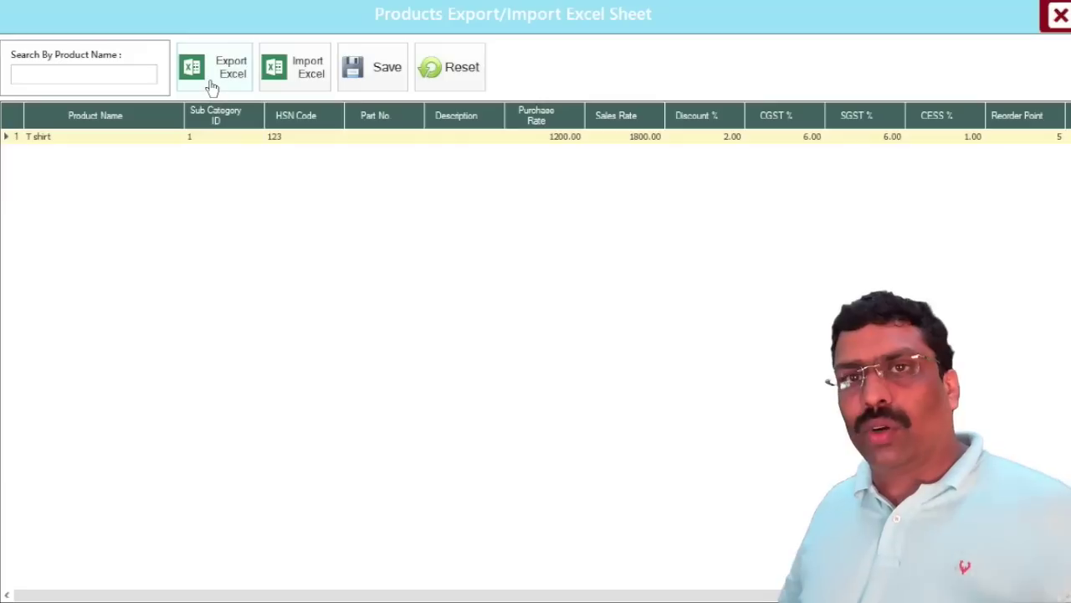
pyautogui.click(1058, 23)
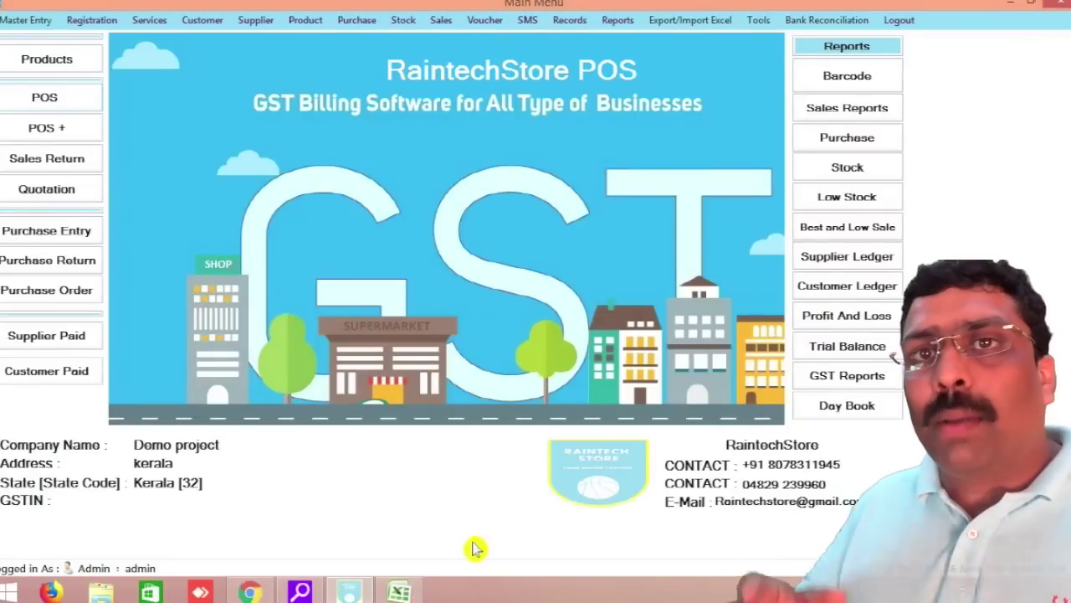
# Review the exported Book1 workbook's headings from Product Name to Sales Unit in Excel, and close it without saving
pyautogui.click(399, 593)
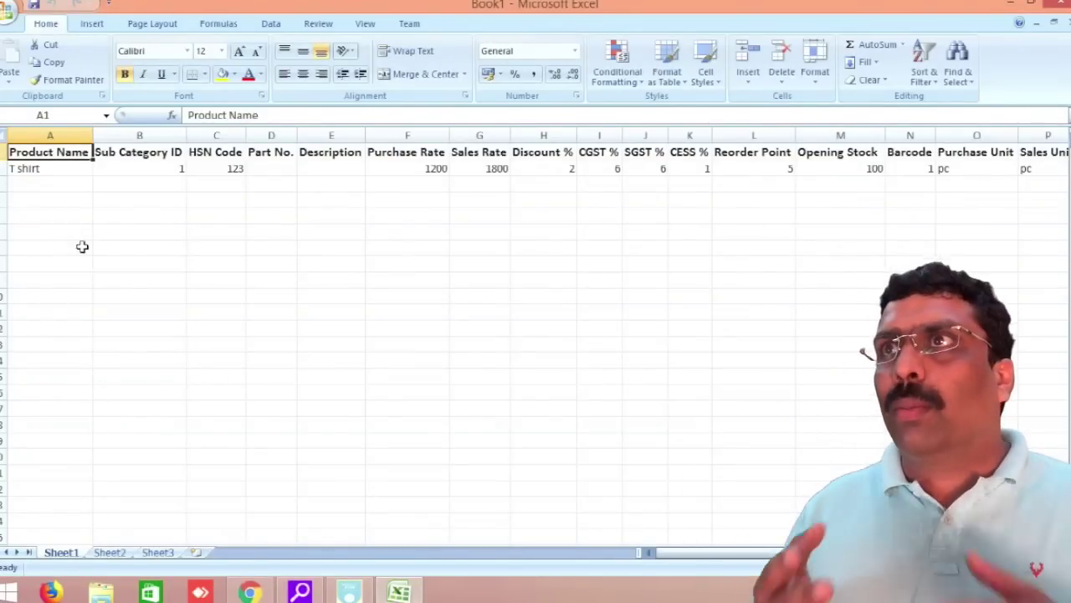
pyautogui.scroll(-2, 186, 288)
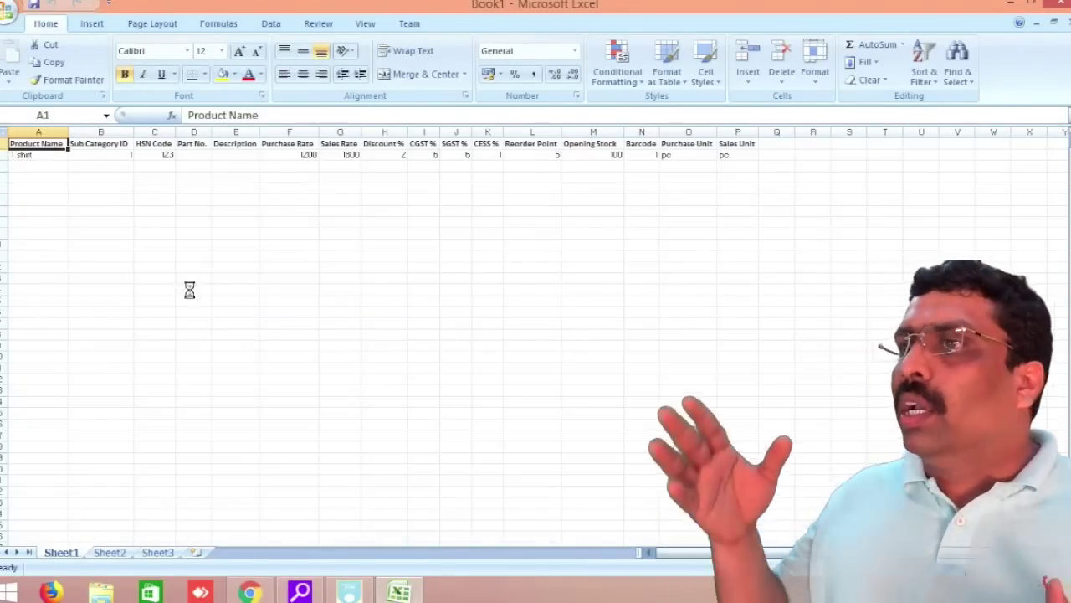
pyautogui.scroll(1, 187, 290)
pyautogui.moveTo(34, 148); pyautogui.dragTo(887, 143)
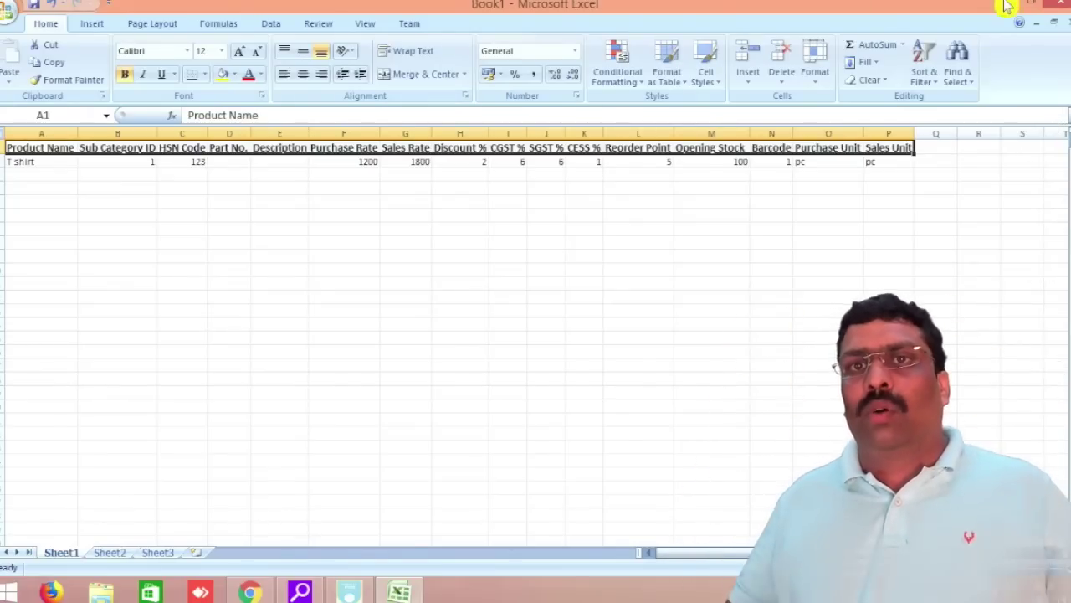
pyautogui.click(1061, 5)
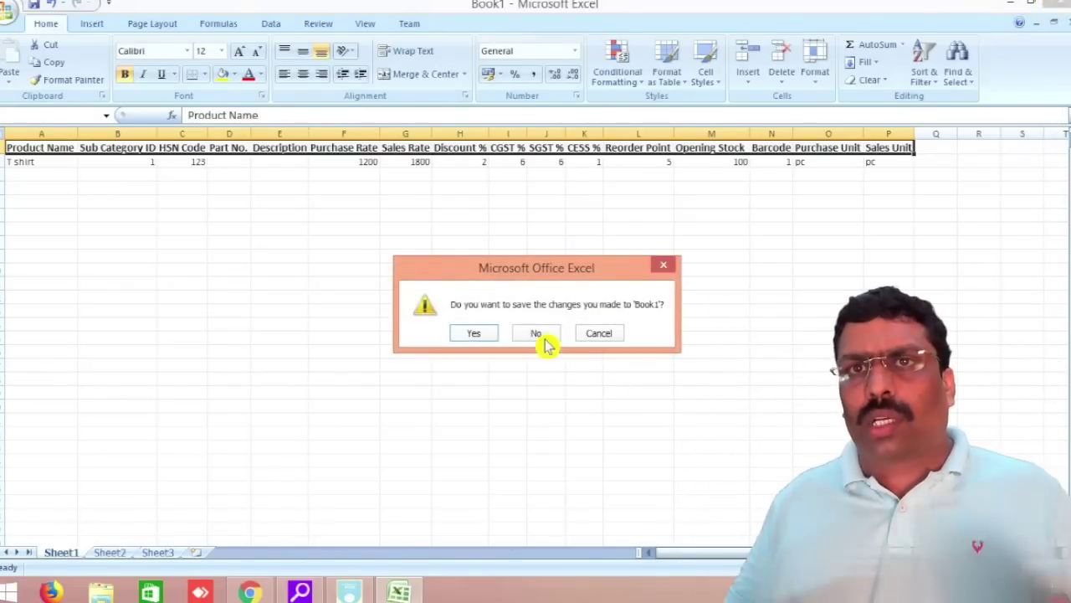
pyautogui.click(540, 333)
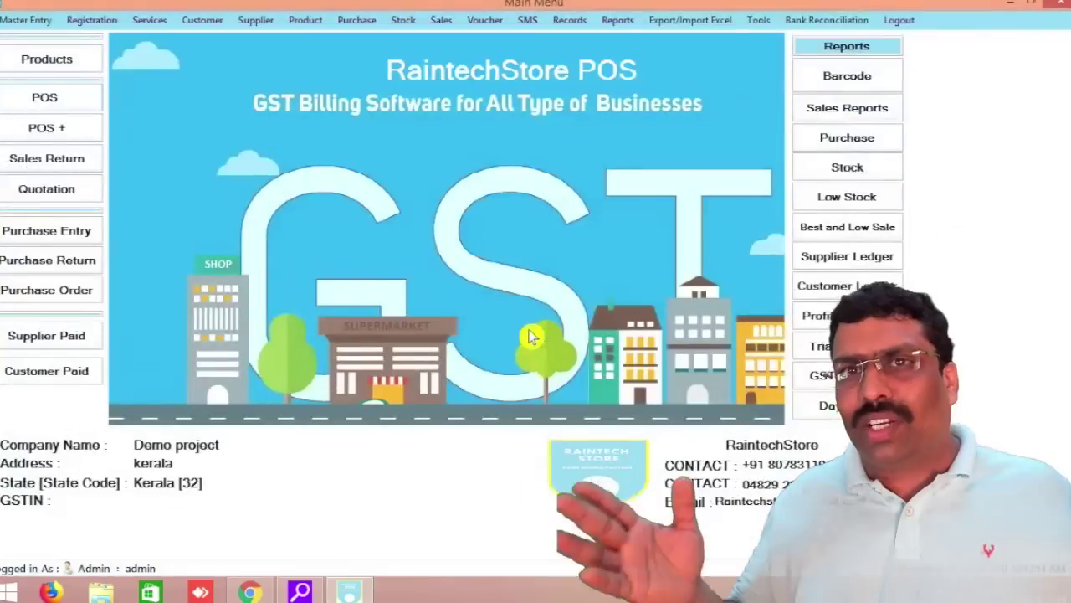
# Open the Book1 (1) workbook from the desktop and review its heading row from Product Name to Sales Unit
pyautogui.click(1013, 6)
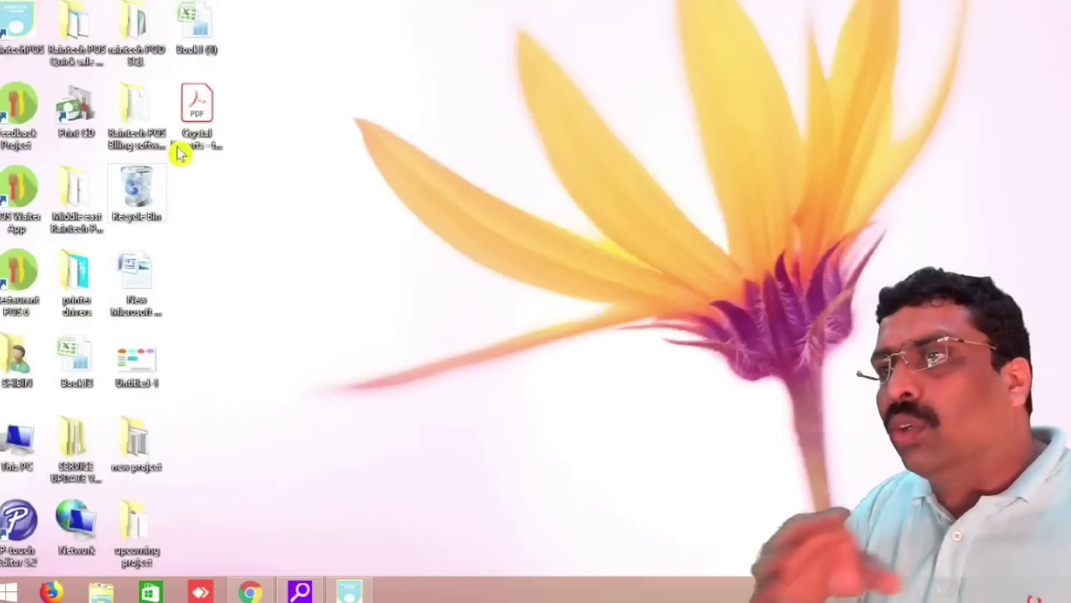
pyautogui.doubleClick(197, 25)
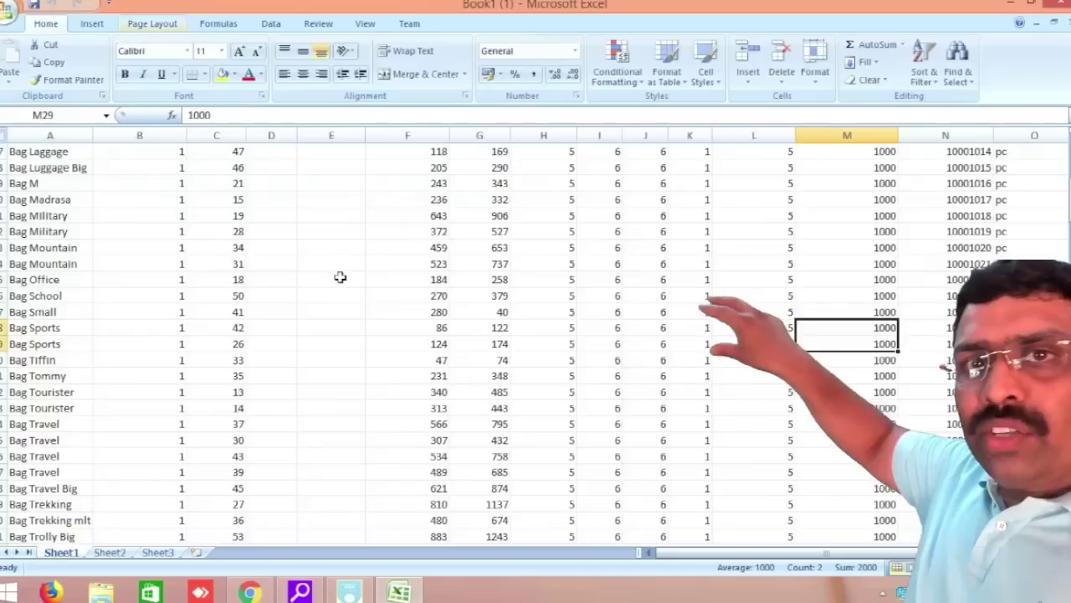
pyautogui.scroll(5, 345, 285)
pyautogui.moveTo(14, 151); pyautogui.dragTo(950, 152)
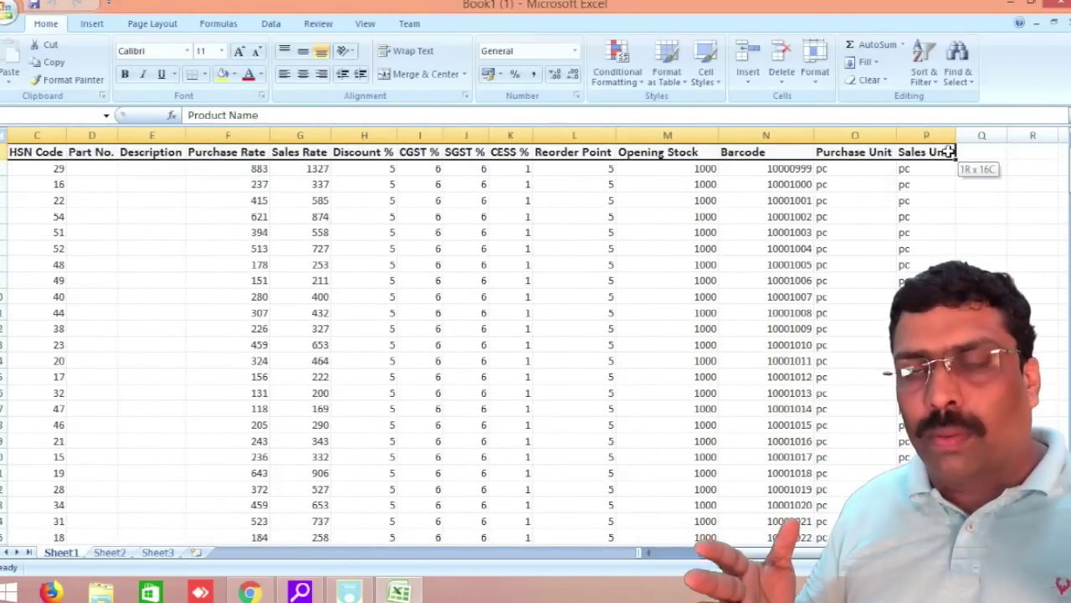
pyautogui.scroll(-1, 708, 318)
pyautogui.scroll(1, 736, 418)
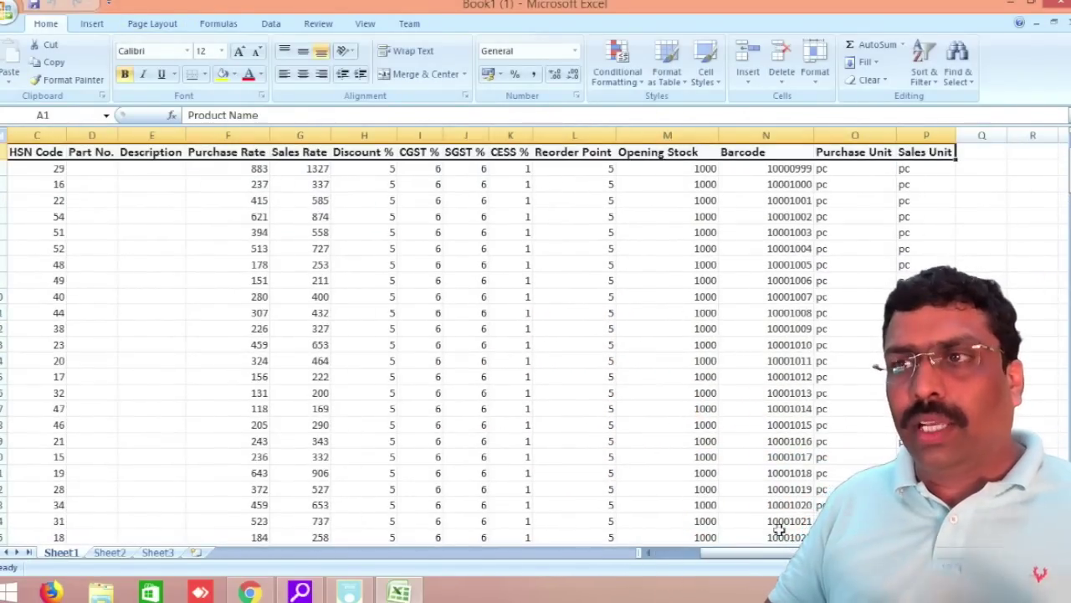
pyautogui.moveTo(740, 552); pyautogui.dragTo(691, 558)
pyautogui.click(156, 312)
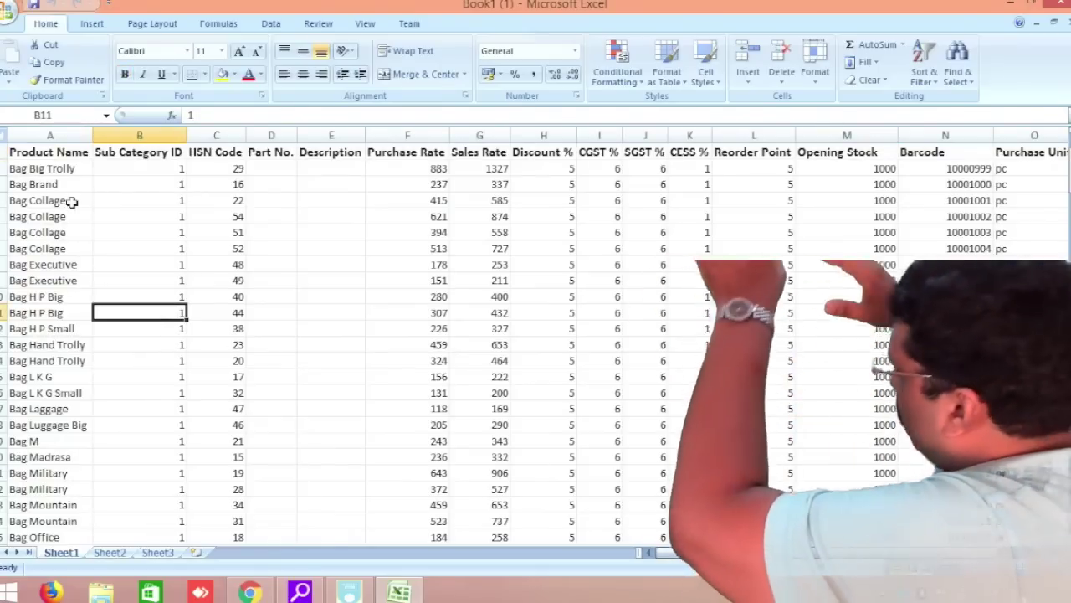
# Examine the product entries under Product Name, Sub Category ID, HSN Code, Purchase Rate, Sales Rate and Discount %
pyautogui.moveTo(65, 171); pyautogui.dragTo(46, 475)
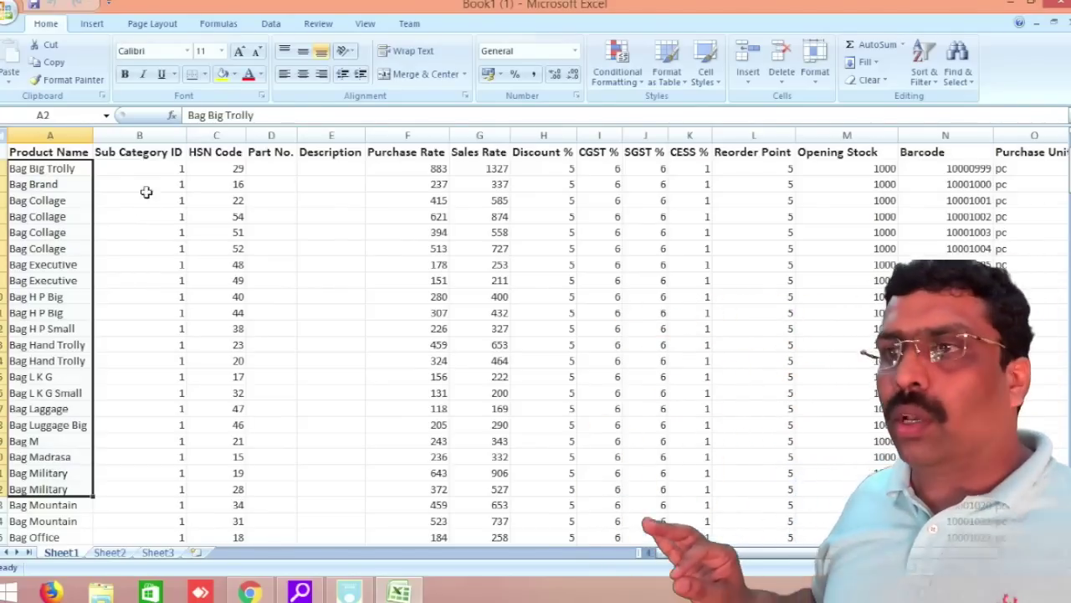
pyautogui.click(139, 153)
pyautogui.moveTo(142, 174); pyautogui.dragTo(162, 407)
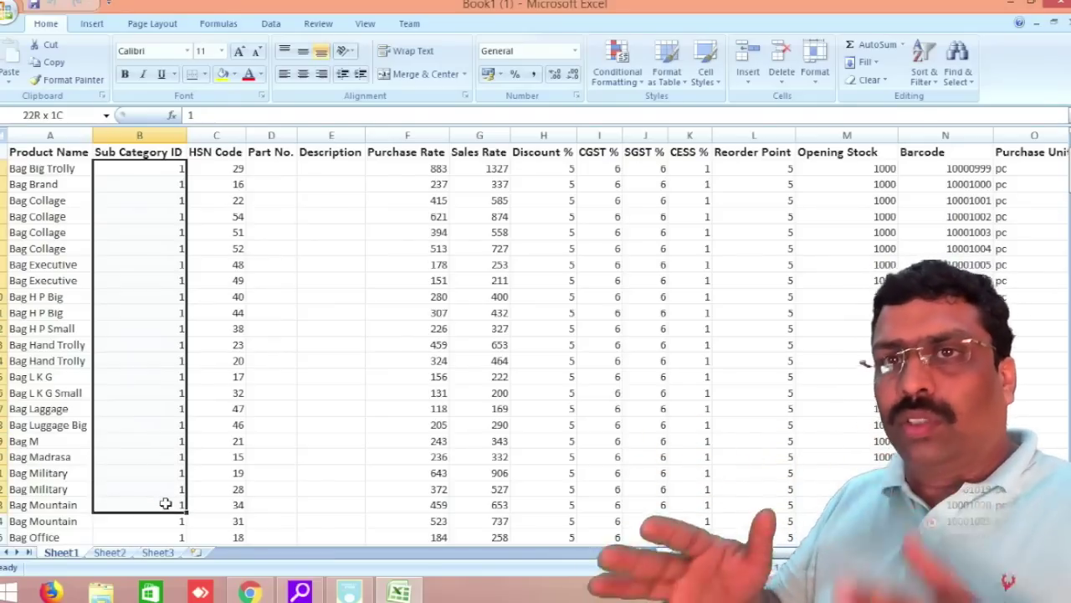
pyautogui.moveTo(166, 503); pyautogui.dragTo(165, 502)
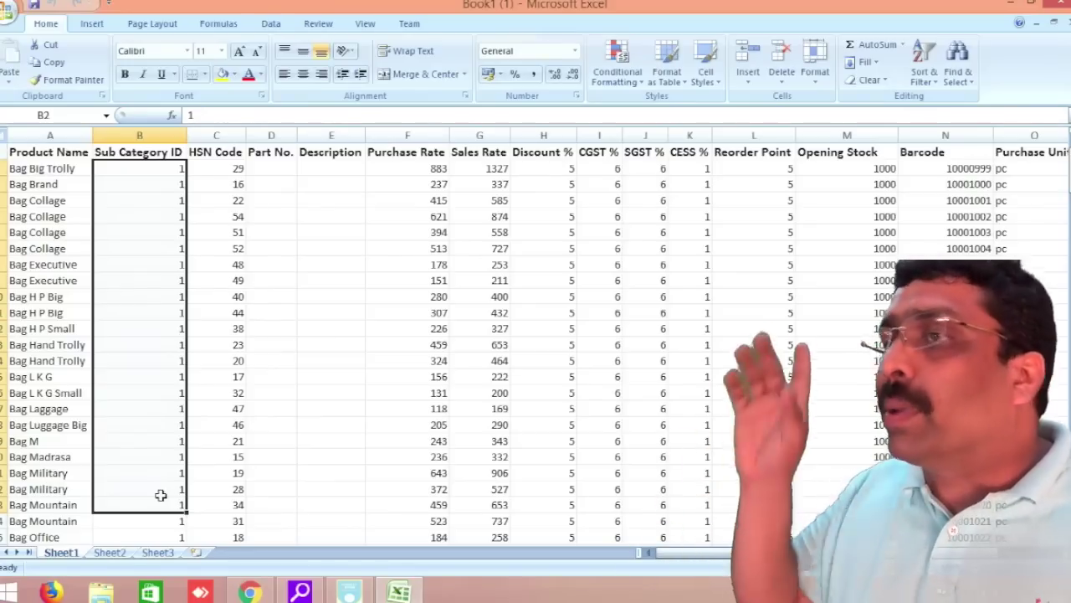
pyautogui.moveTo(233, 171); pyautogui.dragTo(223, 466)
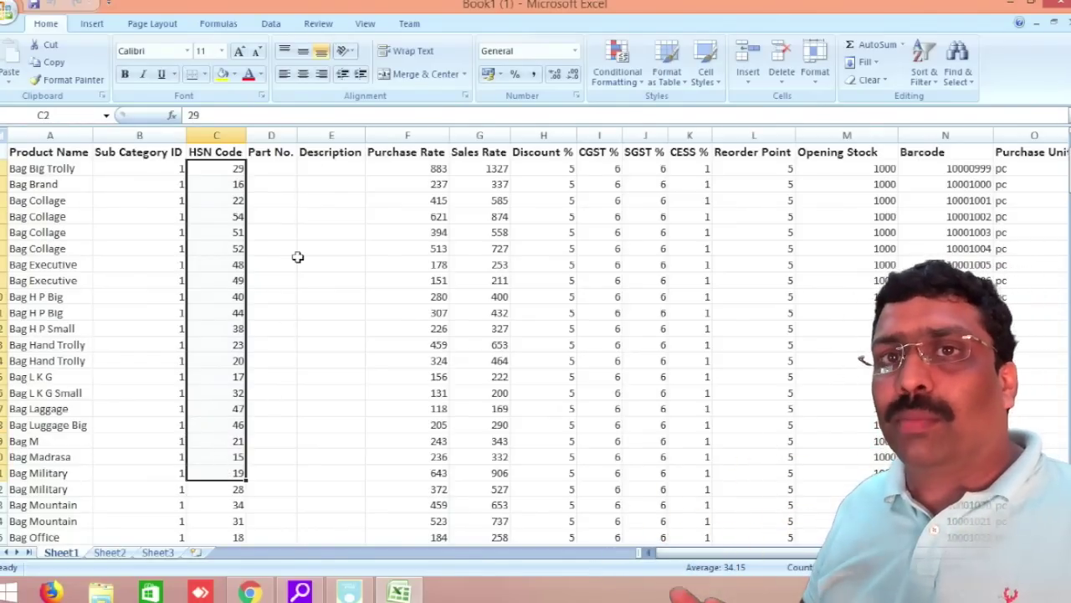
pyautogui.click(409, 167)
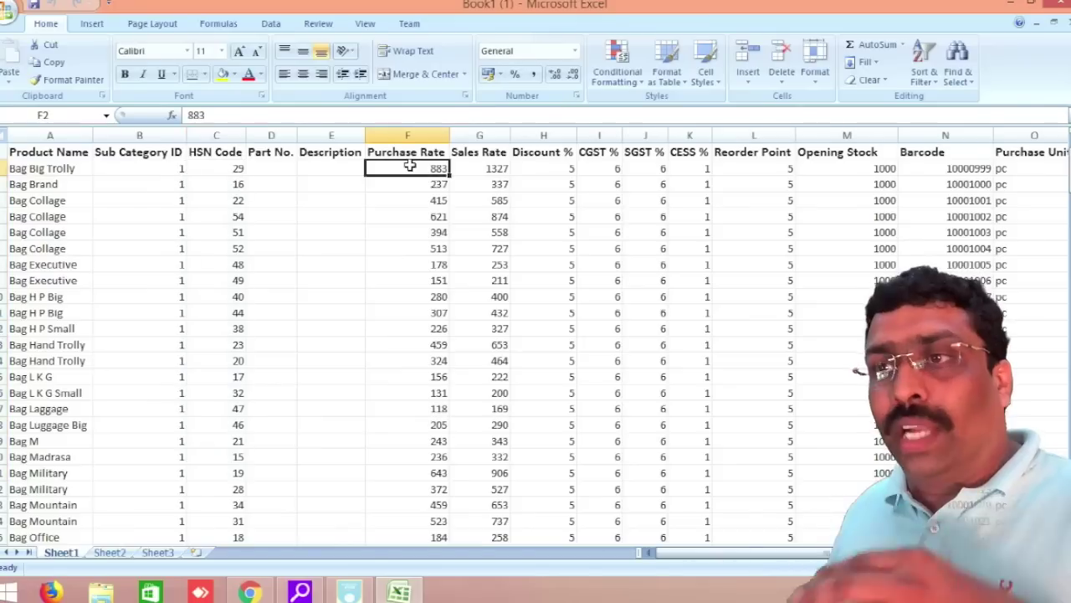
pyautogui.moveTo(411, 249); pyautogui.dragTo(421, 460)
pyautogui.moveTo(470, 172); pyautogui.dragTo(488, 412)
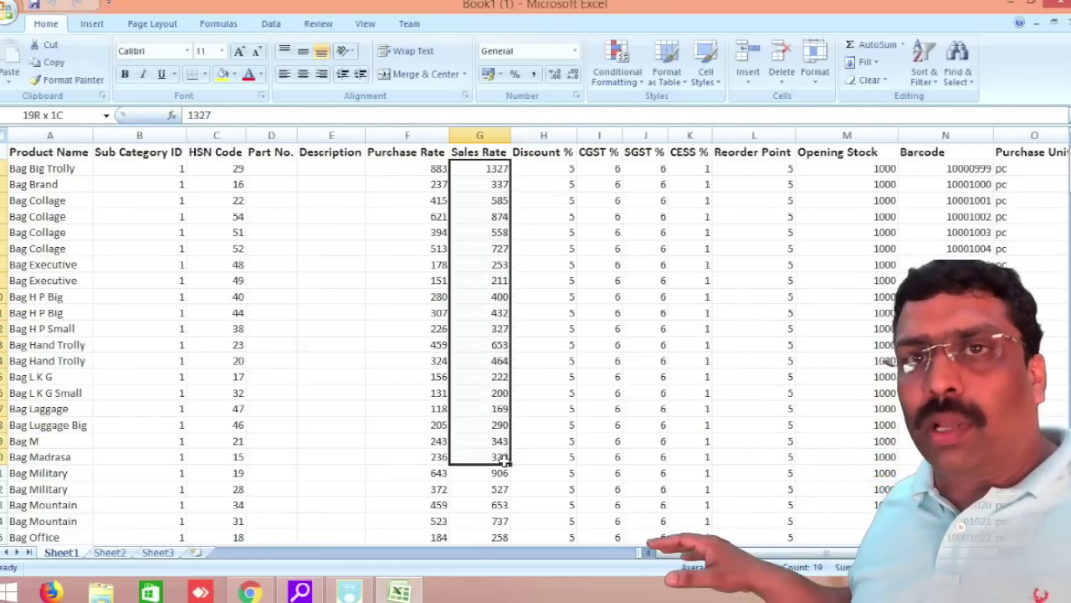
pyautogui.moveTo(536, 171); pyautogui.dragTo(548, 418)
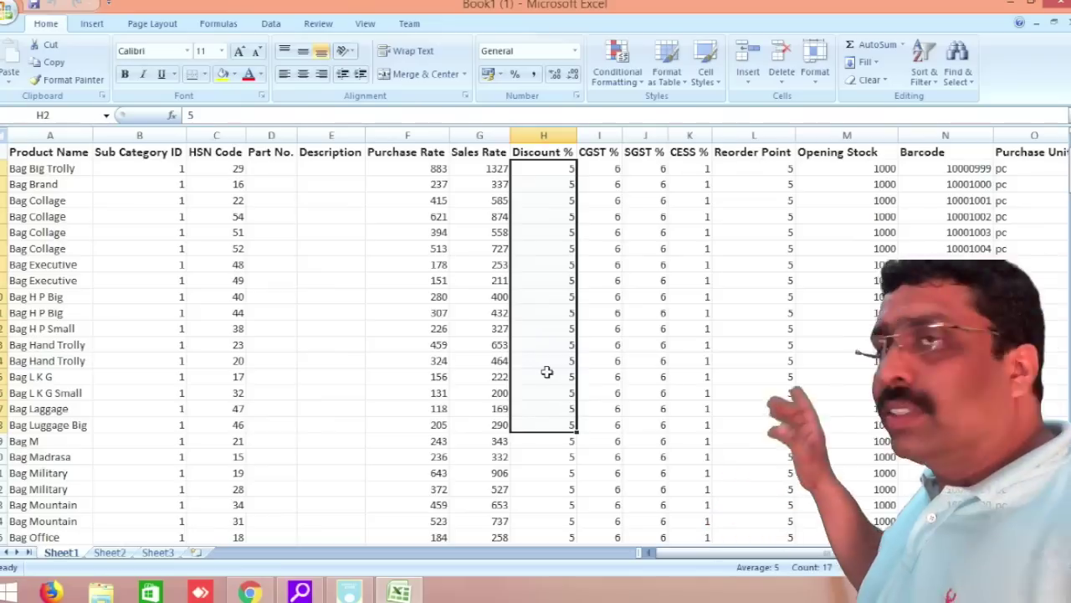
# Examine the product entries under CGST %, SGST %, CESS %, Reorder Point, Opening Stock and Barcode
pyautogui.click(599, 168)
pyautogui.moveTo(601, 237); pyautogui.dragTo(601, 406)
pyautogui.moveTo(646, 168); pyautogui.dragTo(649, 346)
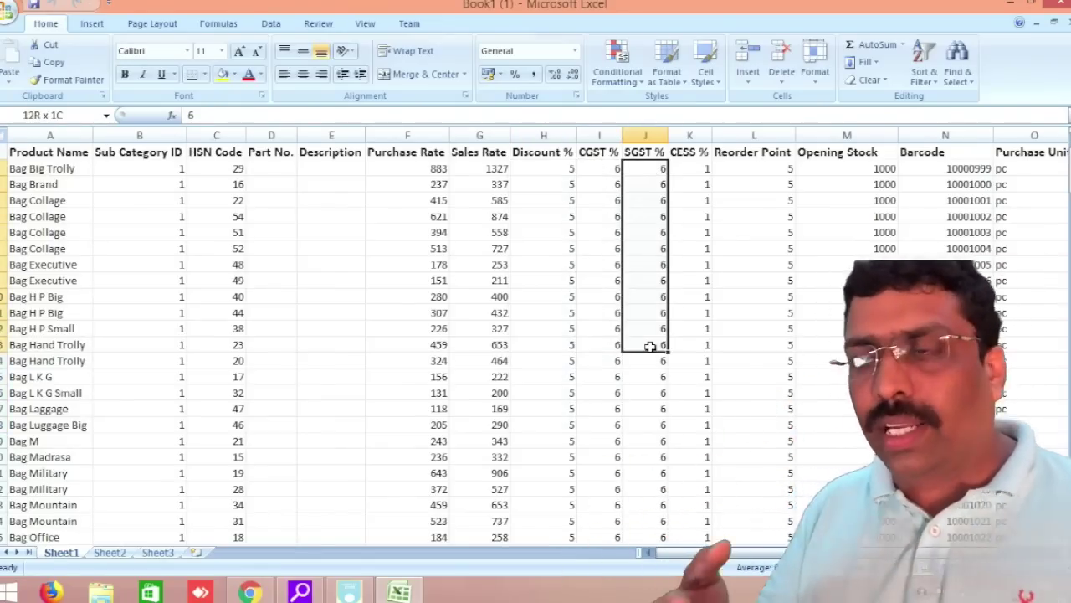
pyautogui.moveTo(686, 169); pyautogui.dragTo(687, 200)
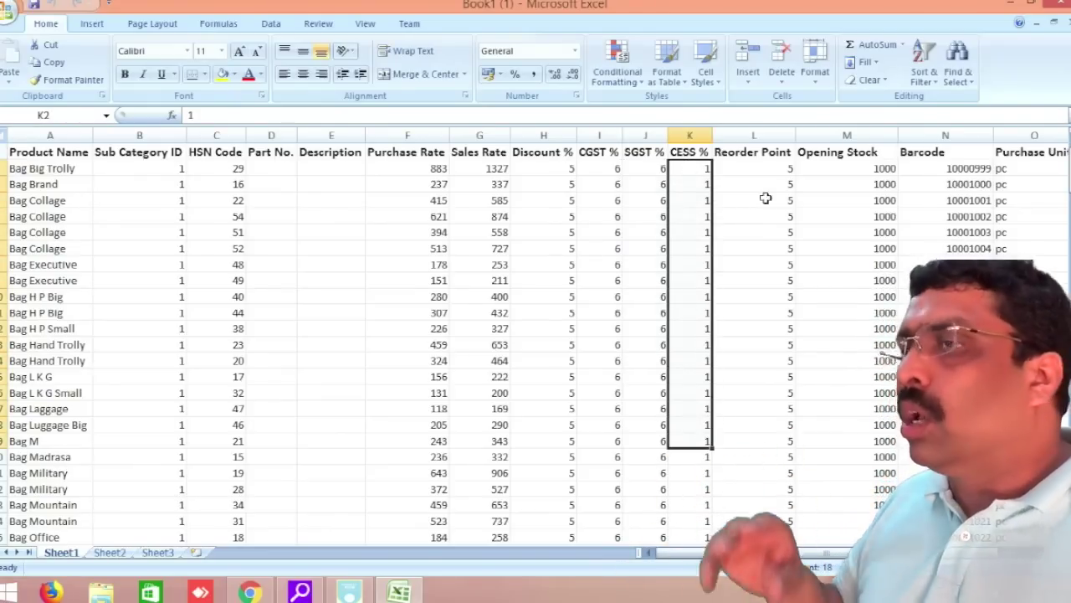
pyautogui.moveTo(764, 167); pyautogui.dragTo(771, 488)
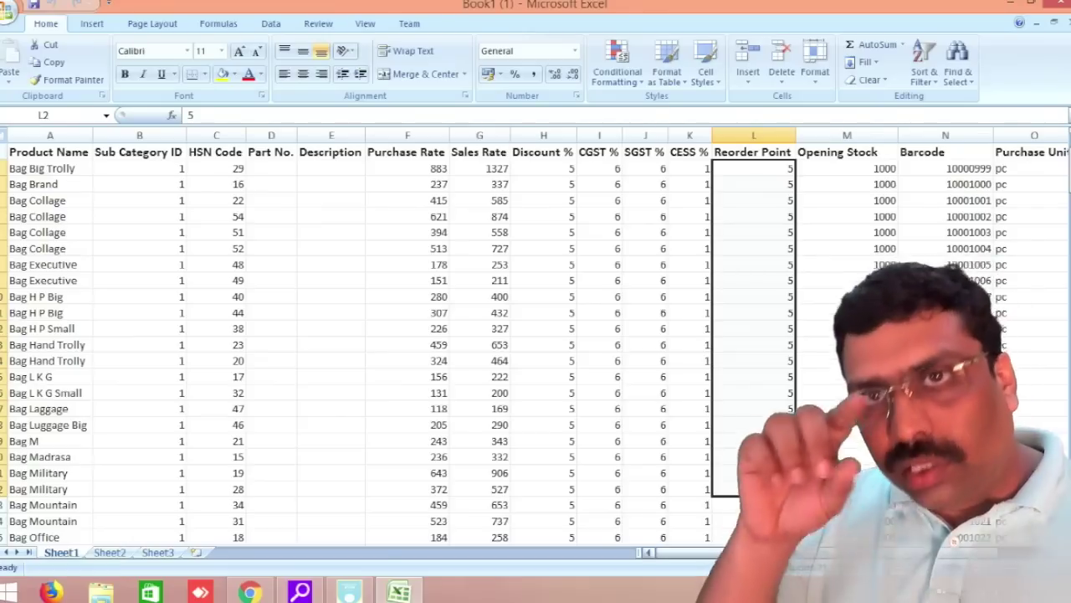
pyautogui.moveTo(749, 558); pyautogui.dragTo(799, 559)
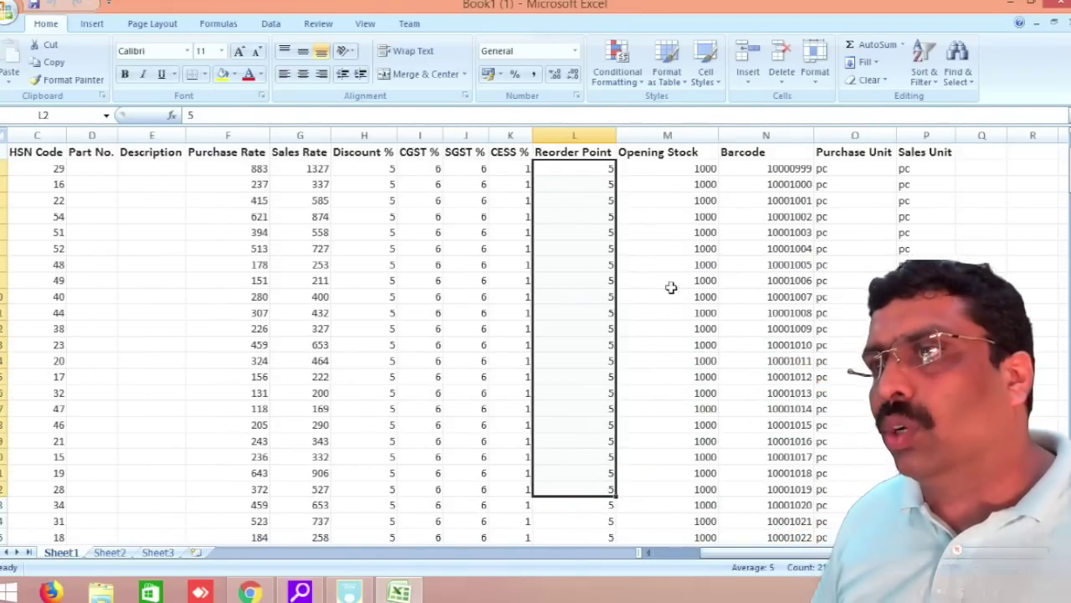
pyautogui.moveTo(697, 171); pyautogui.dragTo(707, 462)
pyautogui.click(759, 182)
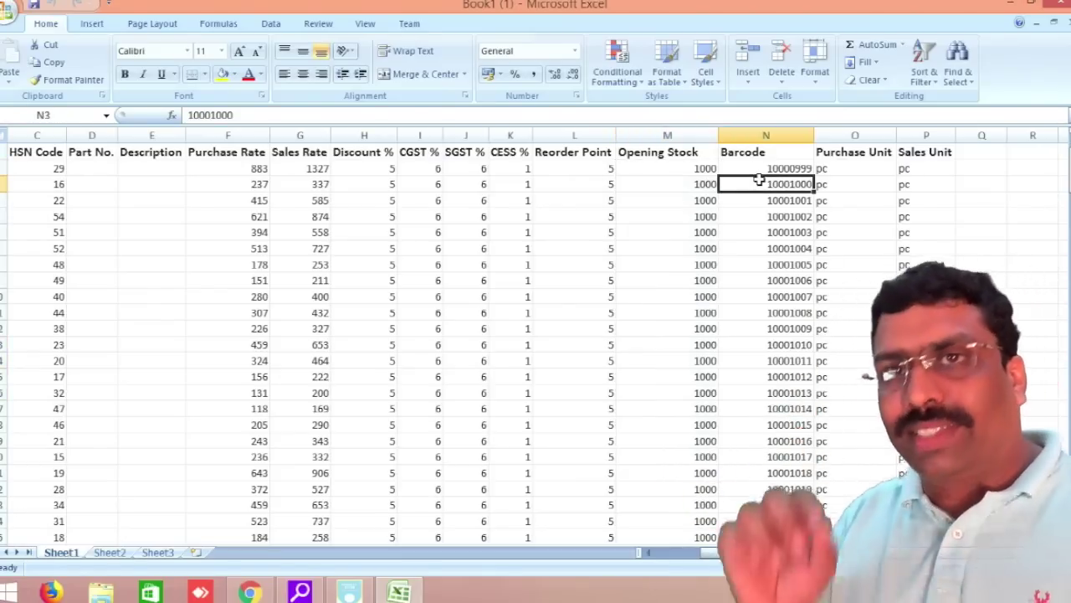
# Set the Bag Brand row's Opening Stock to 300 and its Barcode to 88776788
pyautogui.click(695, 184)
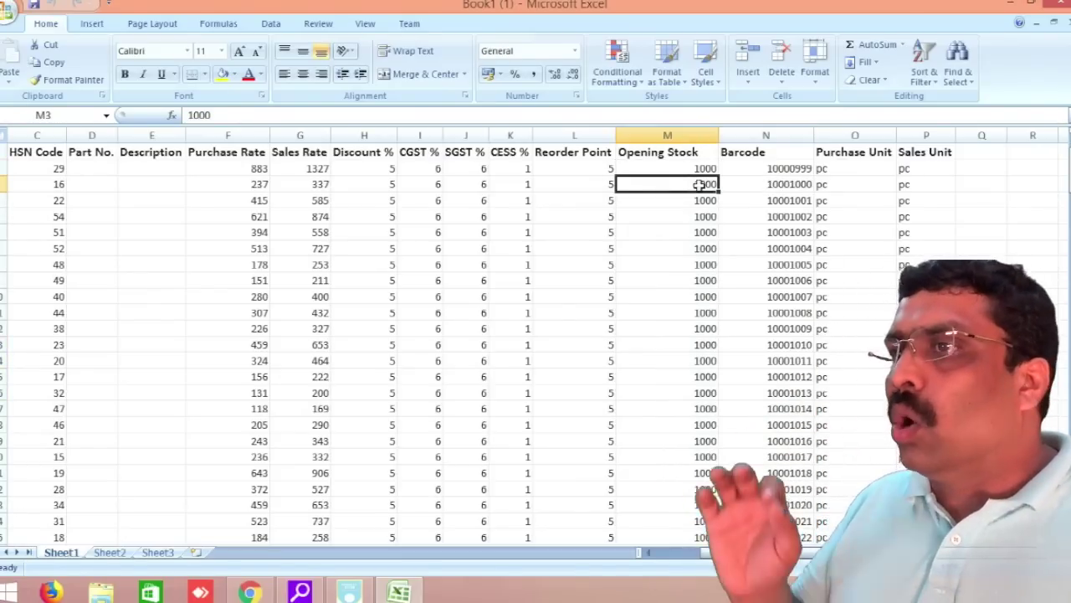
pyautogui.write('300')
pyautogui.click(773, 265)
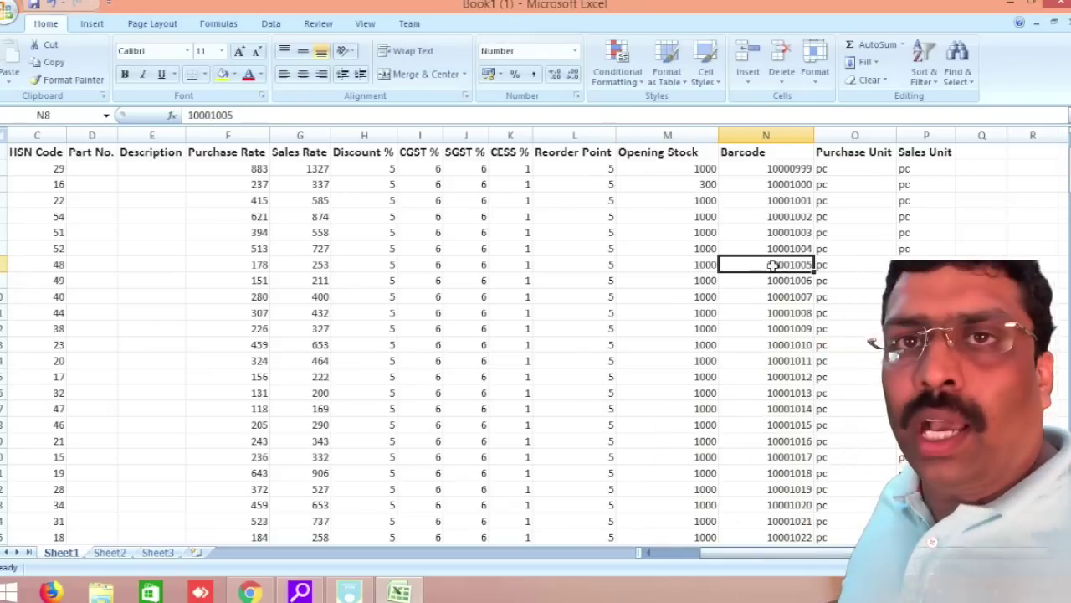
pyautogui.moveTo(776, 170); pyautogui.dragTo(776, 232)
pyautogui.moveTo(779, 341); pyautogui.dragTo(780, 322)
pyautogui.click(837, 215)
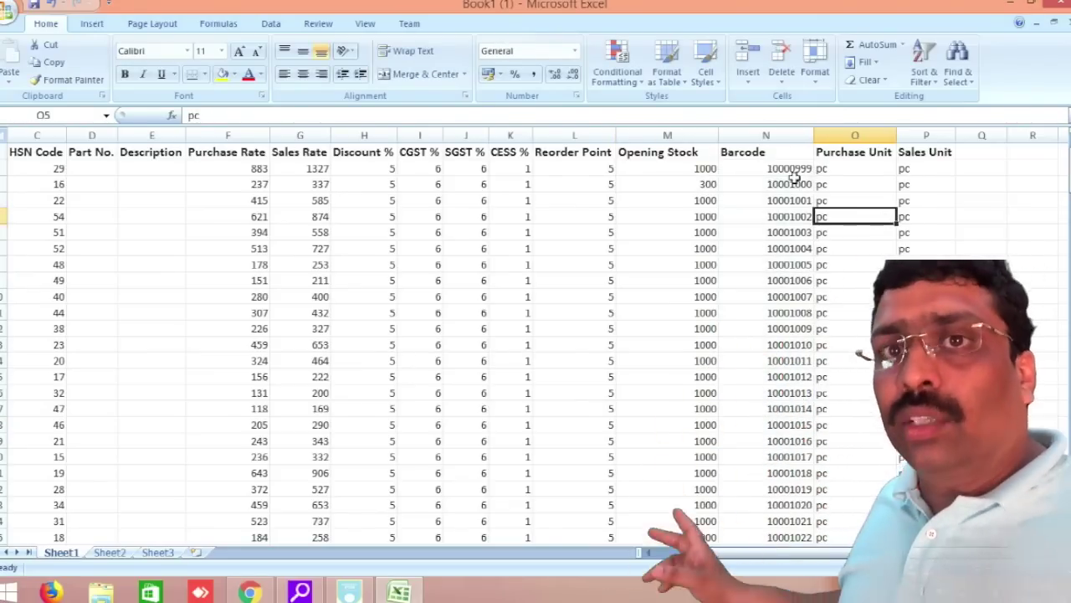
pyautogui.click(799, 183)
pyautogui.write('88776788')
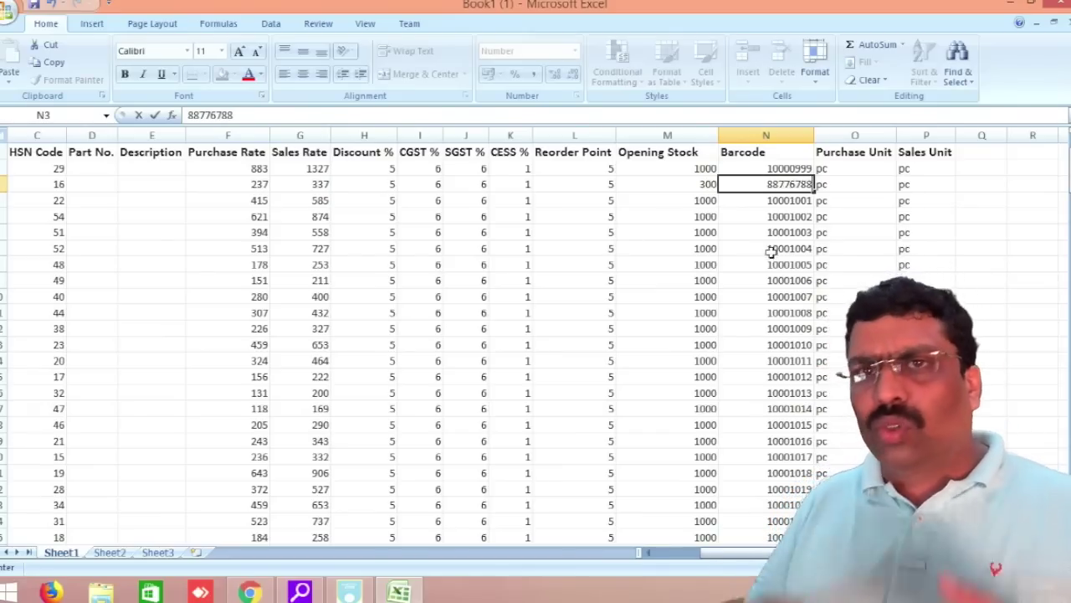
# Examine the Purchase Unit and Sales Unit entries and the remaining product rows down to the end of the list
pyautogui.moveTo(828, 249); pyautogui.dragTo(828, 264)
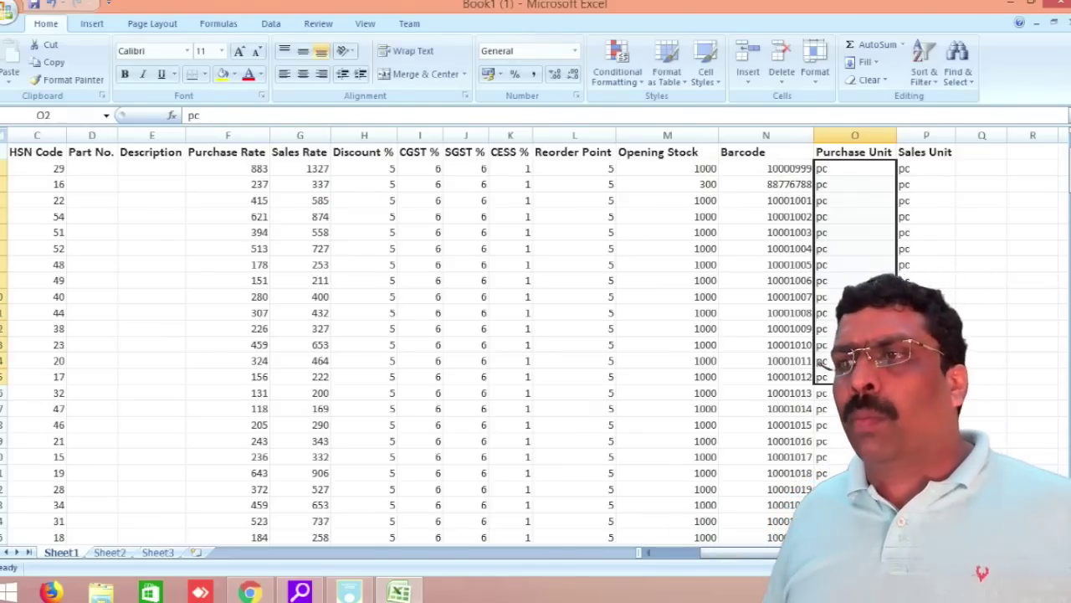
pyautogui.moveTo(910, 168); pyautogui.dragTo(912, 377)
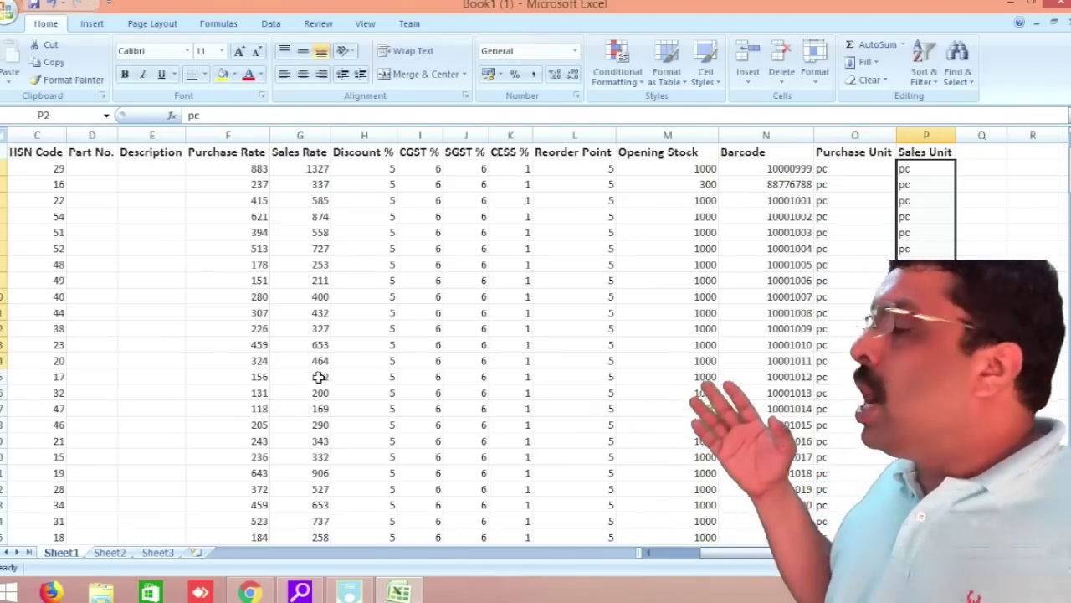
pyautogui.scroll(-5, 336, 374)
pyautogui.scroll(-19, 335, 374)
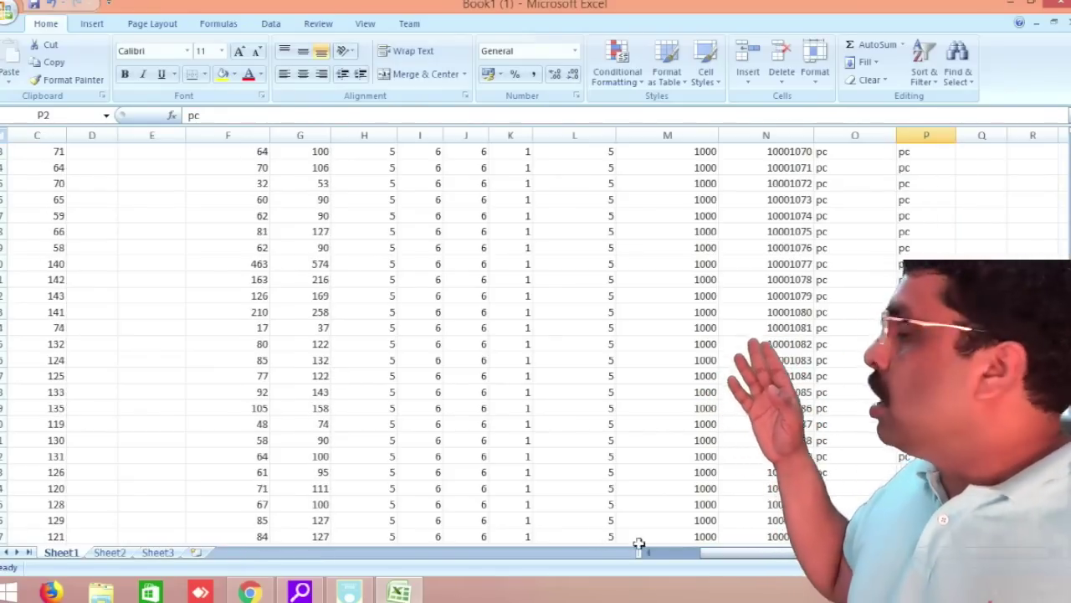
pyautogui.moveTo(661, 552); pyautogui.dragTo(622, 555)
pyautogui.scroll(-14, 185, 368)
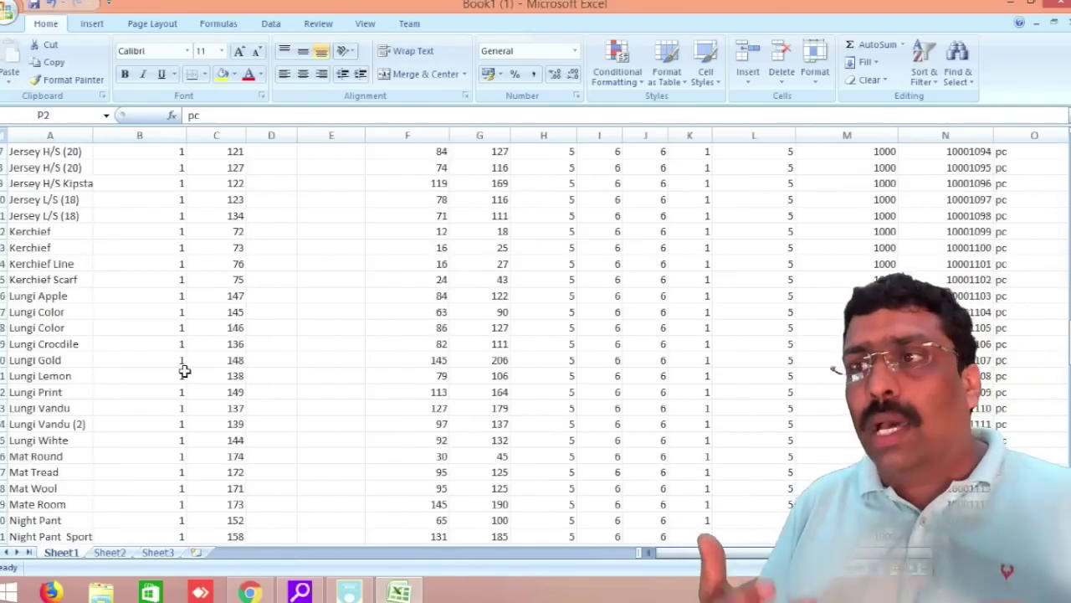
pyautogui.scroll(-20, 184, 371)
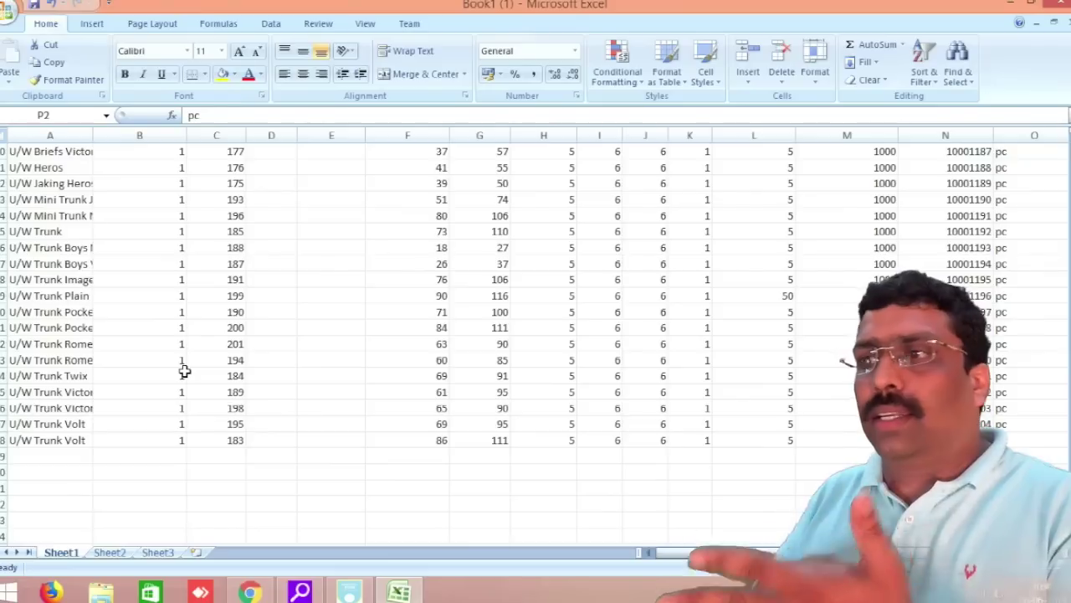
pyautogui.scroll(-2, 184, 371)
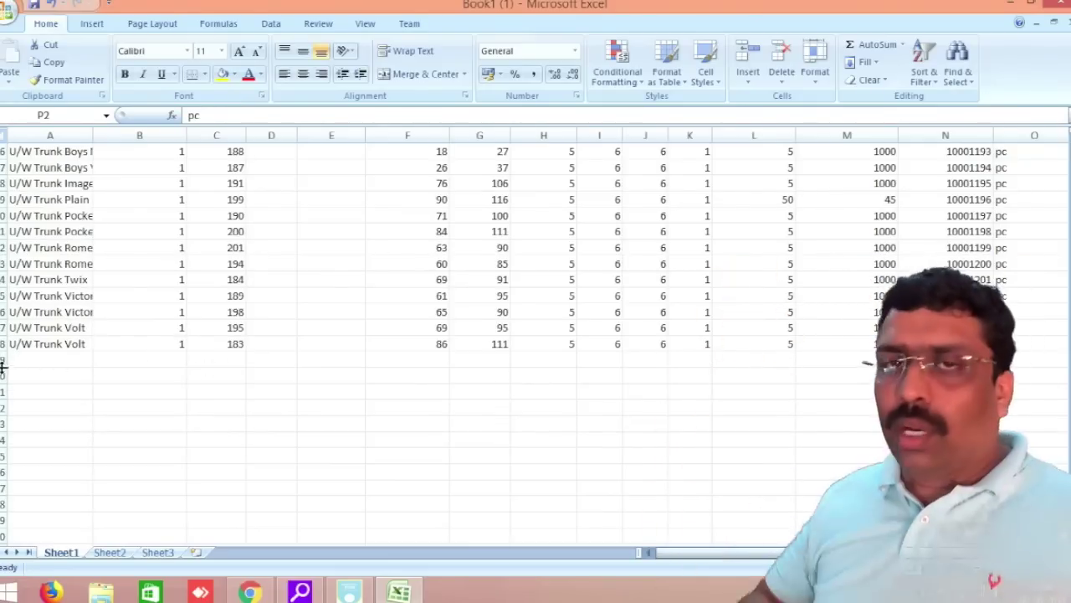
# Delete the blank rows below the last product, starting from row 209
pyautogui.click(12, 360)
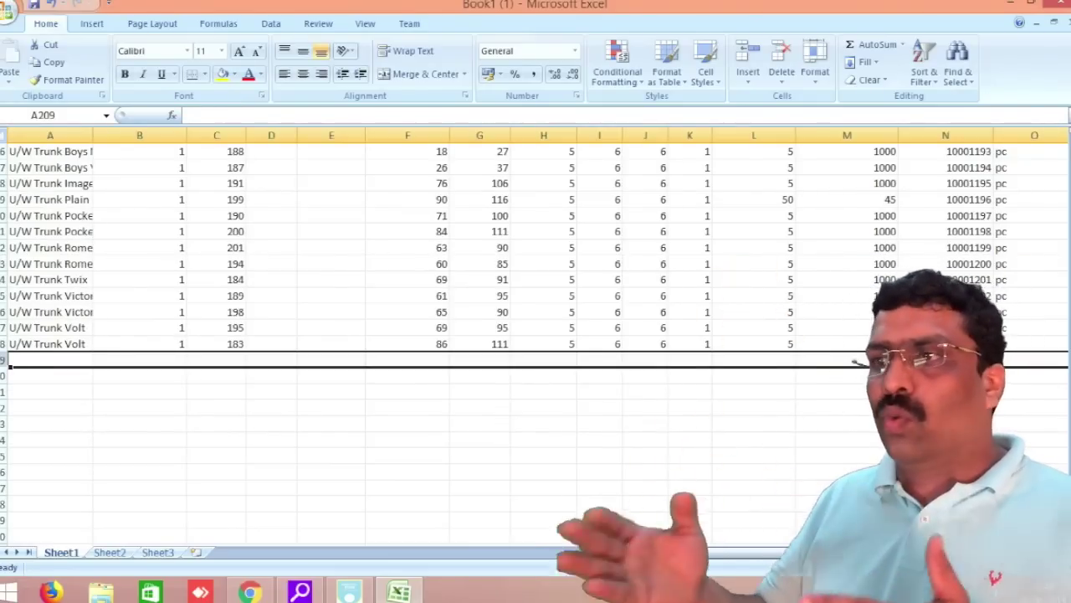
pyautogui.moveTo(13, 360); pyautogui.dragTo(7, 532)
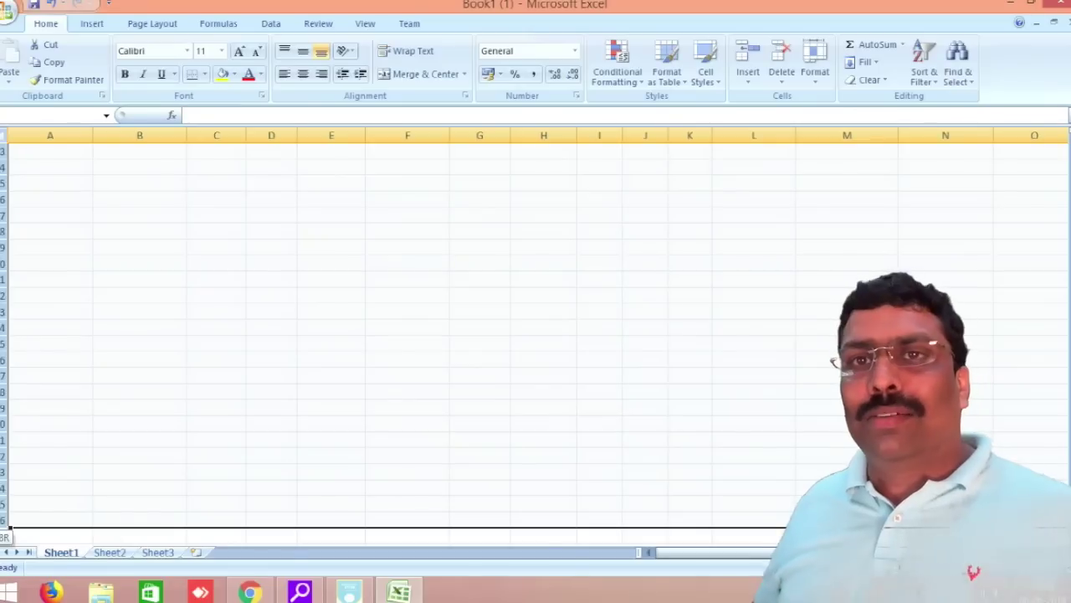
pyautogui.rightClick(5, 416)
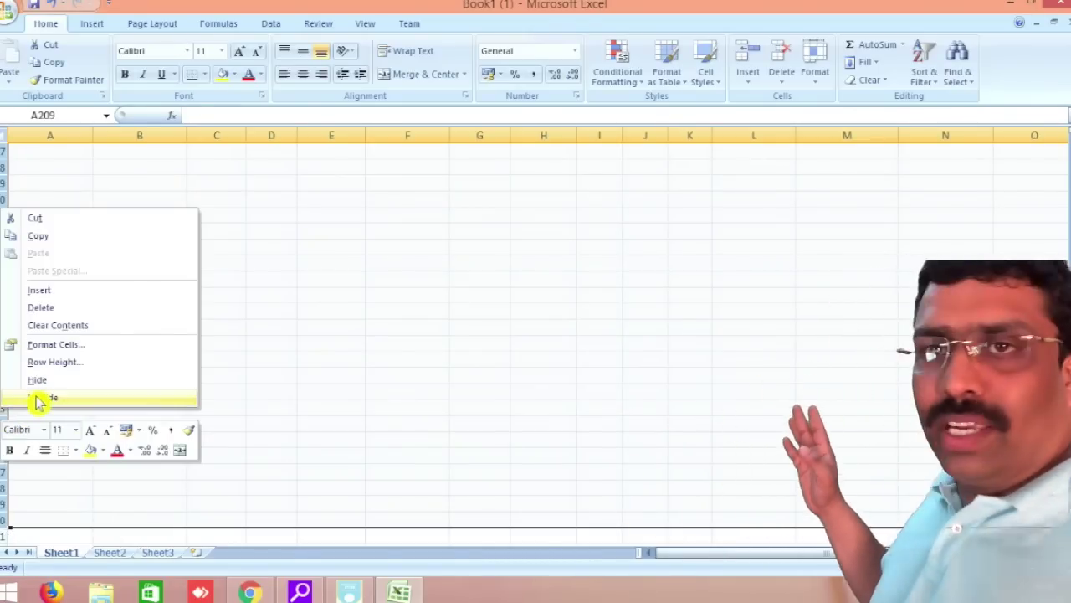
pyautogui.click(33, 306)
pyautogui.scroll(5, 358, 416)
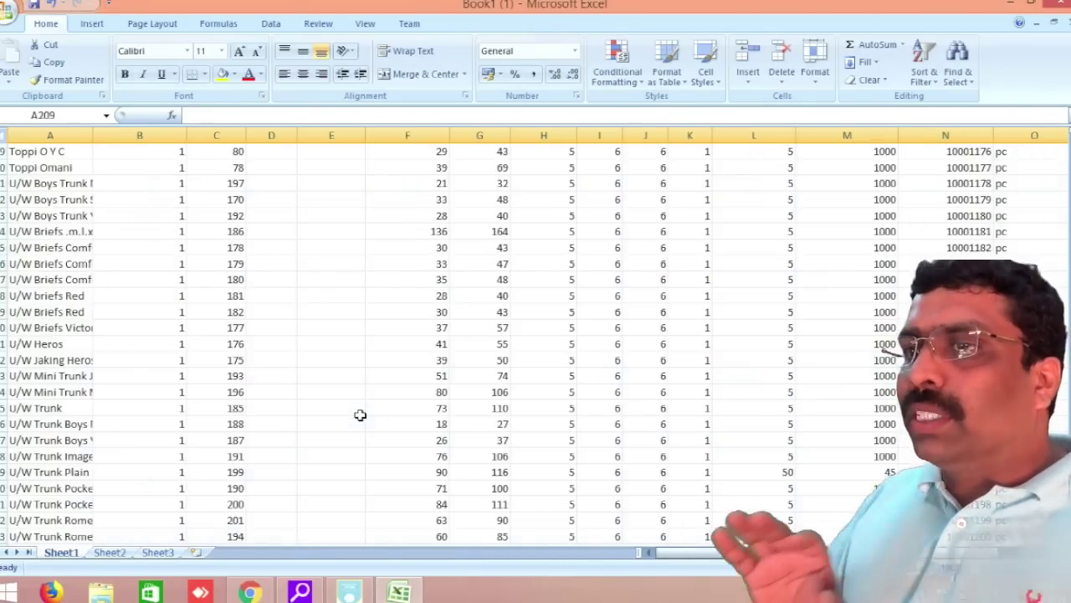
pyautogui.scroll(-4, 352, 456)
pyautogui.click(322, 486)
# Review the Part No., Description and Sub Category ID columns at the start of the list, and close the Book1 (1) workbook
pyautogui.scroll(20, 321, 474)
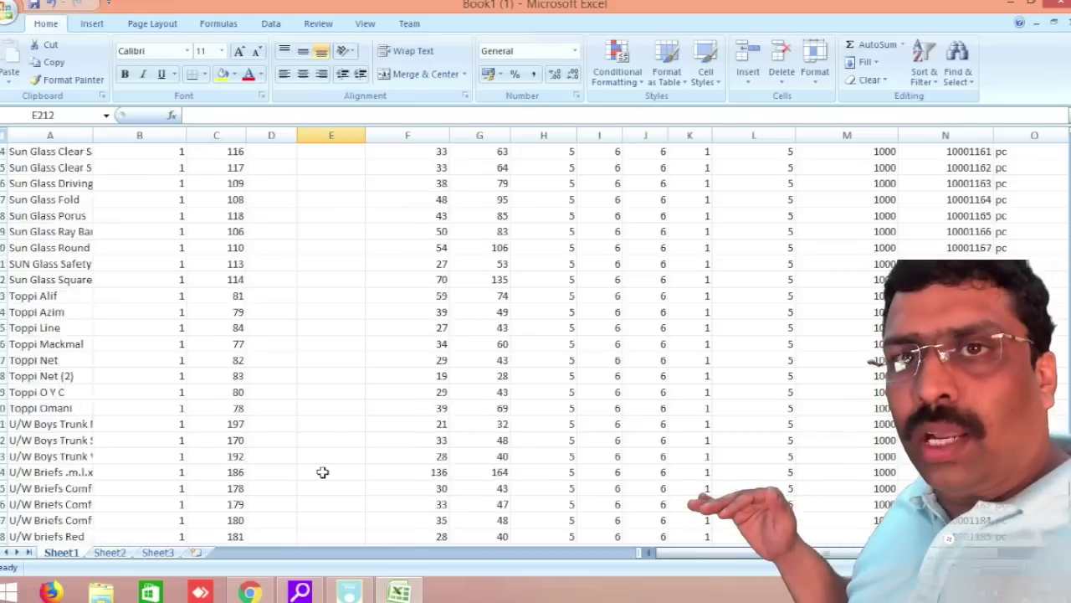
pyautogui.scroll(20, 324, 460)
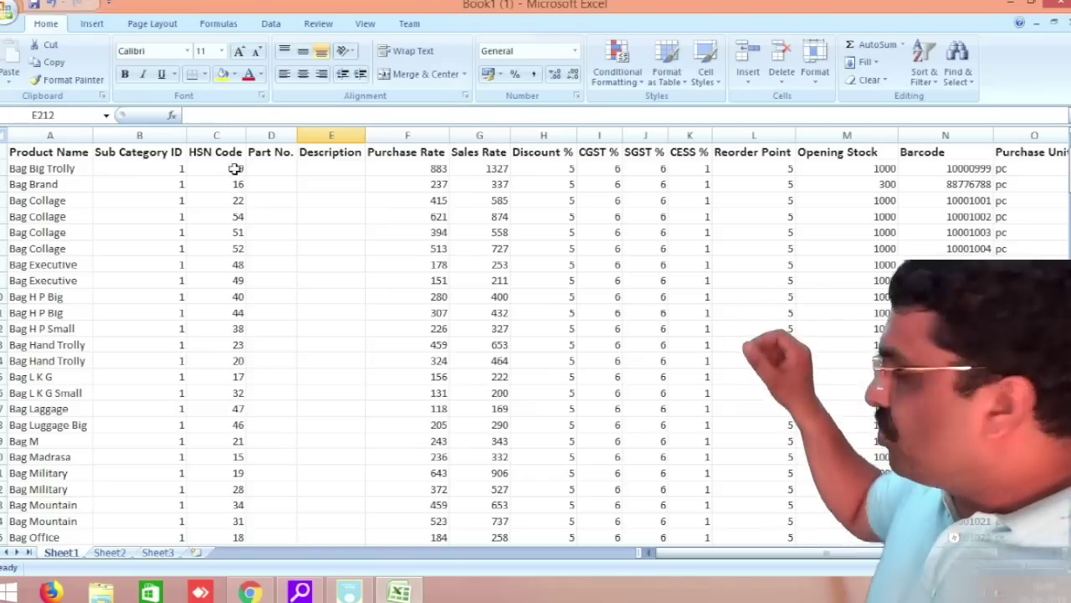
pyautogui.moveTo(272, 169); pyautogui.dragTo(272, 313)
pyautogui.moveTo(323, 179); pyautogui.dragTo(331, 366)
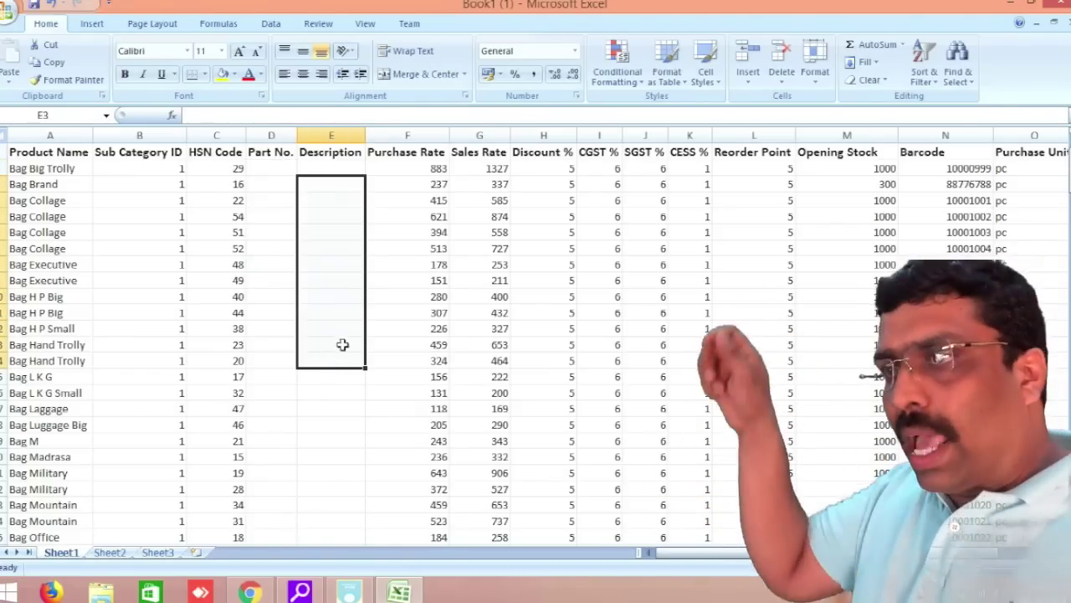
pyautogui.scroll(-3, 574, 319)
pyautogui.scroll(3, 575, 319)
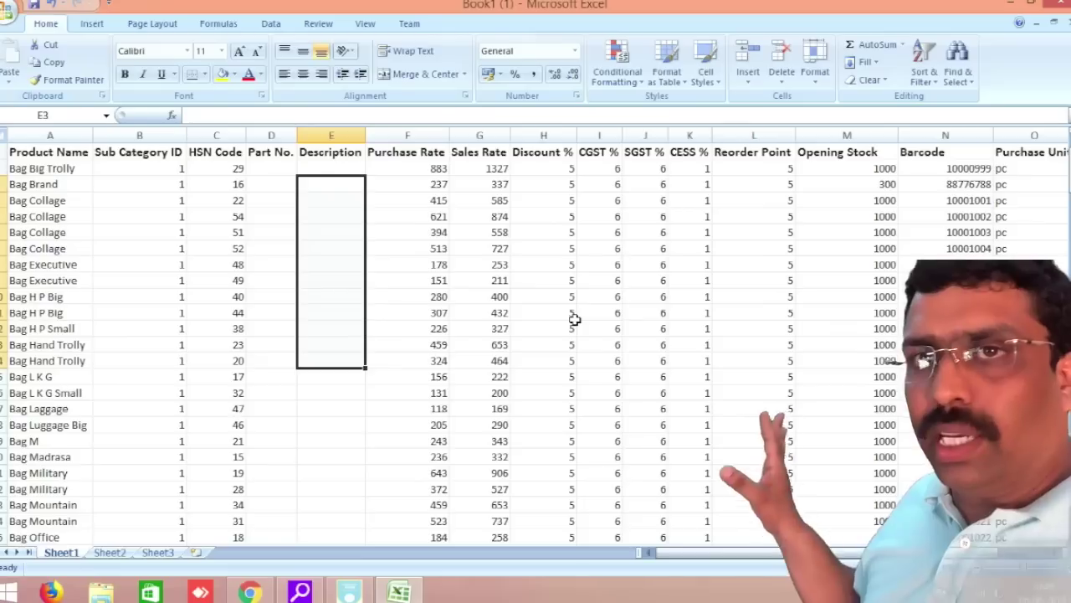
pyautogui.scroll(-6, 574, 319)
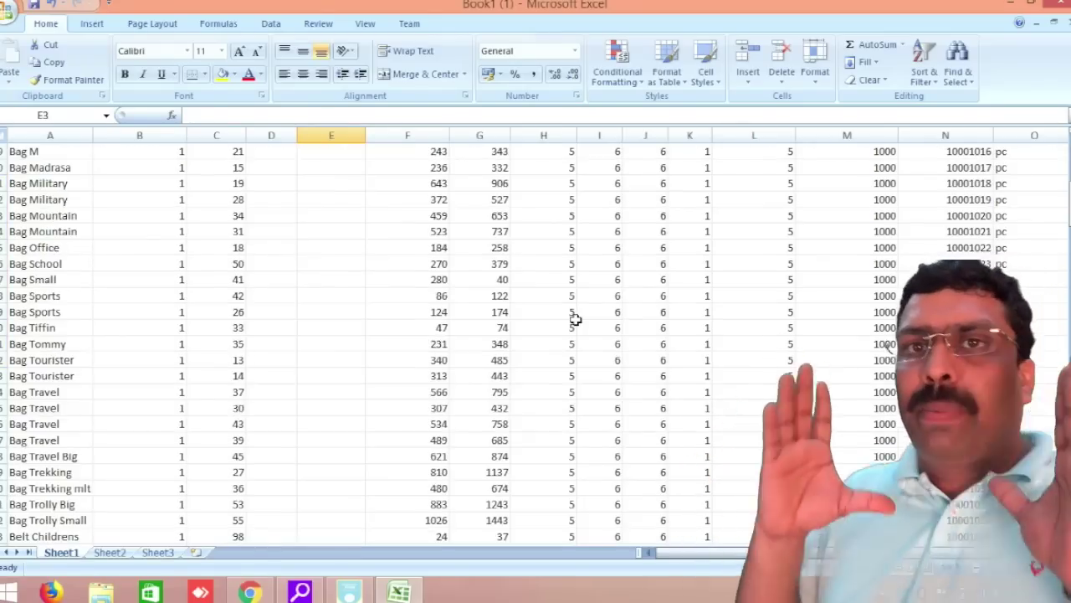
pyautogui.scroll(6, 574, 319)
pyautogui.moveTo(167, 171); pyautogui.dragTo(143, 411)
pyautogui.scroll(-6, 257, 392)
pyautogui.scroll(6, 257, 393)
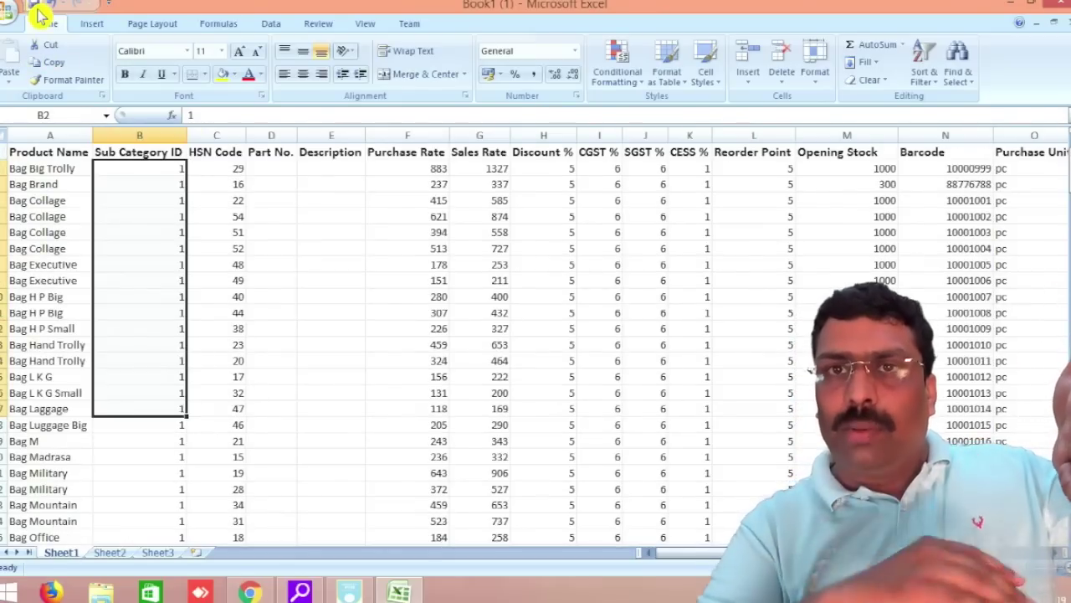
pyautogui.click(1058, 5)
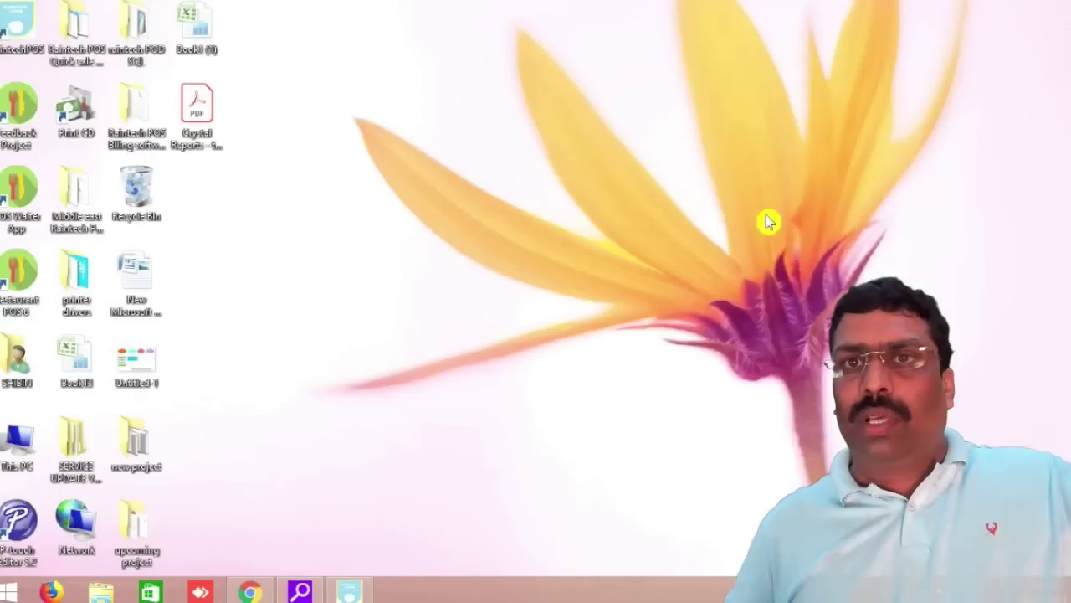
# Switch to RaintechStore POS, view the Stock In Report, and close the report and its dialog
pyautogui.click(364, 591)
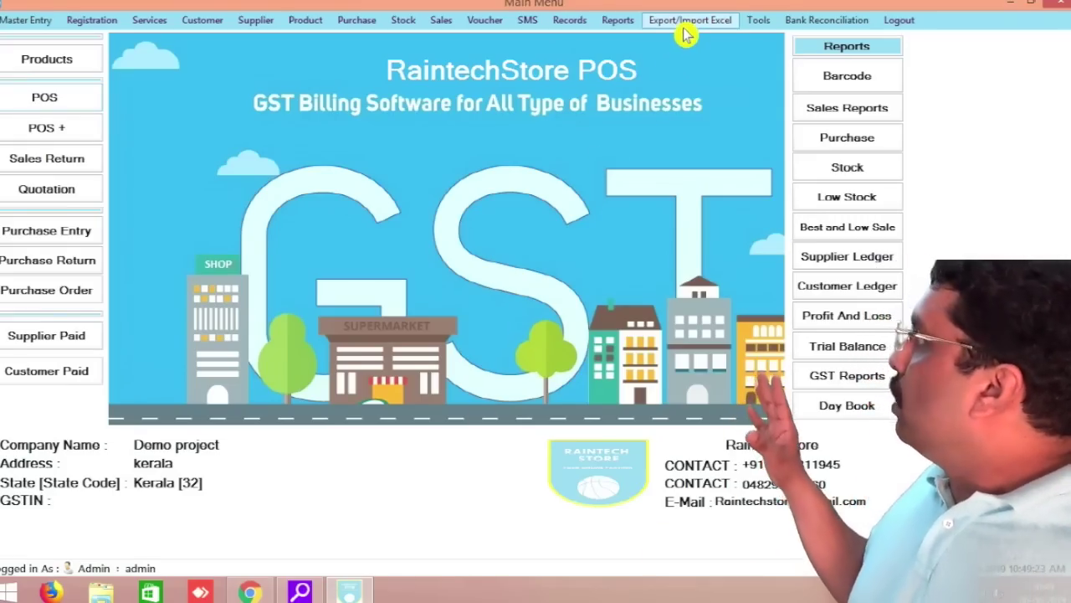
pyautogui.click(859, 177)
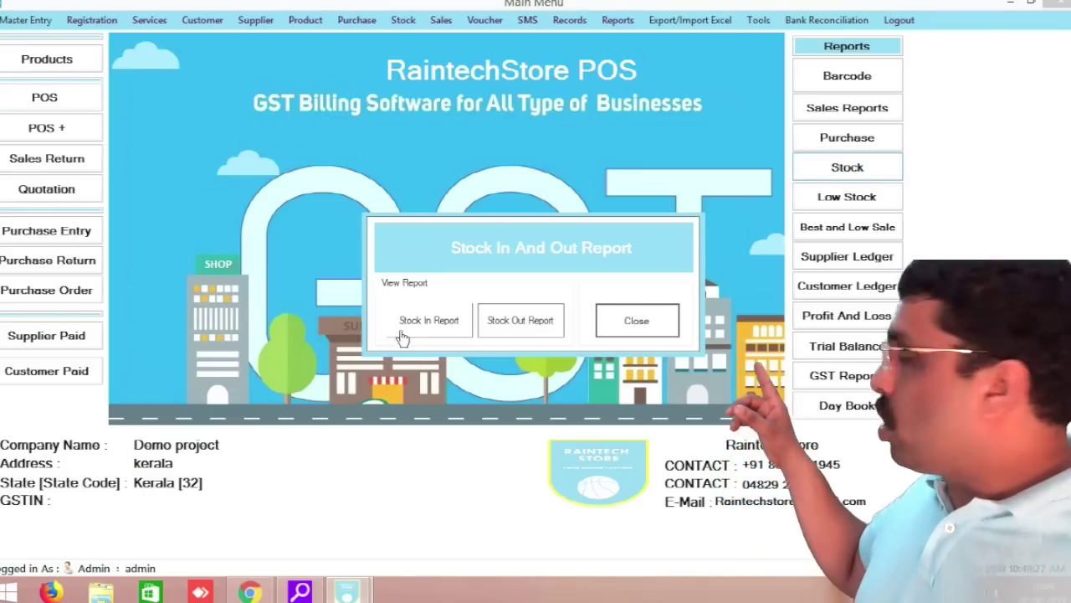
pyautogui.click(430, 319)
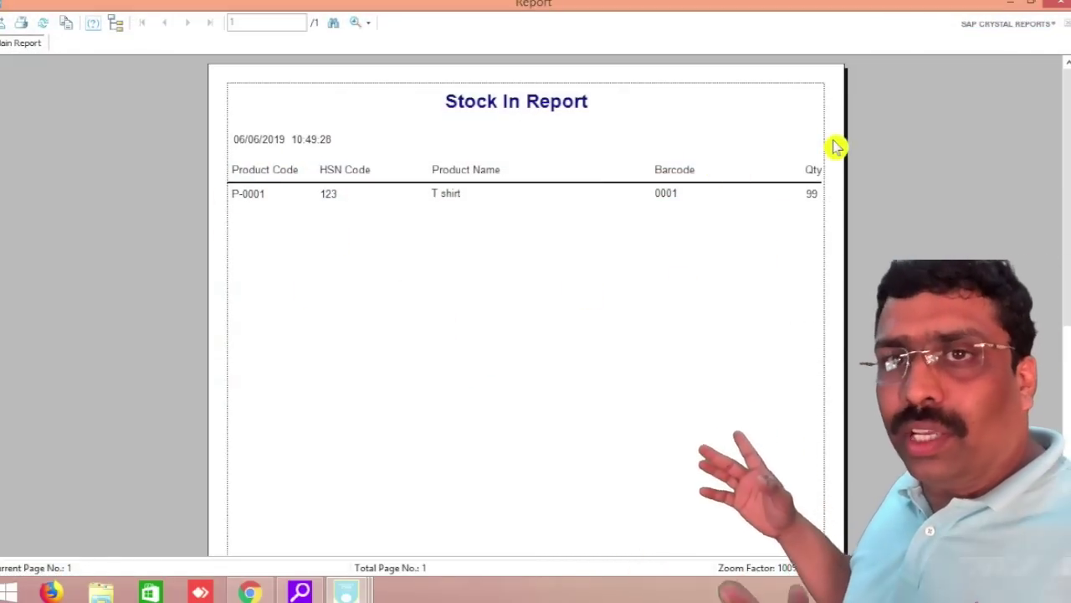
pyautogui.click(1067, 7)
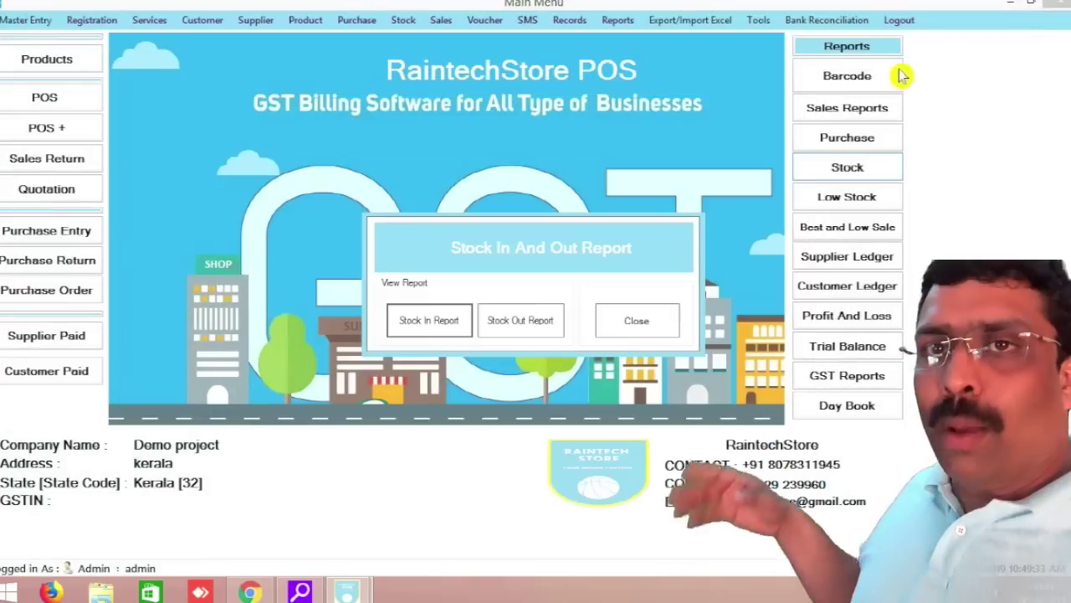
pyautogui.click(659, 327)
# Preview the T shirt's barcode labels in the Barcode 1 and Barcode 2inch 40 formats, and close Barcode Label Printing
pyautogui.click(879, 86)
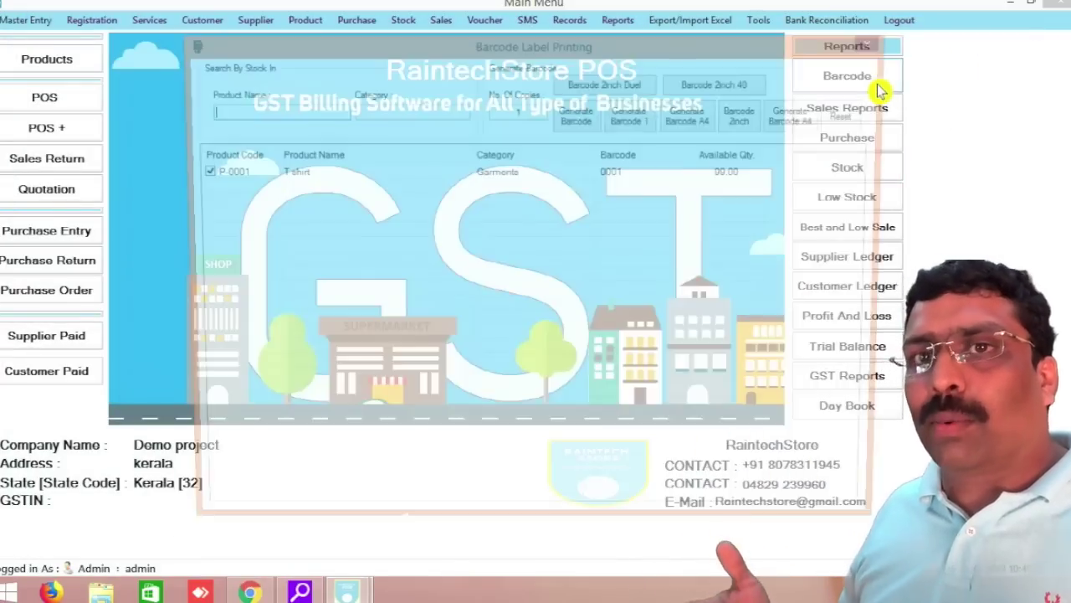
pyautogui.click(634, 116)
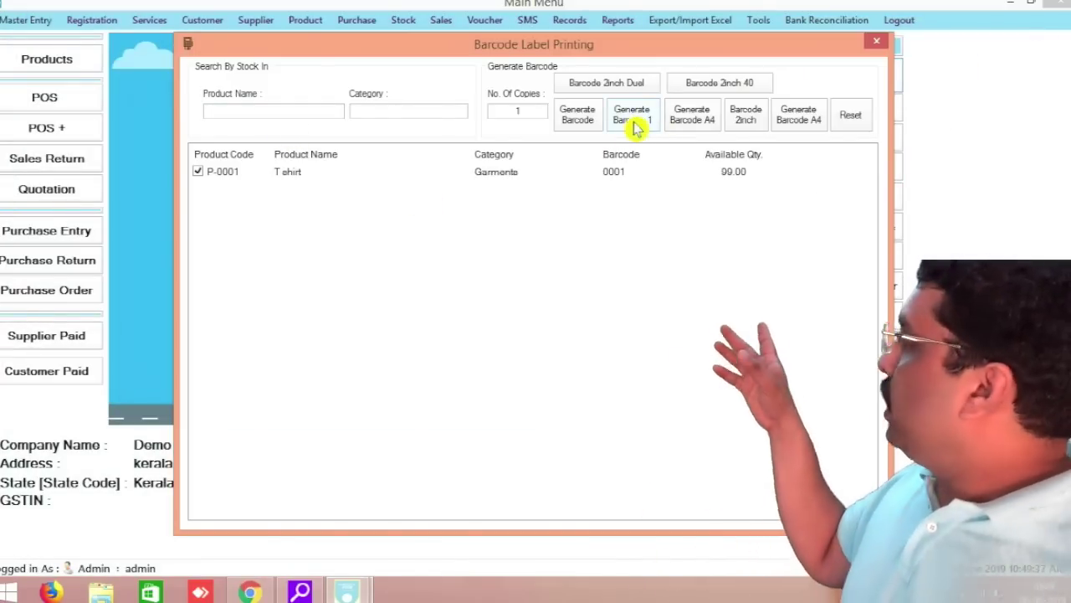
pyautogui.click(1059, 5)
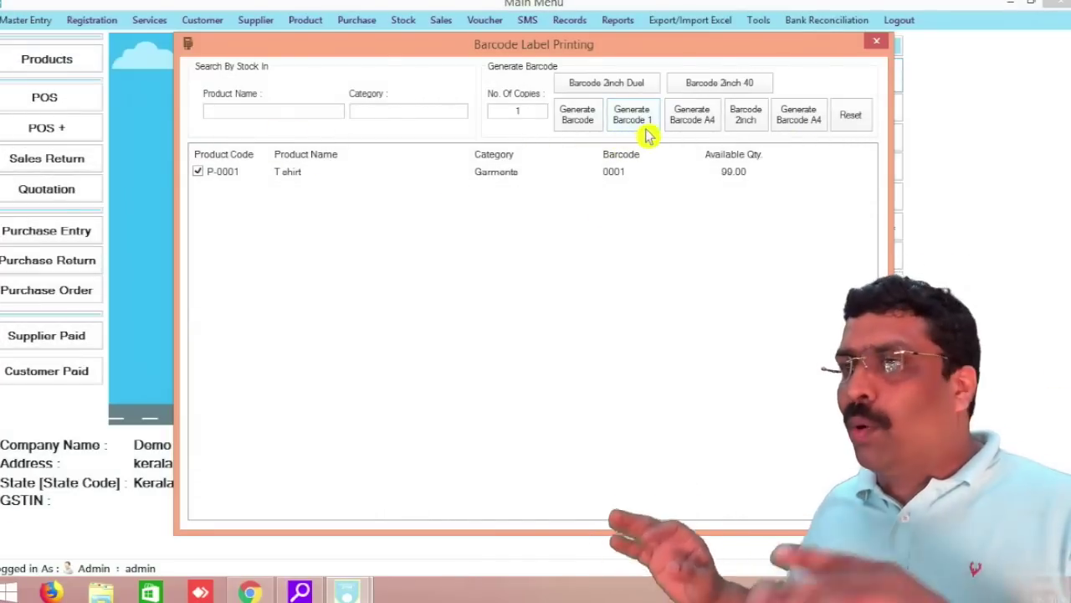
pyautogui.click(722, 84)
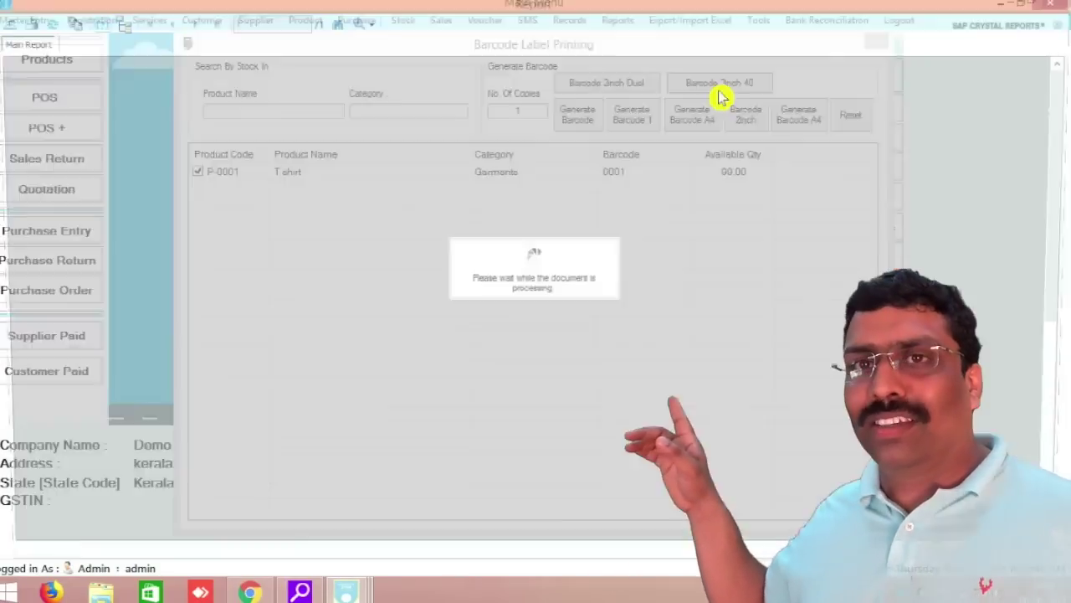
pyautogui.click(1061, 5)
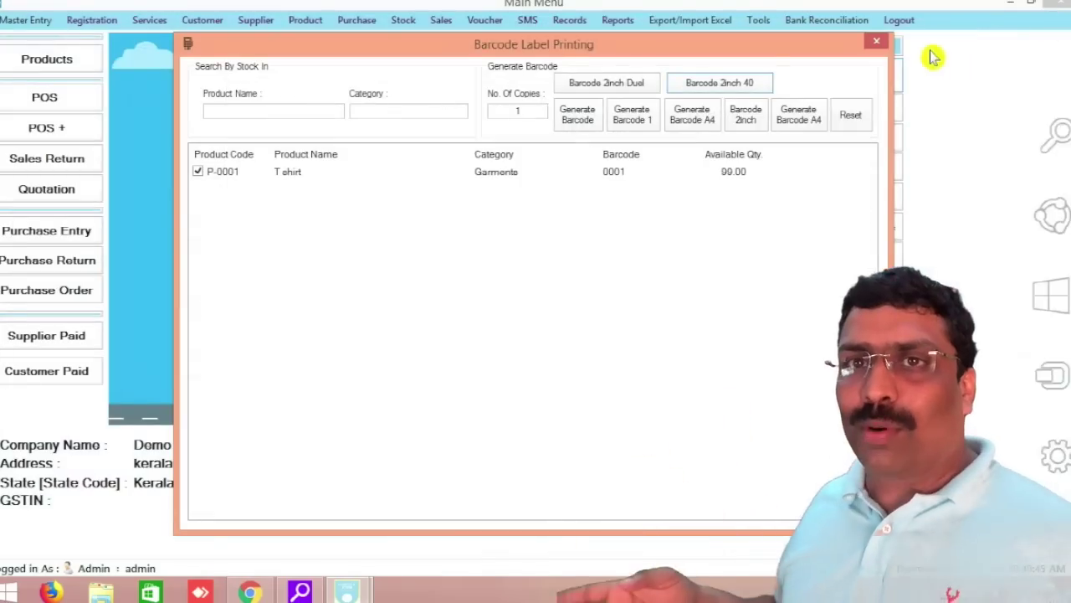
pyautogui.click(885, 45)
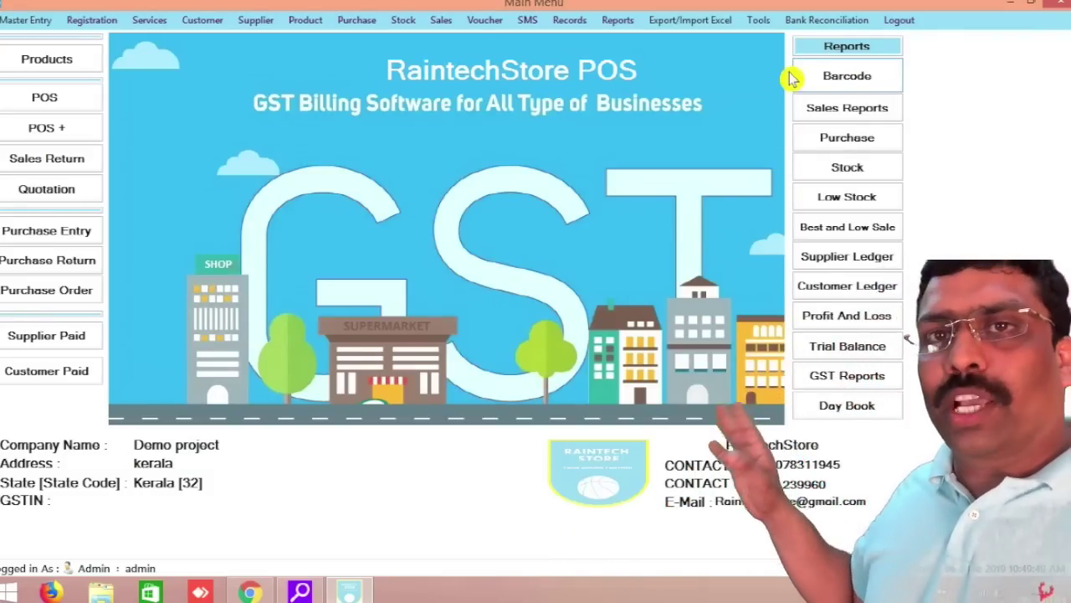
# Import the product list from the Book1 (1) workbook on the Desktop into the Products Export/Import Excel Sheet
pyautogui.click(705, 22)
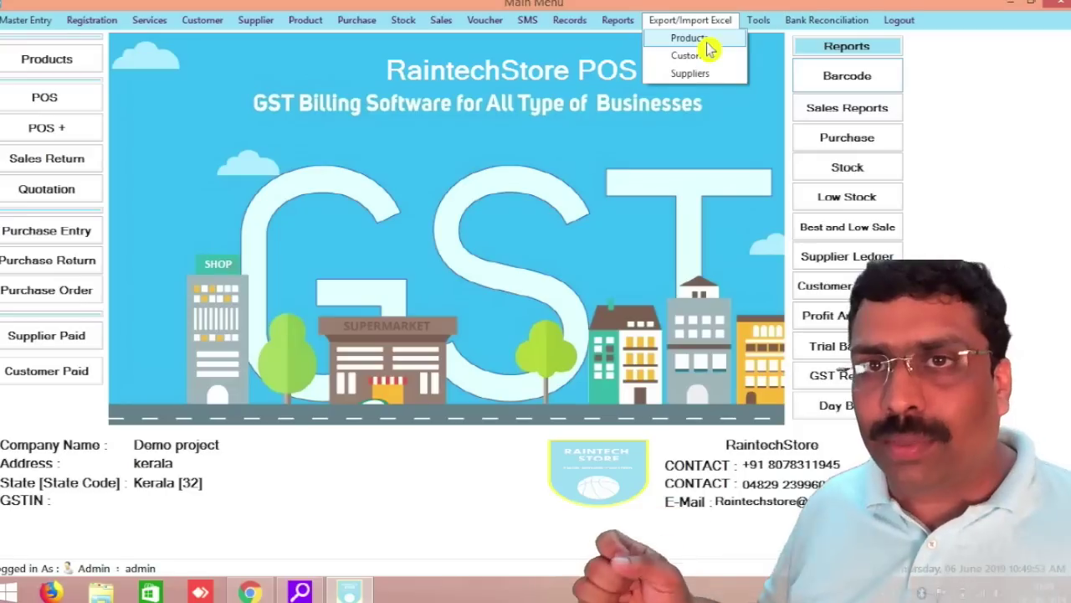
pyautogui.click(706, 43)
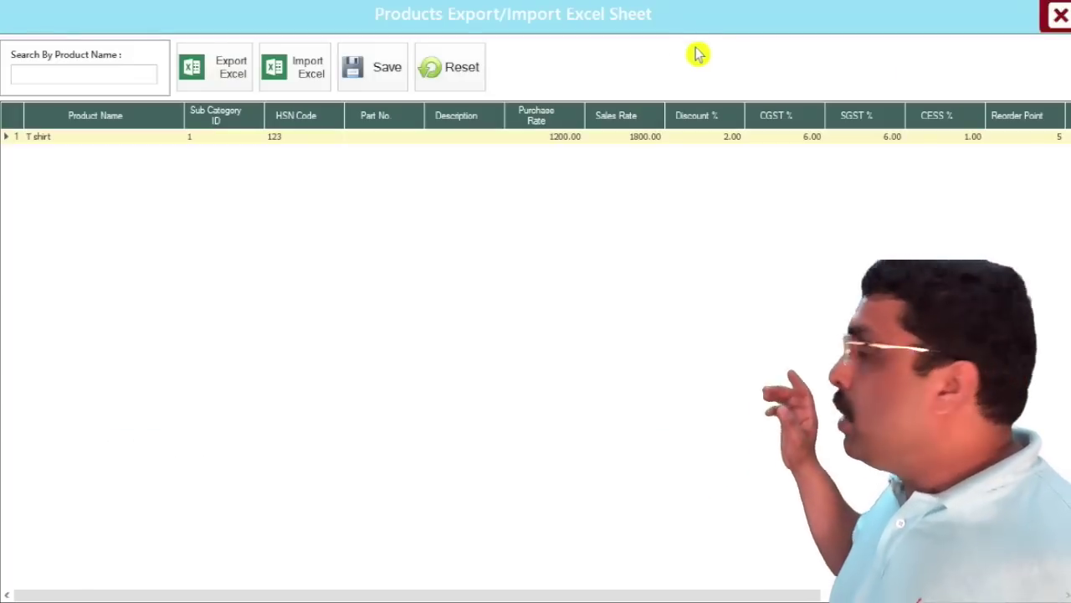
pyautogui.click(311, 79)
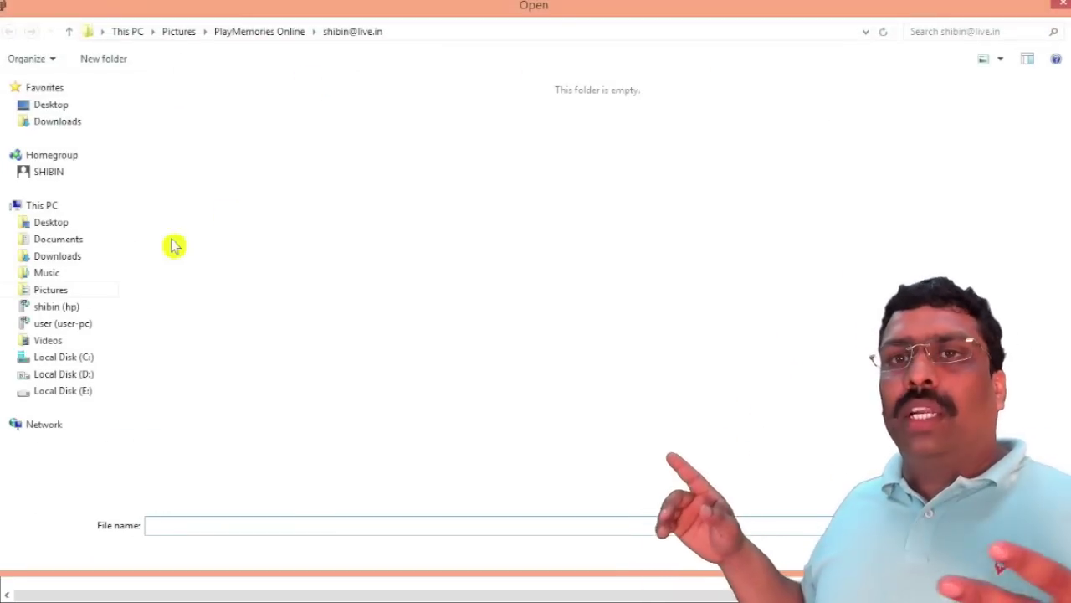
pyautogui.click(55, 104)
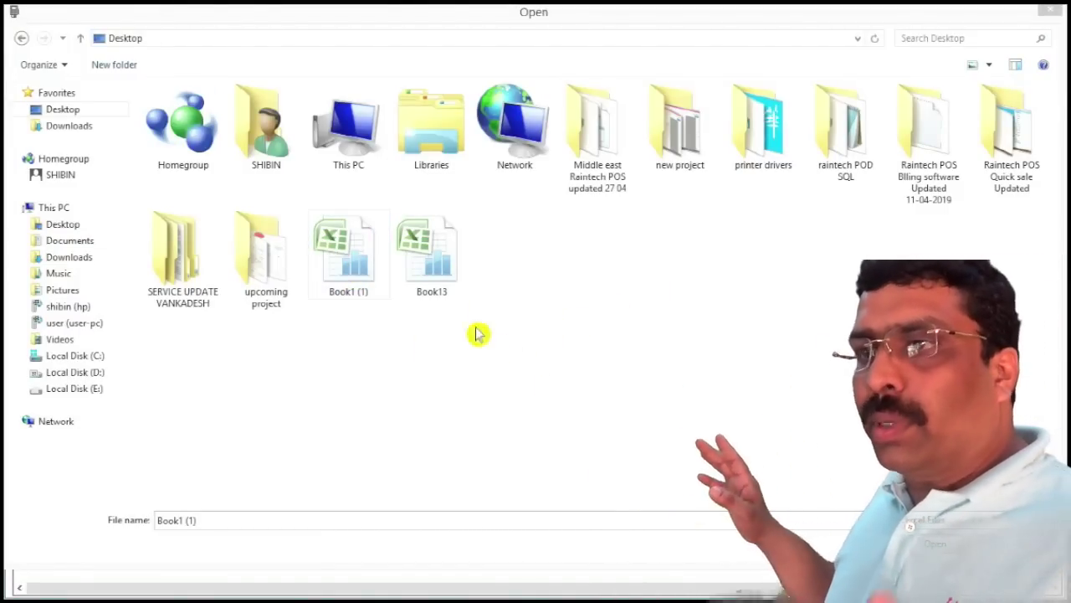
pyautogui.doubleClick(360, 260)
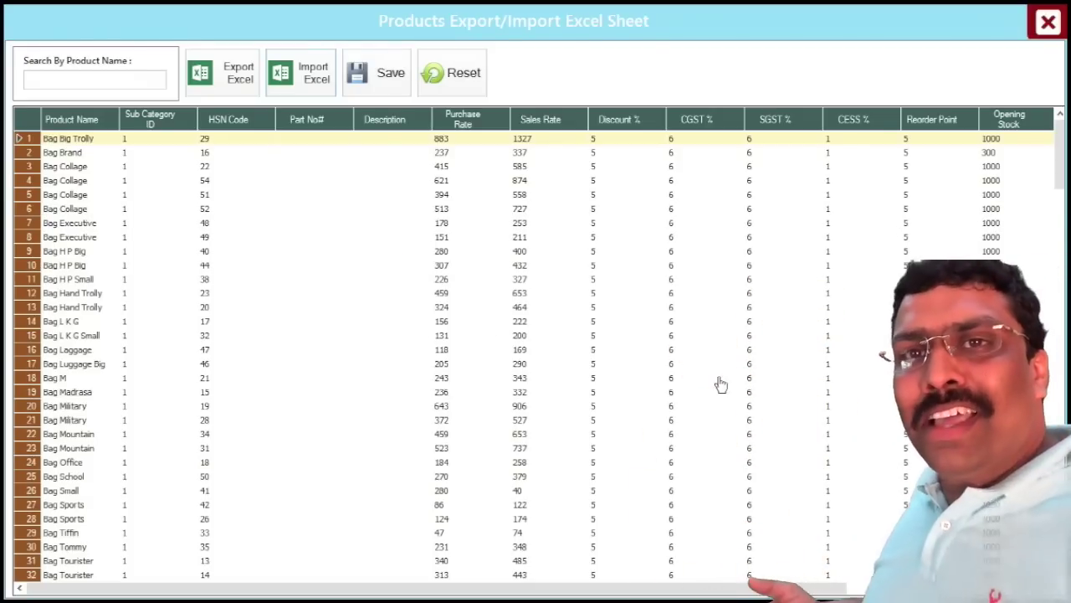
# Look through the imported rows to the end, save them, and close the Products Export/Import Excel Sheet
pyautogui.scroll(-1, 1059, 161)
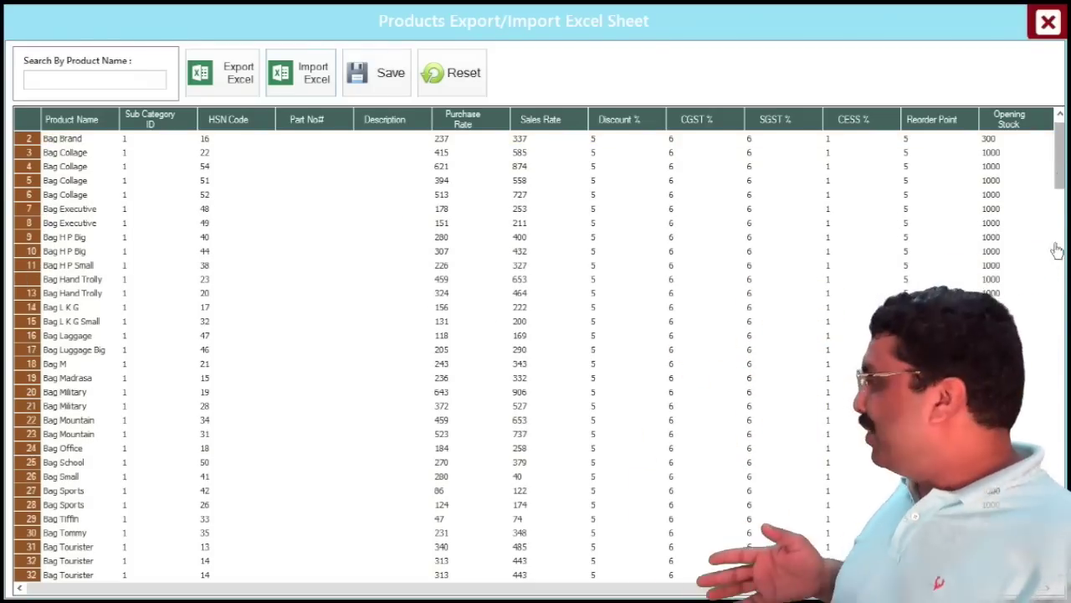
pyautogui.click(1056, 355)
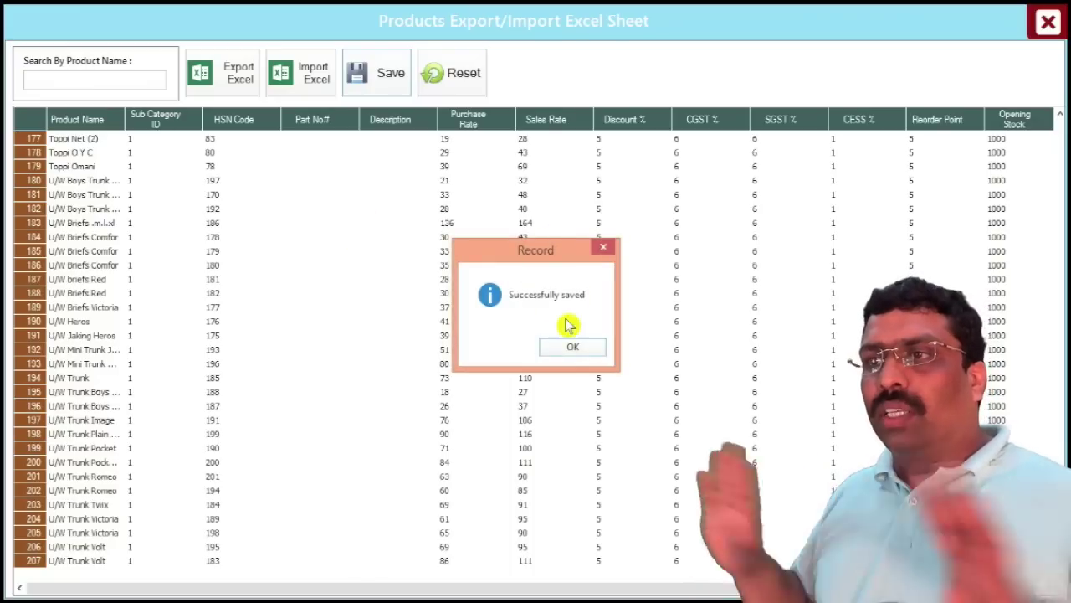
pyautogui.click(571, 349)
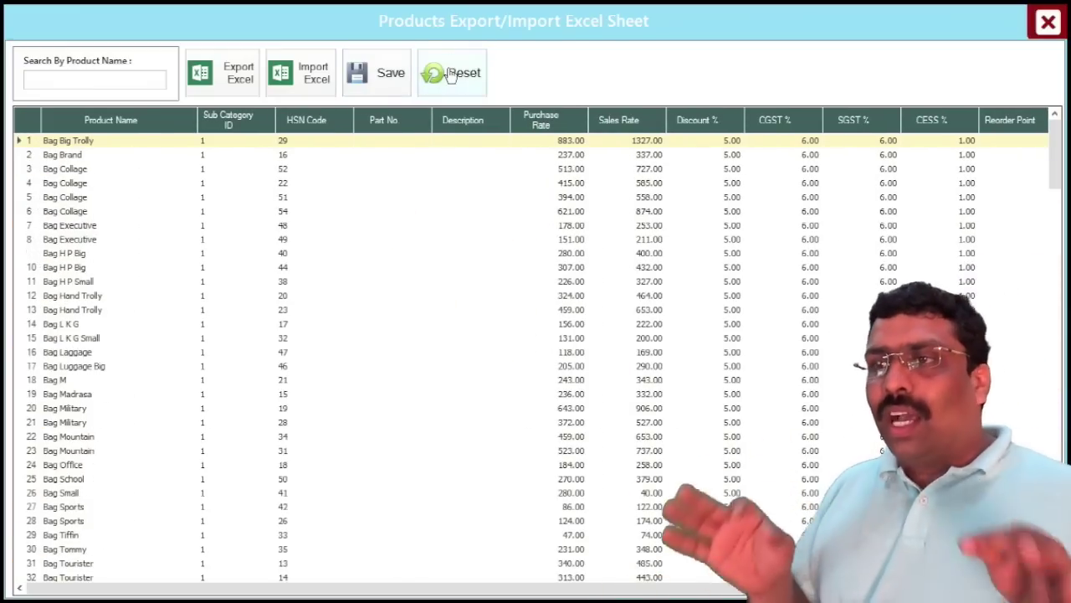
pyautogui.click(1047, 23)
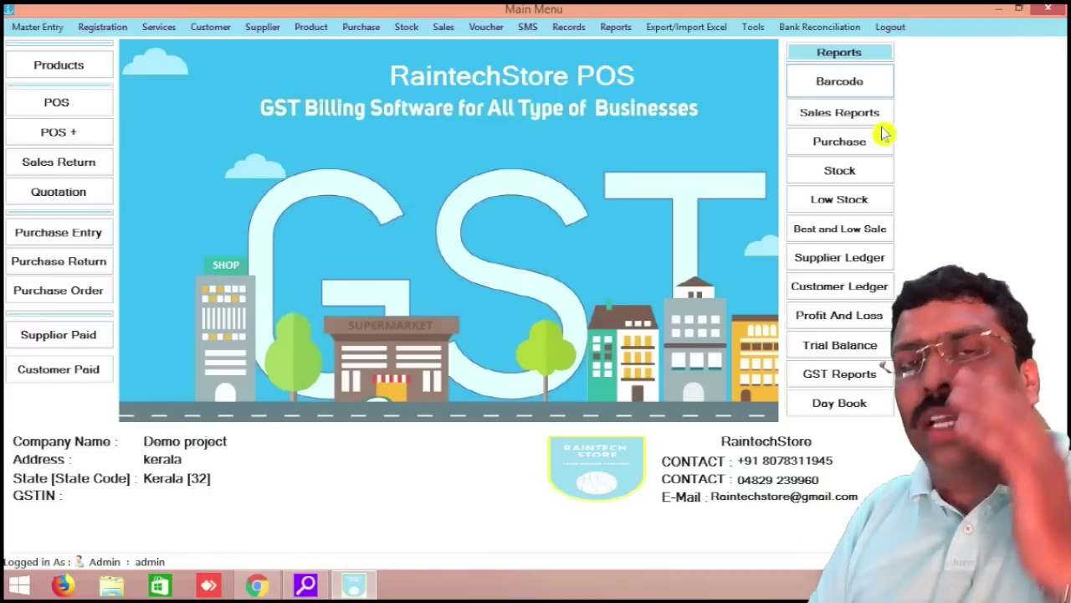
# View the Stock In Report and look over the products, barcodes and quantities on its first page
pyautogui.click(841, 174)
pyautogui.click(441, 316)
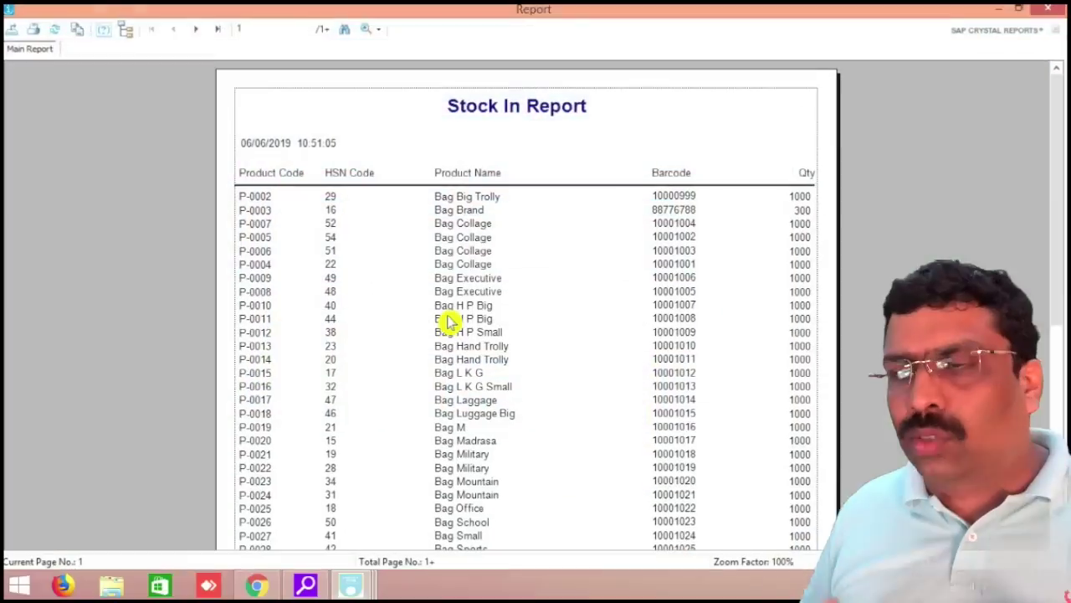
pyautogui.scroll(-4, 442, 316)
pyautogui.scroll(4, 419, 319)
pyautogui.scroll(-5, 452, 326)
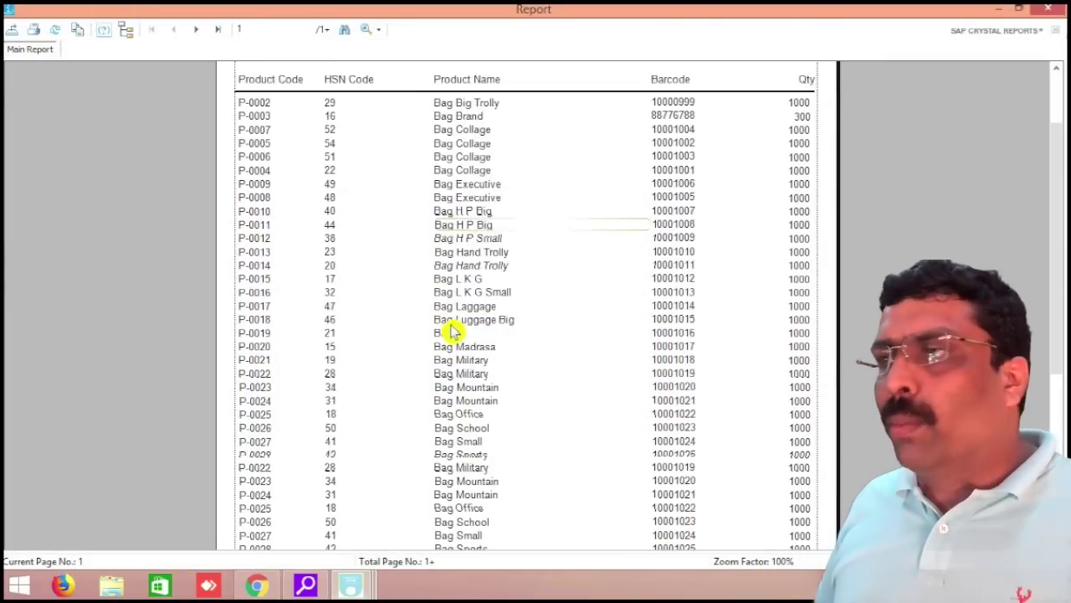
pyautogui.scroll(5, 983, 180)
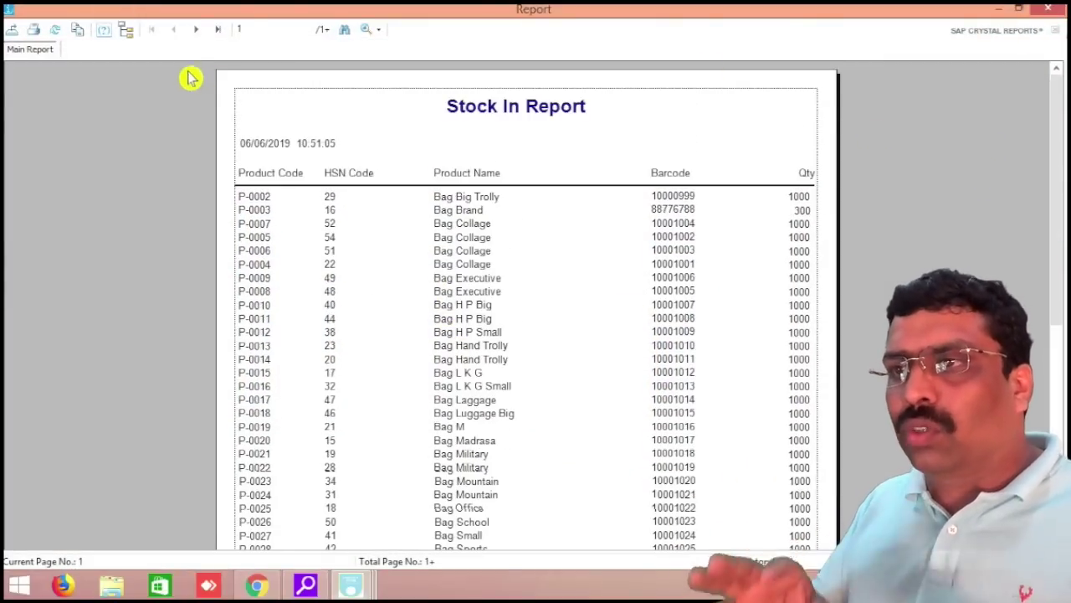
# Page through the Stock In Report to page 4, and close the report and its dialog
pyautogui.click(200, 32)
pyautogui.click(200, 31)
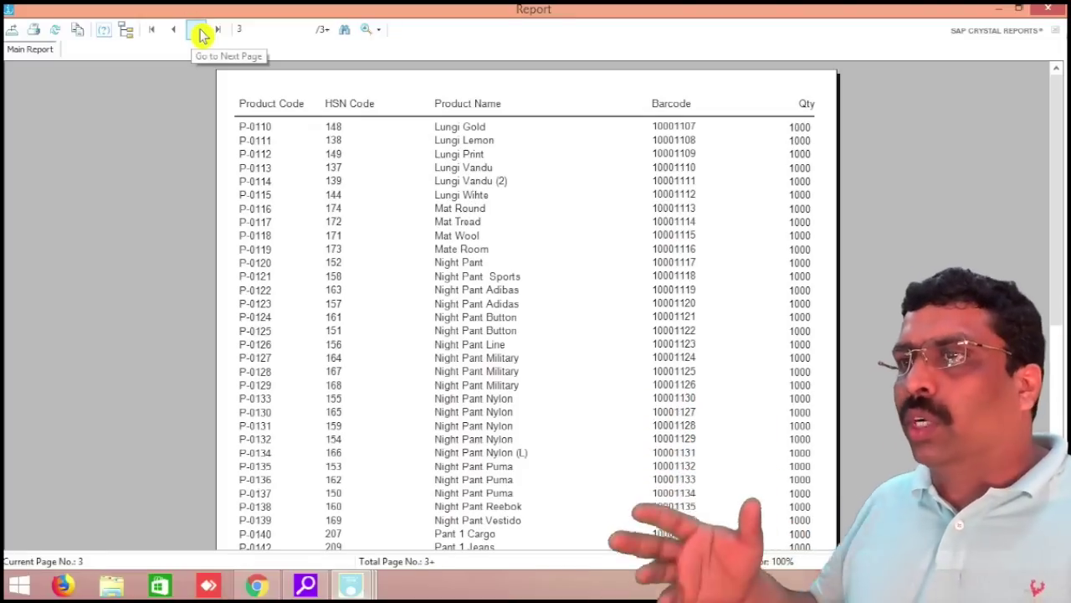
pyautogui.click(200, 32)
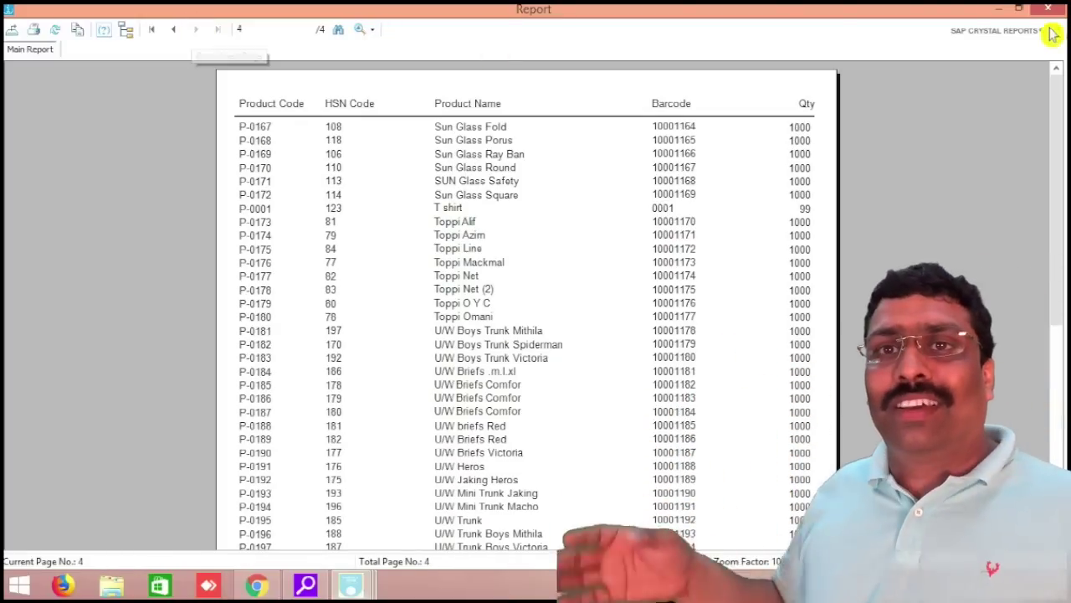
pyautogui.scroll(-5, 661, 385)
pyautogui.scroll(5, 682, 370)
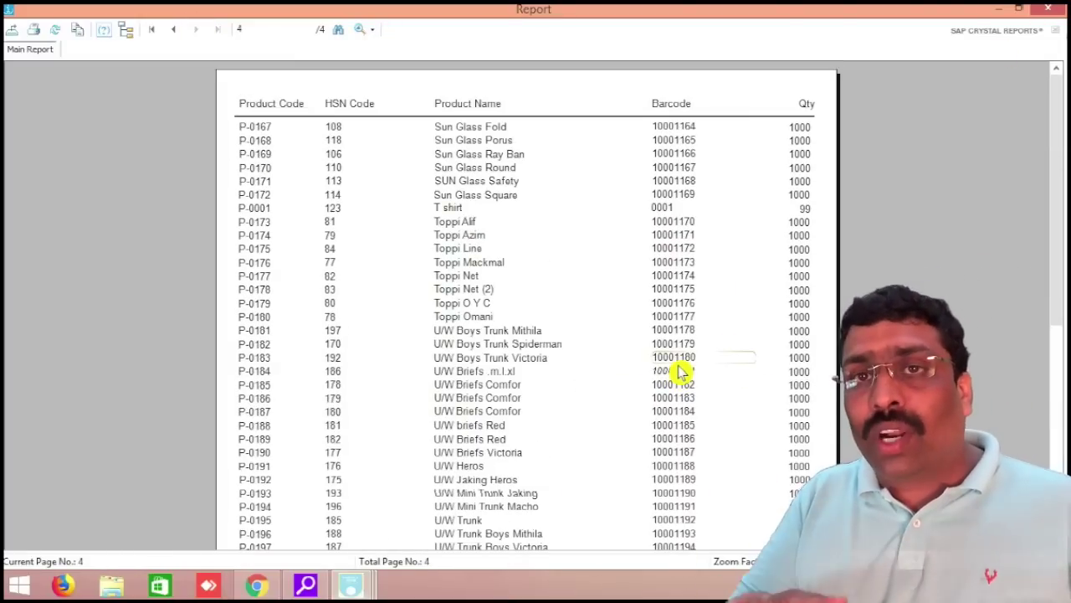
pyautogui.click(1047, 9)
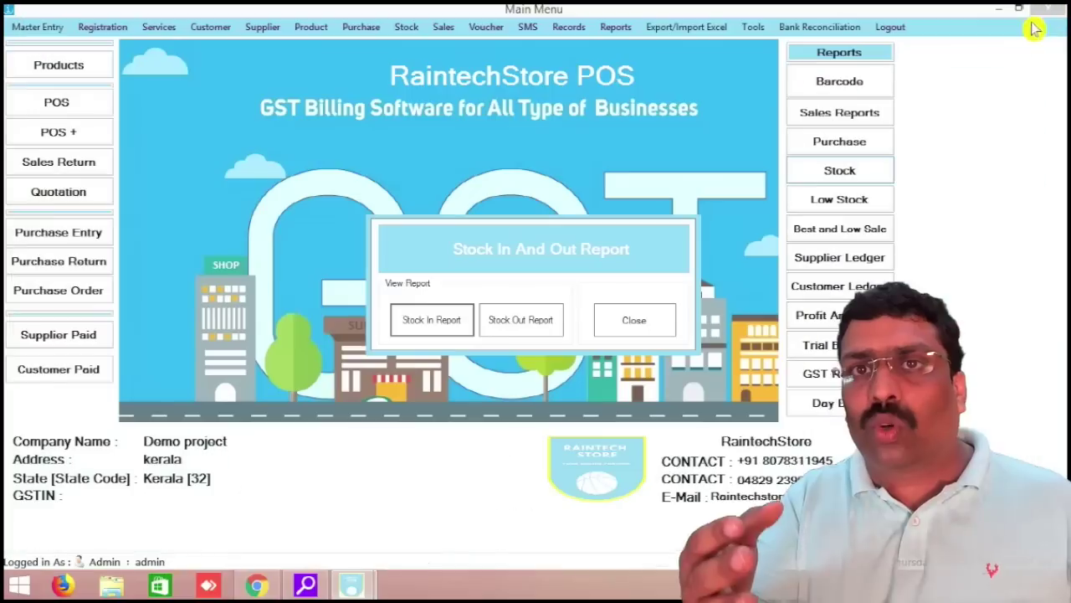
pyautogui.click(665, 318)
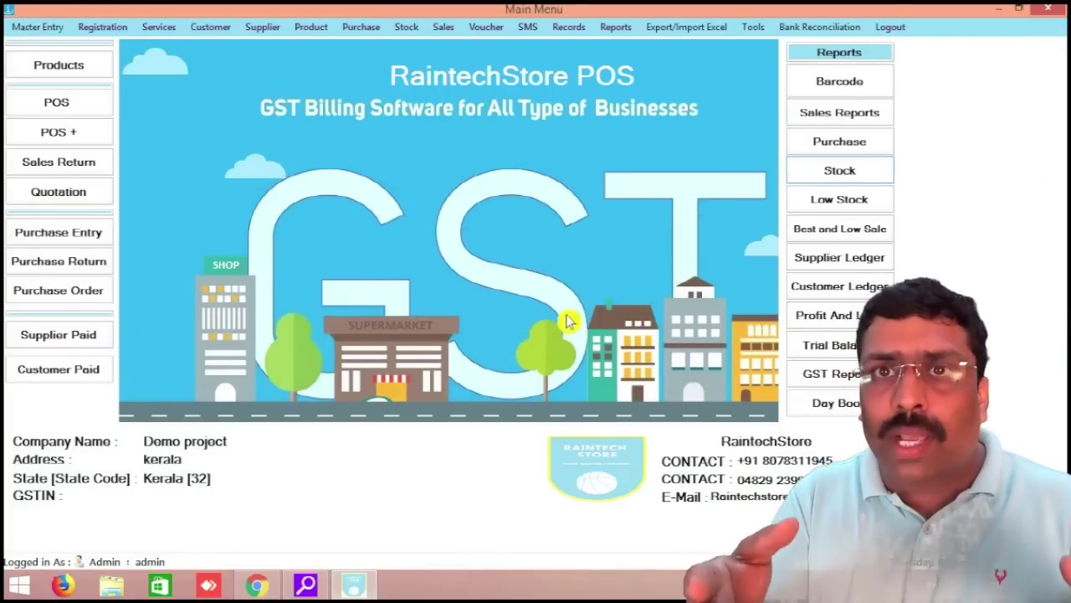
# Open Barcode Label Printing and filter the products by the name "bag L"
pyautogui.click(833, 84)
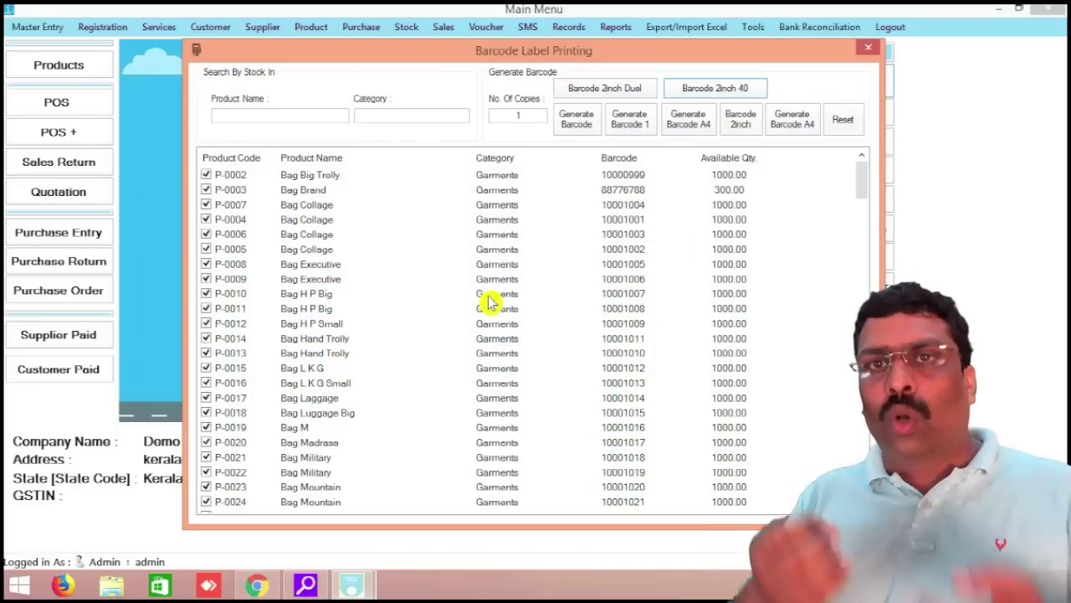
pyautogui.moveTo(857, 200); pyautogui.dragTo(858, 165)
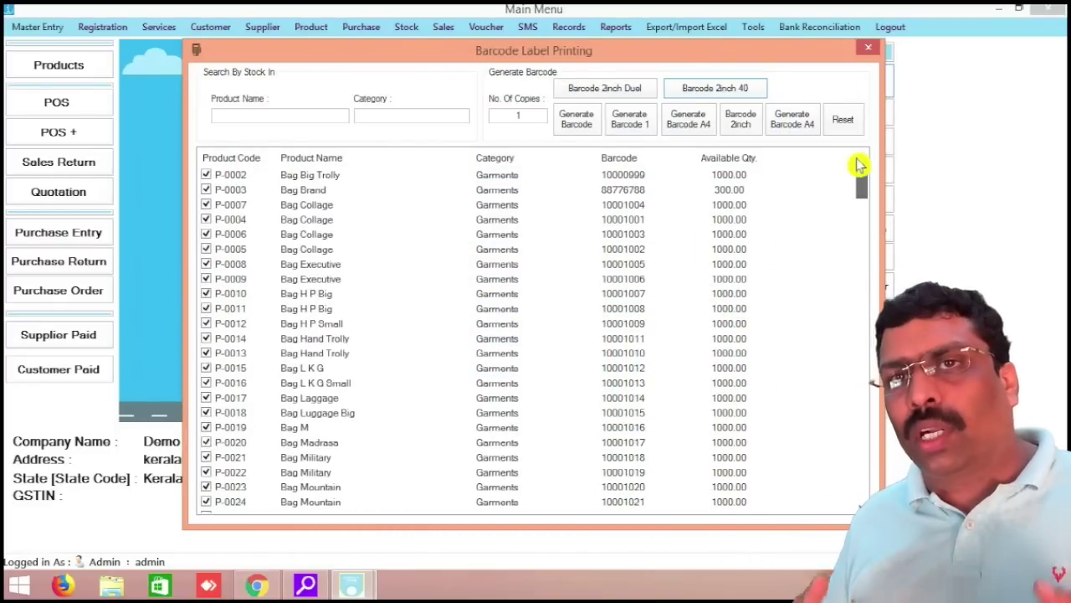
pyautogui.click(267, 114)
pyautogui.write('bag L')
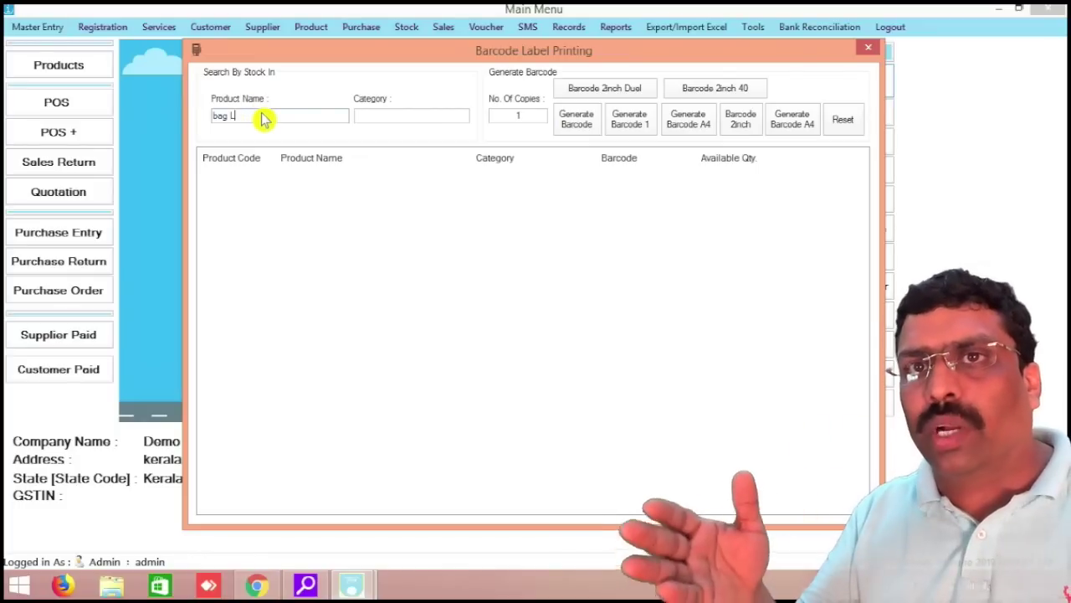
pyautogui.press('BackSpace')
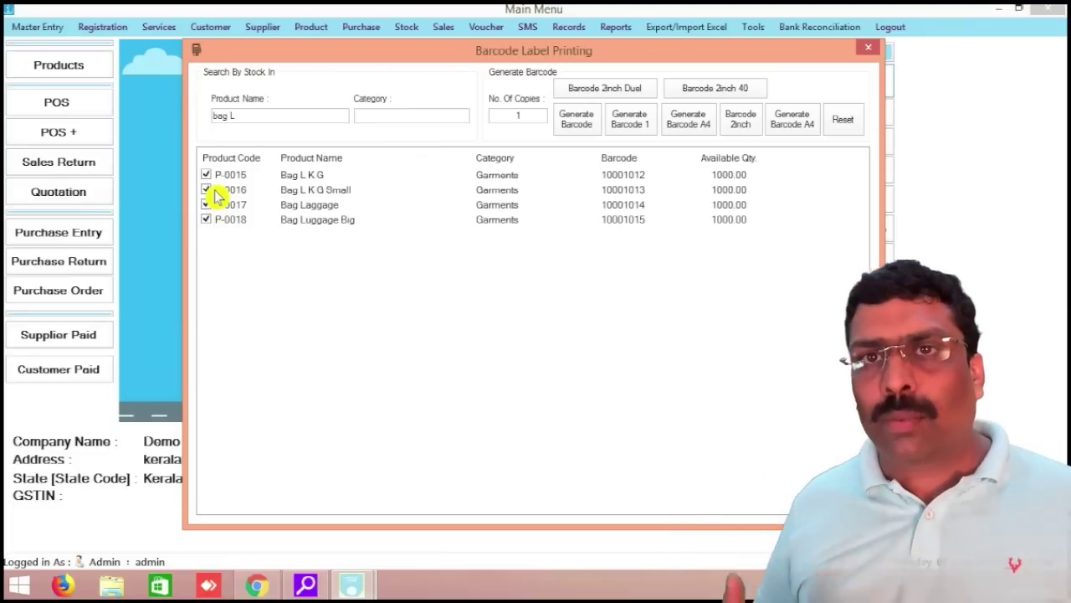
# Exclude Bag Laggage and Bag Luggage Big from the label selection, and include both again
pyautogui.moveTo(240, 222); pyautogui.dragTo(211, 192)
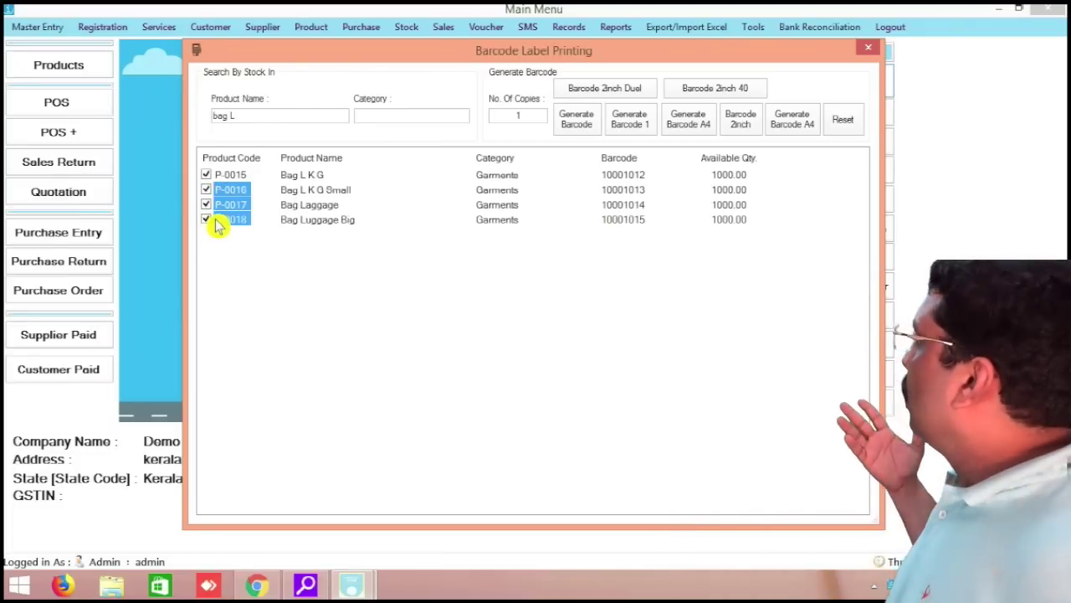
pyautogui.click(213, 207)
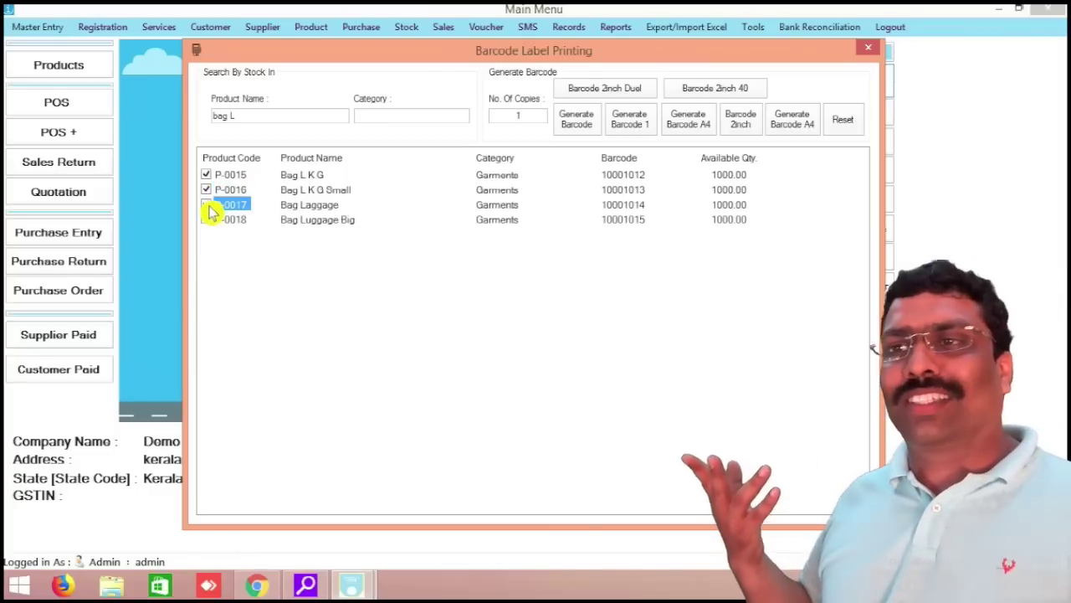
pyautogui.moveTo(255, 243); pyautogui.dragTo(235, 195)
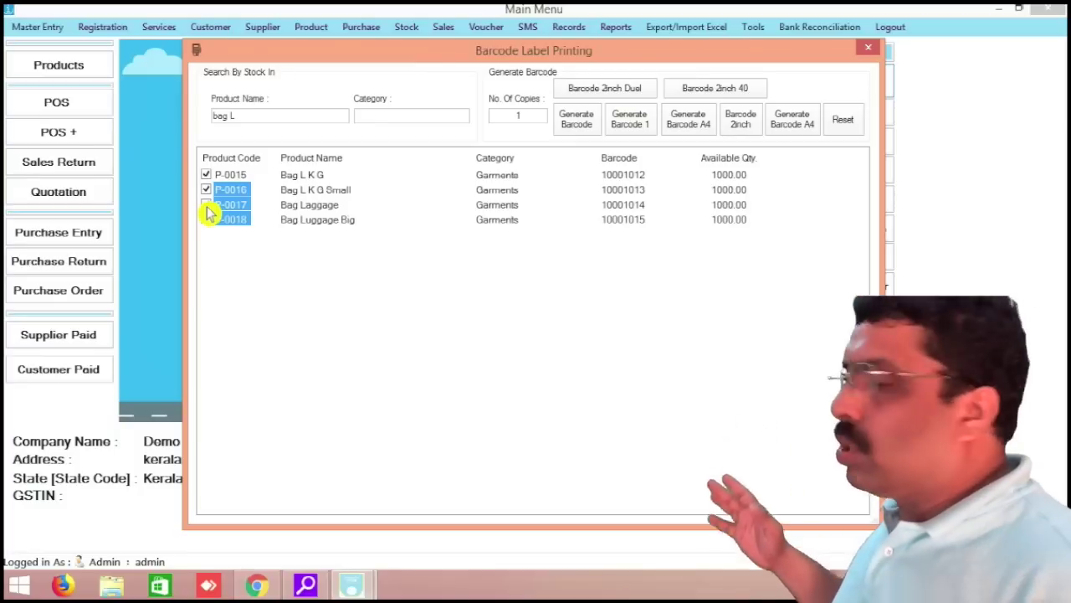
pyautogui.click(216, 206)
pyautogui.click(256, 263)
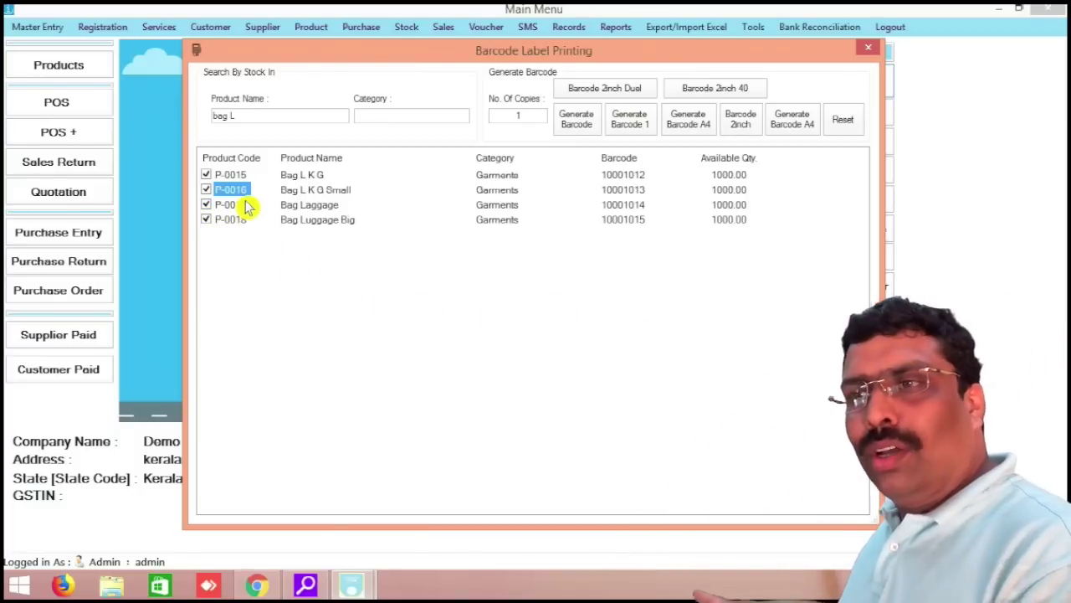
# Preview the selected bags' labels in the Barcode 2inch 40, Barcode 1 and Barcode 2inch Duel formats, and close Barcode Label Printing
pyautogui.click(707, 92)
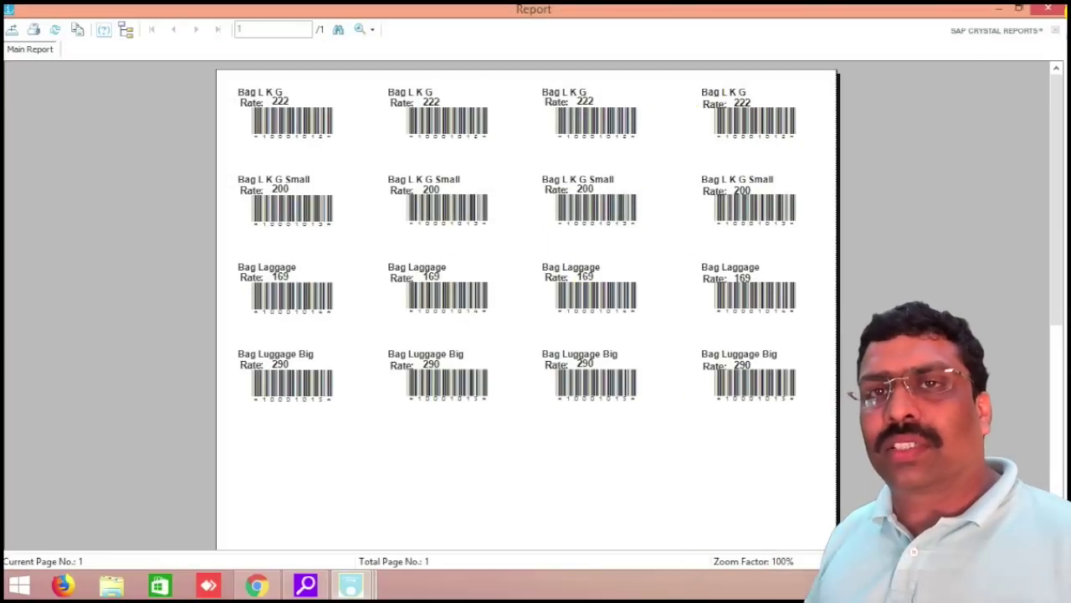
pyautogui.click(1056, 10)
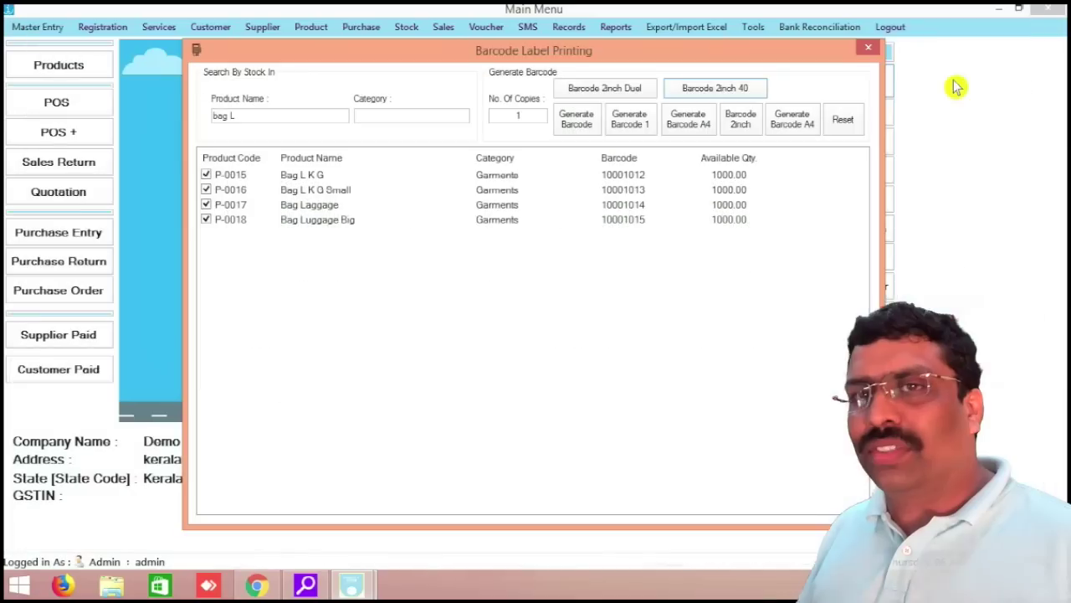
pyautogui.click(629, 119)
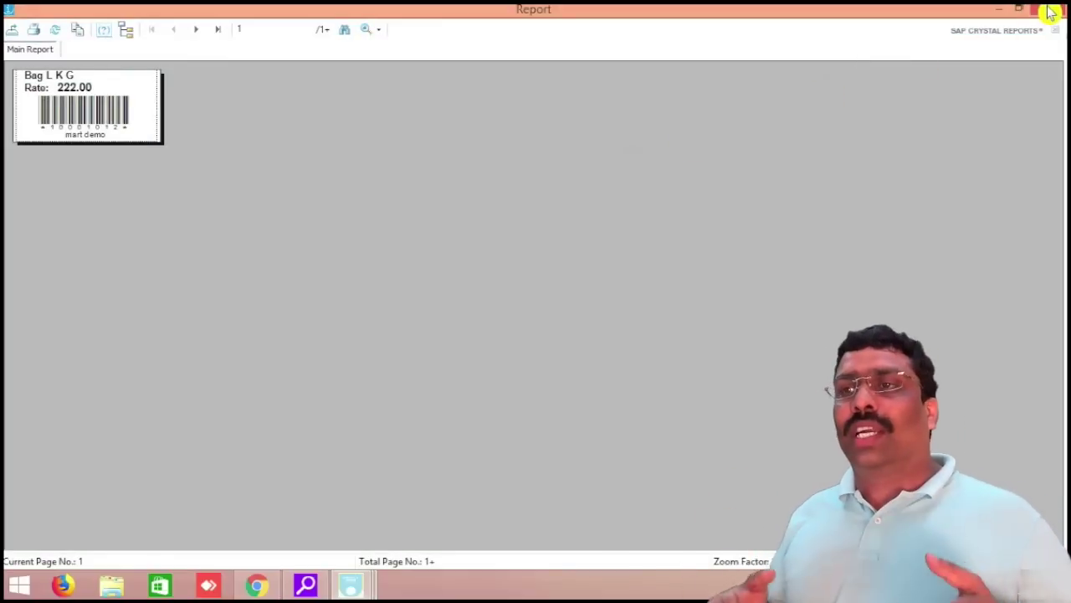
pyautogui.click(1051, 10)
pyautogui.click(592, 89)
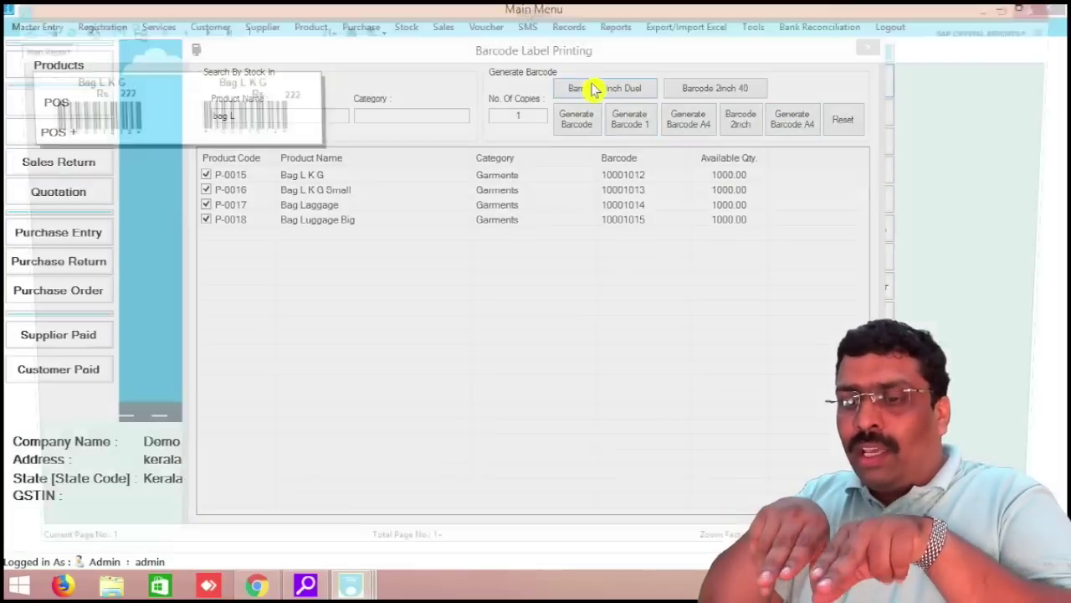
pyautogui.click(1051, 10)
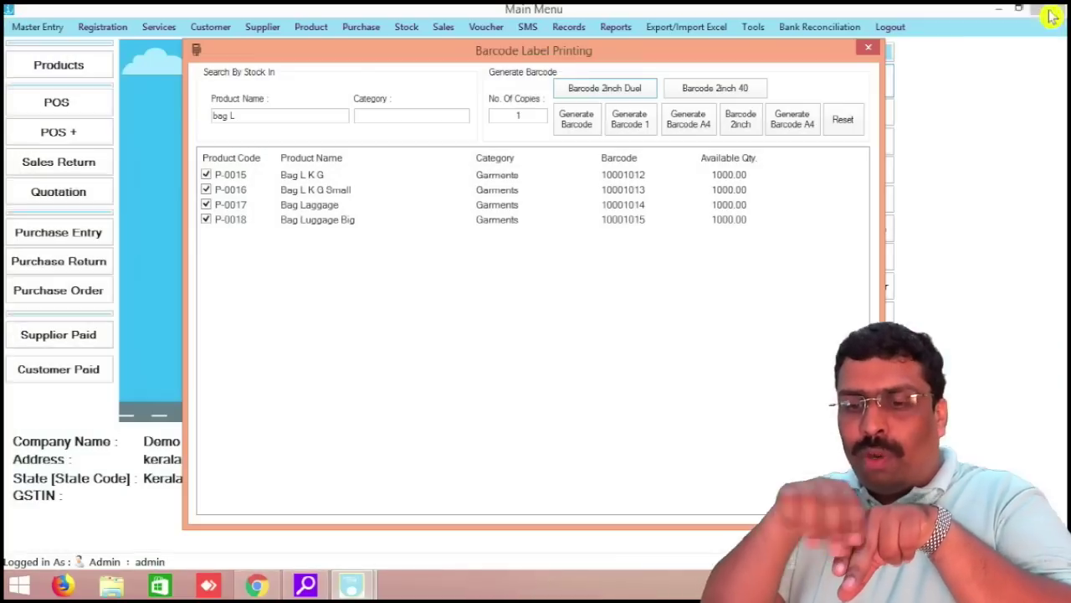
pyautogui.click(867, 51)
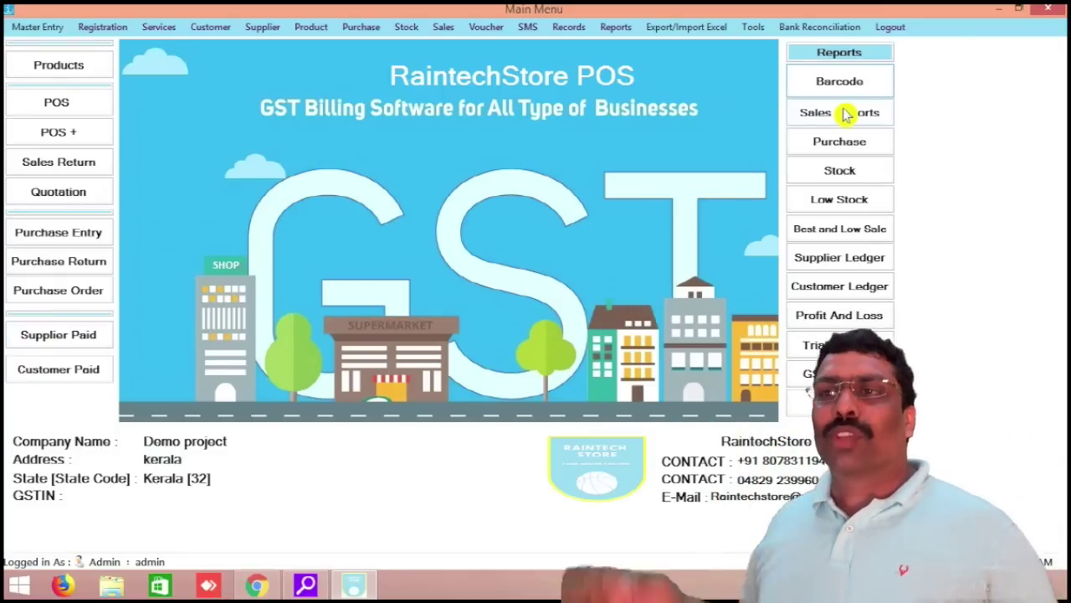
# Open a new POS invoice and add one Cap Dairi to the cart
pyautogui.click(58, 102)
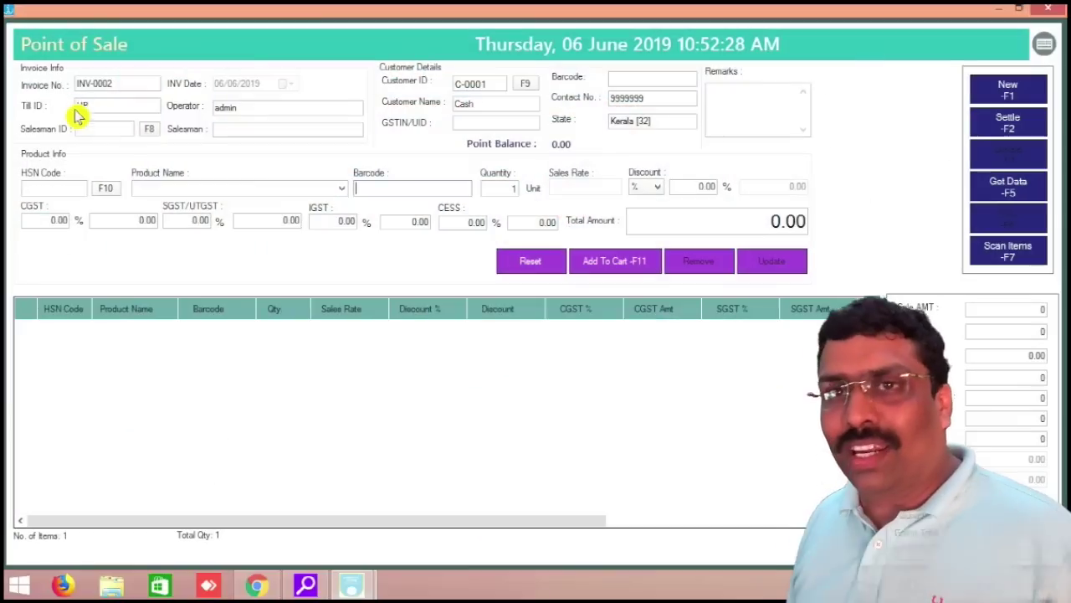
pyautogui.click(342, 188)
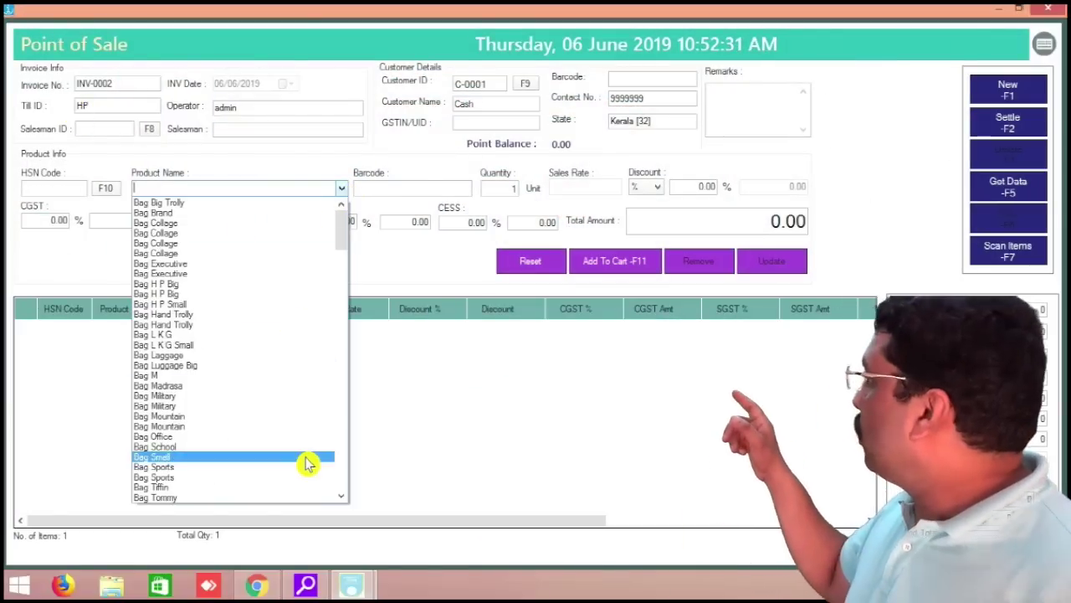
pyautogui.scroll(-5, 306, 456)
pyautogui.scroll(-5, 313, 441)
pyautogui.click(251, 366)
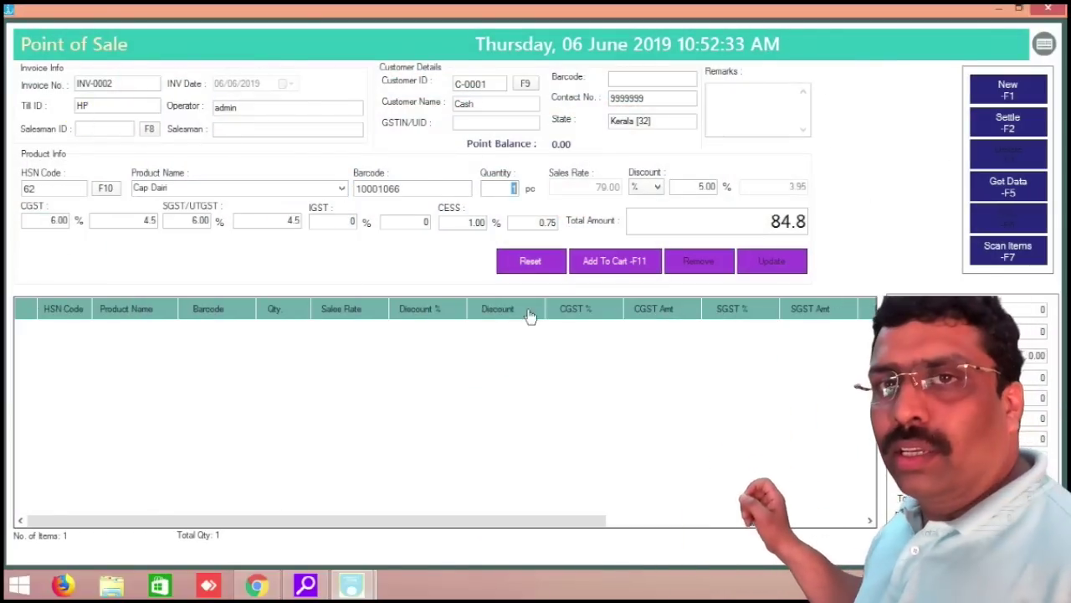
pyautogui.click(617, 262)
# Add one Bag Laggage and one Bag Trolly Big to the invoice cart
pyautogui.click(342, 188)
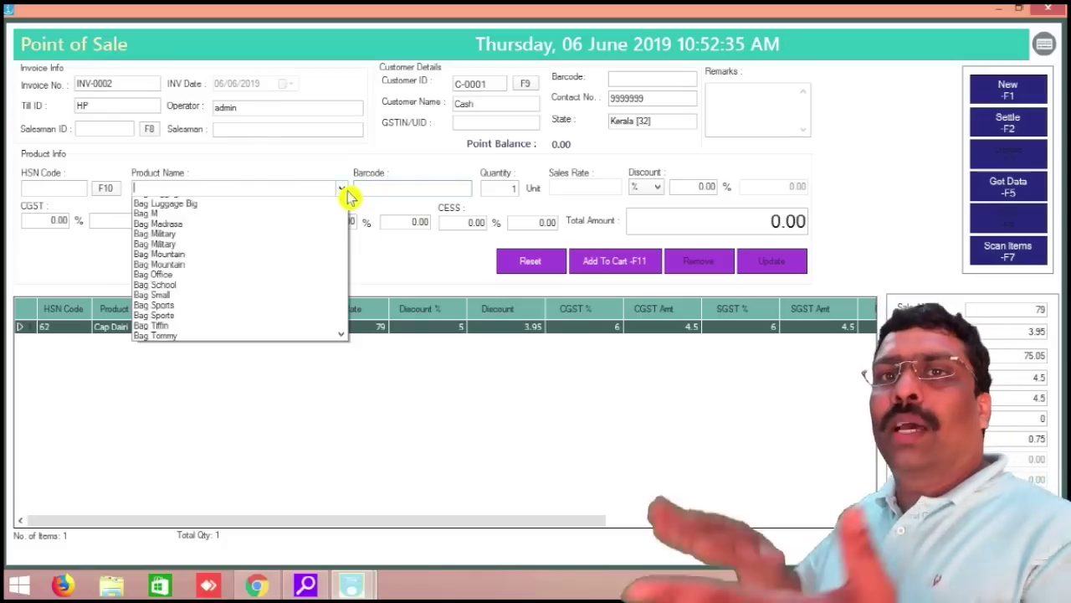
pyautogui.click(293, 358)
pyautogui.click(599, 260)
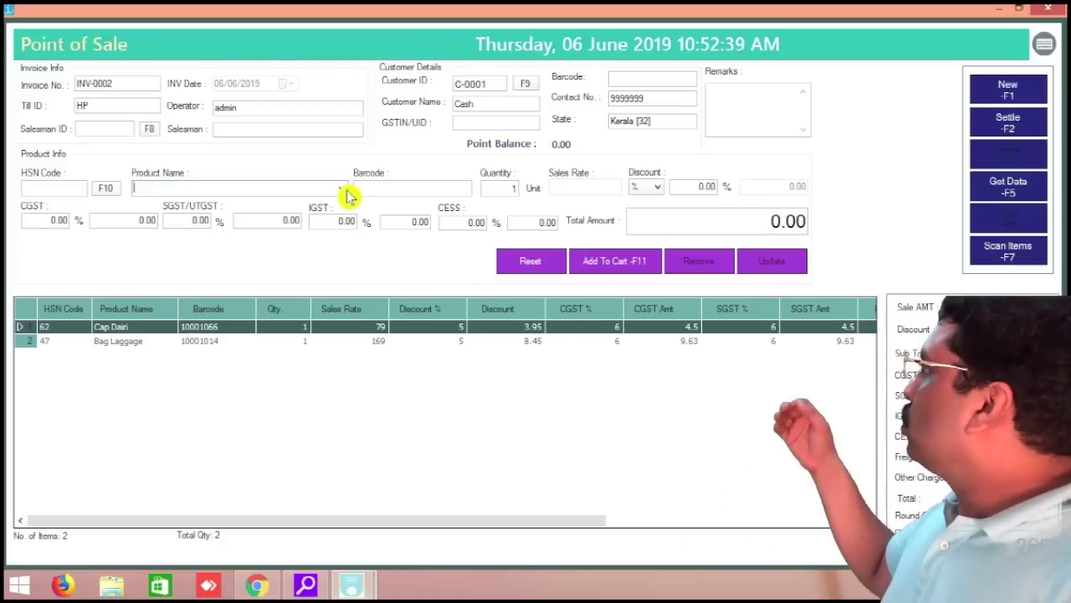
pyautogui.click(341, 189)
pyautogui.scroll(-4, 251, 426)
pyautogui.click(258, 415)
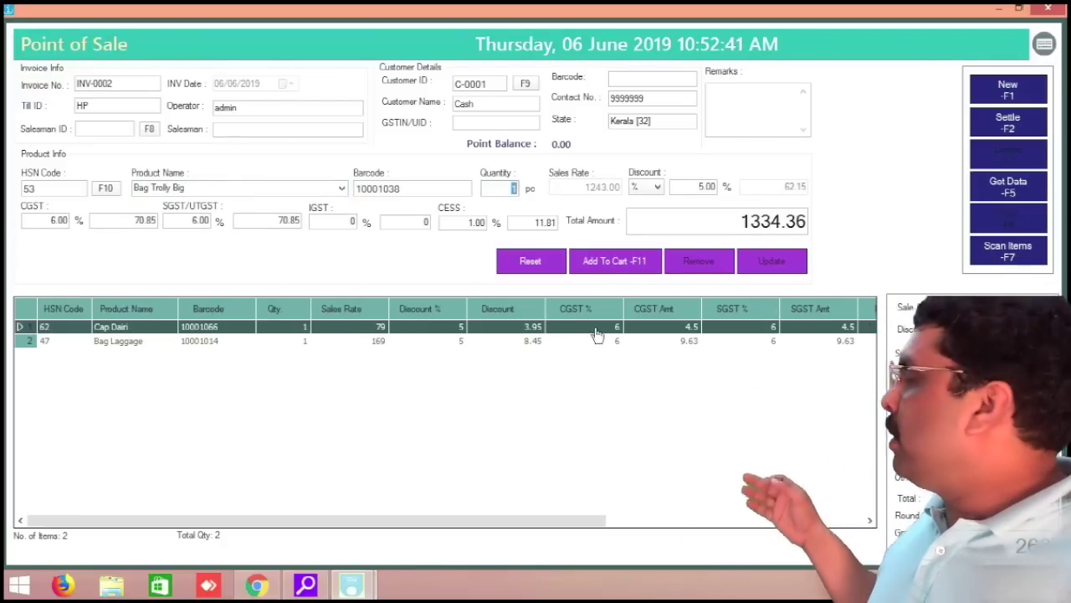
pyautogui.click(615, 263)
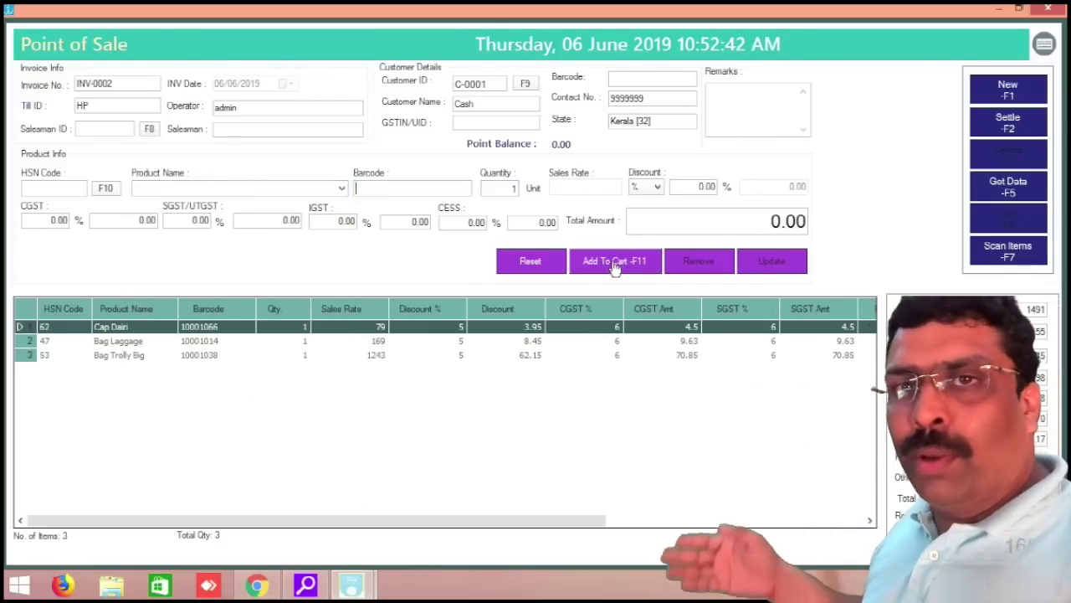
# Add one Belt Cloth and one Cap Jeans to the invoice cart
pyautogui.click(342, 189)
pyautogui.scroll(-6, 239, 482)
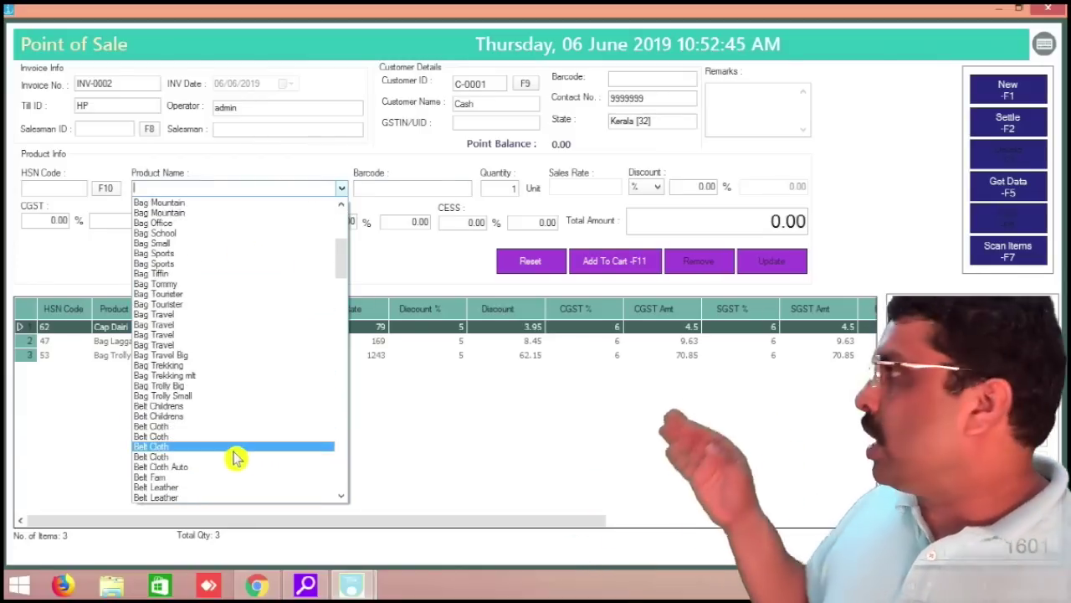
pyautogui.click(234, 456)
pyautogui.click(634, 261)
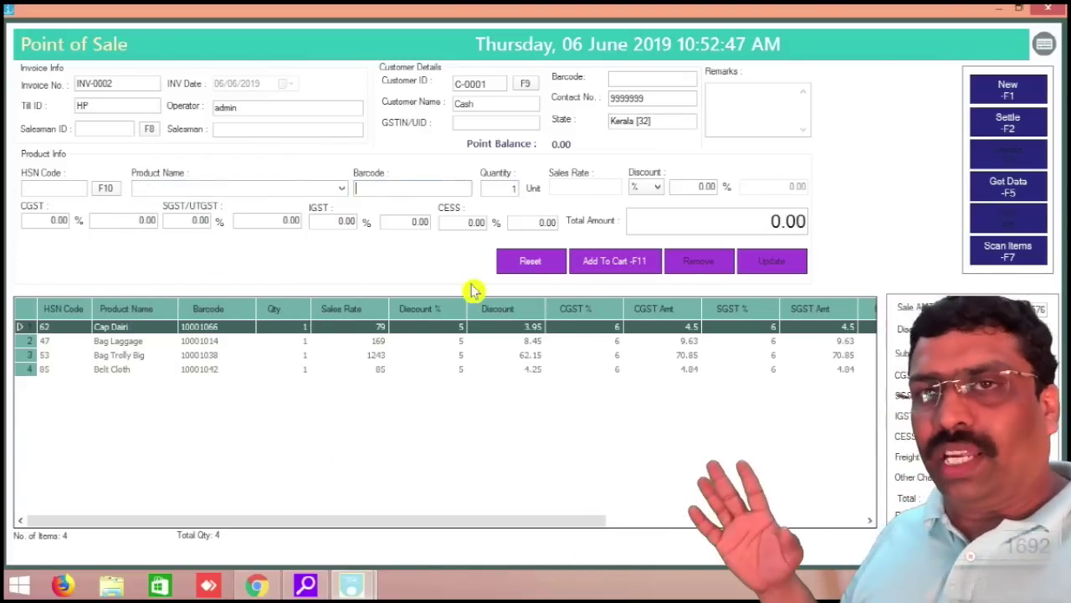
pyautogui.click(344, 189)
pyautogui.scroll(-8, 256, 418)
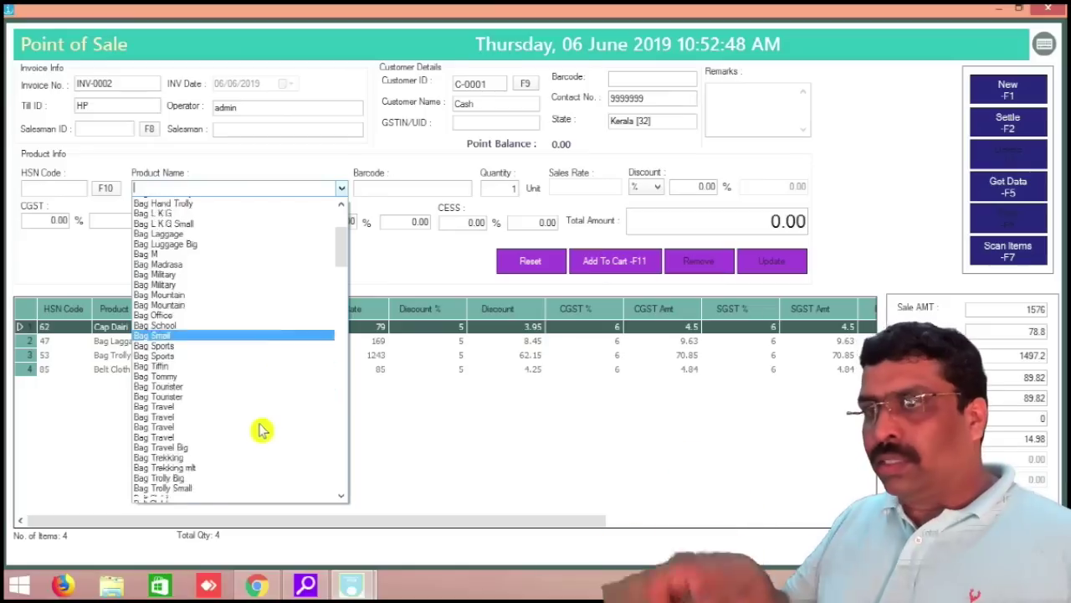
pyautogui.click(218, 440)
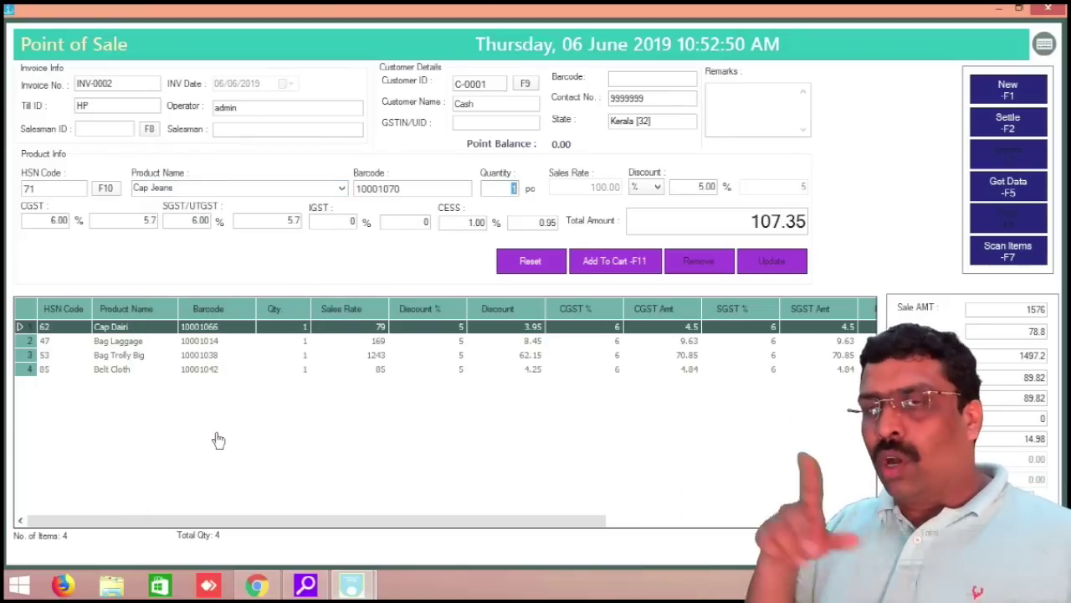
pyautogui.click(626, 262)
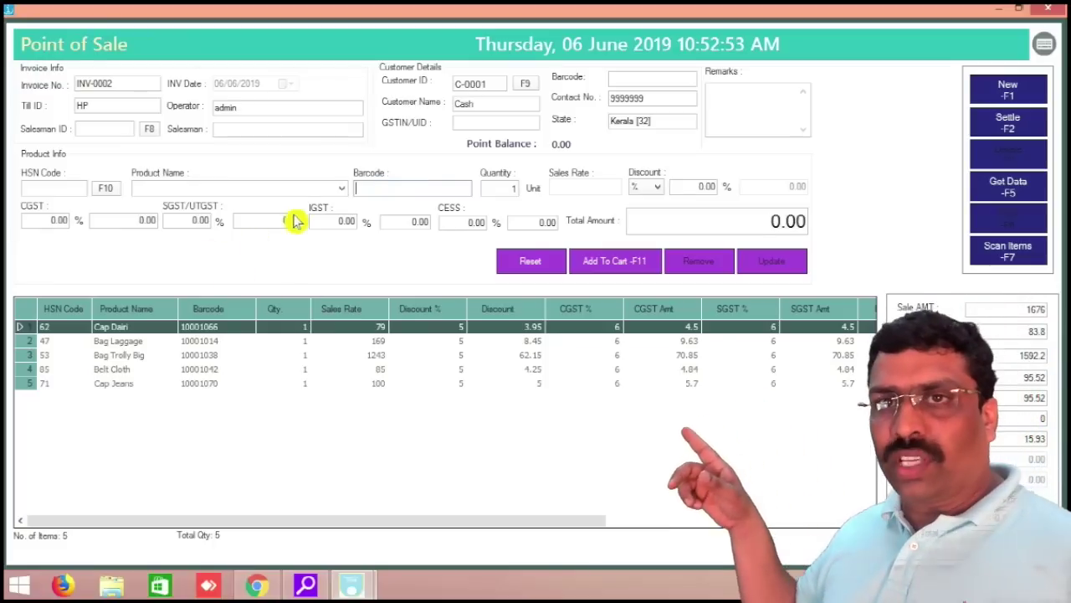
# Add one Belt Childrens to the invoice cart
pyautogui.click(342, 188)
pyautogui.scroll(-3, 251, 402)
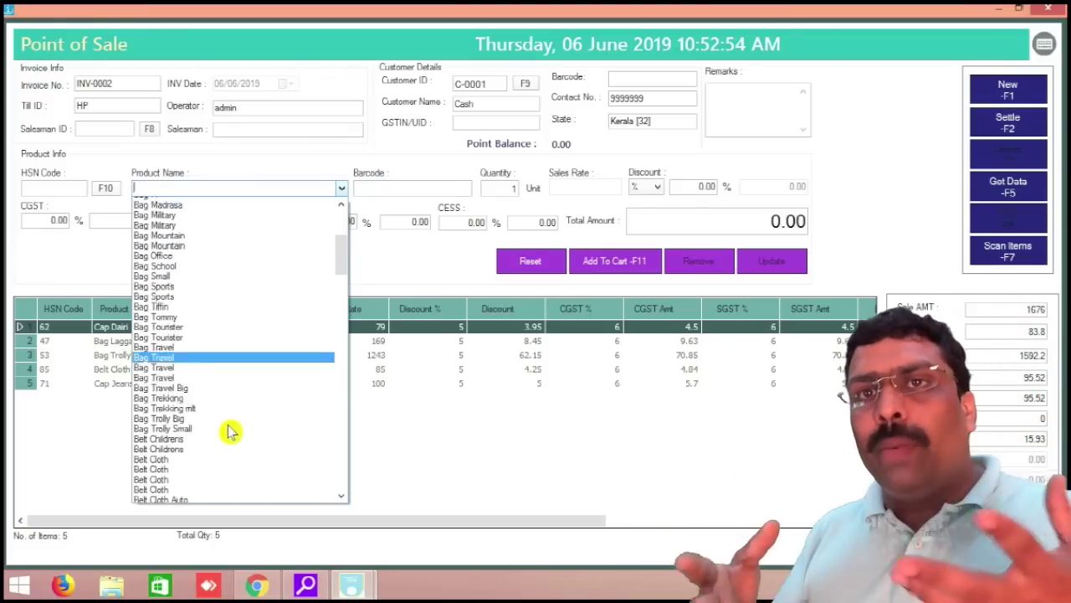
pyautogui.click(227, 430)
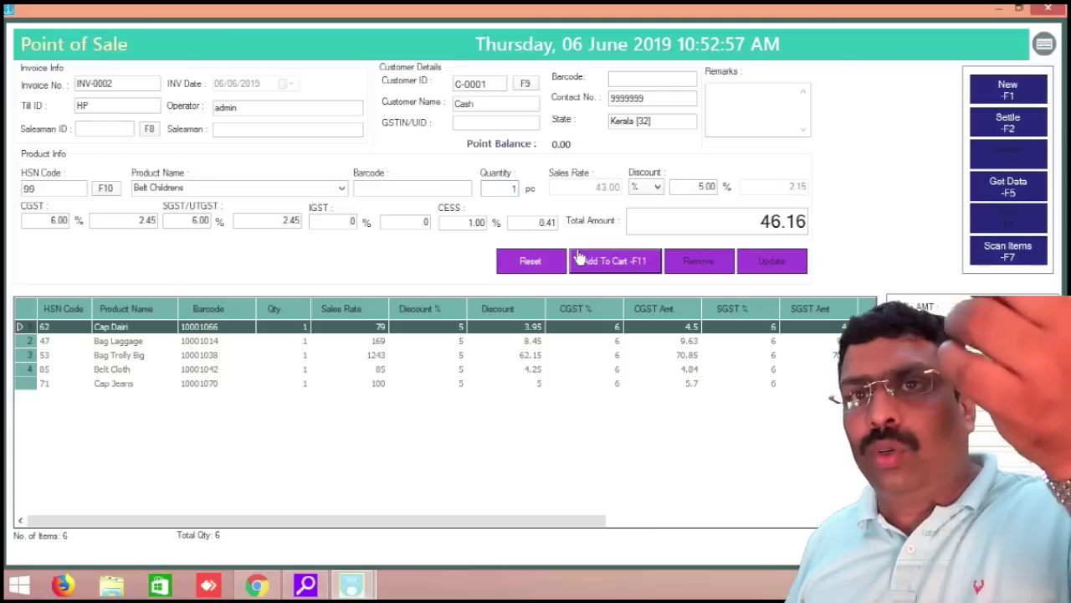
pyautogui.click(586, 259)
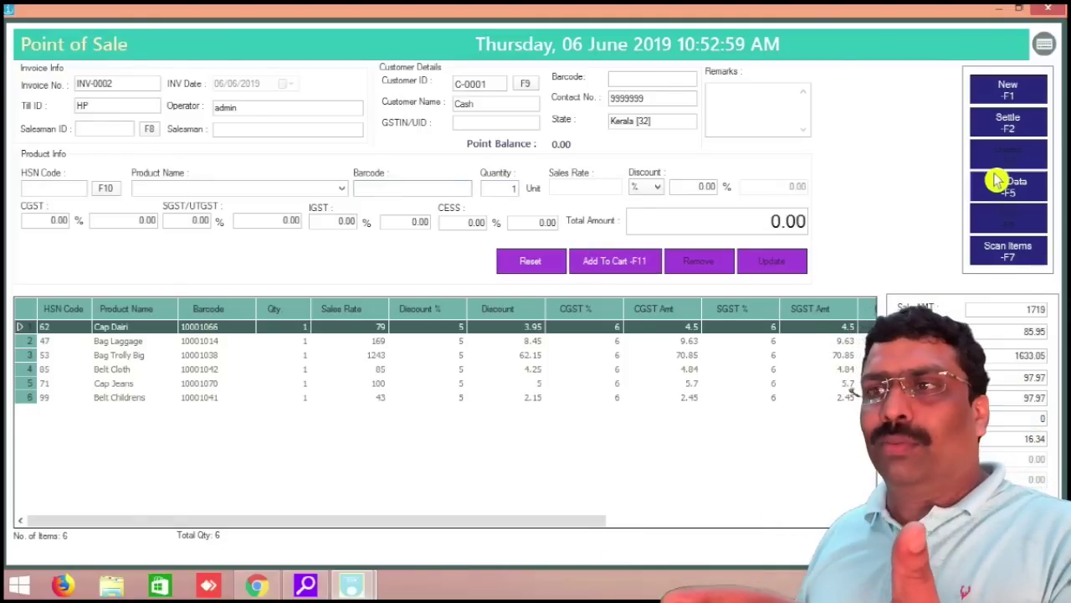
# Settle the invoice with 2000 paid by cash, saving it and printing the tax sales invoice
pyautogui.click(1008, 121)
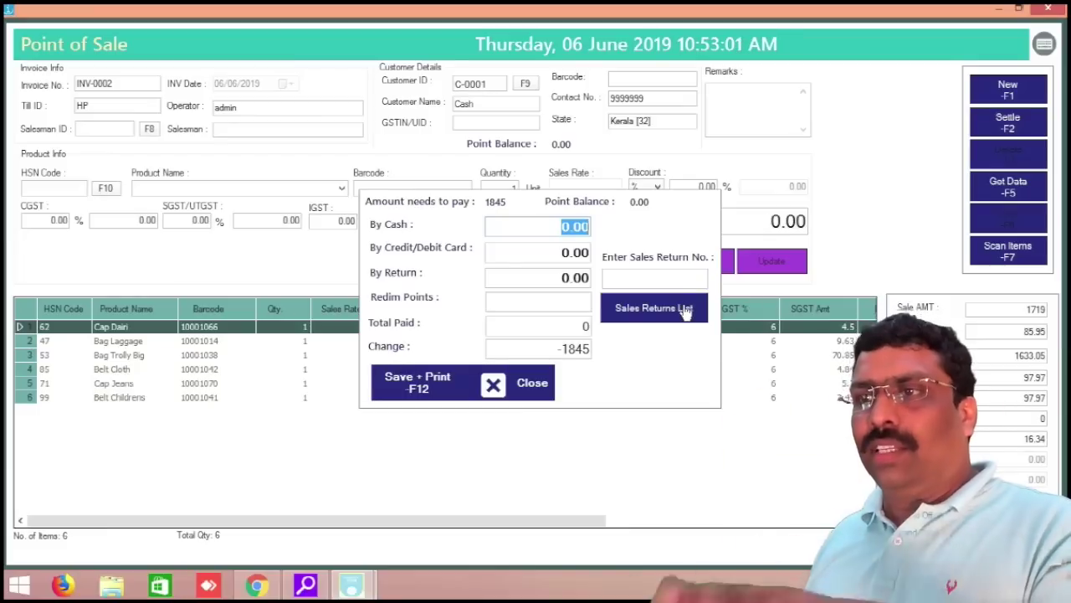
pyautogui.write('2000')
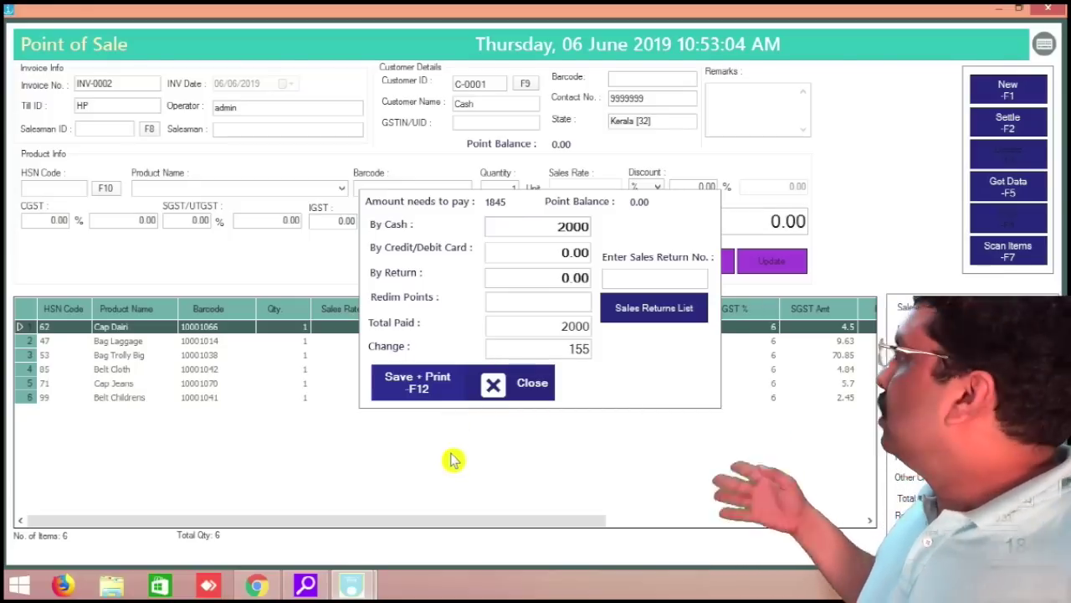
pyautogui.press('F12')
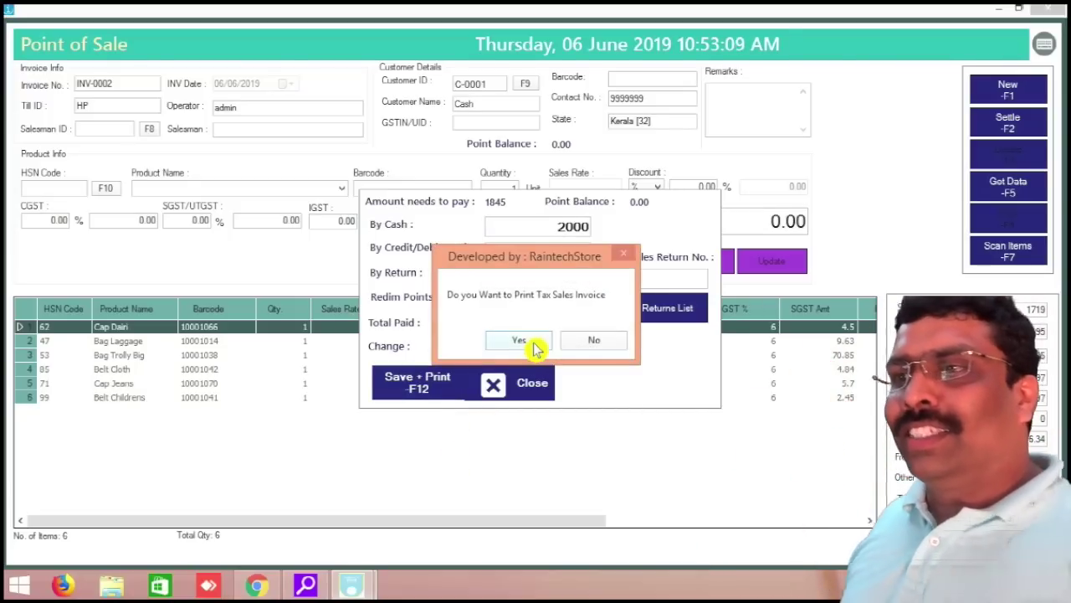
pyautogui.click(521, 340)
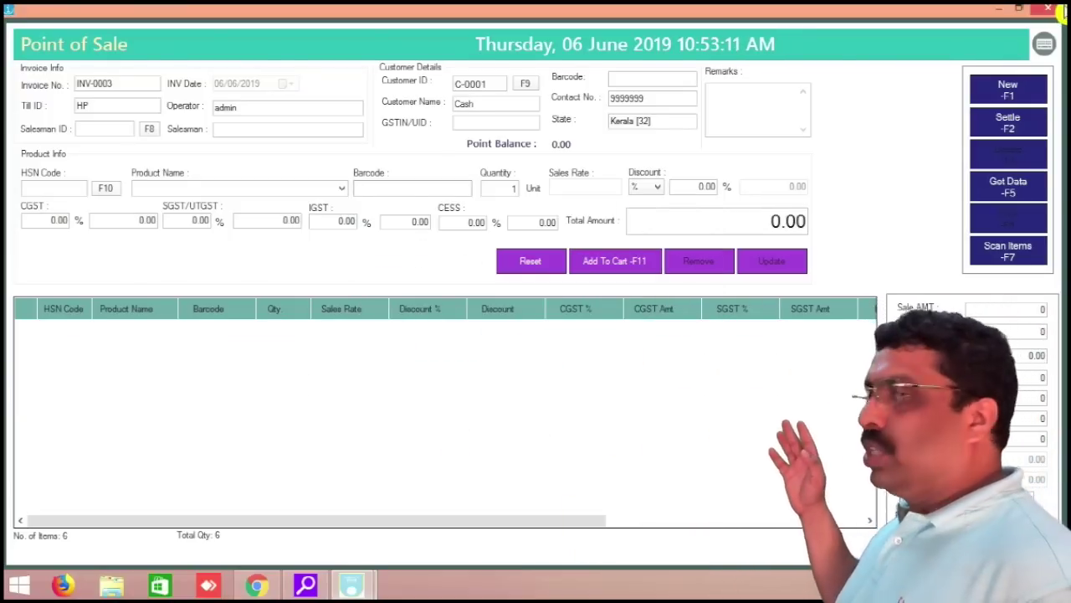
# Close Point of Sale, save the printed invoice as a PDF on the Desktop and open that file
pyautogui.click(1050, 12)
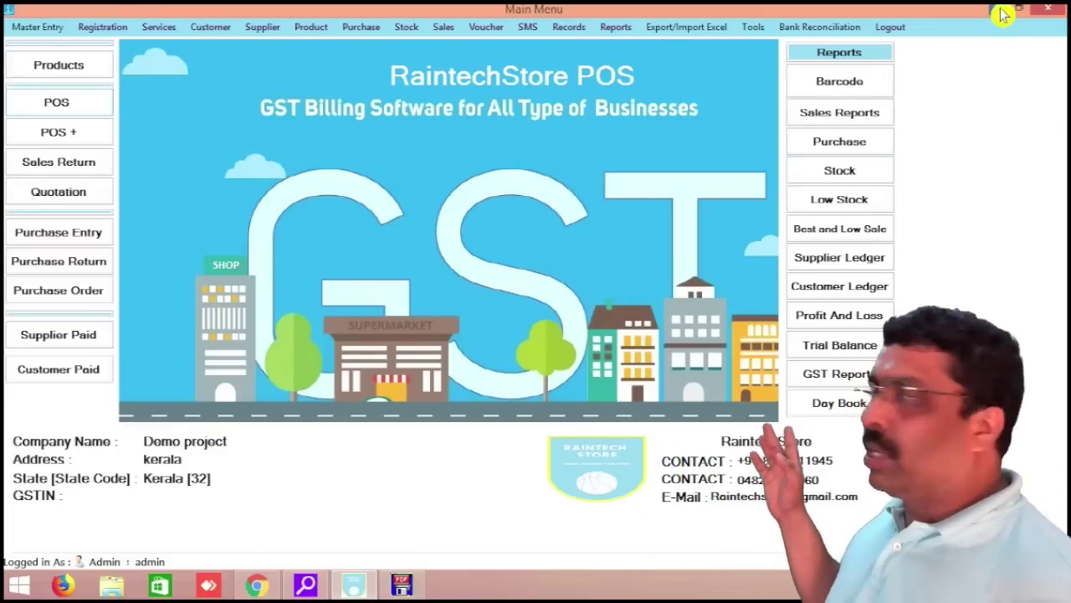
pyautogui.click(1004, 16)
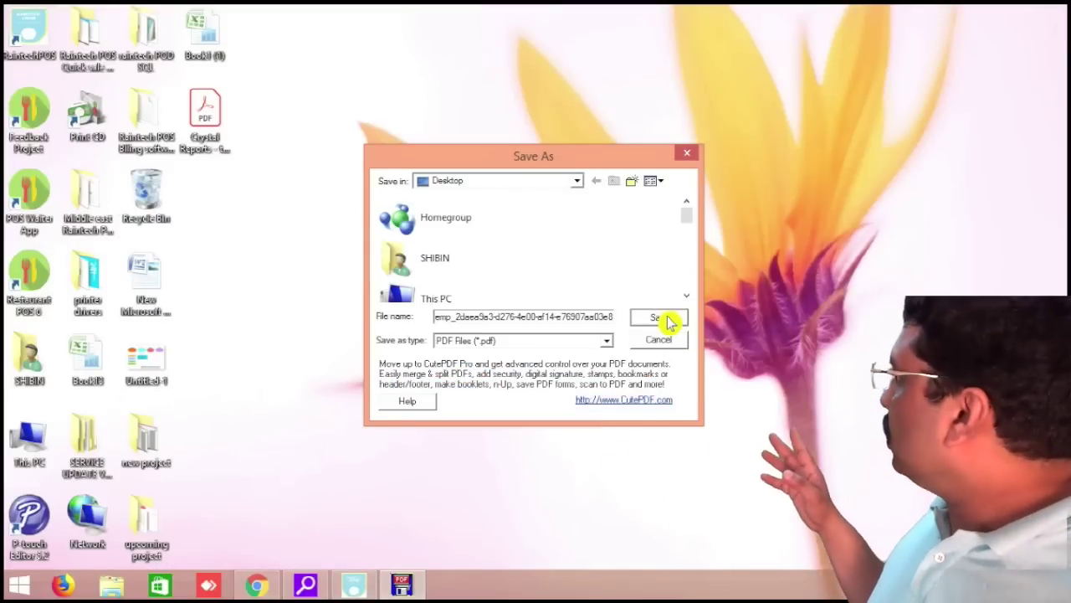
pyautogui.click(668, 320)
pyautogui.doubleClick(201, 195)
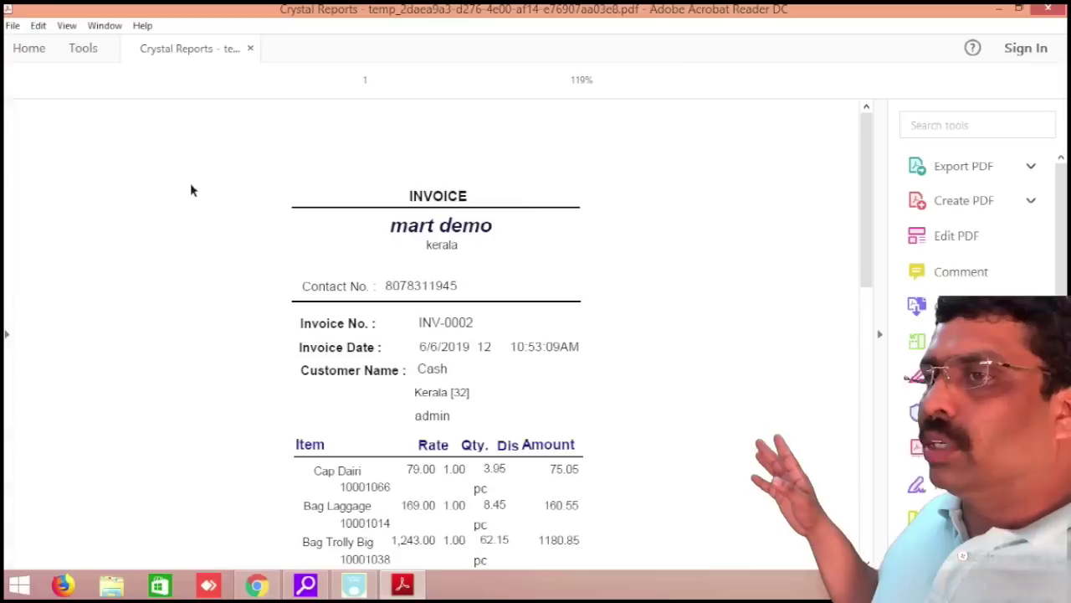
# Examine the invoice PDF's item list, tax totals, payment details, change amount and barcode
pyautogui.scroll(-4, 564, 369)
pyautogui.scroll(-2, 564, 369)
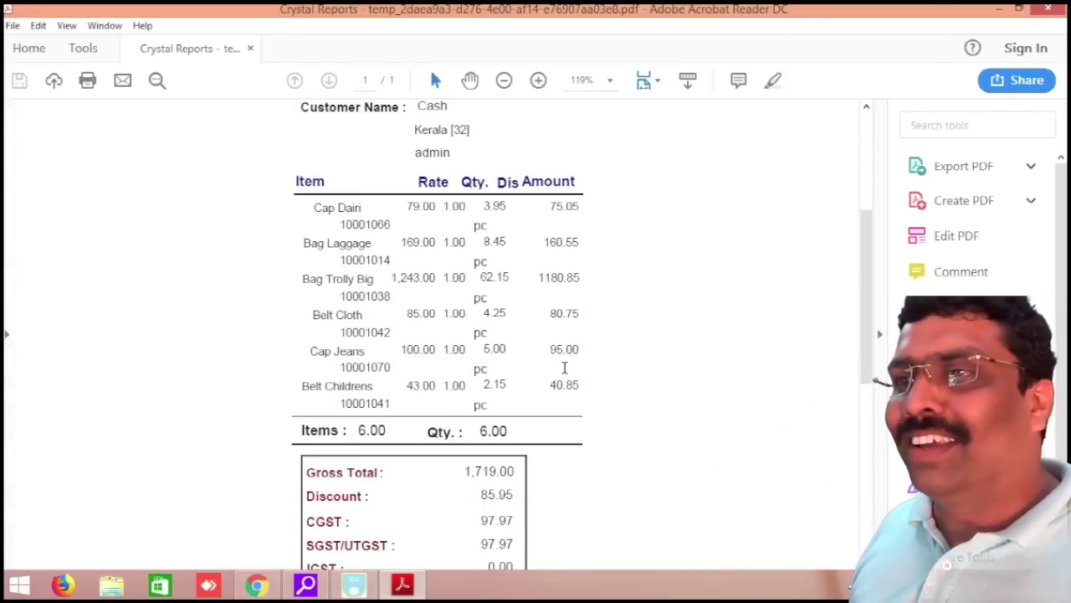
pyautogui.scroll(-3, 564, 368)
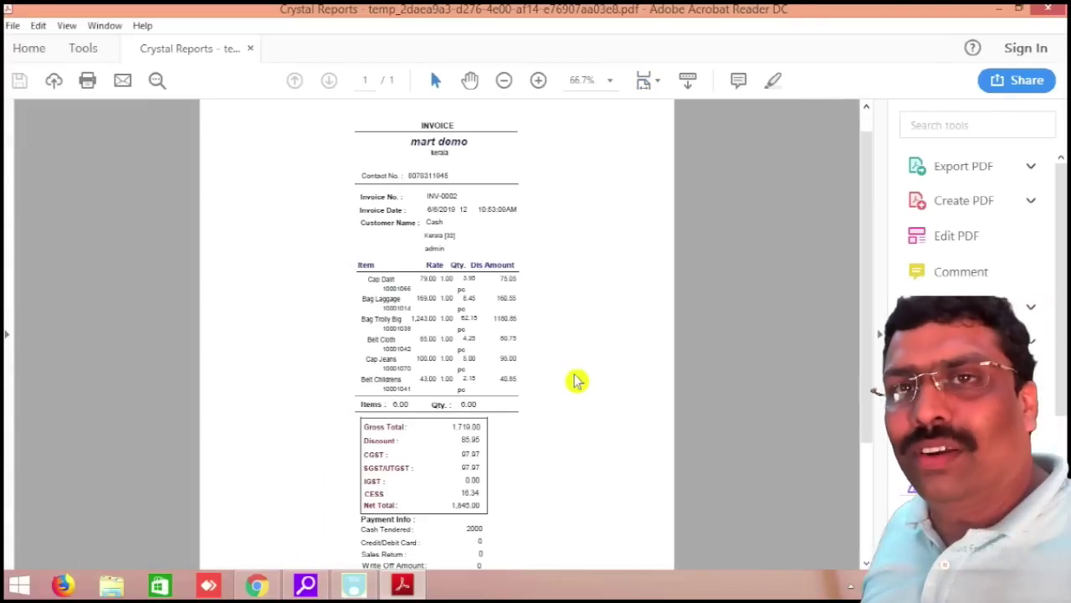
pyautogui.scroll(-3, 576, 381)
pyautogui.scroll(-1, 569, 380)
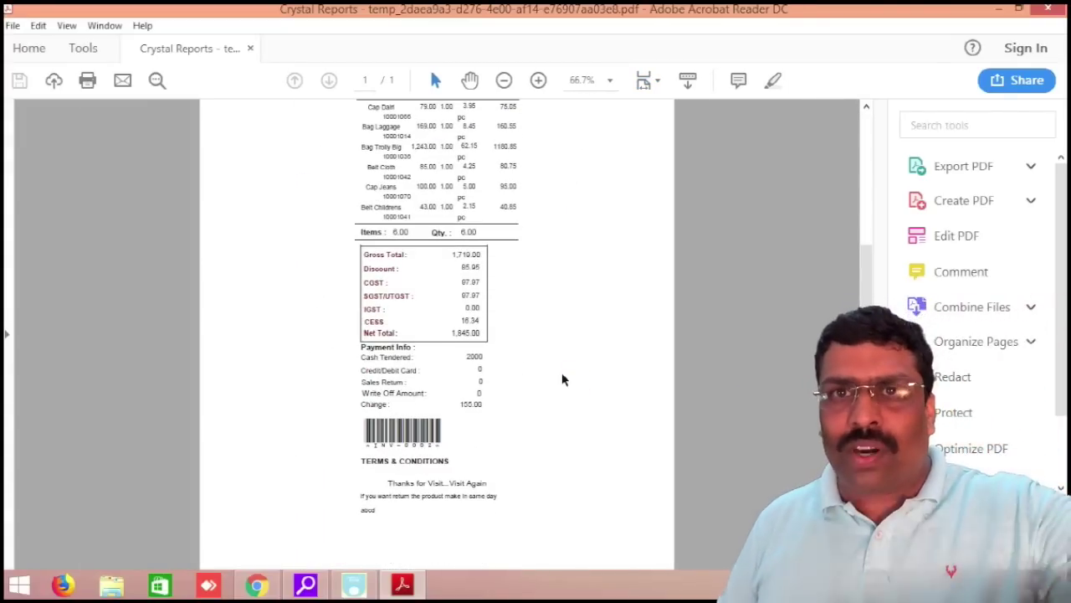
pyautogui.scroll(4, 434, 549)
pyautogui.scroll(3, 434, 545)
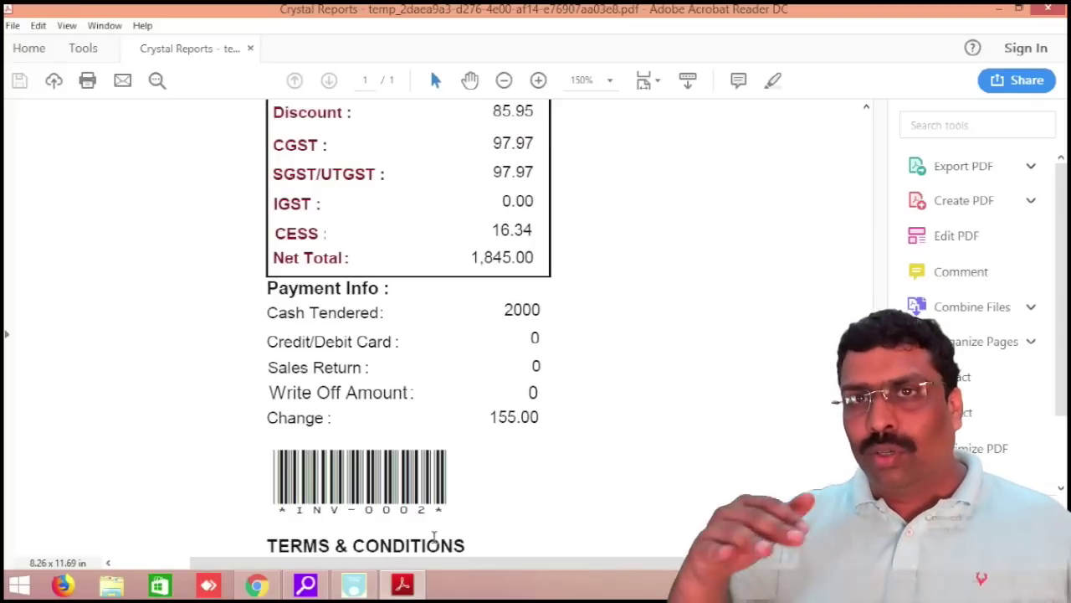
pyautogui.scroll(1, 434, 536)
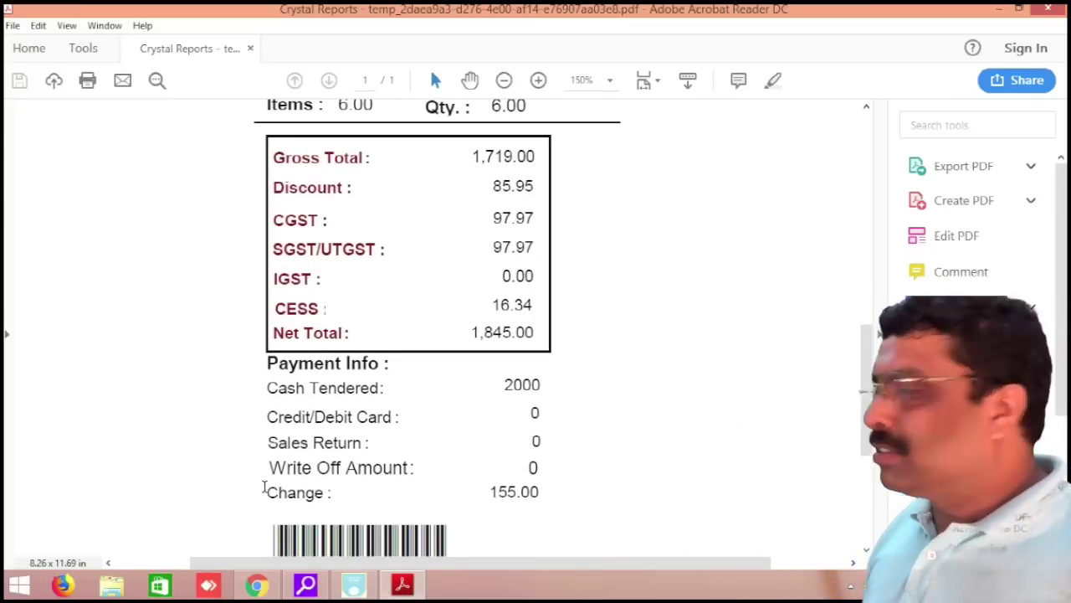
pyautogui.moveTo(253, 475); pyautogui.dragTo(540, 520)
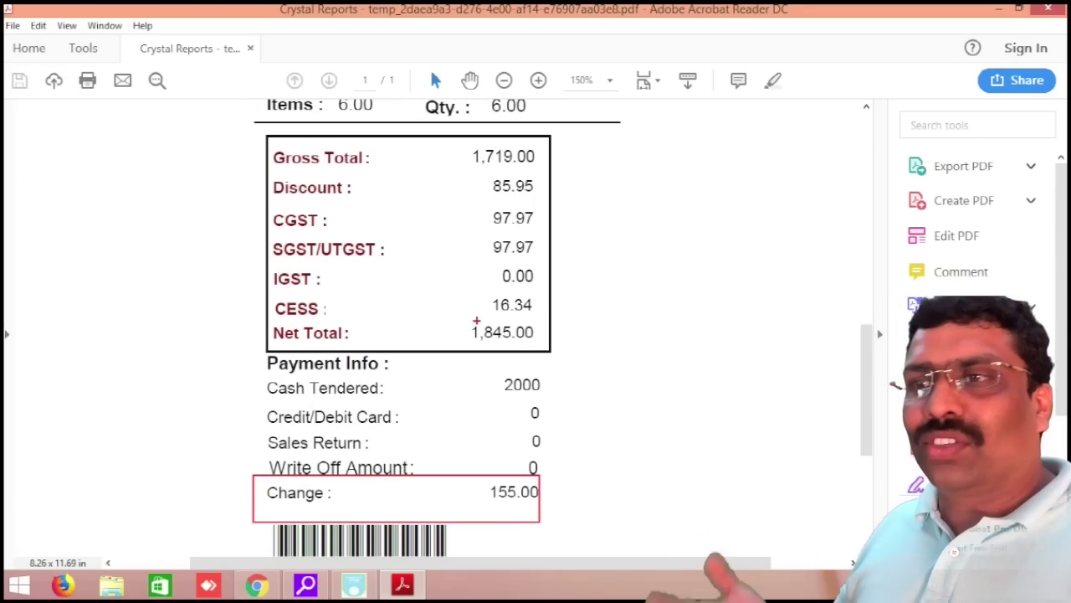
pyautogui.press('Escape')
# Review the invoice's Item, Rate, Qty., Dis and Amount columns and its header, and close the PDF
pyautogui.scroll(5, 265, 490)
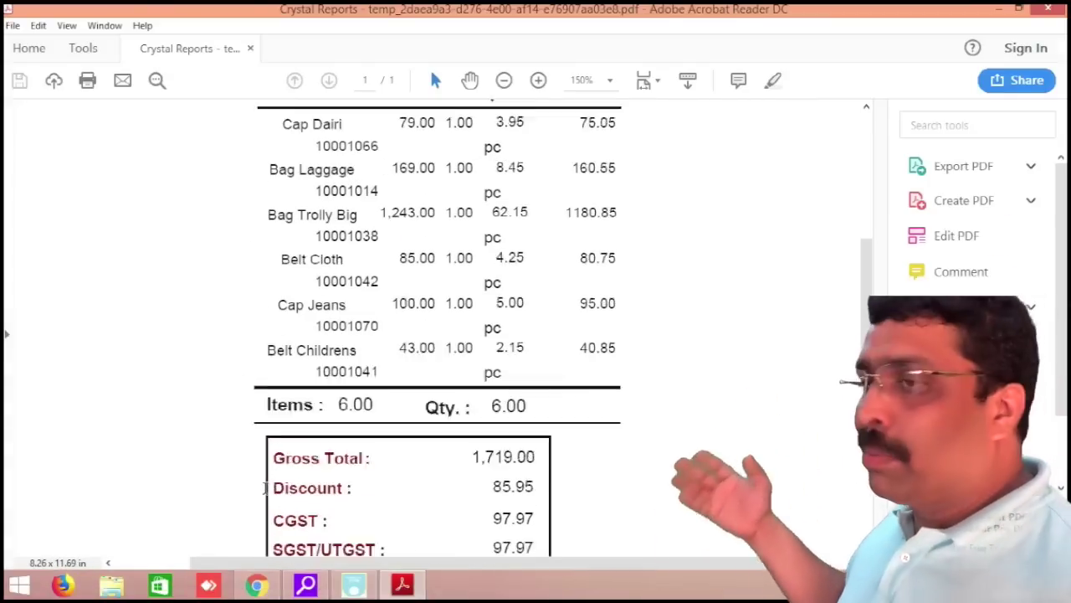
pyautogui.scroll(1, 265, 490)
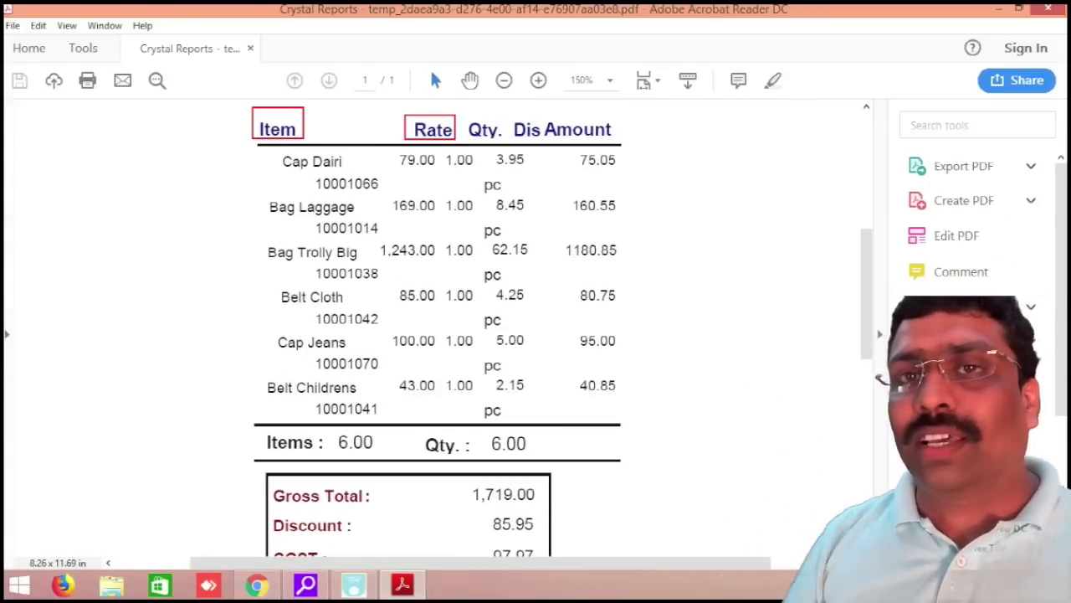
pyautogui.moveTo(513, 108)
pyautogui.mouseDown()
pyautogui.moveTo(544, 142)
pyautogui.moveTo(576, 145)
pyautogui.mouseUp()
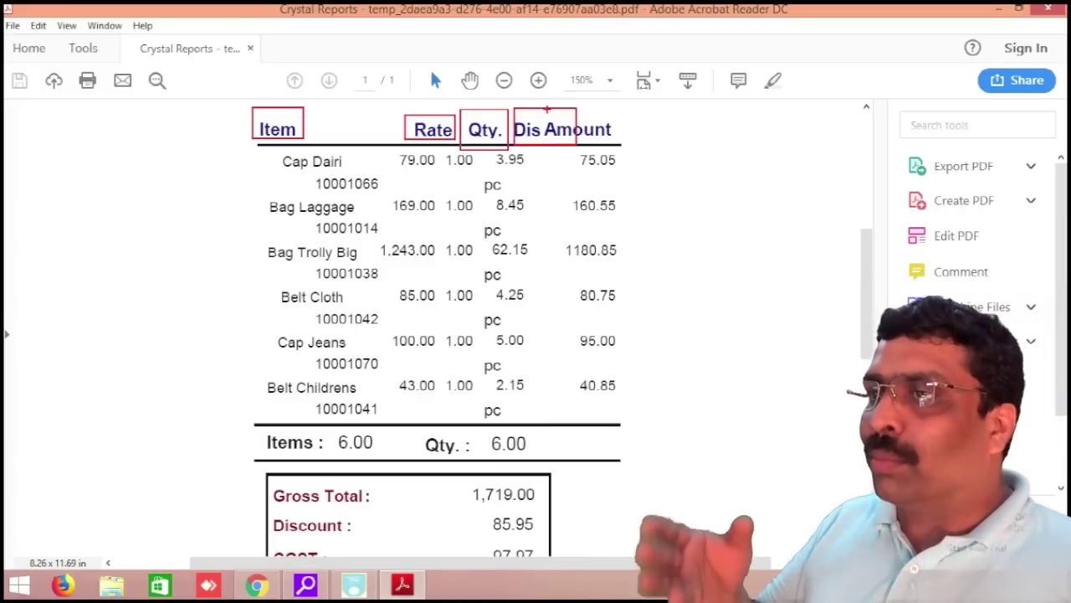
pyautogui.press('Escape')
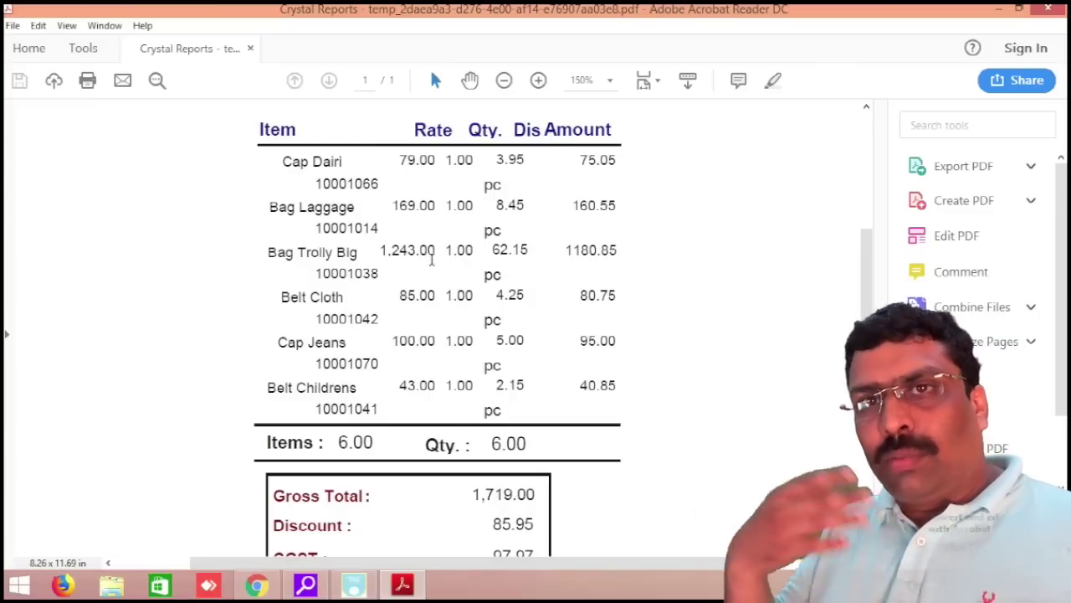
pyautogui.scroll(10, 443, 291)
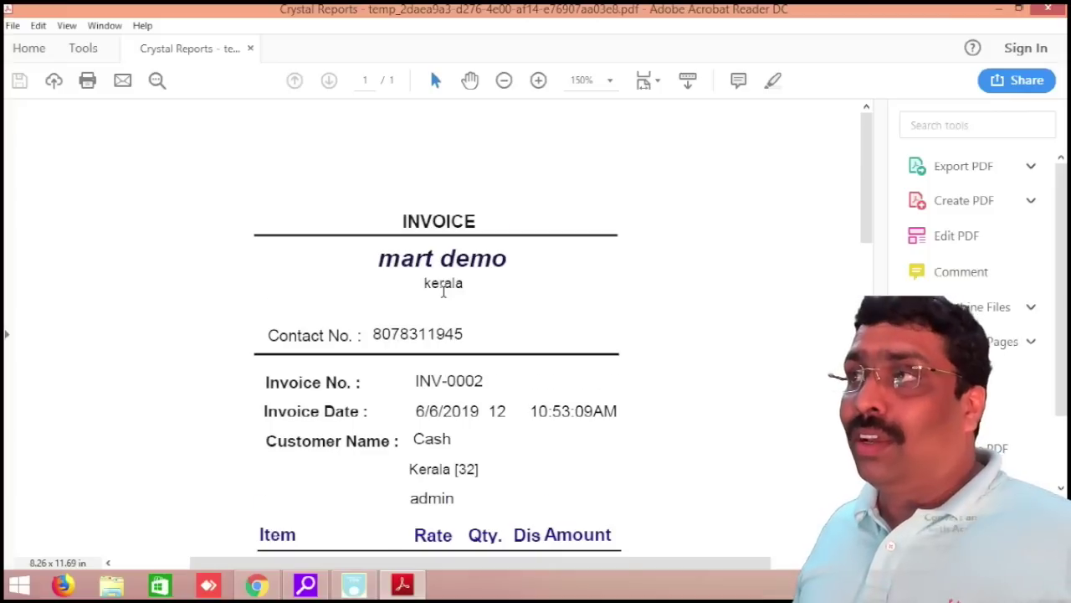
pyautogui.keyDown('ctrl'); pyautogui.scroll(-5, 443, 291); pyautogui.keyUp('ctrl')
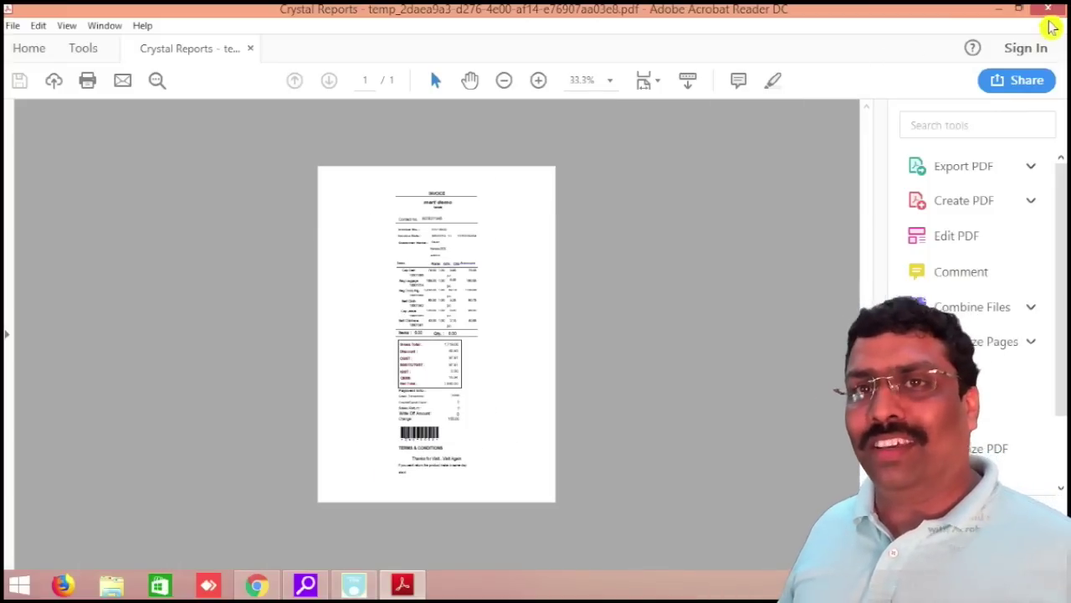
pyautogui.click(1049, 10)
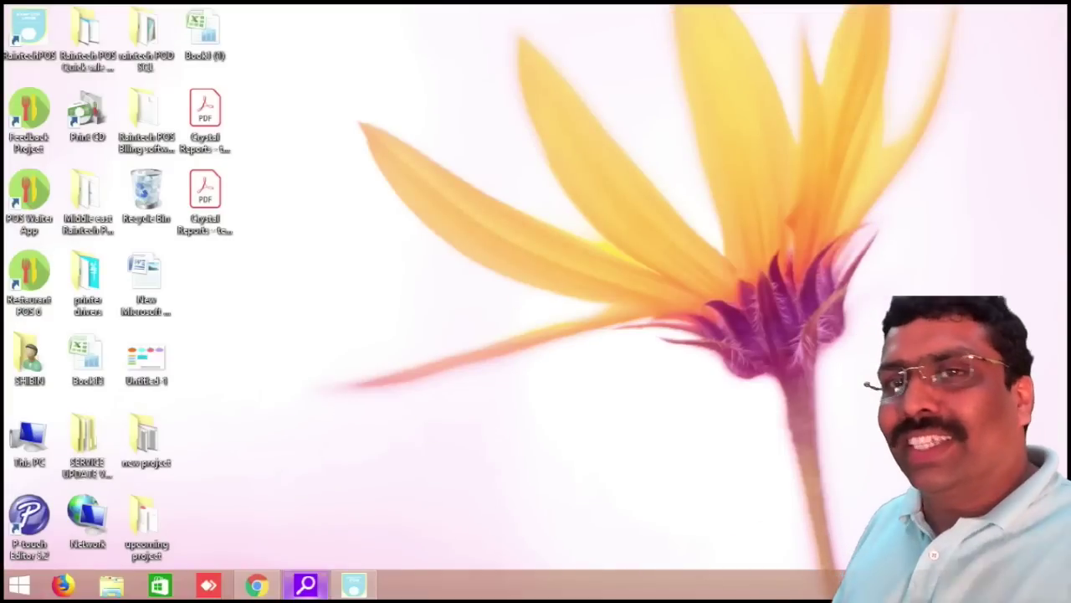
# Switch back to RaintechStore POS, view the blank Product Entry form and close it
pyautogui.click(353, 584)
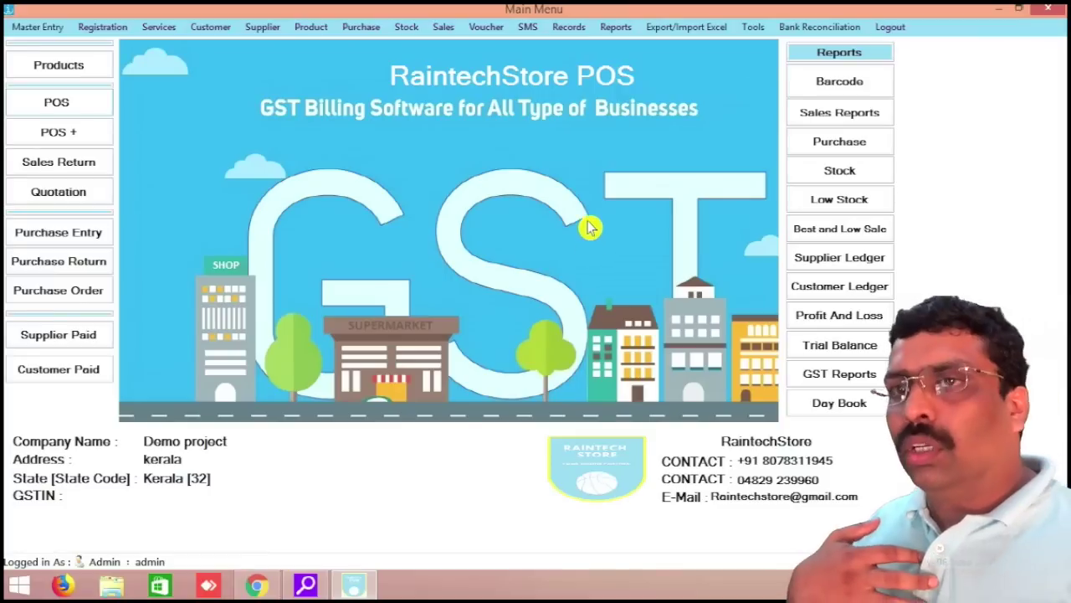
pyautogui.click(323, 31)
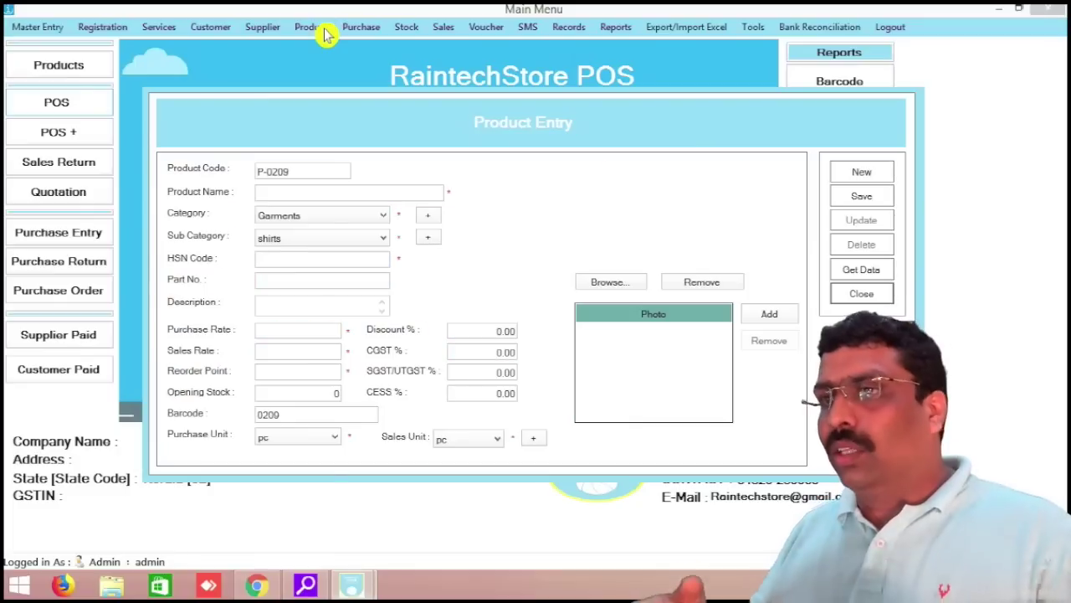
pyautogui.click(865, 294)
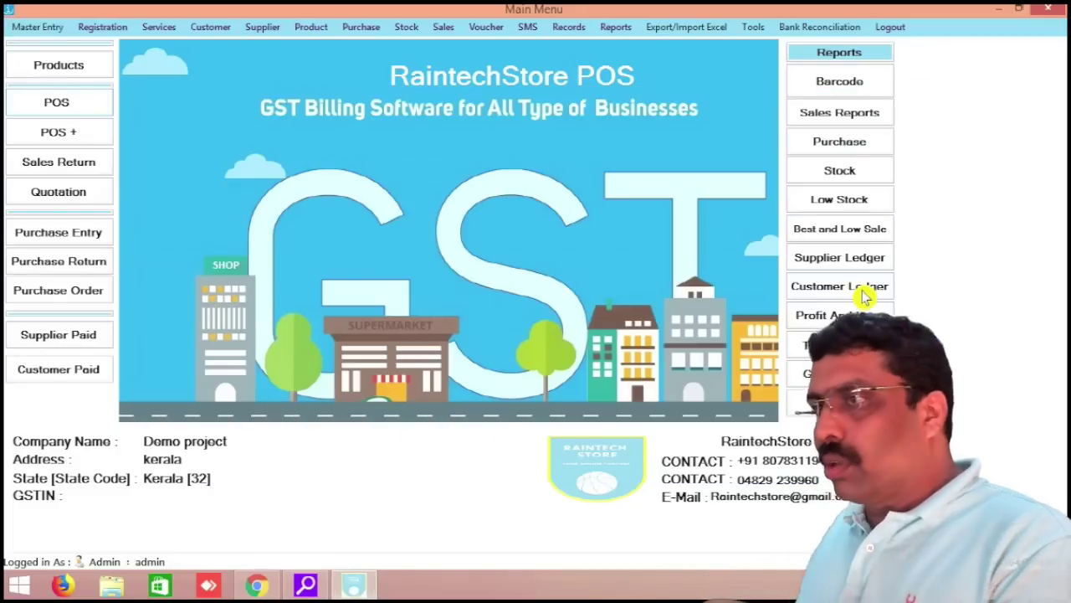
# Open the Stock In report, show all stock, and examine the quantities plus the Grand Purchase and Grand Sale totals
pyautogui.click(407, 27)
pyautogui.click(421, 45)
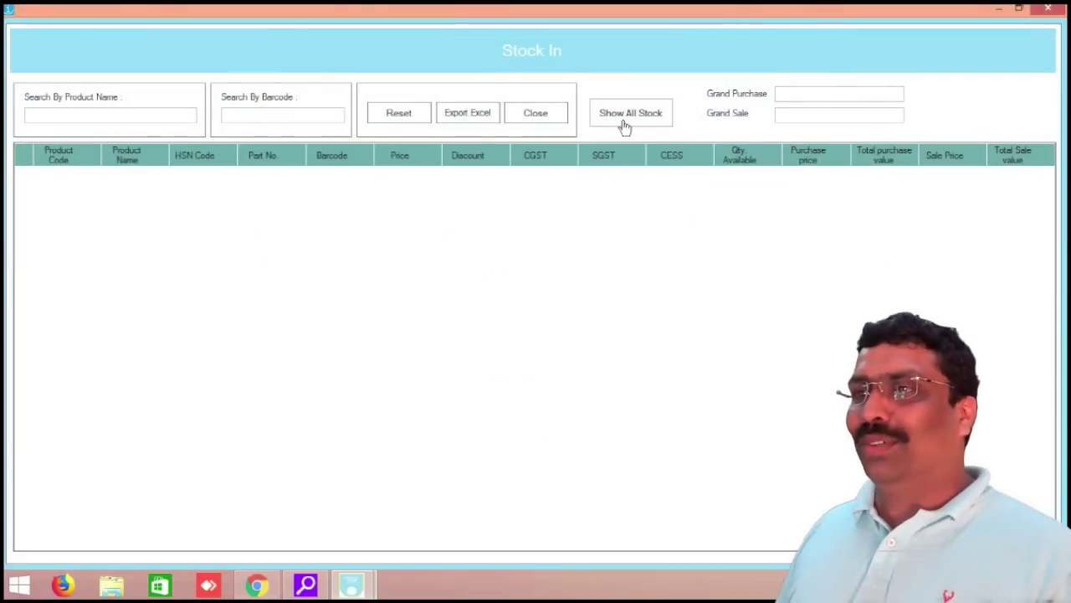
pyautogui.click(629, 114)
pyautogui.click(631, 344)
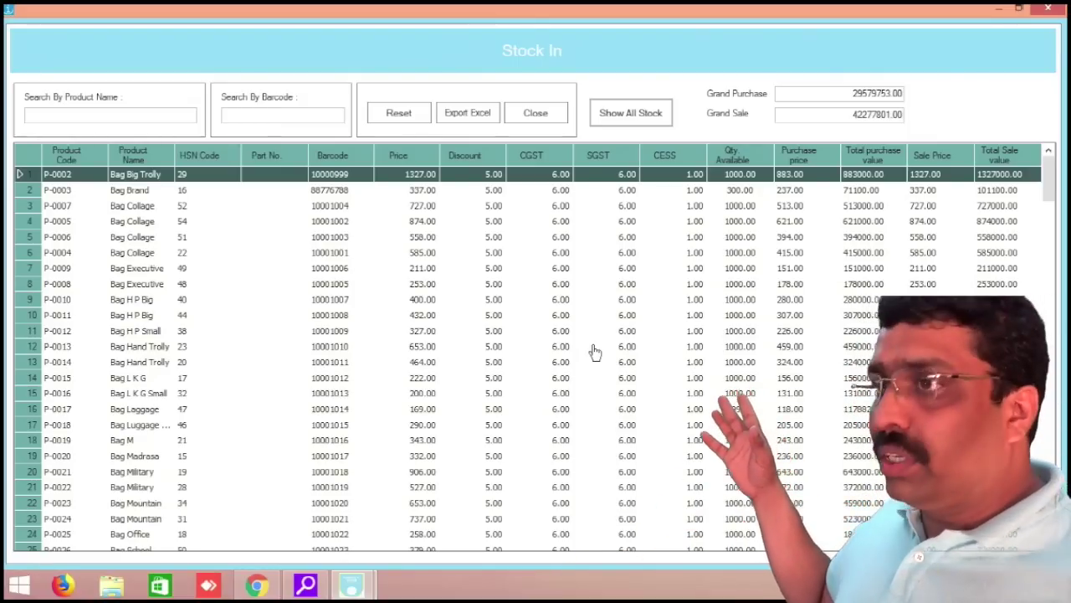
pyautogui.moveTo(688, 71)
pyautogui.mouseDown()
pyautogui.moveTo(779, 102)
pyautogui.moveTo(921, 100)
pyautogui.mouseUp()
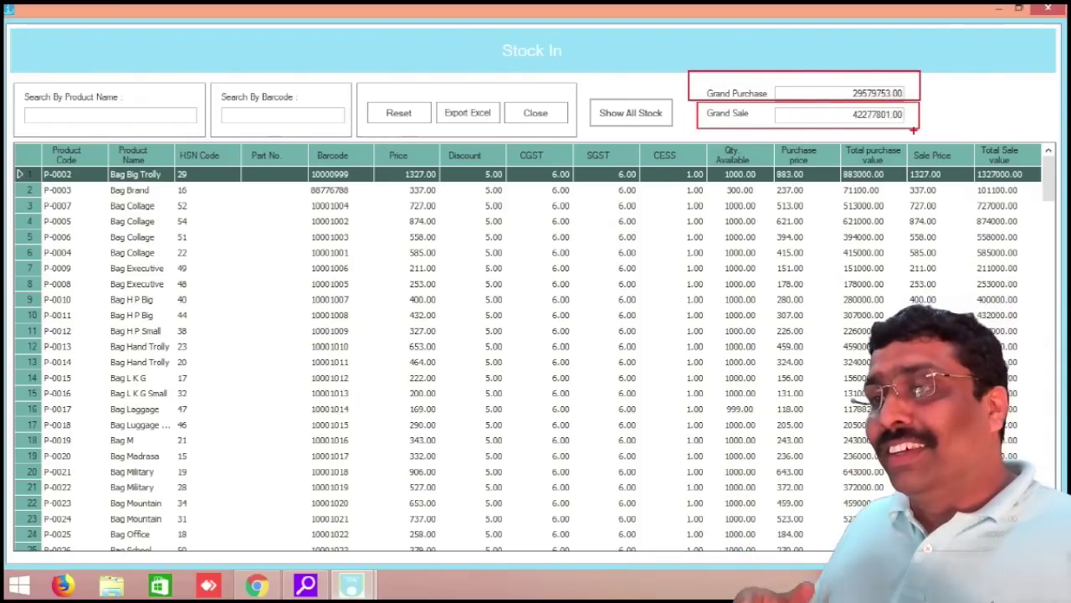
pyautogui.press('Escape')
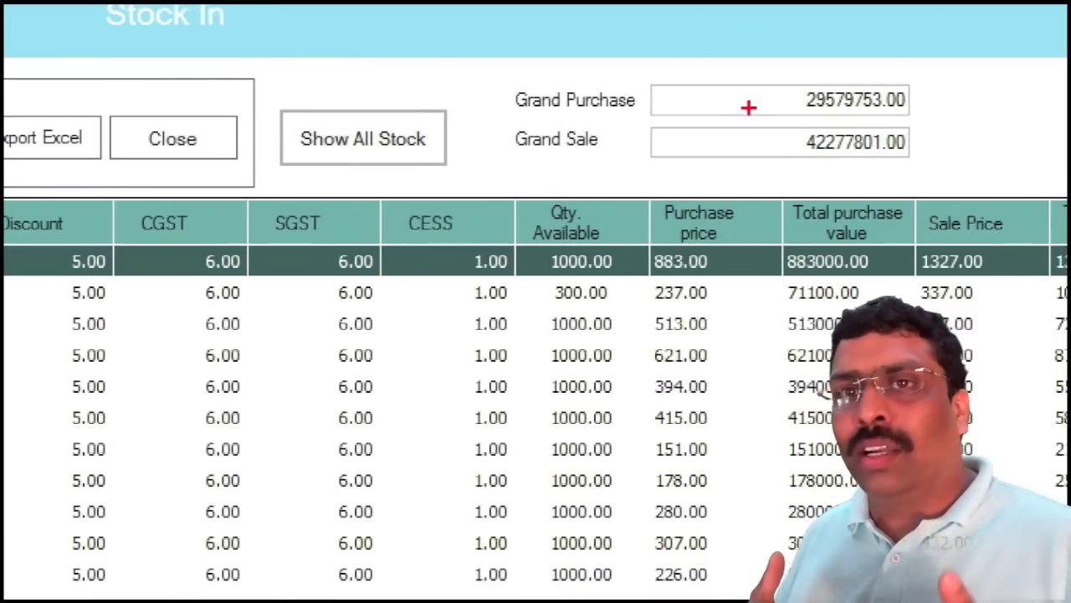
pyautogui.moveTo(466, 67); pyautogui.dragTo(976, 187)
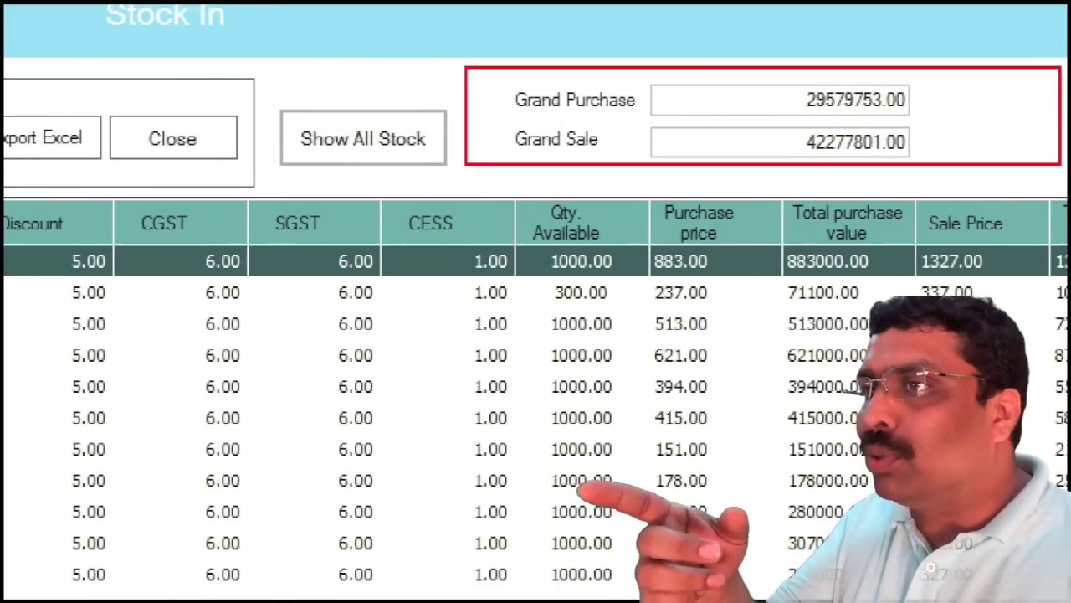
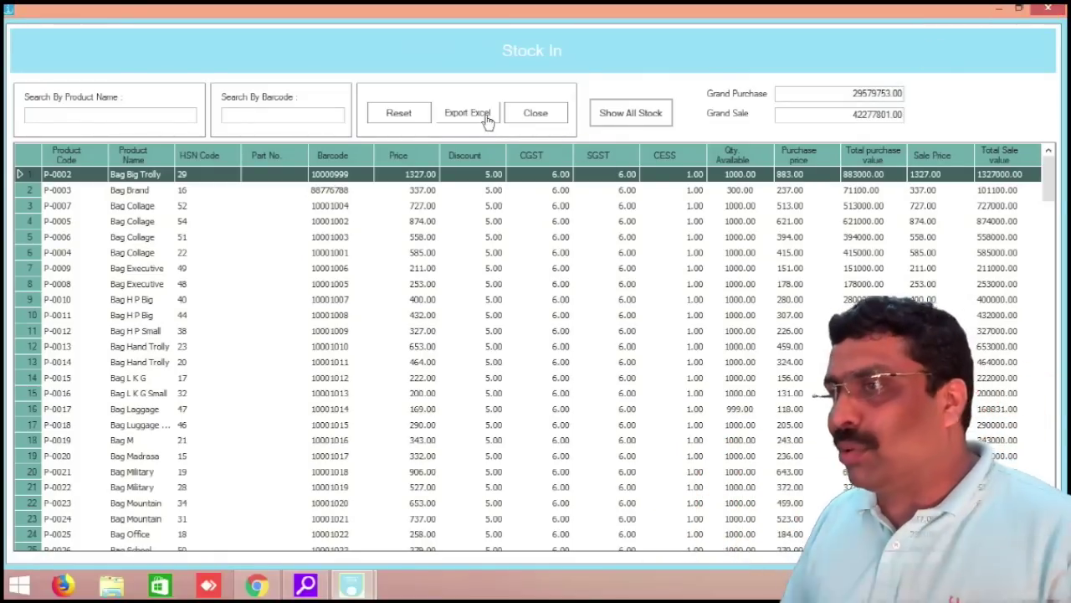
# Export the full stock list to Excel and bring up the exported workbook
pyautogui.click(488, 117)
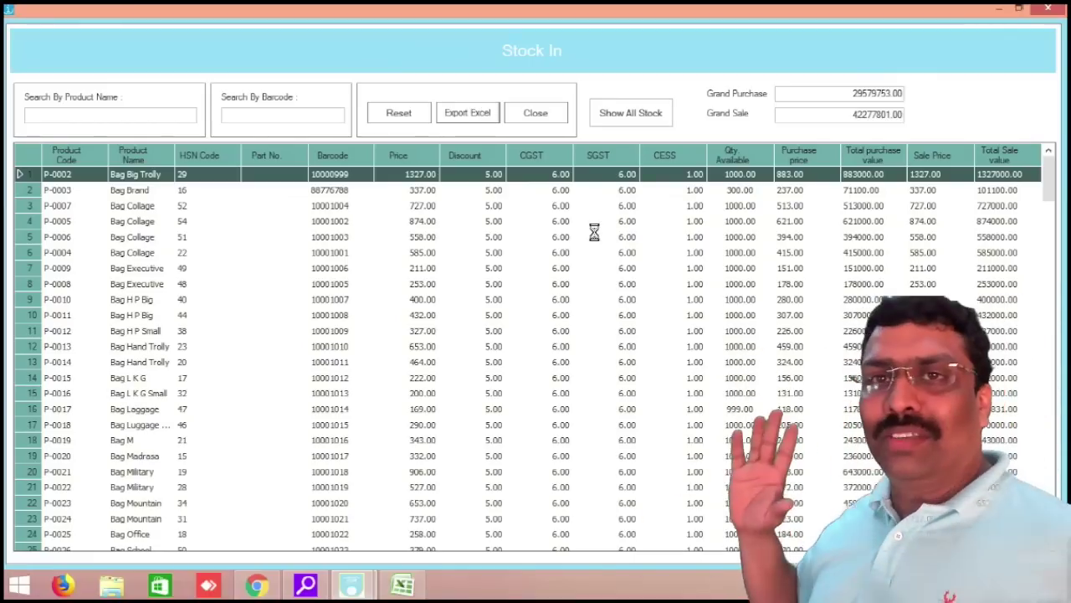
pyautogui.click(423, 591)
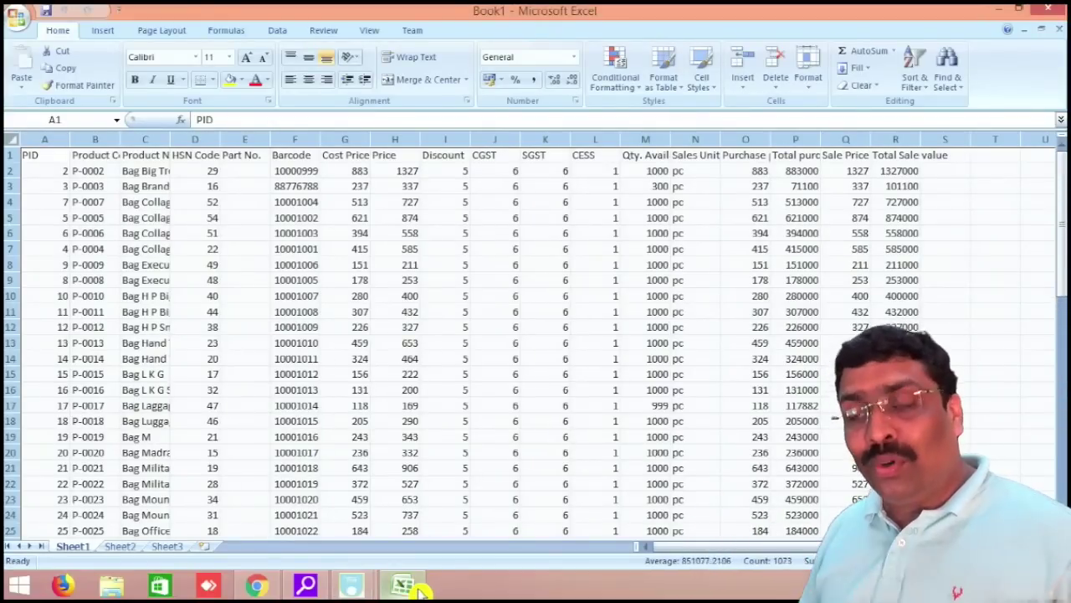
pyautogui.click(536, 435)
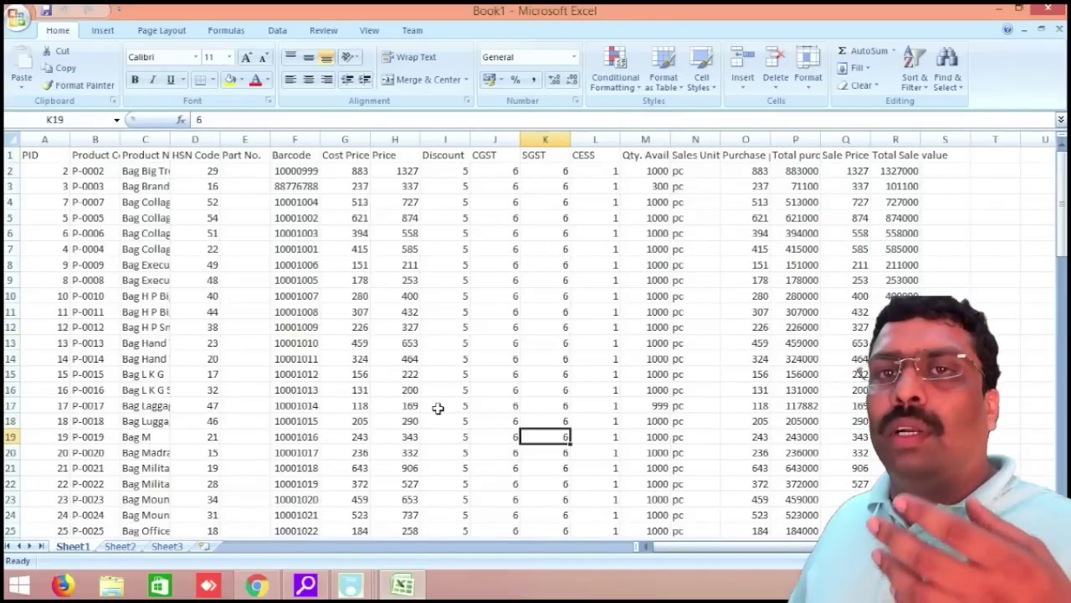
# Look through the exported stock rows on Sheet1, and close the workbook and the Stock In report
pyautogui.scroll(-20, 438, 407)
pyautogui.scroll(15, 439, 418)
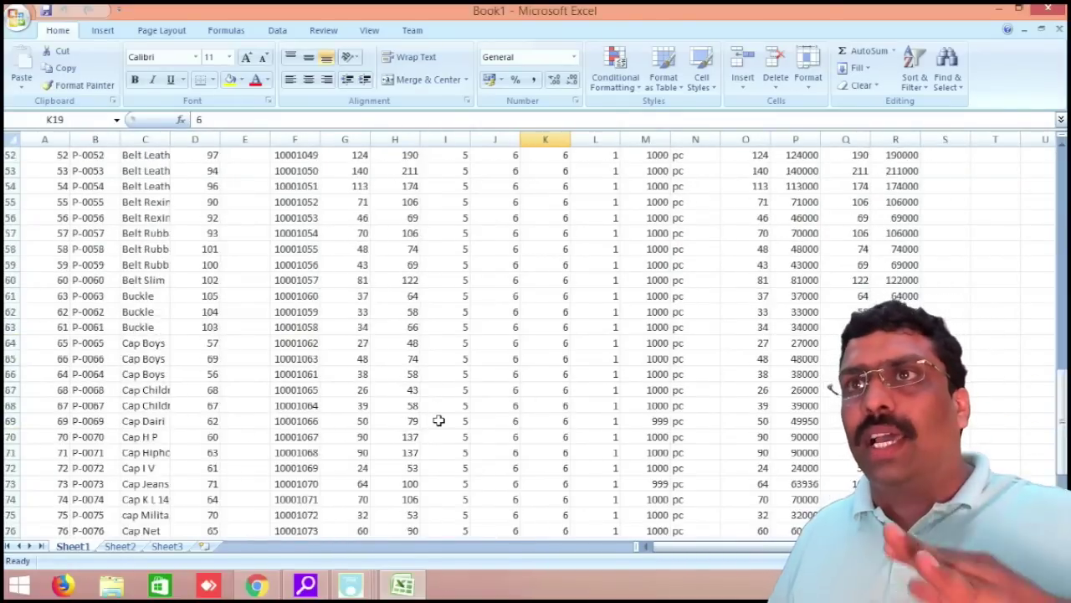
pyautogui.scroll(17, 438, 421)
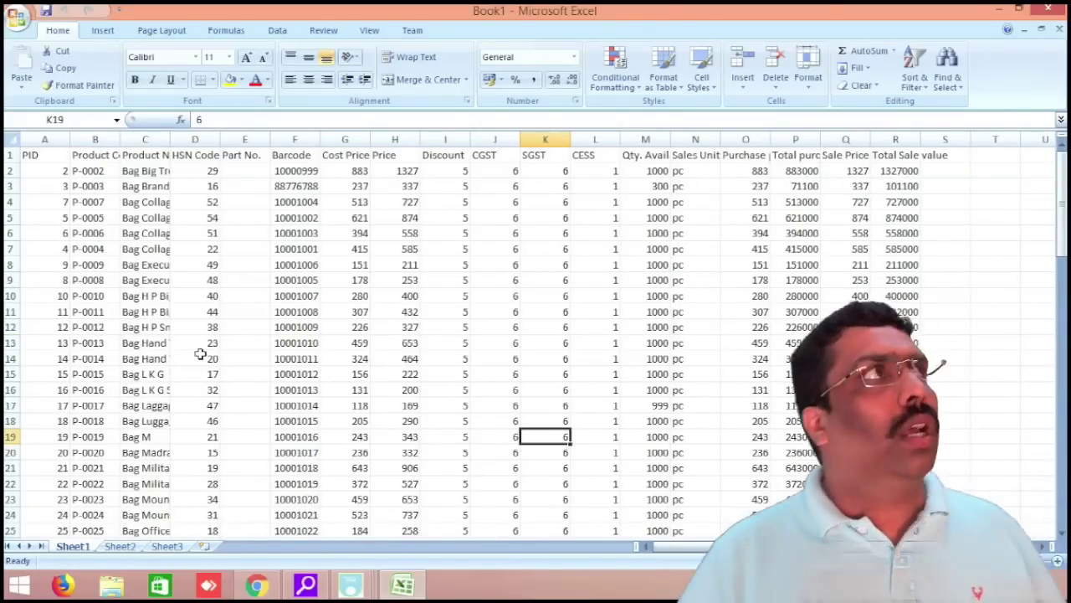
pyautogui.scroll(-16, 287, 377)
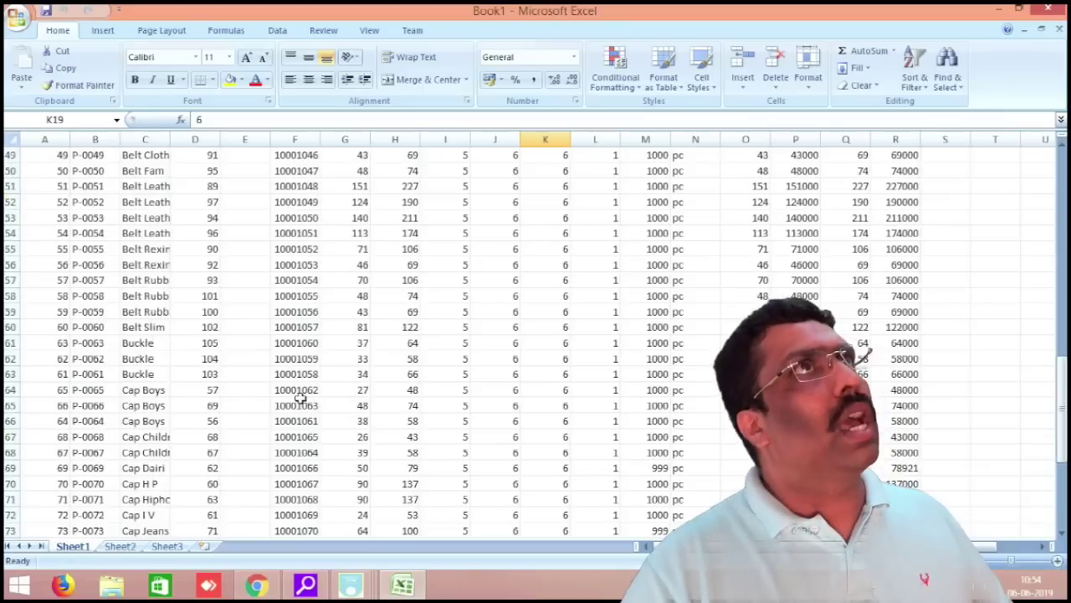
pyautogui.scroll(-8, 299, 399)
pyautogui.scroll(20, 301, 395)
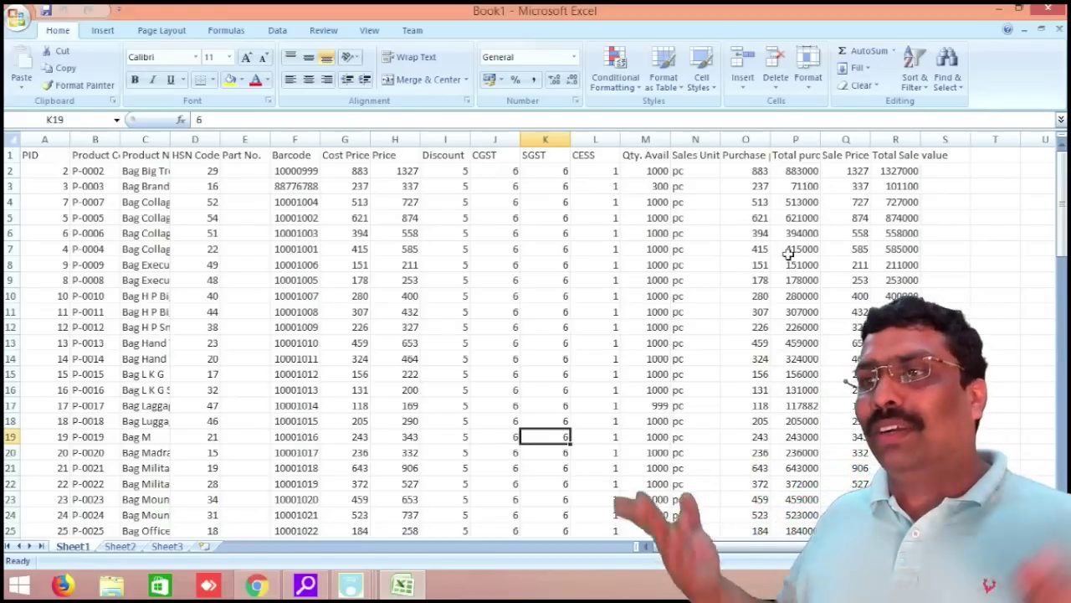
pyautogui.scroll(-1, 788, 255)
pyautogui.scroll(-4, 789, 255)
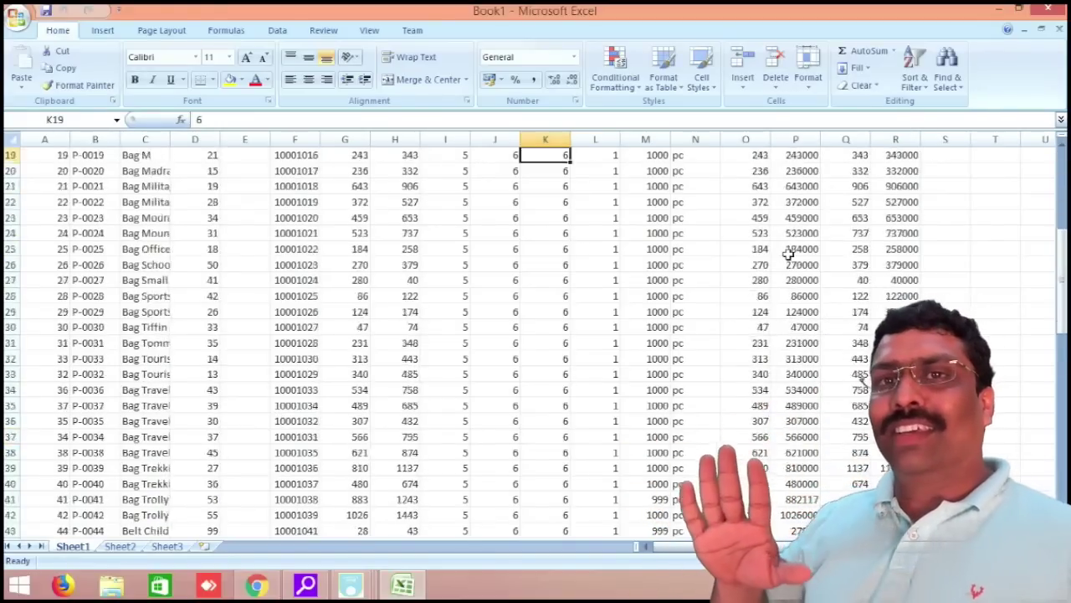
pyautogui.scroll(-5, 788, 255)
pyautogui.click(1048, 9)
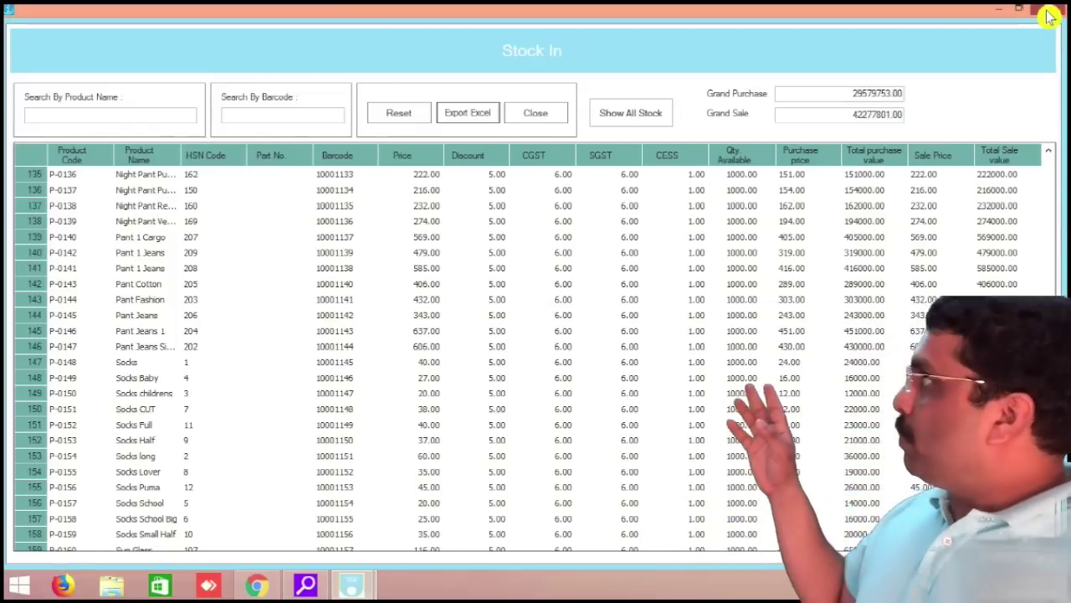
pyautogui.click(1048, 12)
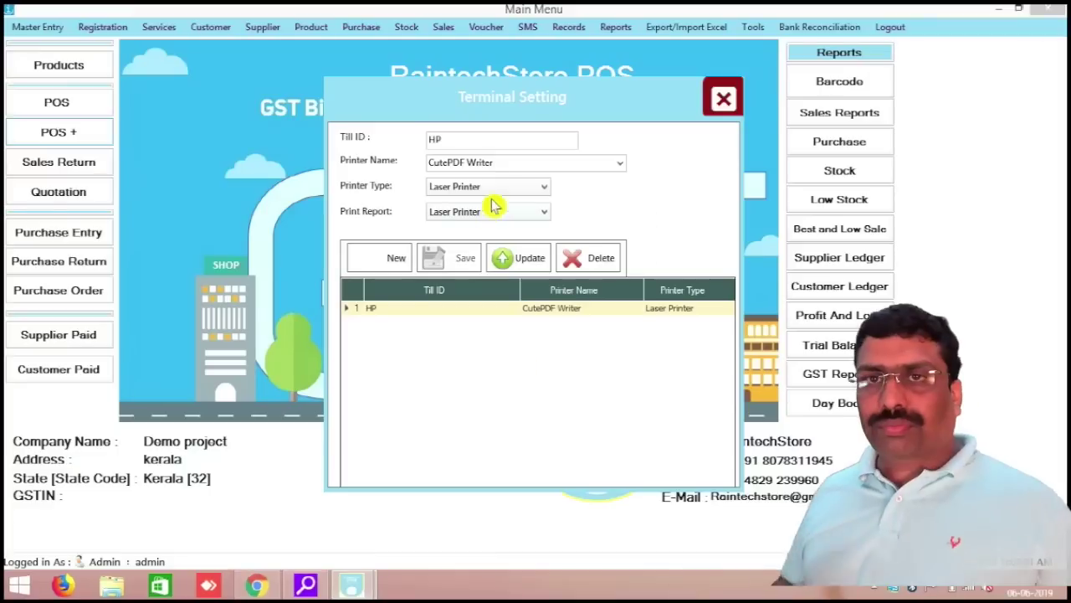
# Set the HP till's Printer Type and Print Report to Thermal Printer, update the record and close Terminal Setting
pyautogui.click(490, 188)
pyautogui.click(488, 214)
pyautogui.click(485, 214)
pyautogui.click(472, 239)
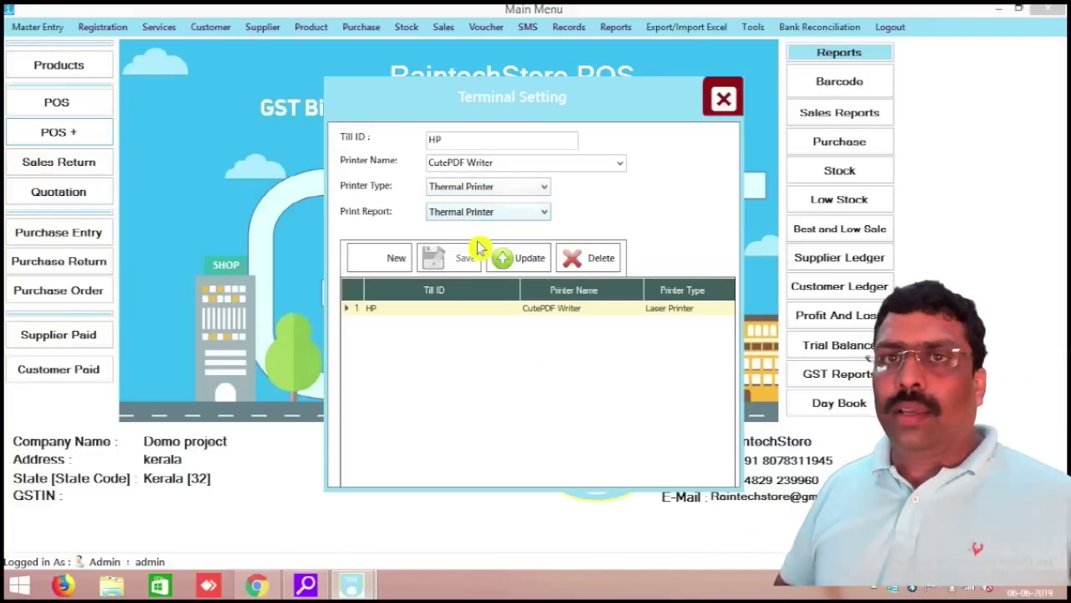
pyautogui.click(527, 261)
pyautogui.click(578, 344)
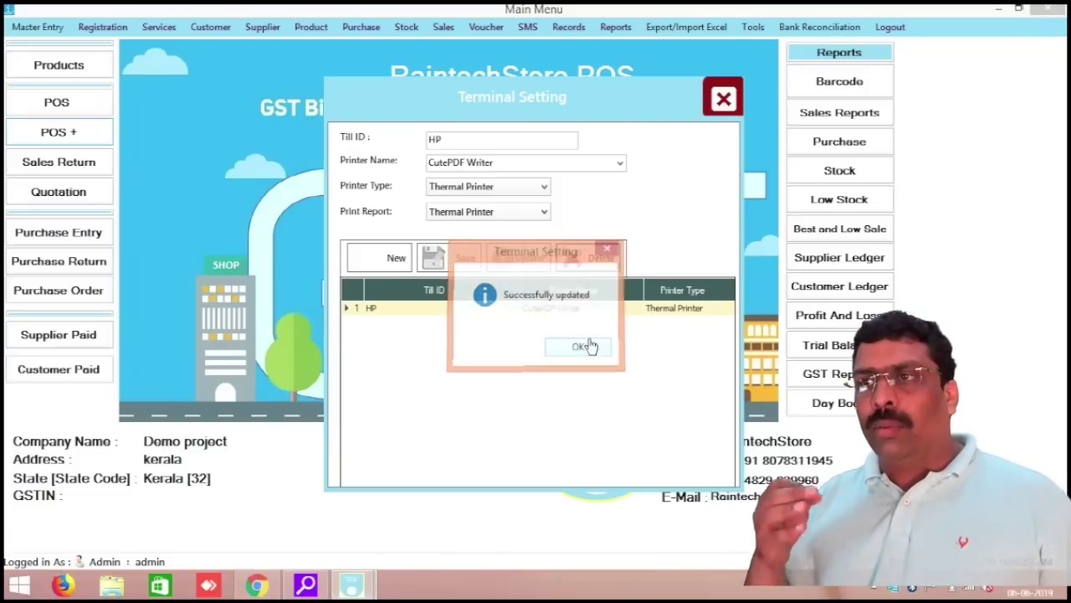
pyautogui.click(722, 99)
# Open a POS + sales invoice and add one Bag Sports and one Belt Childrens to the cart
pyautogui.click(53, 133)
pyautogui.click(366, 297)
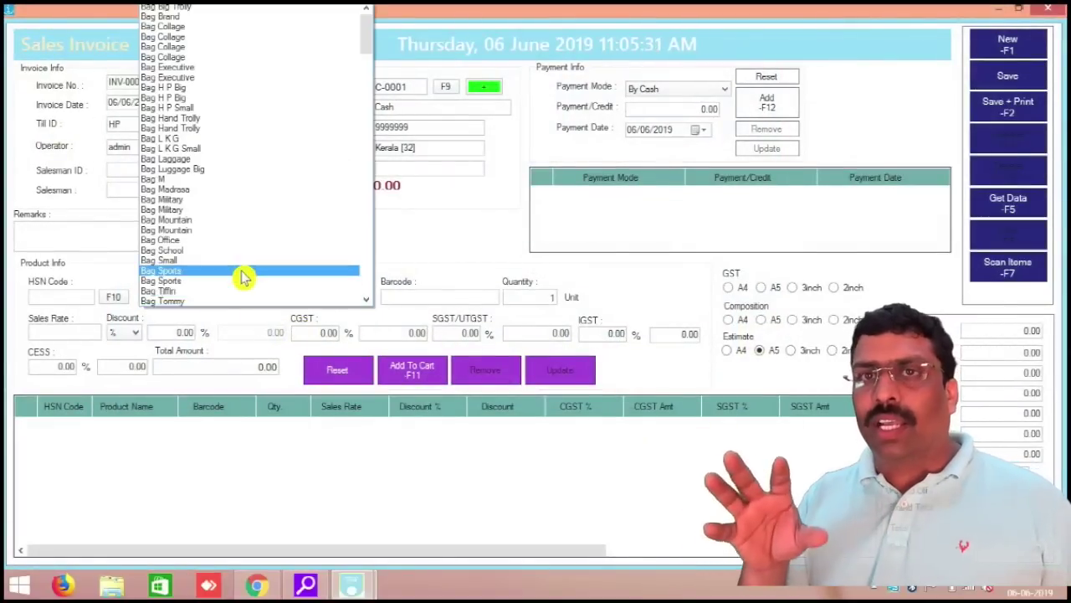
pyautogui.click(243, 277)
pyautogui.click(426, 373)
pyautogui.click(366, 297)
pyautogui.scroll(-3, 258, 268)
pyautogui.click(259, 261)
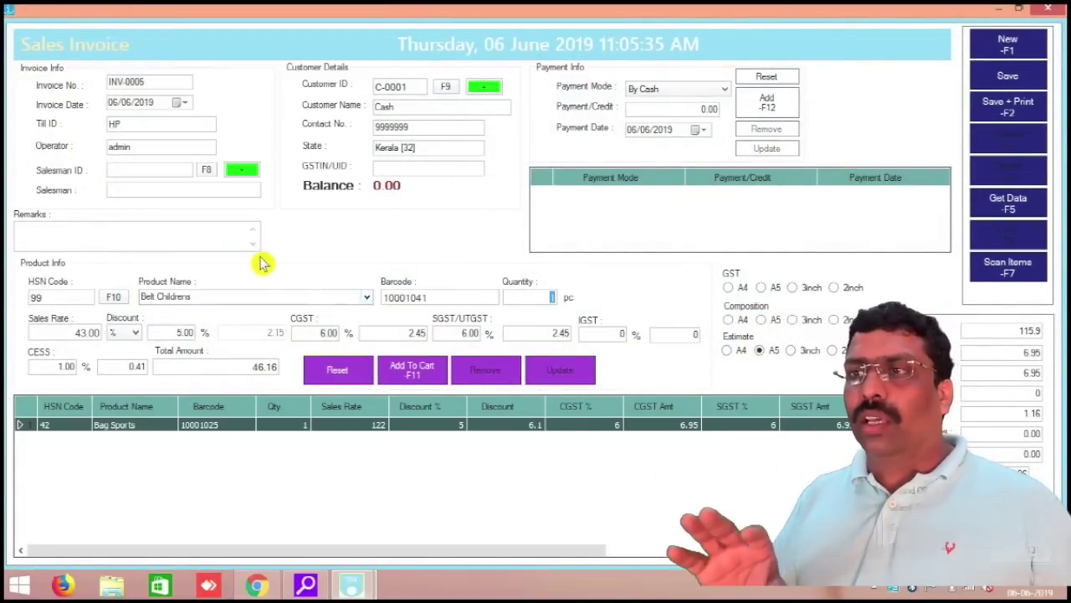
pyautogui.click(431, 370)
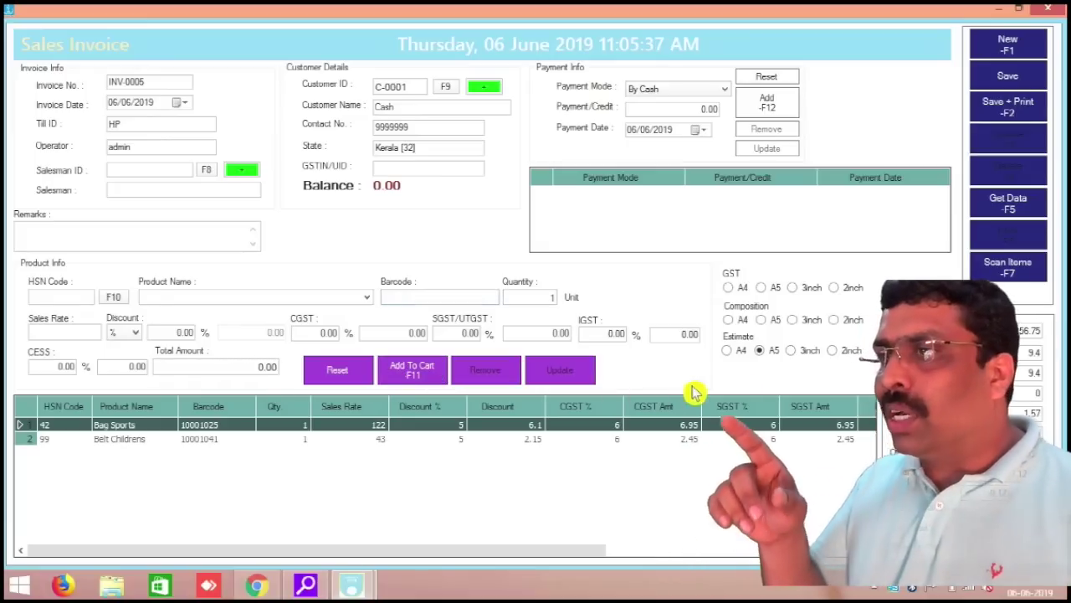
# Save and print the invoice in the 3inch Estimate format with a cash payment of 177
pyautogui.click(795, 352)
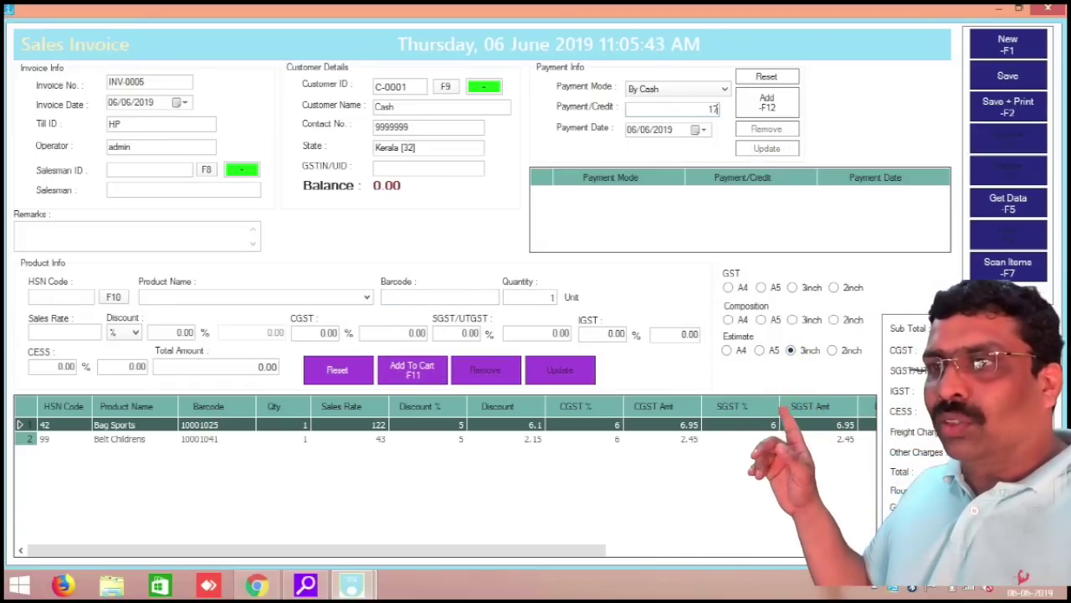
pyautogui.click(770, 114)
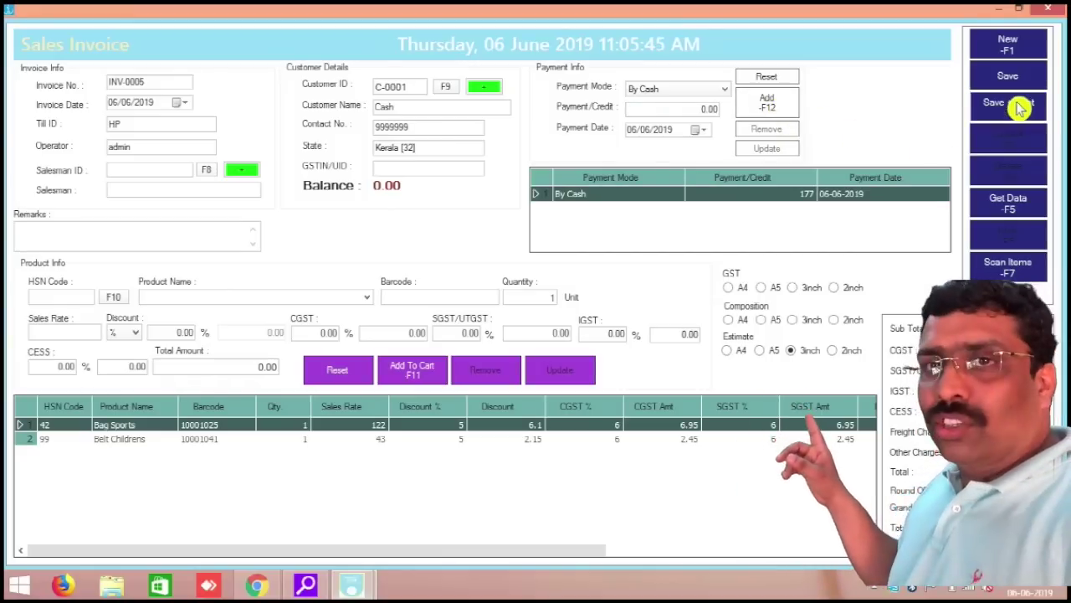
pyautogui.press('F2')
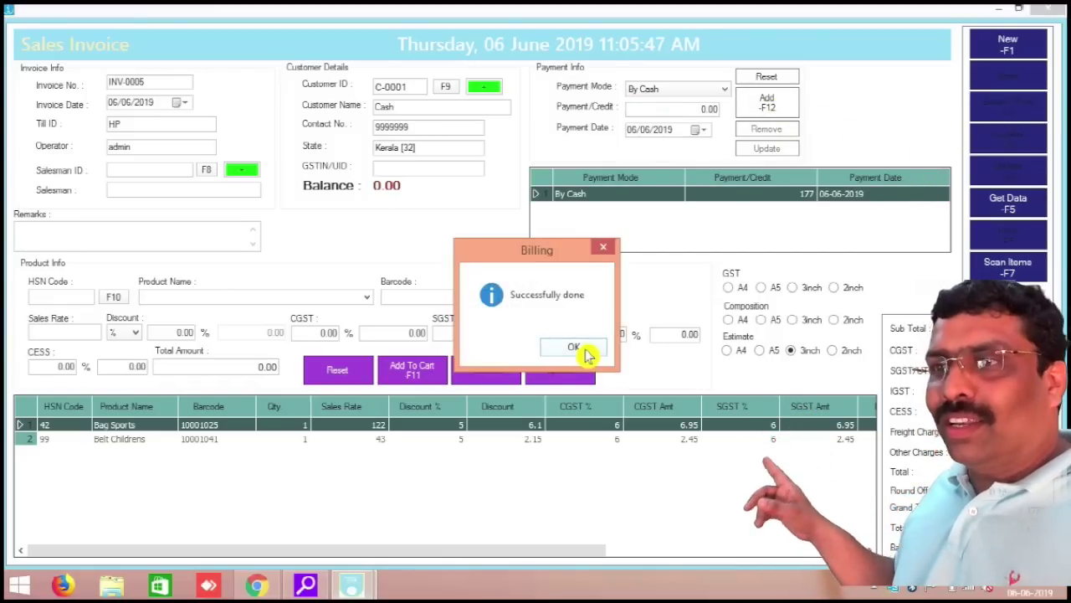
pyautogui.click(586, 356)
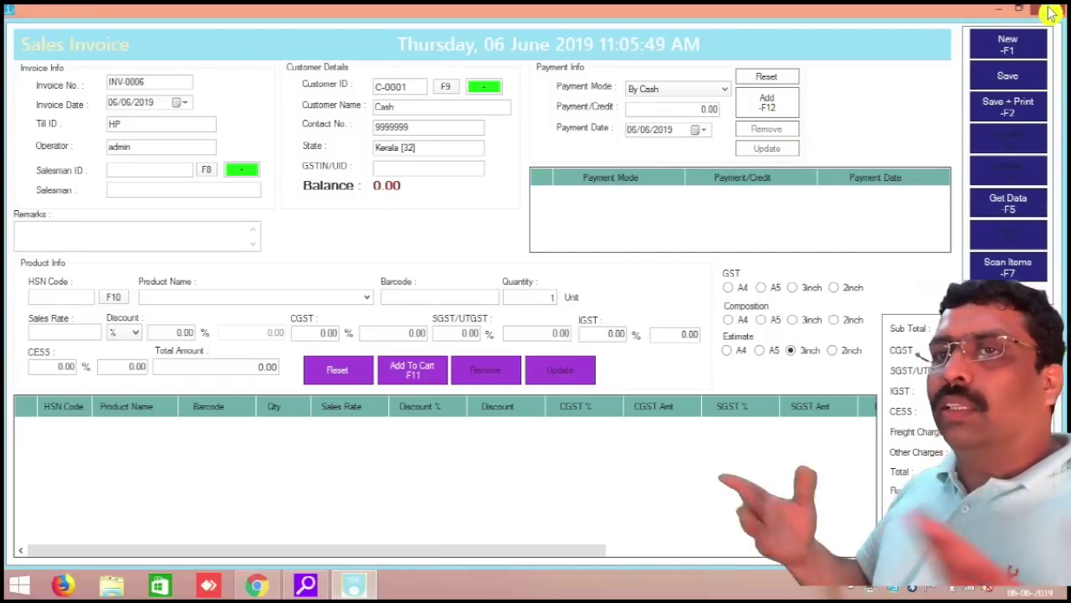
# Close Sales Invoice, save the printed estimate as a PDF on the Desktop and open that file
pyautogui.click(1052, 10)
pyautogui.click(403, 585)
pyautogui.click(656, 318)
pyautogui.click(1000, 12)
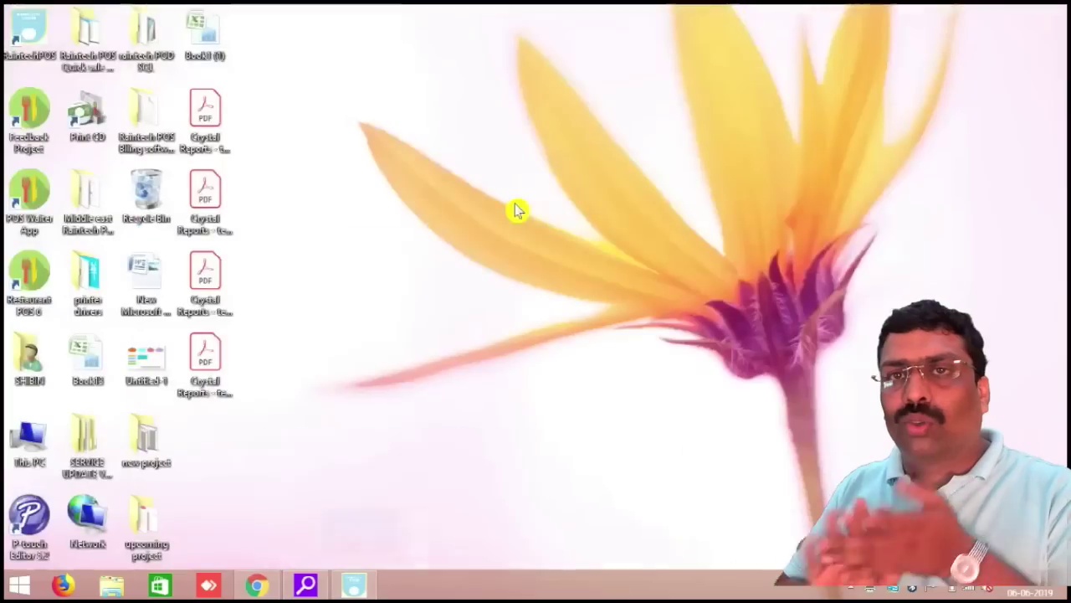
pyautogui.doubleClick(216, 354)
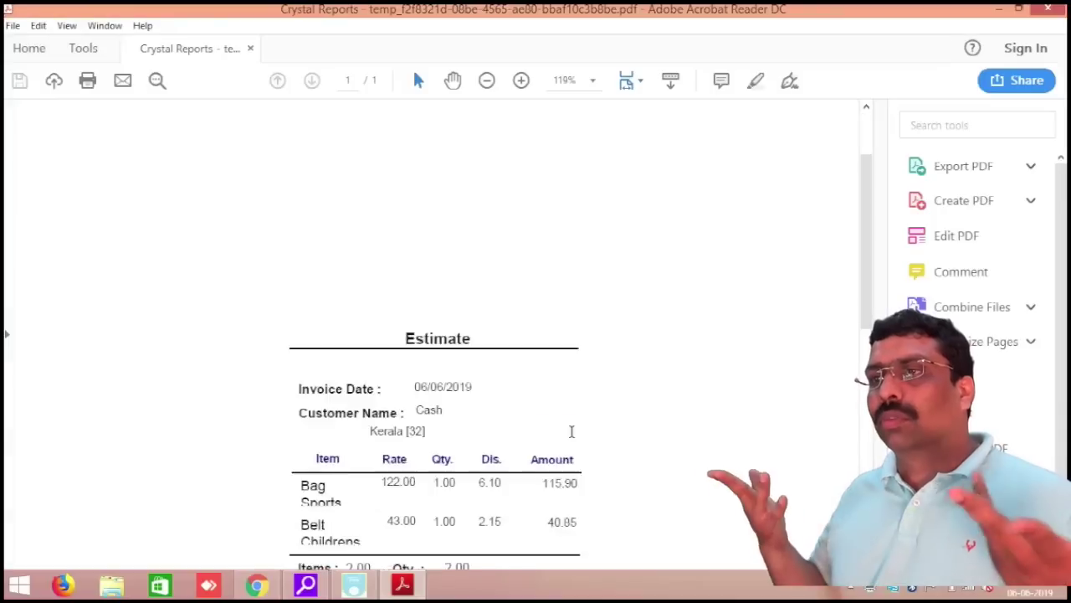
# Examine the thermal estimate PDF's header, item lines, discount, net total, paid and balance figures, and closing message
pyautogui.scroll(-2, 573, 439)
pyautogui.scroll(-8, 578, 442)
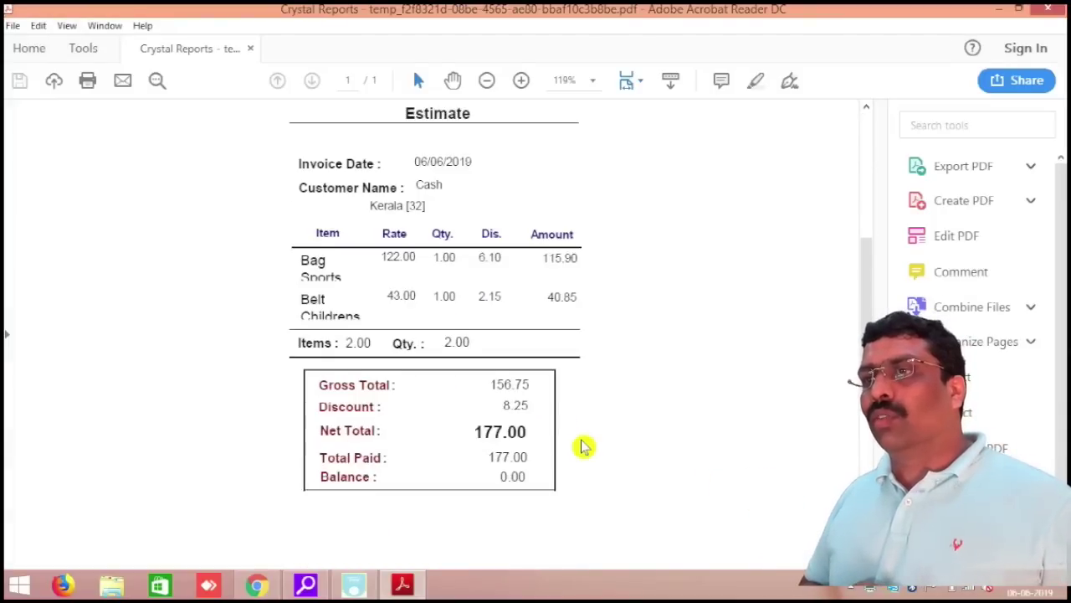
pyautogui.keyDown('ctrl'); pyautogui.scroll(-3, 584, 446); pyautogui.keyUp('ctrl')
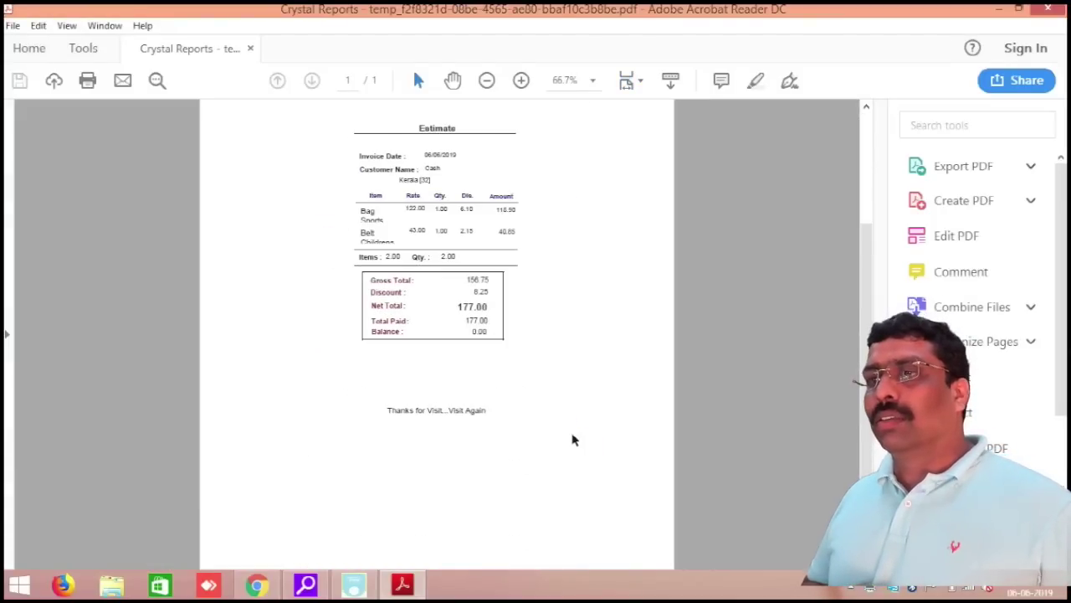
pyautogui.keyDown('ctrl'); pyautogui.scroll(4, 573, 438); pyautogui.keyUp('ctrl')
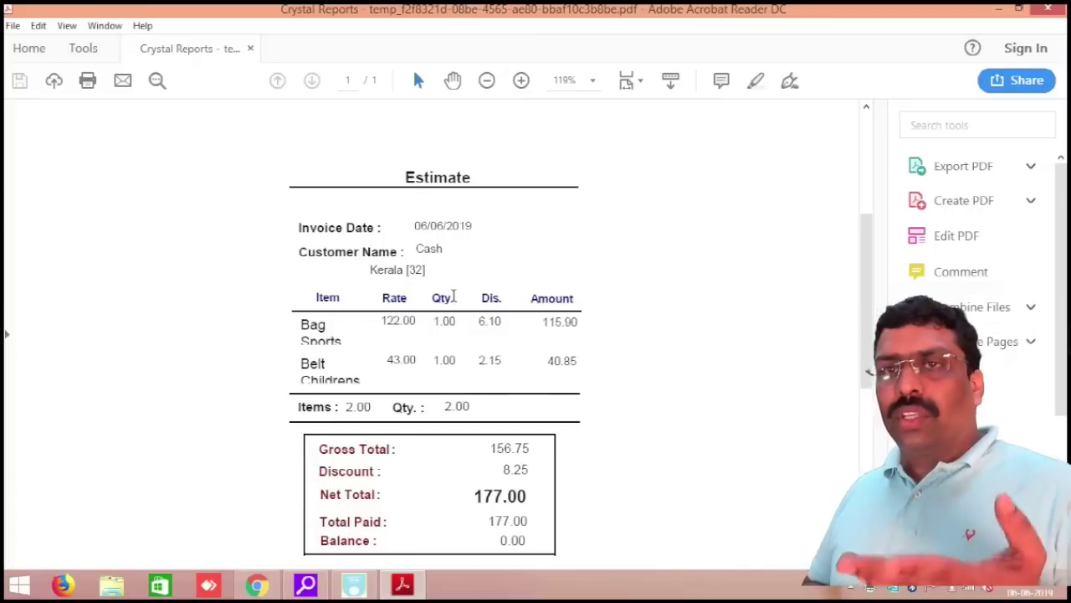
pyautogui.scroll(-5, 471, 325)
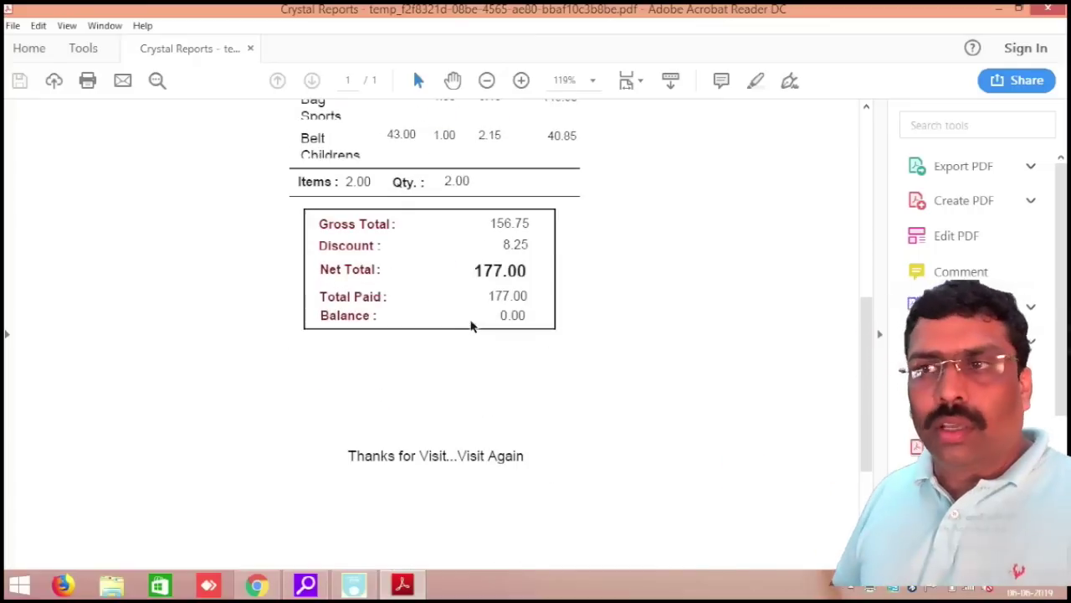
pyautogui.scroll(4, 471, 323)
pyautogui.keyDown('ctrl'); pyautogui.scroll(-3, 468, 316); pyautogui.keyUp('ctrl')
pyautogui.keyDown('ctrl'); pyautogui.scroll(3, 470, 320); pyautogui.keyUp('ctrl')
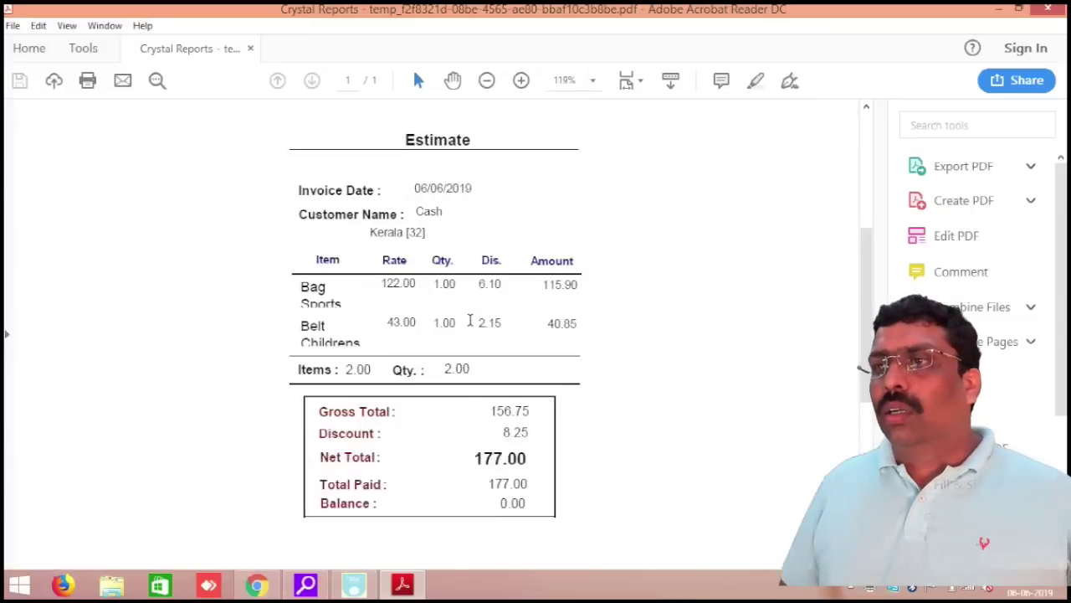
pyautogui.keyDown('ctrl'); pyautogui.scroll(-3, 470, 320); pyautogui.keyUp('ctrl')
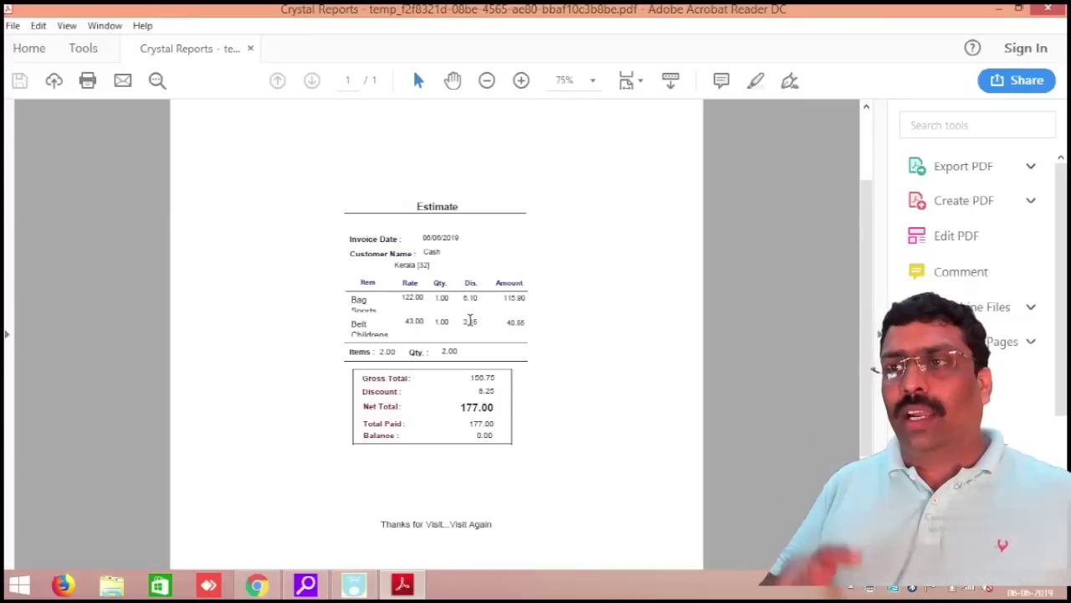
pyautogui.keyDown('ctrl'); pyautogui.scroll(1, 469, 320); pyautogui.keyUp('ctrl')
pyautogui.scroll(6, 469, 319)
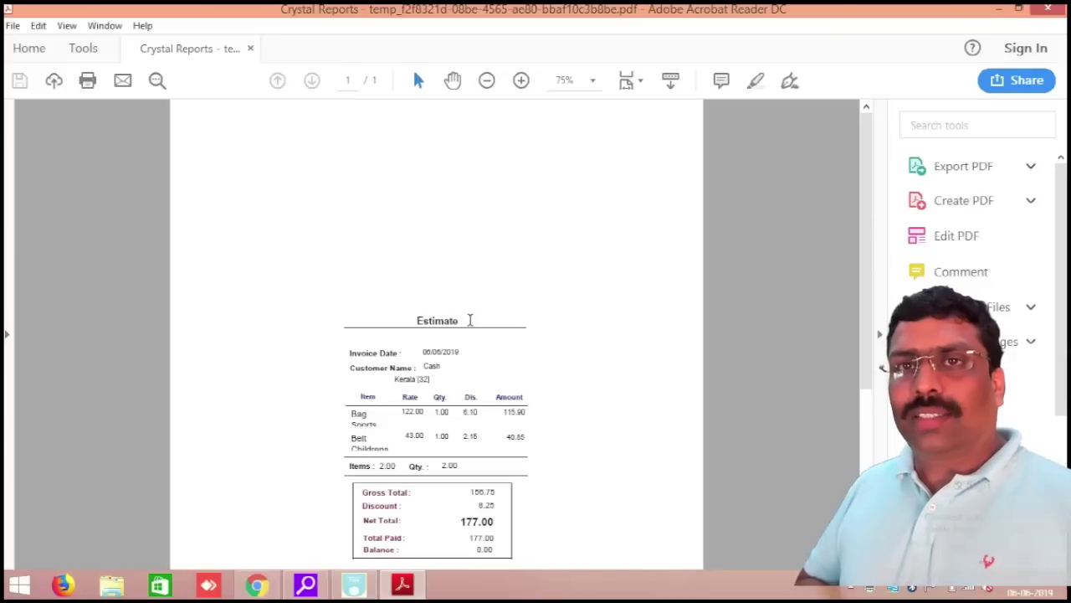
pyautogui.scroll(-5, 470, 321)
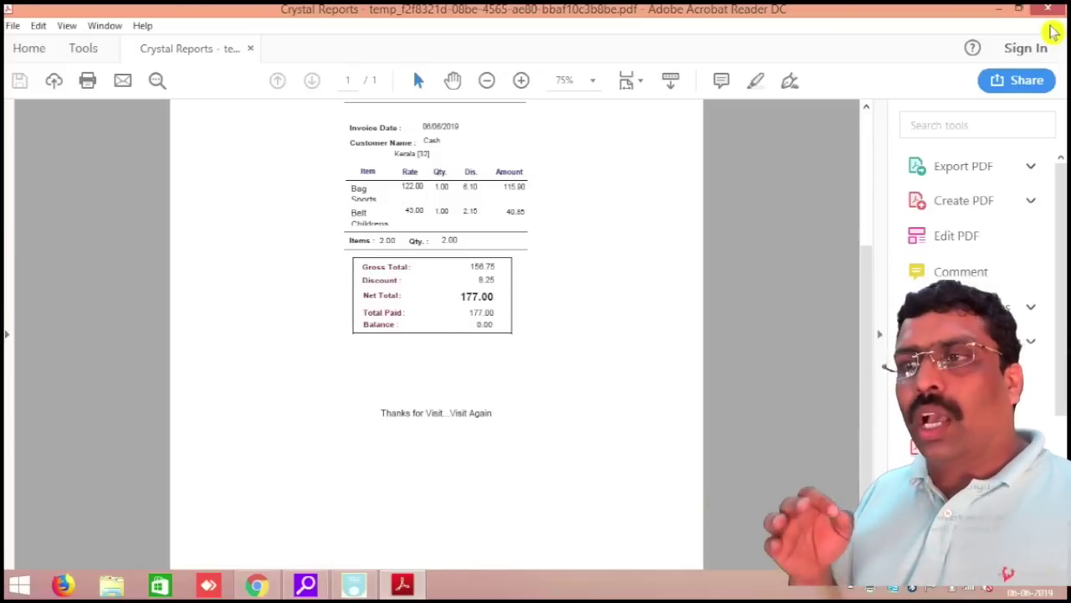
# Close the estimate PDF, return to the billing software, open the GST Returns sales records and export them to Excel
pyautogui.click(1048, 9)
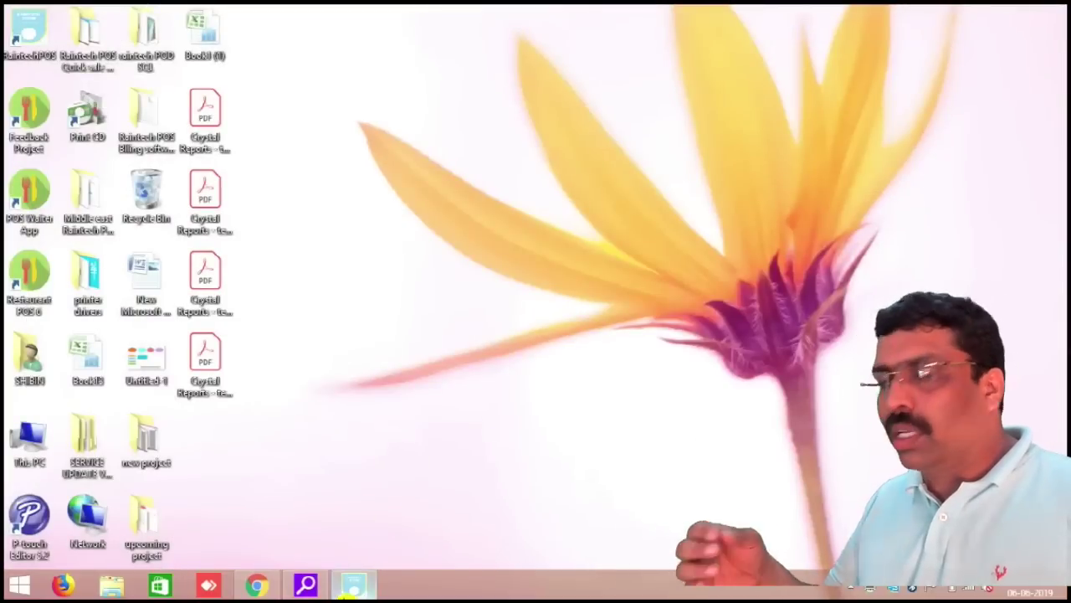
pyautogui.click(304, 584)
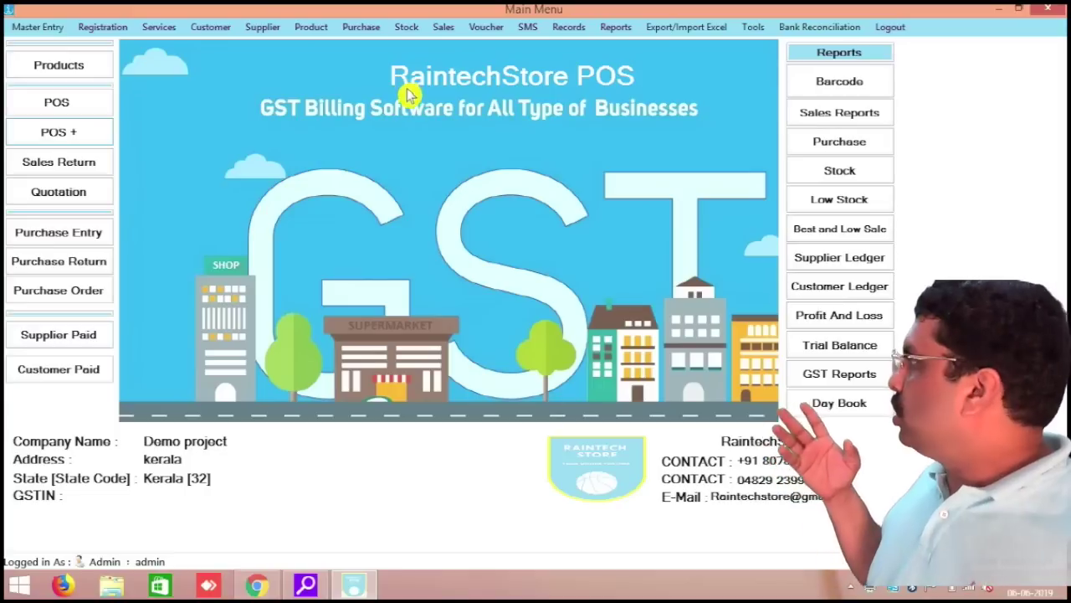
pyautogui.click(571, 29)
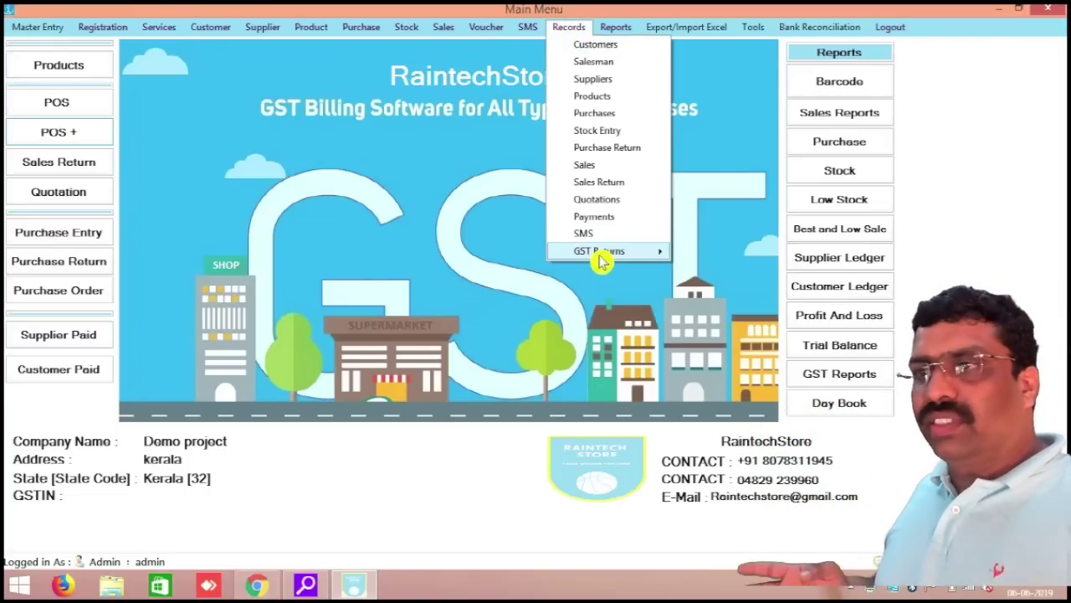
pyautogui.moveTo(597, 251)
pyautogui.click(710, 252)
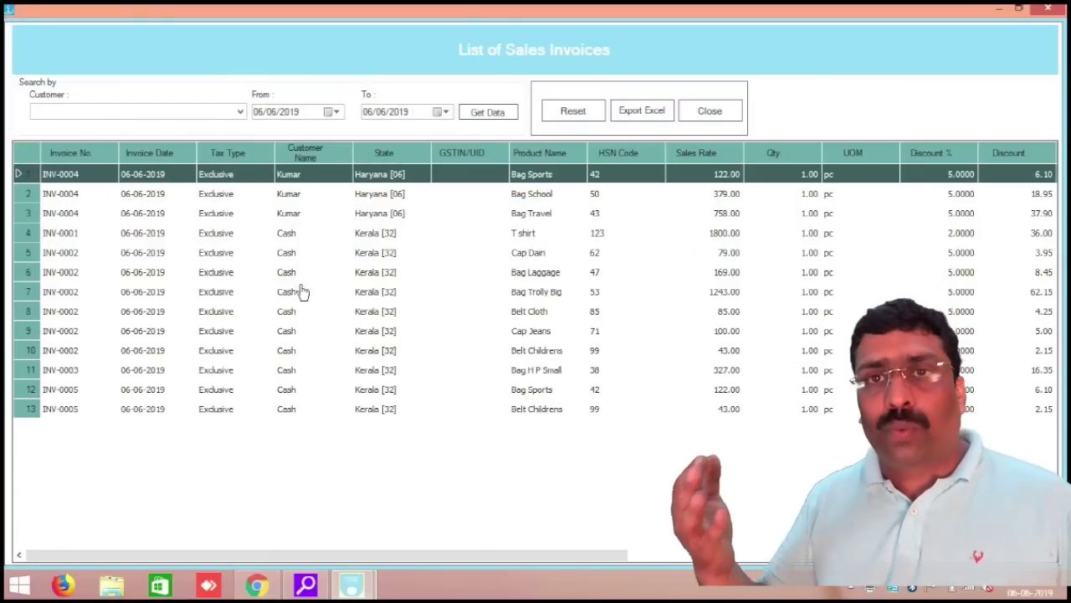
pyautogui.click(653, 107)
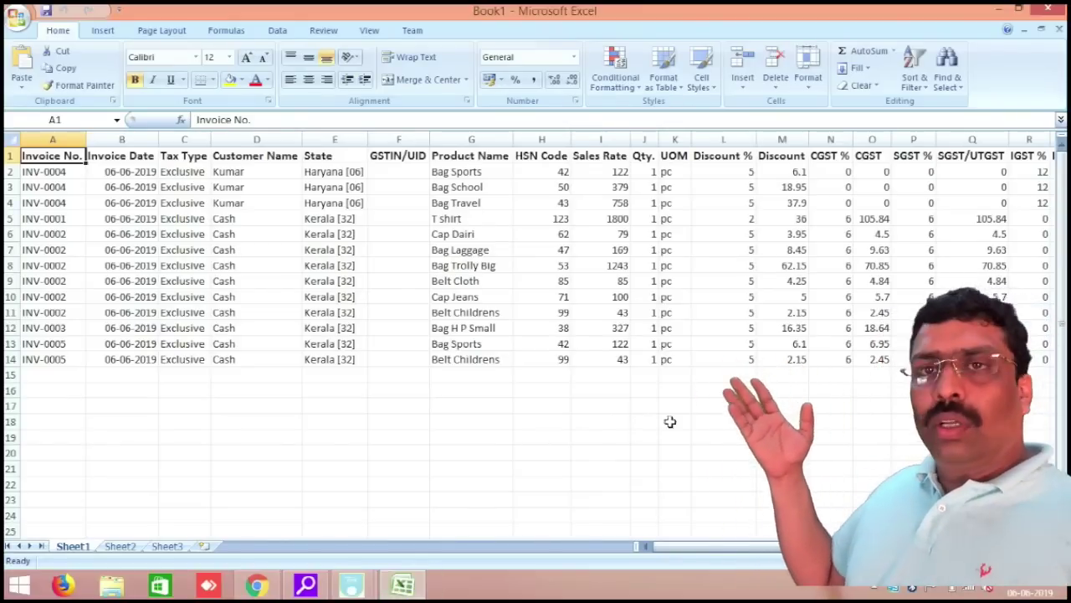
# Total the CGST column in row 16 with AutoSum and extend the sum across to the CESS column
pyautogui.hscroll(2, 669, 421)
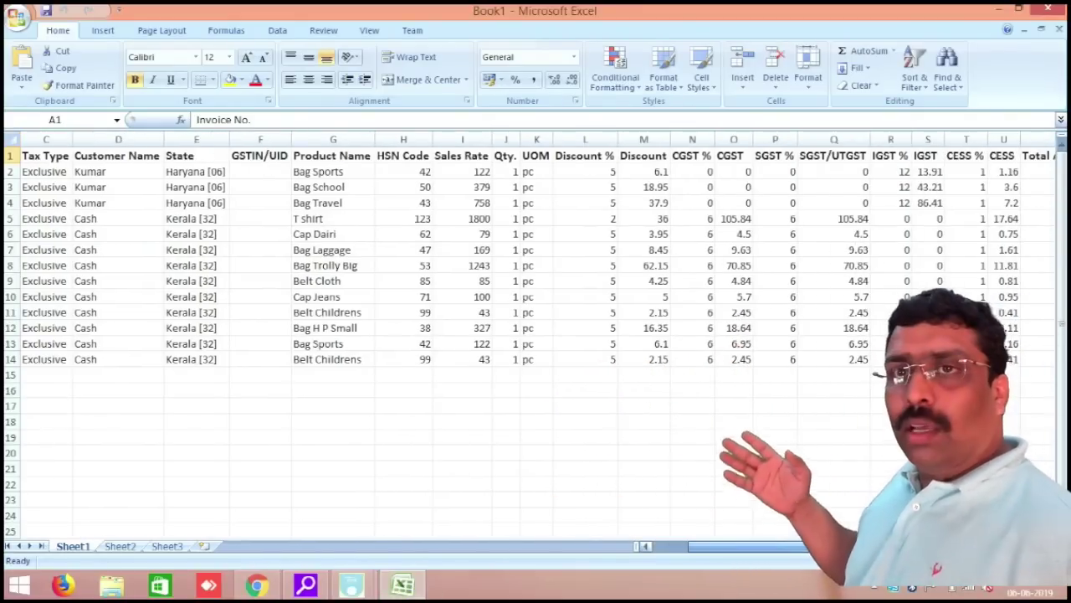
pyautogui.moveTo(733, 172); pyautogui.dragTo(741, 383)
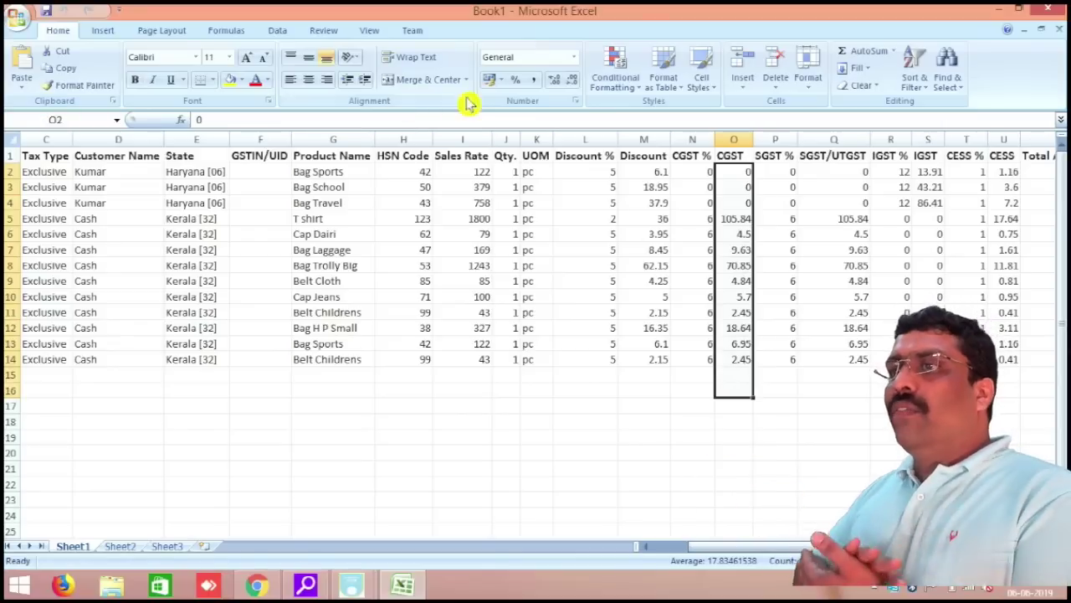
pyautogui.click(877, 55)
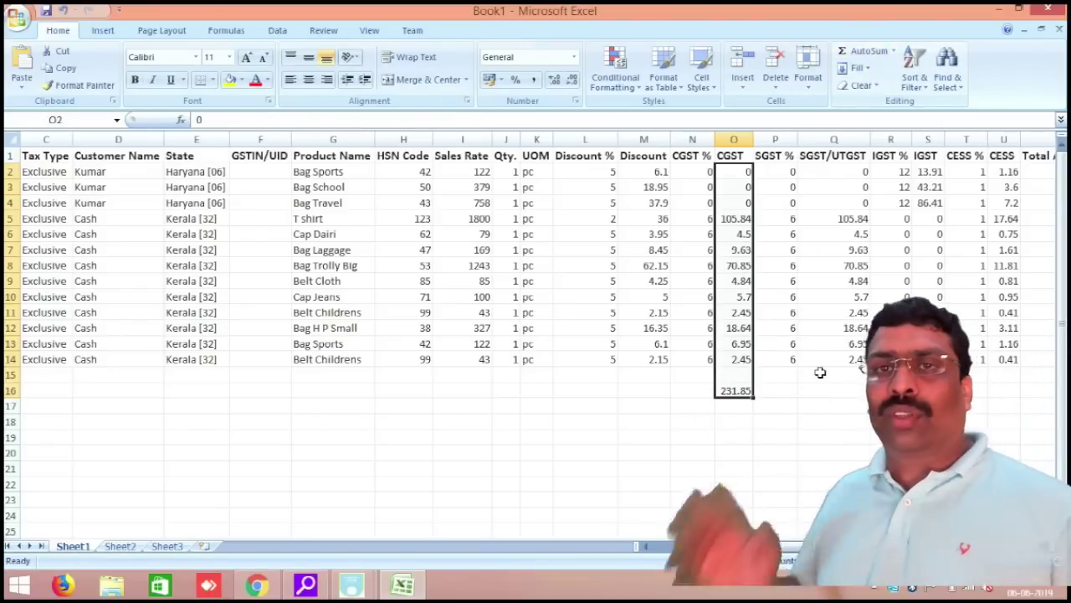
pyautogui.click(731, 393)
pyautogui.moveTo(753, 397); pyautogui.dragTo(1009, 393)
pyautogui.click(891, 437)
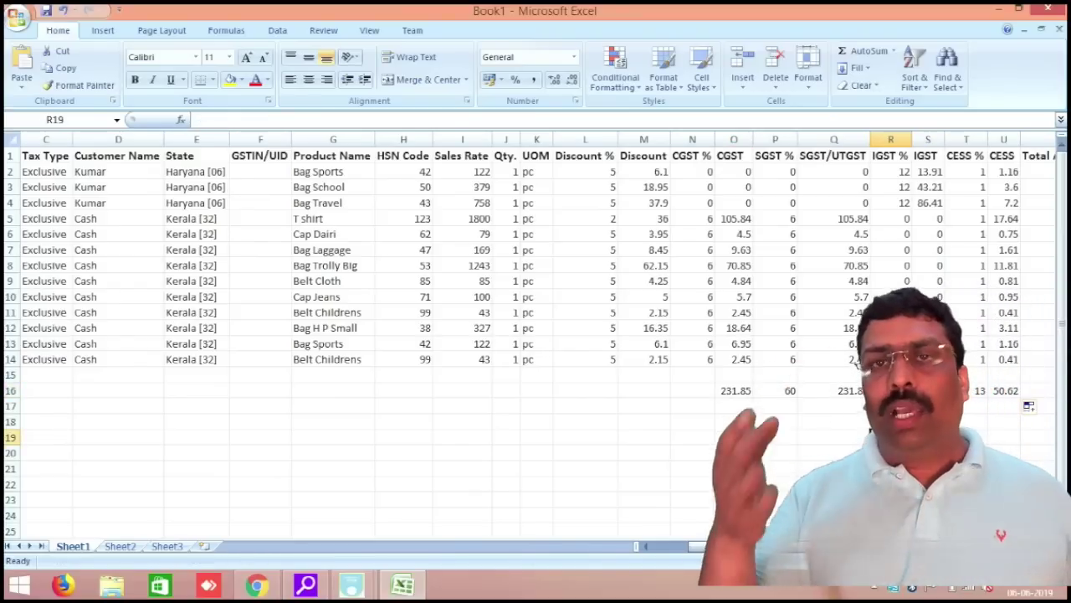
# Close the exported workbook without saving and close the List of Sales Invoices
pyautogui.click(1056, 11)
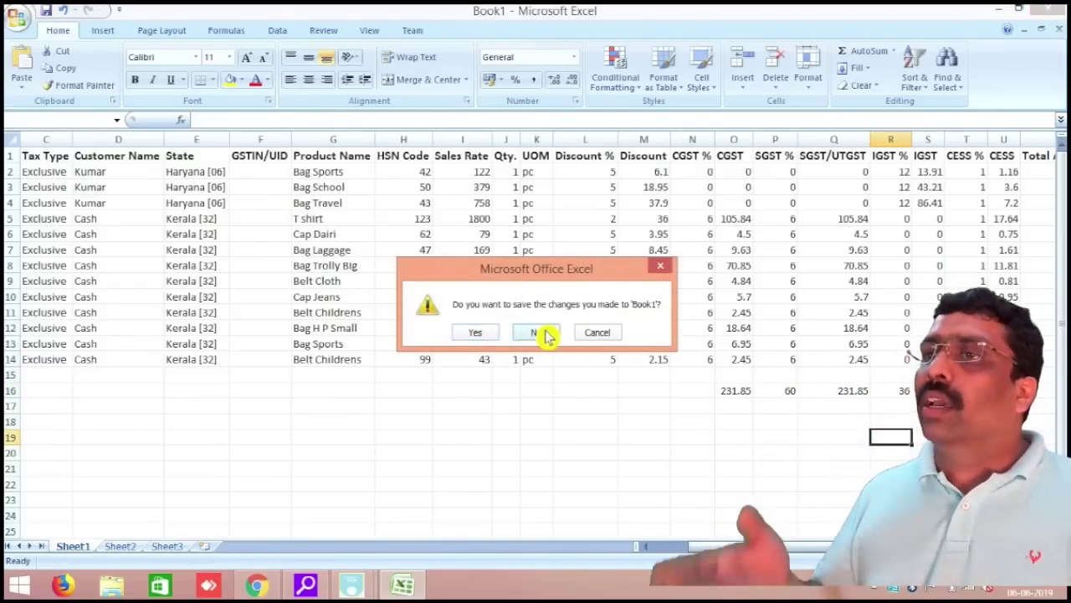
pyautogui.click(539, 332)
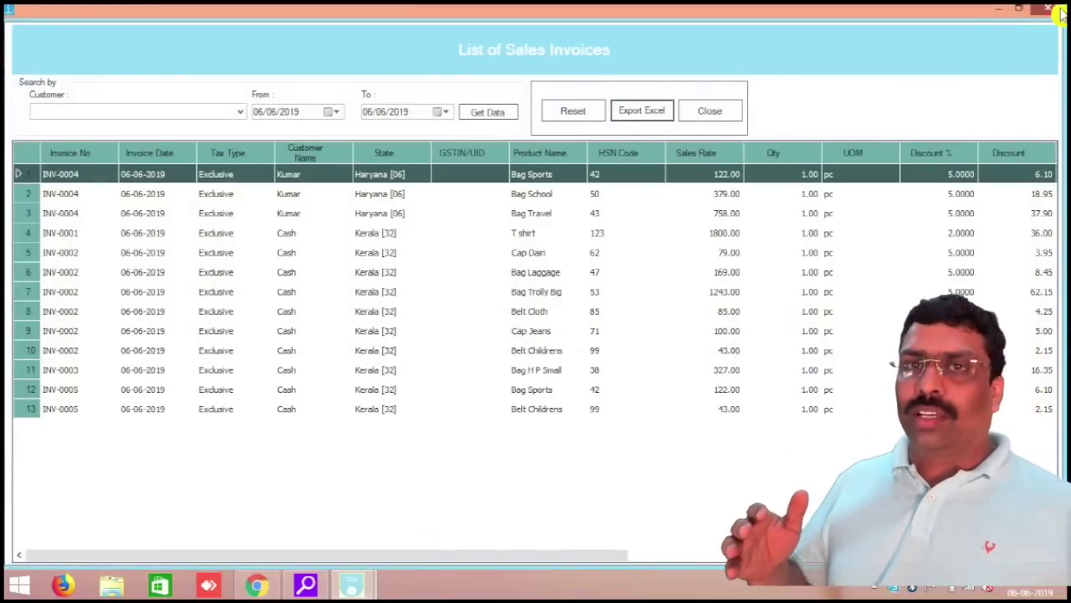
pyautogui.click(1057, 10)
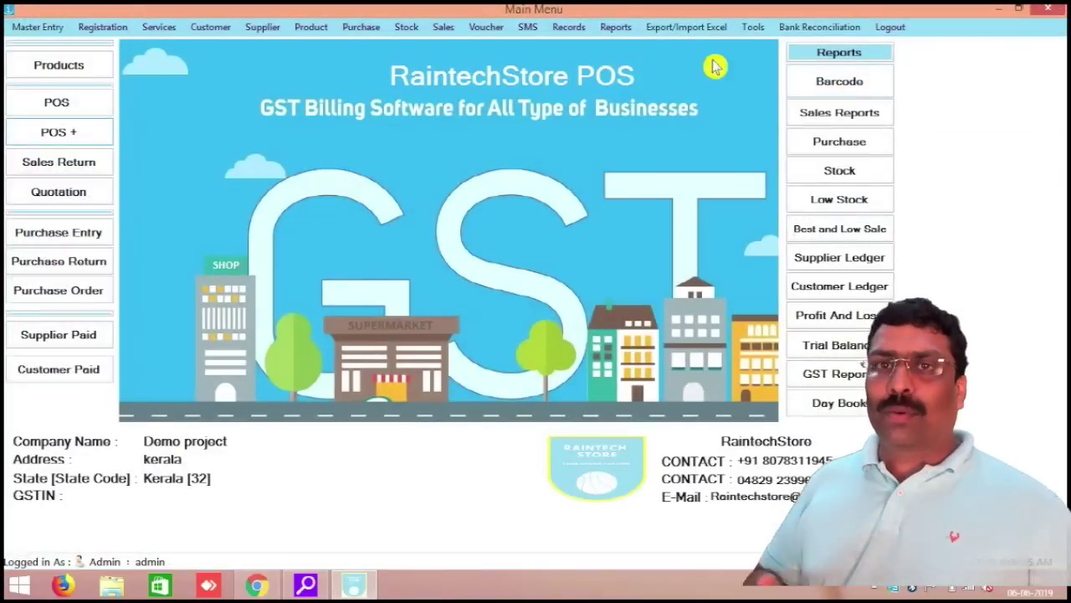
# View the GST Returns purchase records, then close the List of Purchases
pyautogui.click(626, 30)
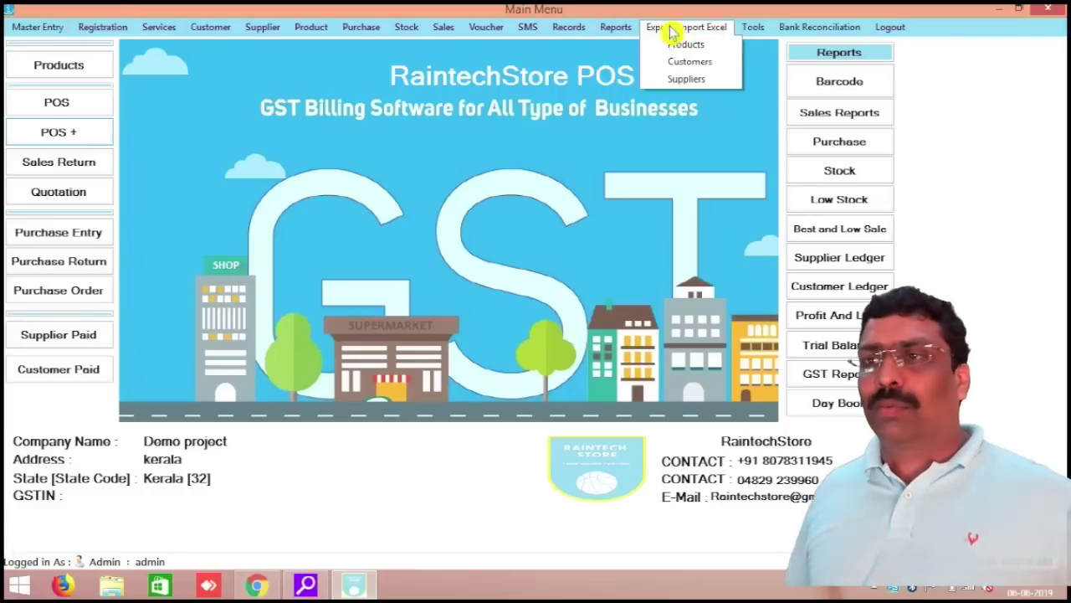
pyautogui.moveTo(577, 27)
pyautogui.moveTo(615, 251)
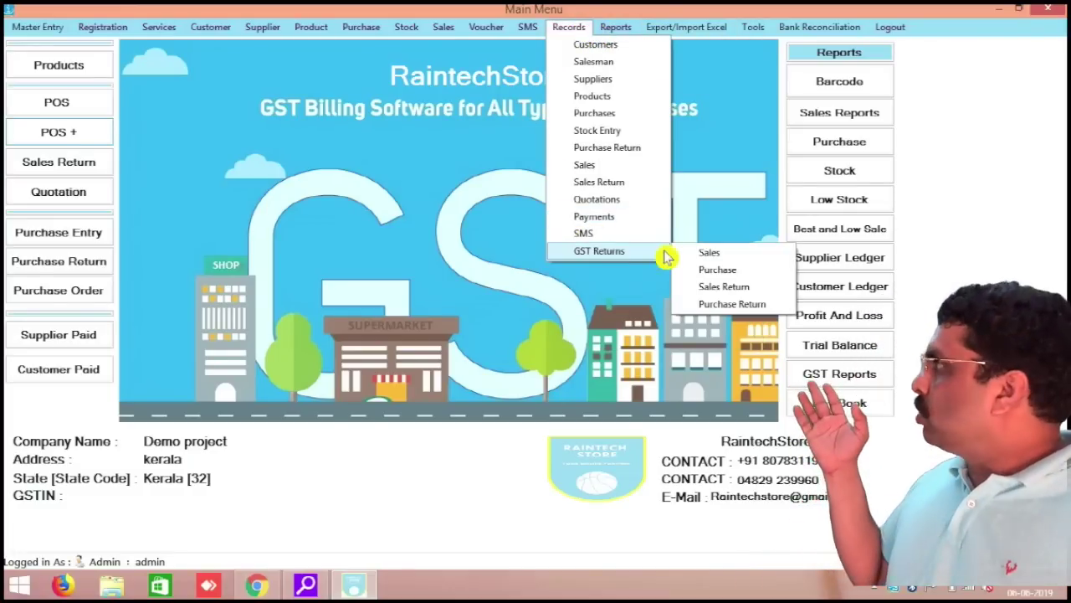
pyautogui.click(720, 269)
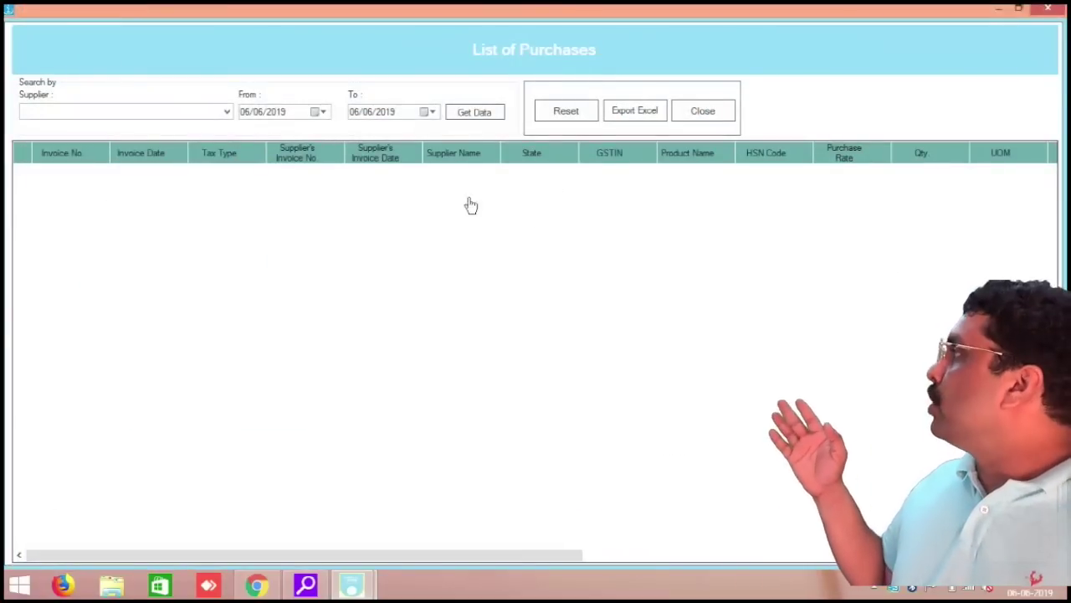
pyautogui.click(1049, 8)
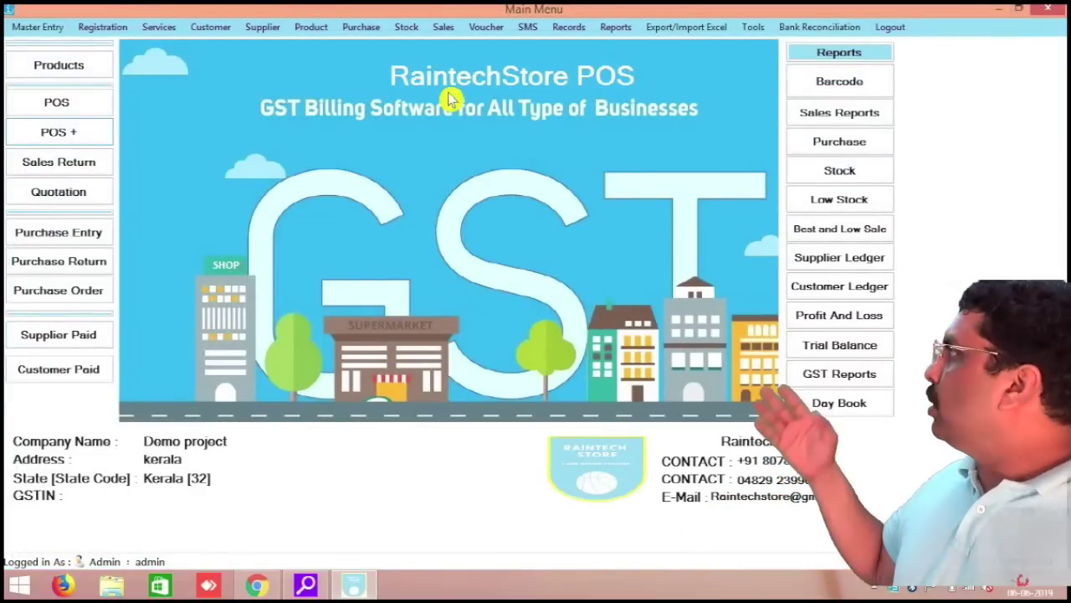
# Open a Purchase Entry and start a new supplier record with the name ABC enterprises
pyautogui.click(75, 238)
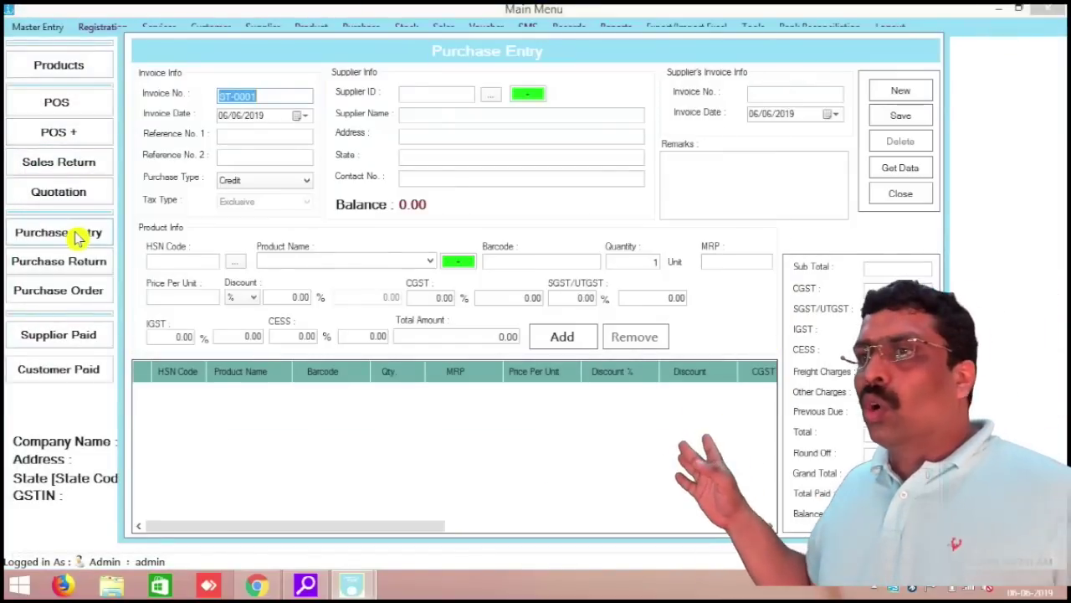
pyautogui.click(492, 96)
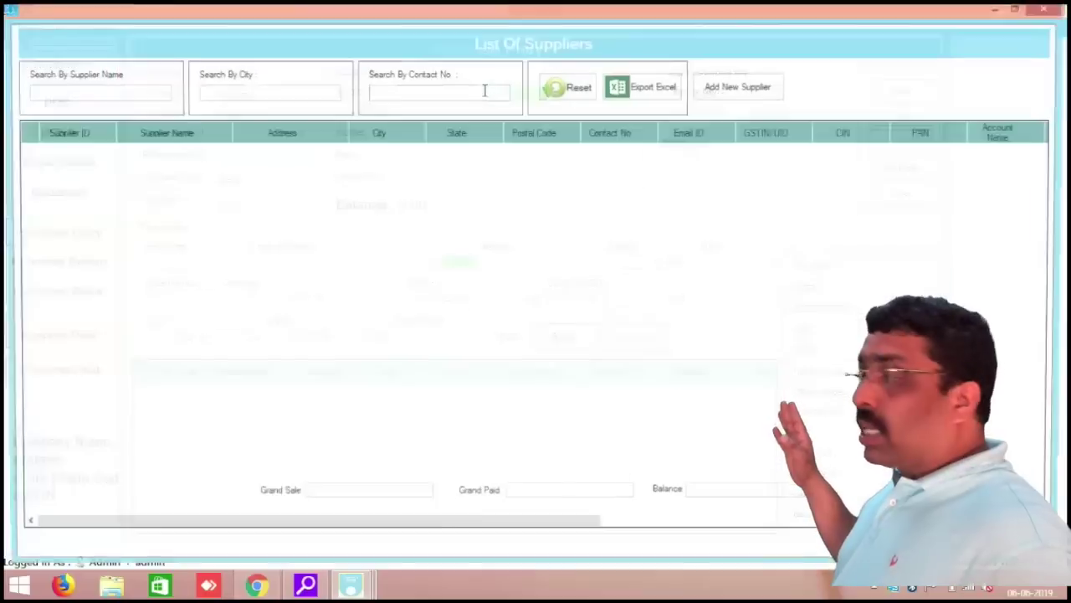
pyautogui.click(724, 95)
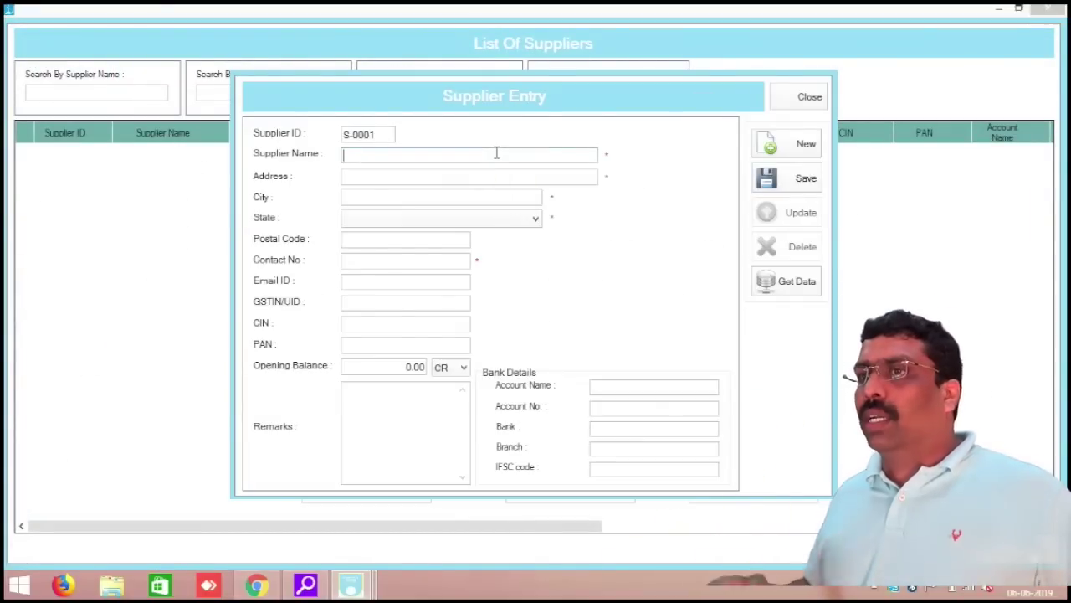
pyautogui.write('ABC en')
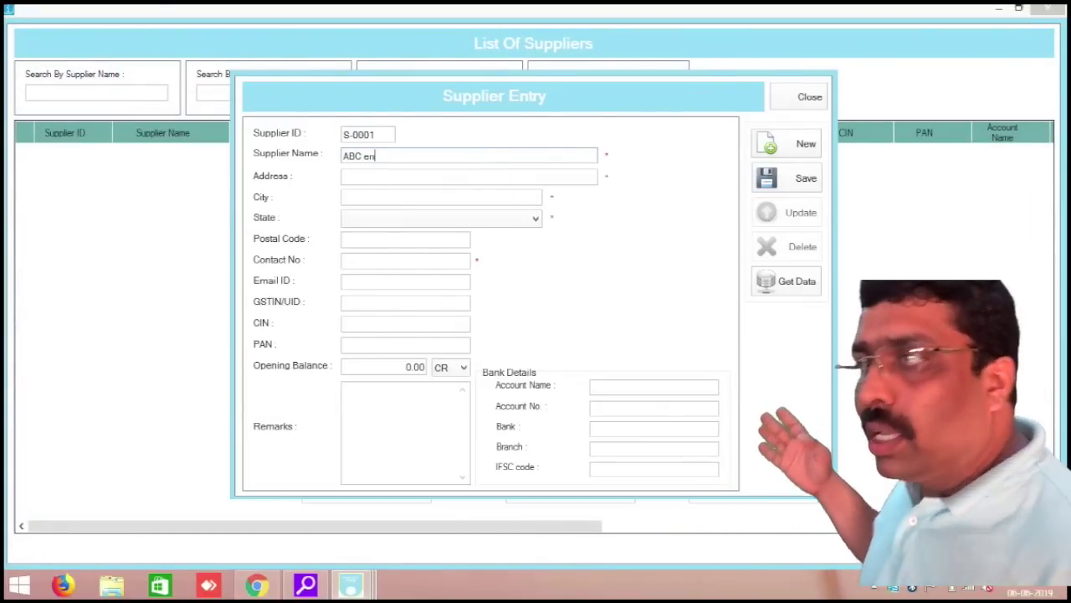
pyautogui.write('terprises')
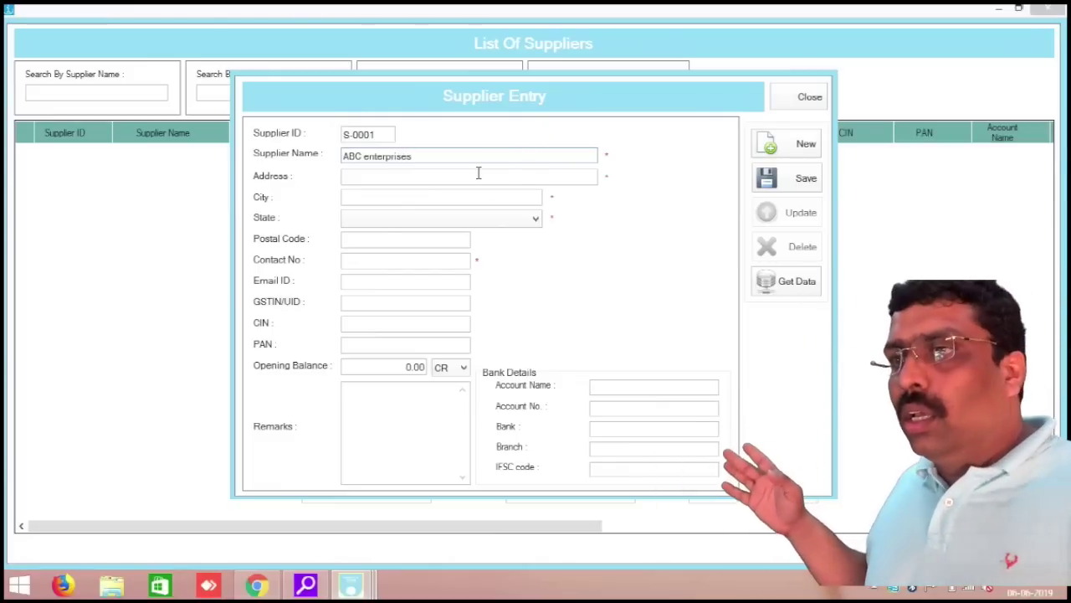
# Enter kerala as the supplier's address and kottayam as the city
pyautogui.click(479, 172)
pyautogui.write('aisaudfi')
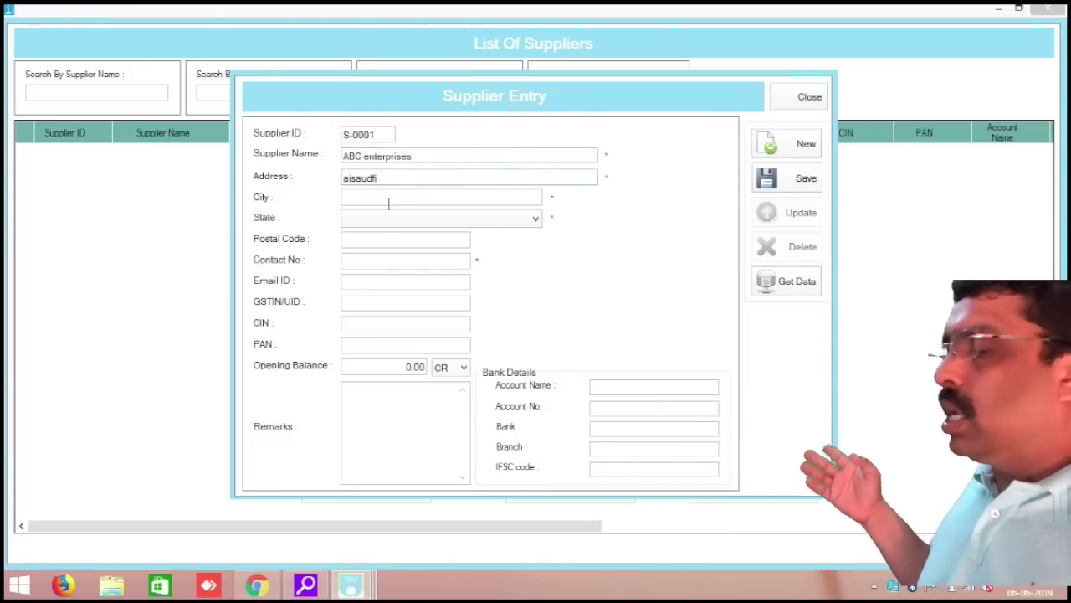
pyautogui.moveTo(452, 178); pyautogui.dragTo(12, 187)
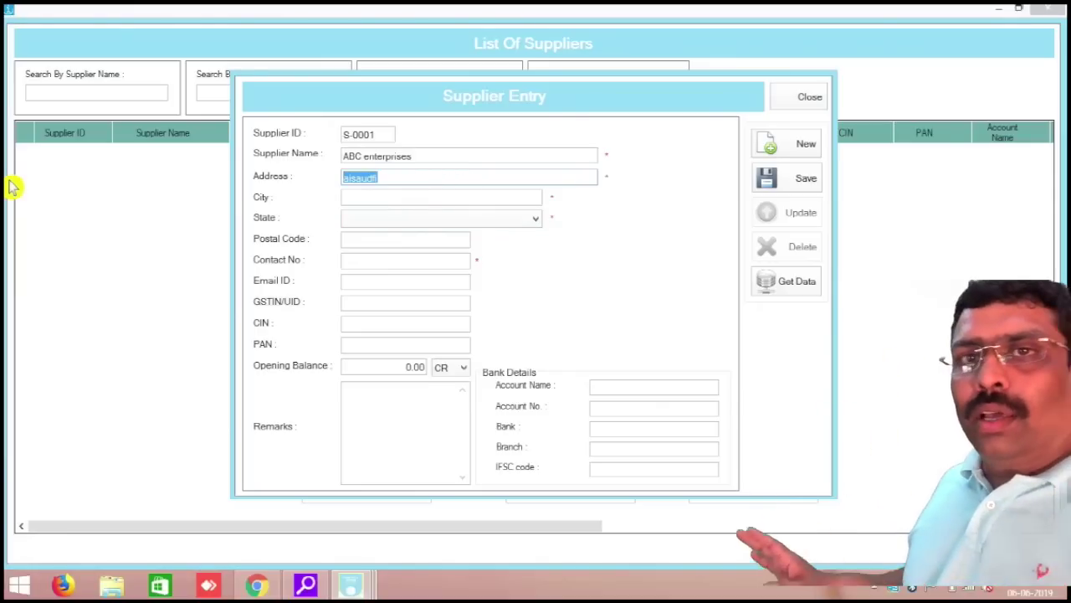
pyautogui.write('kerala')
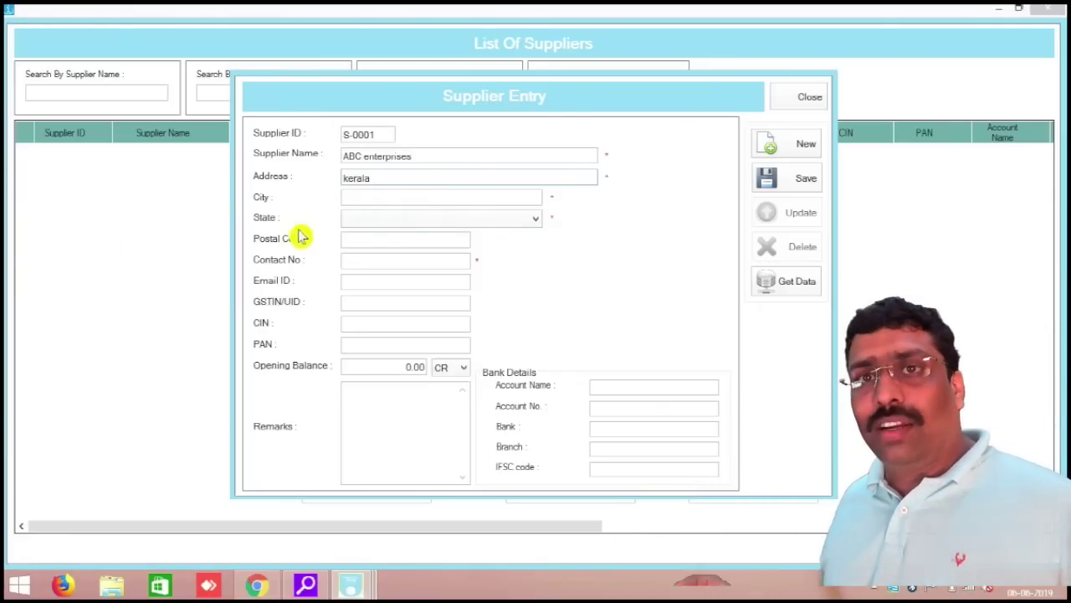
pyautogui.click(394, 199)
pyautogui.write('kottayam')
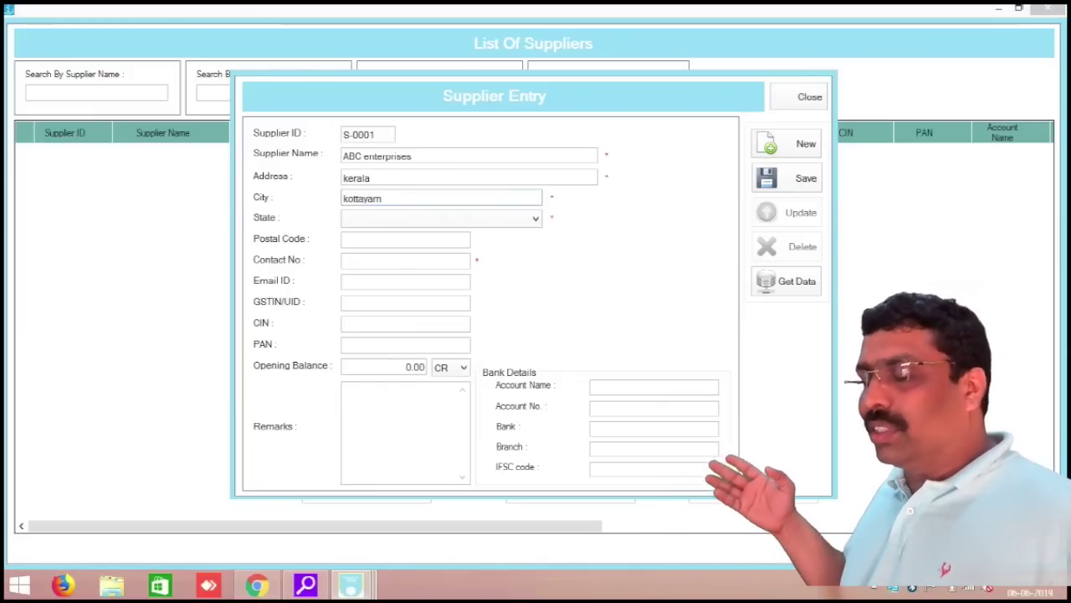
# Set the supplier's state to Kerala [32], enter the contact number and save the supplier record
pyautogui.click(440, 219)
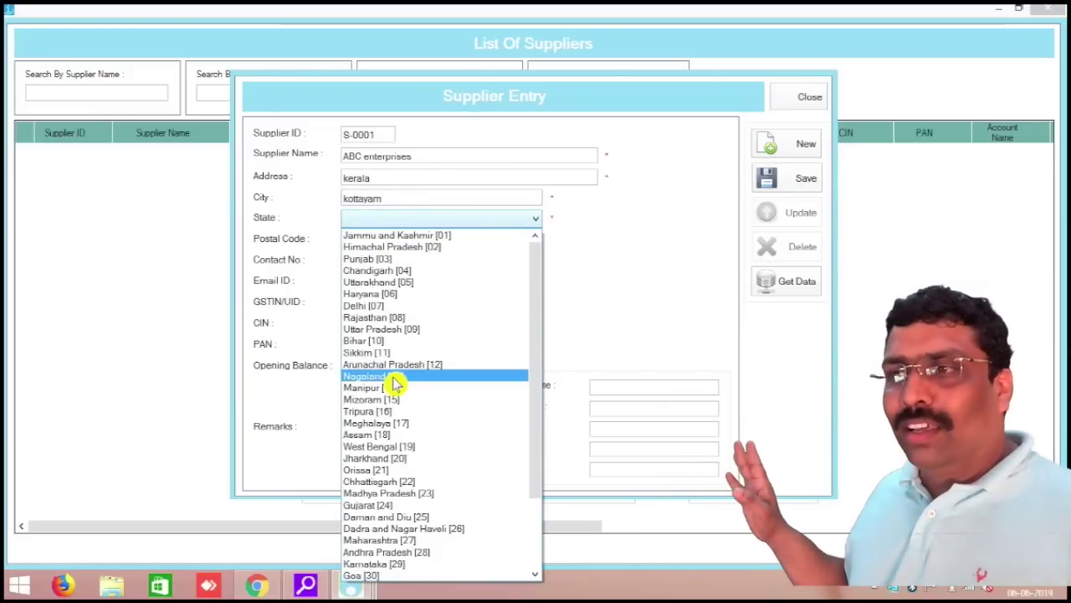
pyautogui.press('k')
pyautogui.scroll(-1, 443, 493)
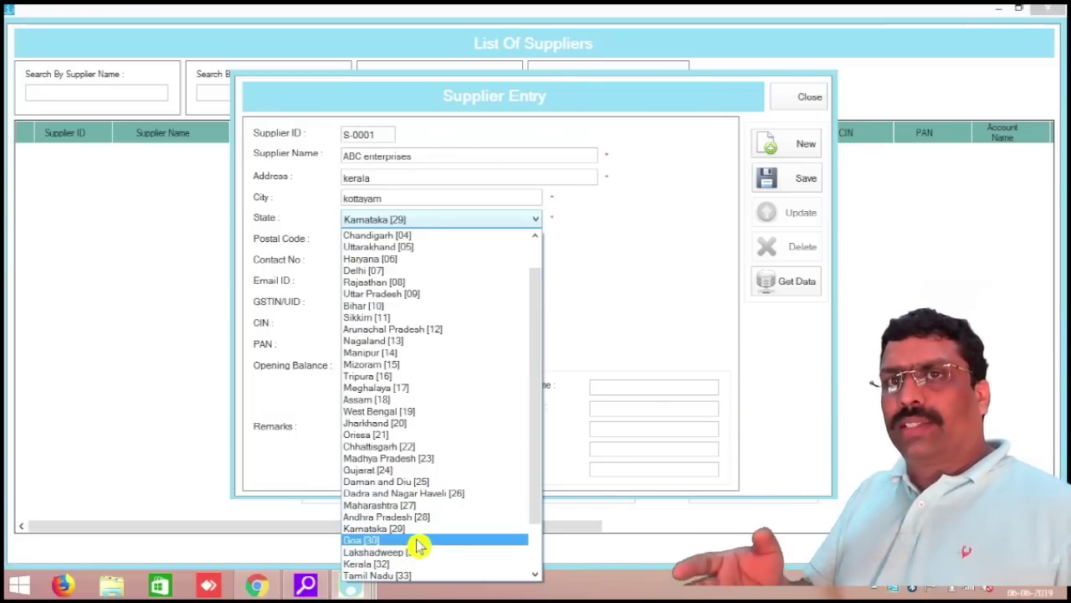
pyautogui.click(377, 564)
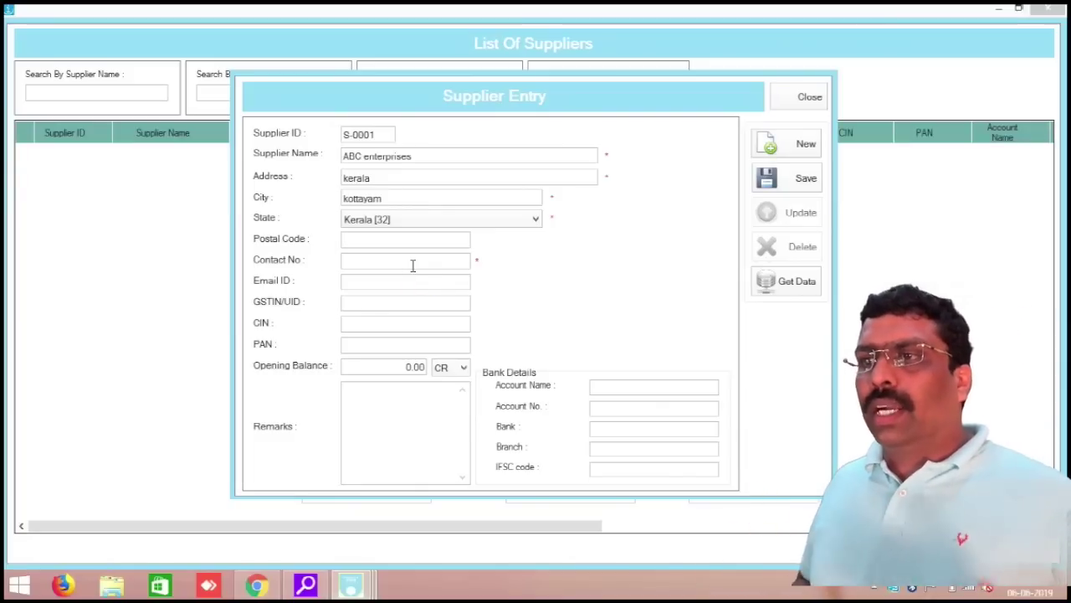
pyautogui.click(804, 193)
pyautogui.click(593, 354)
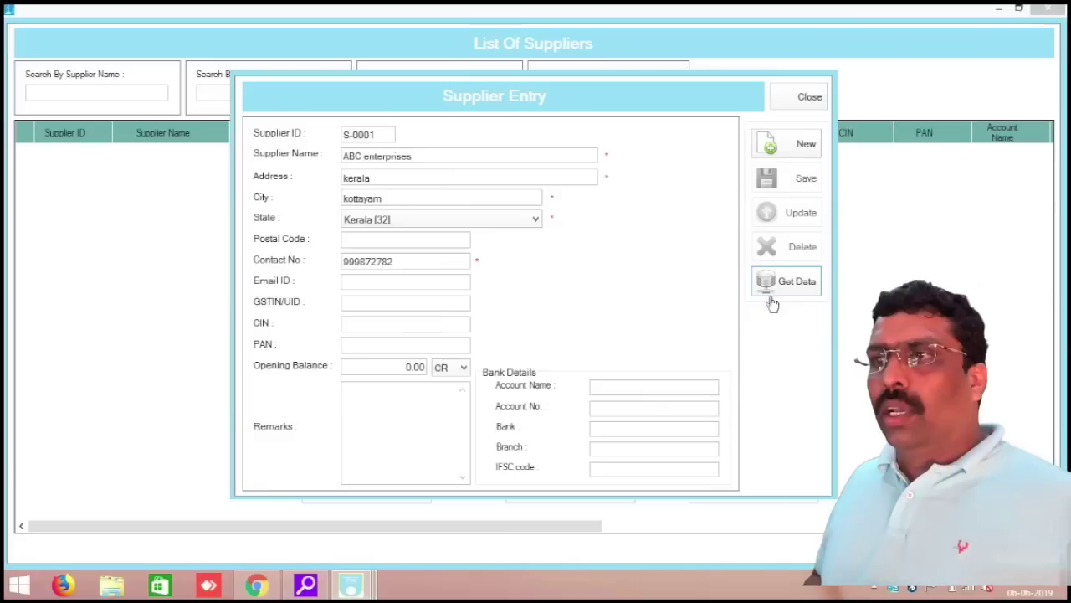
# Close Supplier Entry, reload the supplier list and choose ABC enterprises as the supplier of the purchase entry
pyautogui.click(810, 98)
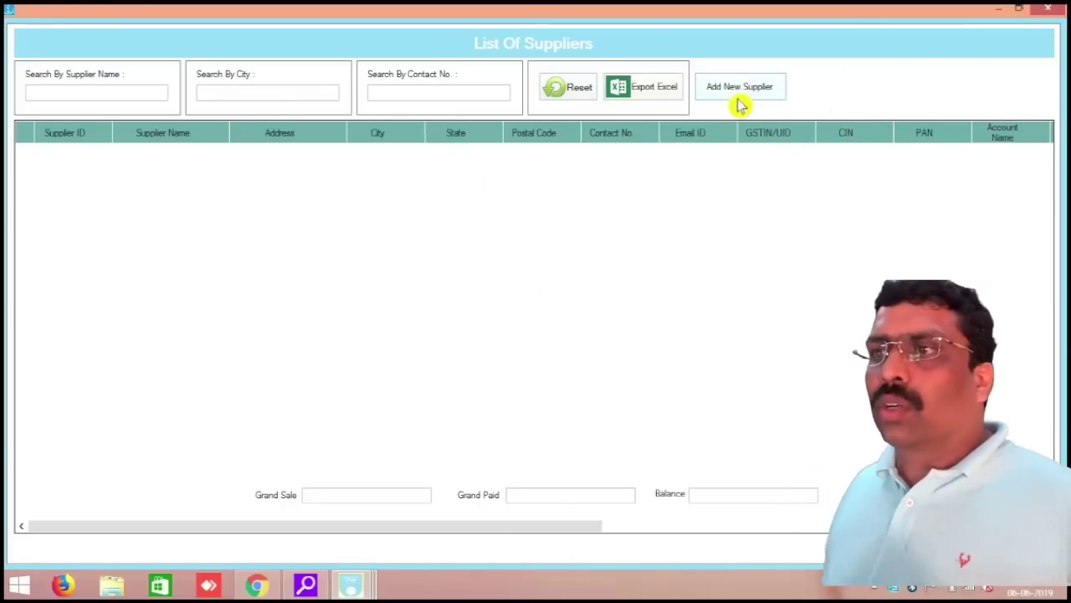
pyautogui.click(1048, 9)
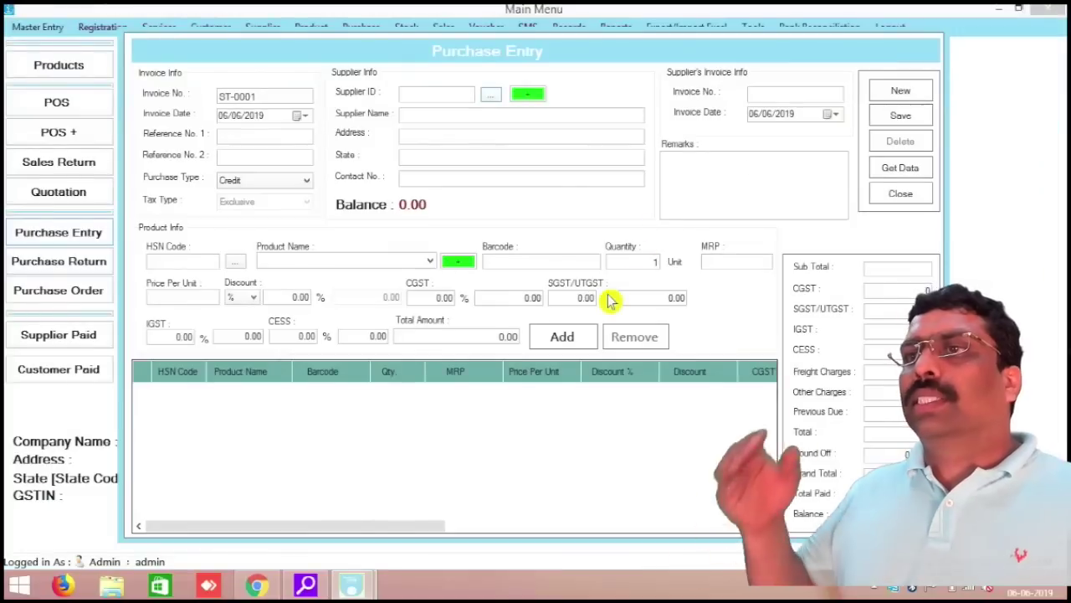
pyautogui.click(494, 97)
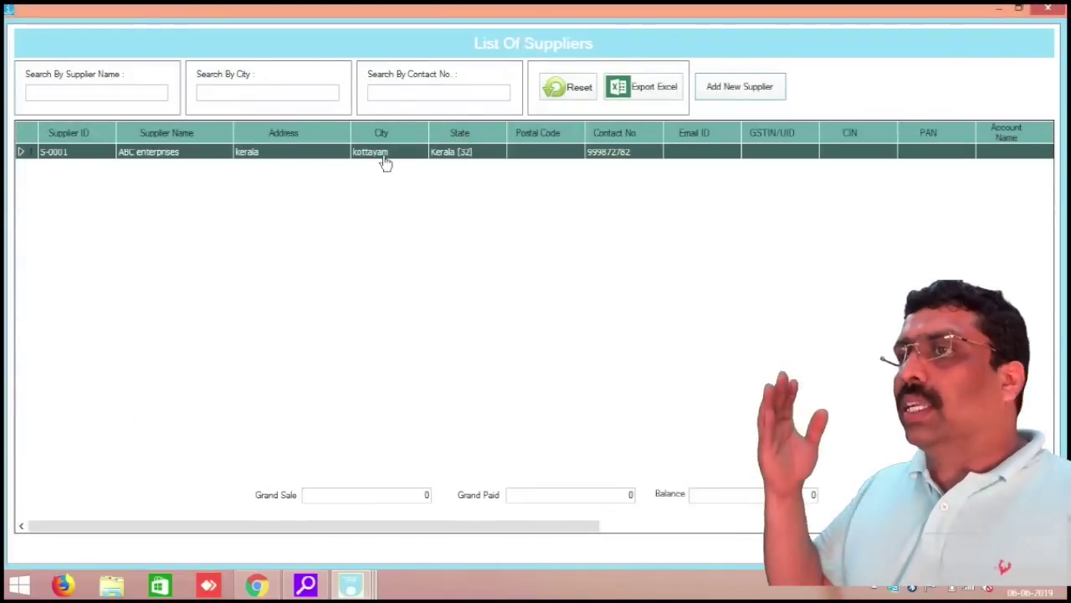
pyautogui.doubleClick(386, 156)
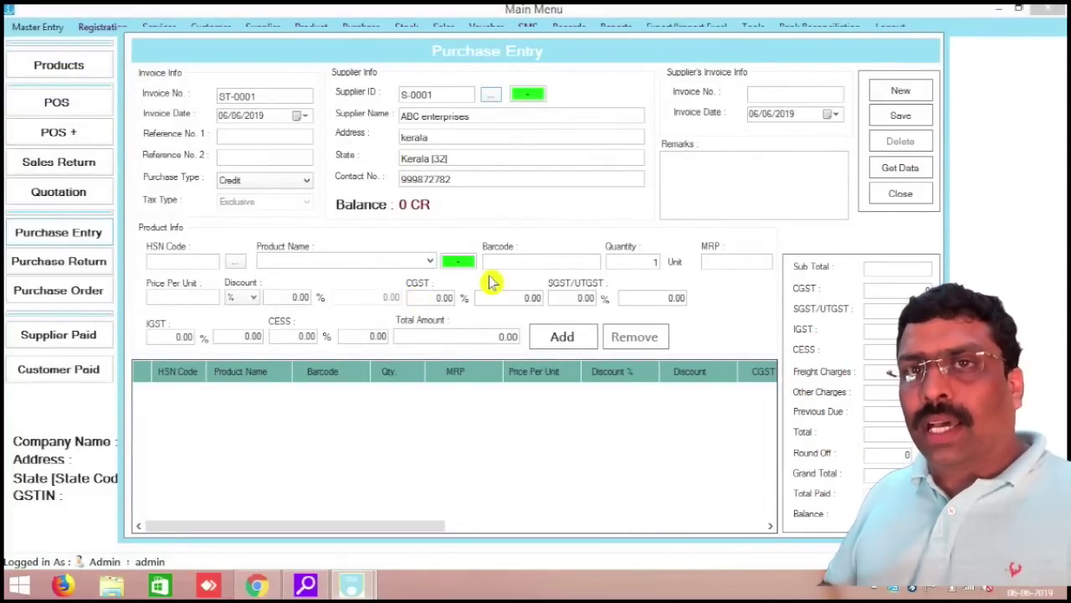
# Add one Bag Executive and 10 Bag L K G Small to the purchase entry
pyautogui.click(430, 260)
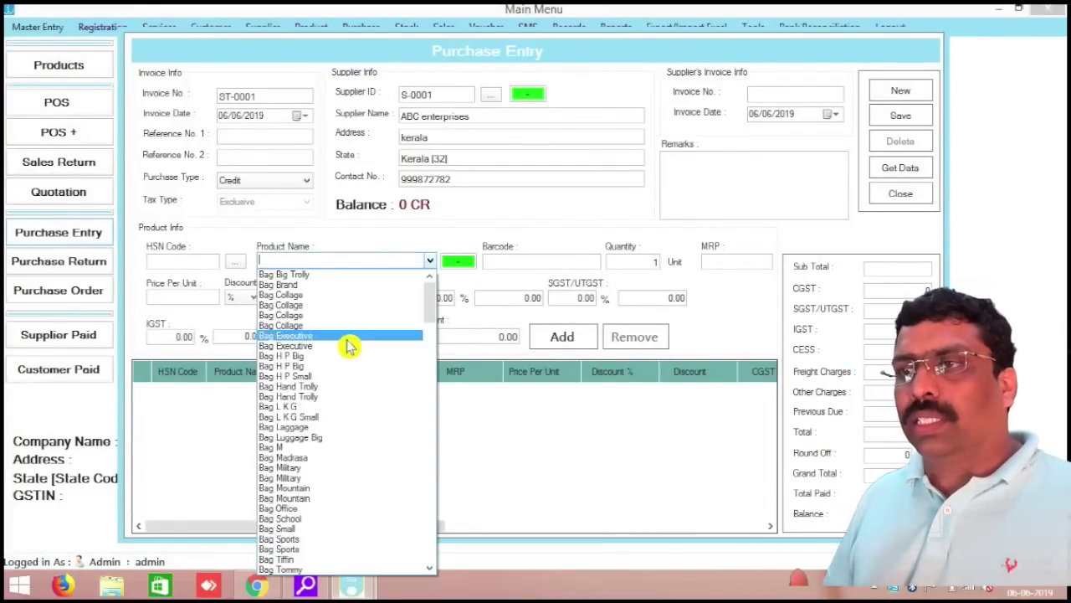
pyautogui.click(418, 339)
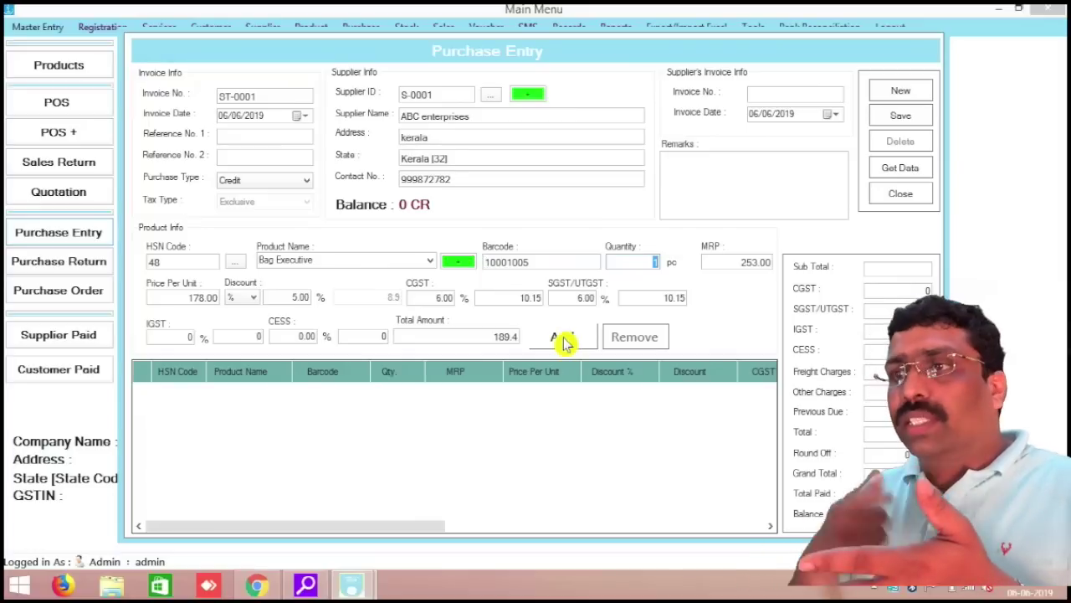
pyautogui.click(563, 336)
pyautogui.click(430, 260)
pyautogui.click(357, 422)
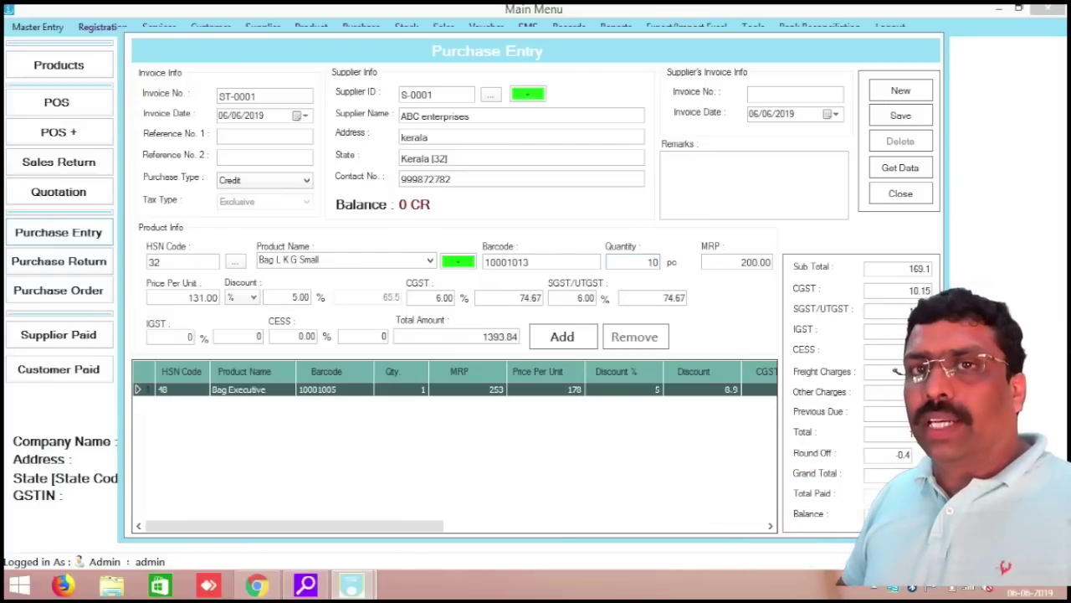
pyautogui.click(589, 345)
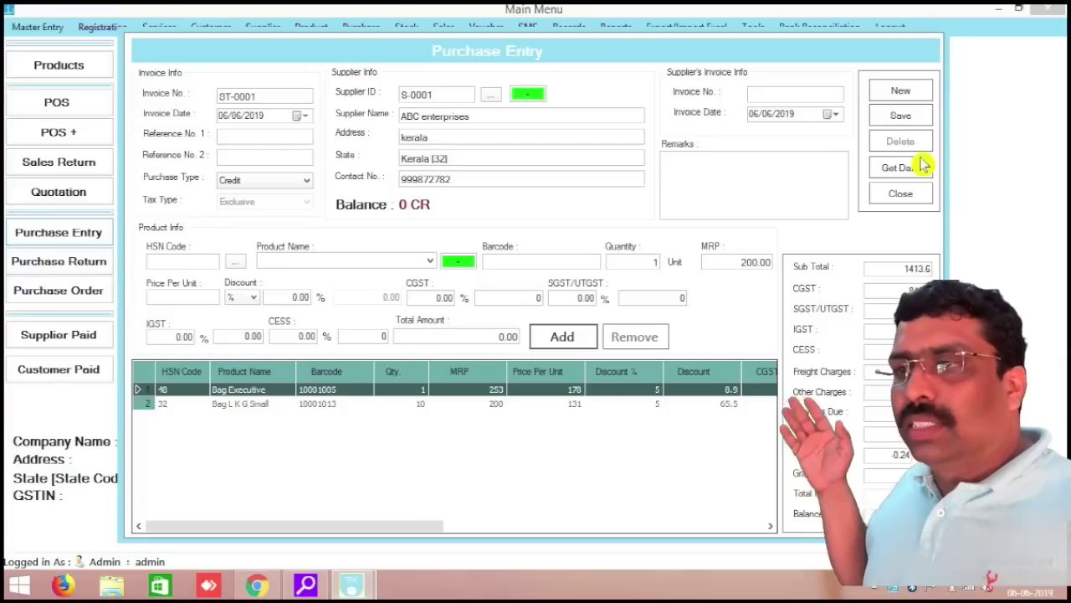
# Start entering the supplier's invoice number in the purchase entry
pyautogui.click(776, 92)
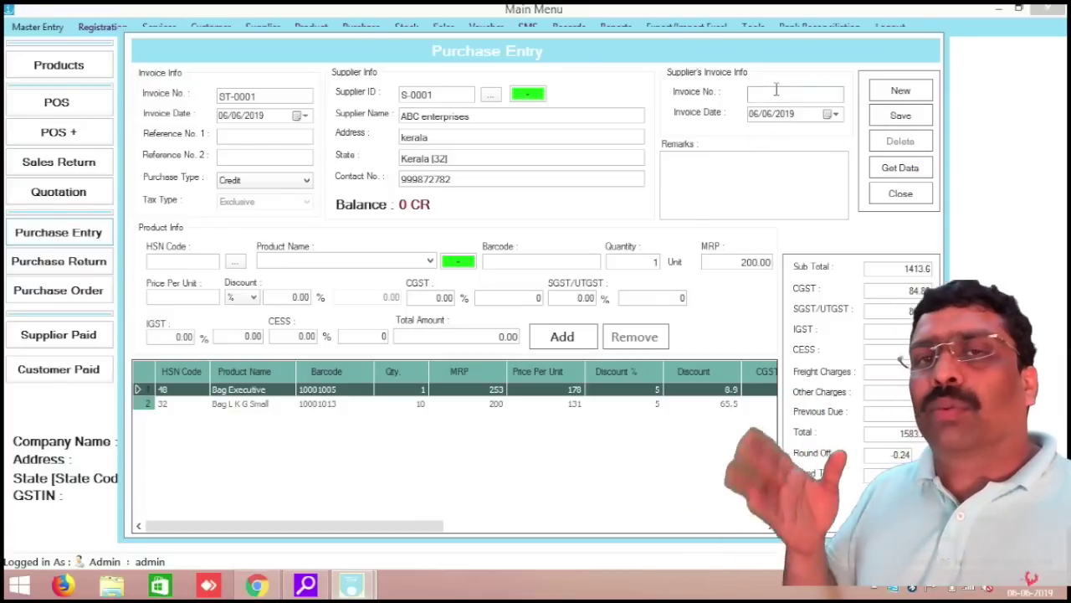